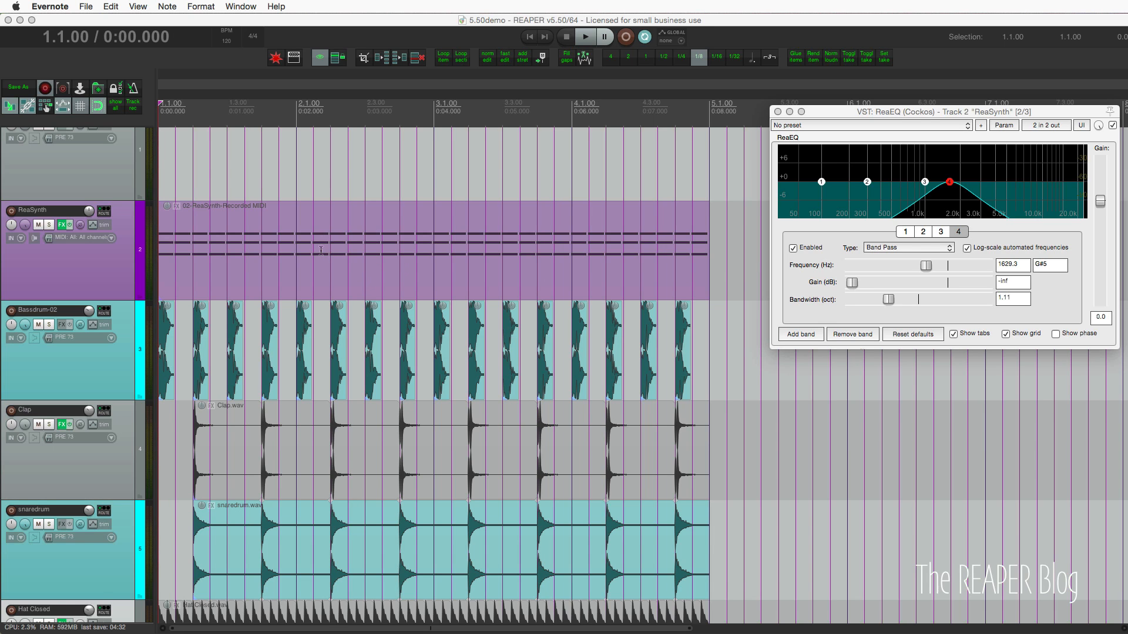
# Step: Collapse all tracks to minimum height and enlarge only the Hat Closed track
pyautogui.click(101, 321)
pyautogui.scroll(-4, 100, 395)
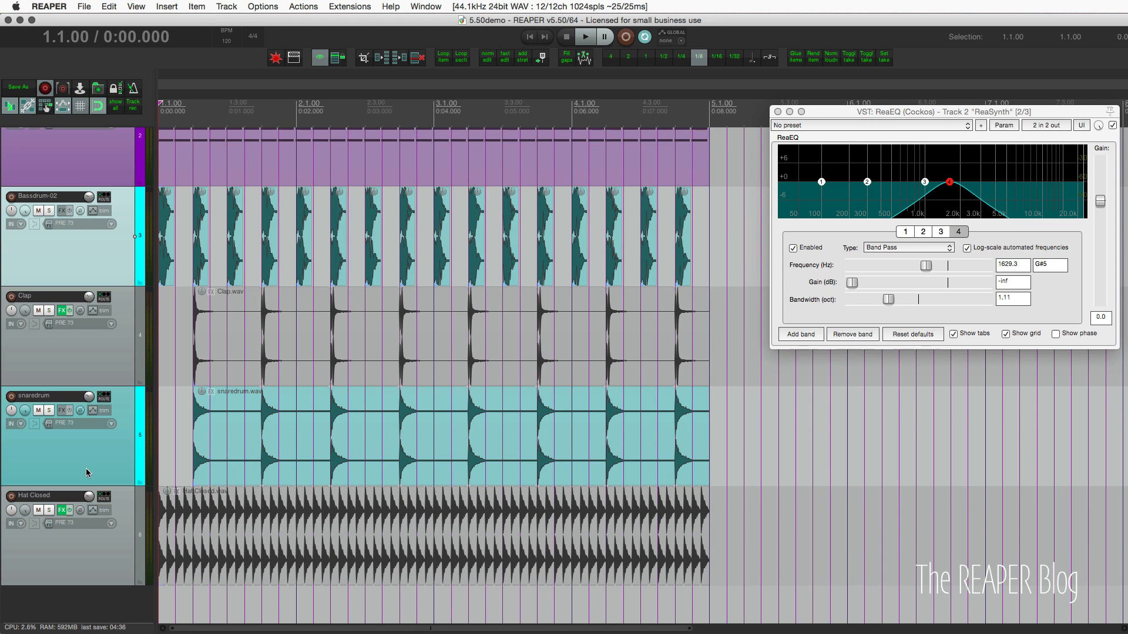
pyautogui.scroll(5, 135, 291)
pyautogui.press('`')
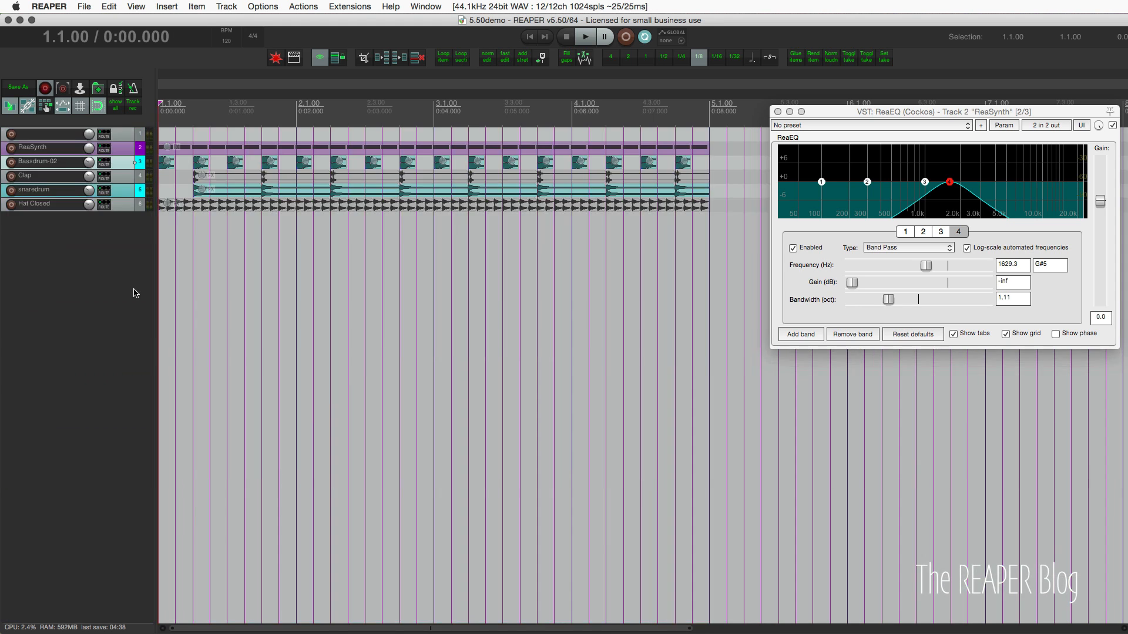
pyautogui.click(130, 219)
pyautogui.click(125, 206)
pyautogui.scroll(4, 129, 329)
pyautogui.scroll(5, 130, 341)
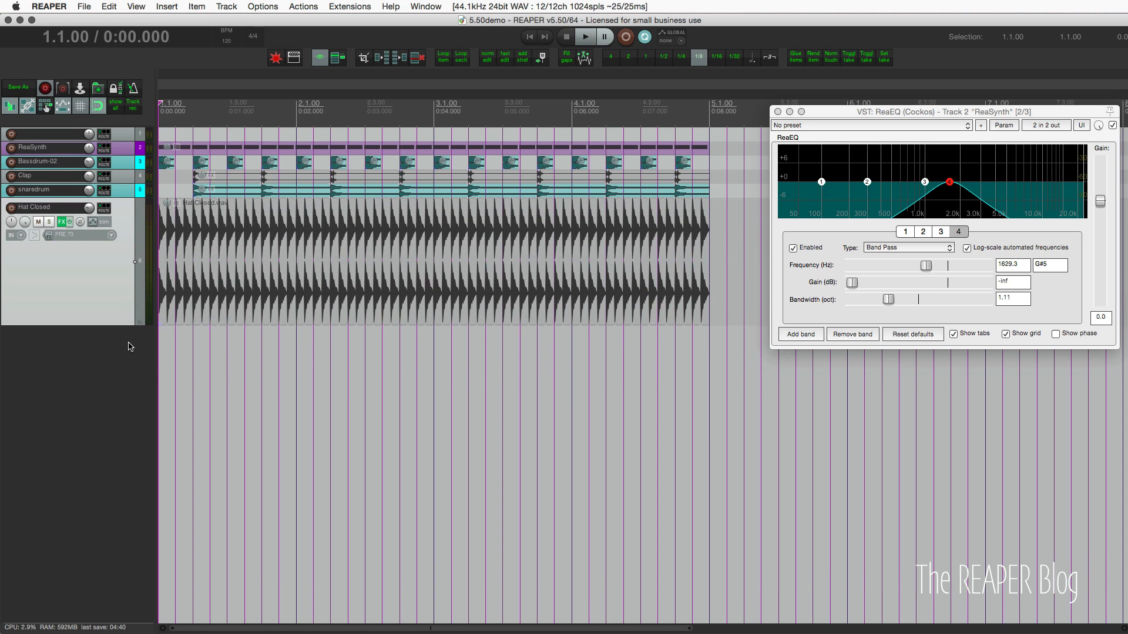
# Step: Solo the Hat Closed track, audition it from the project start, and unsolo it
pyautogui.click(50, 222)
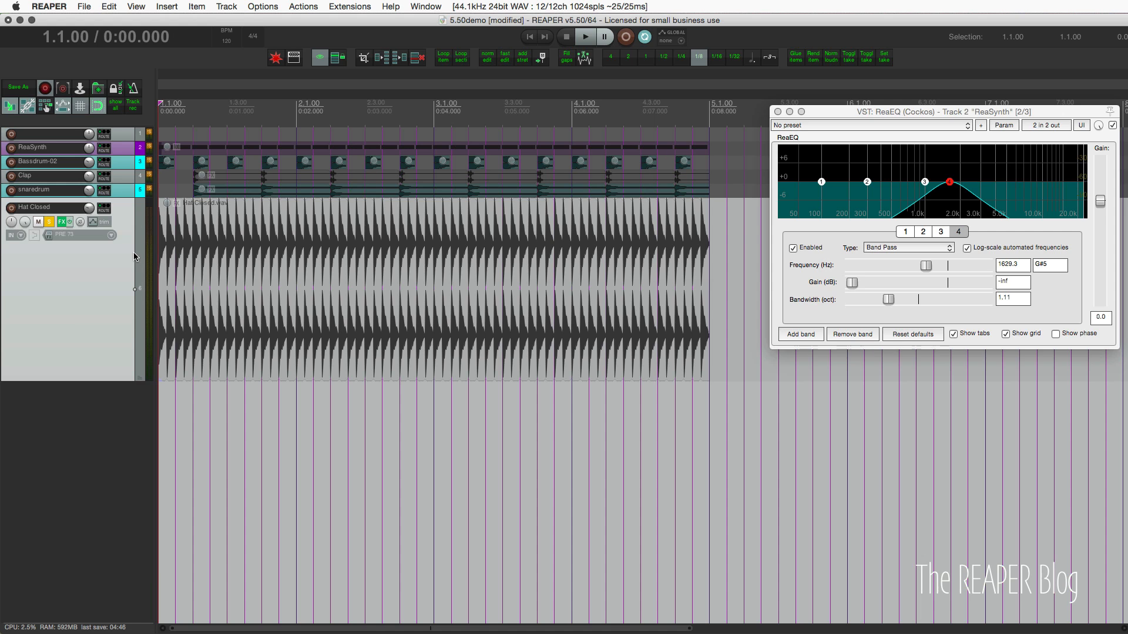
pyautogui.press('space')
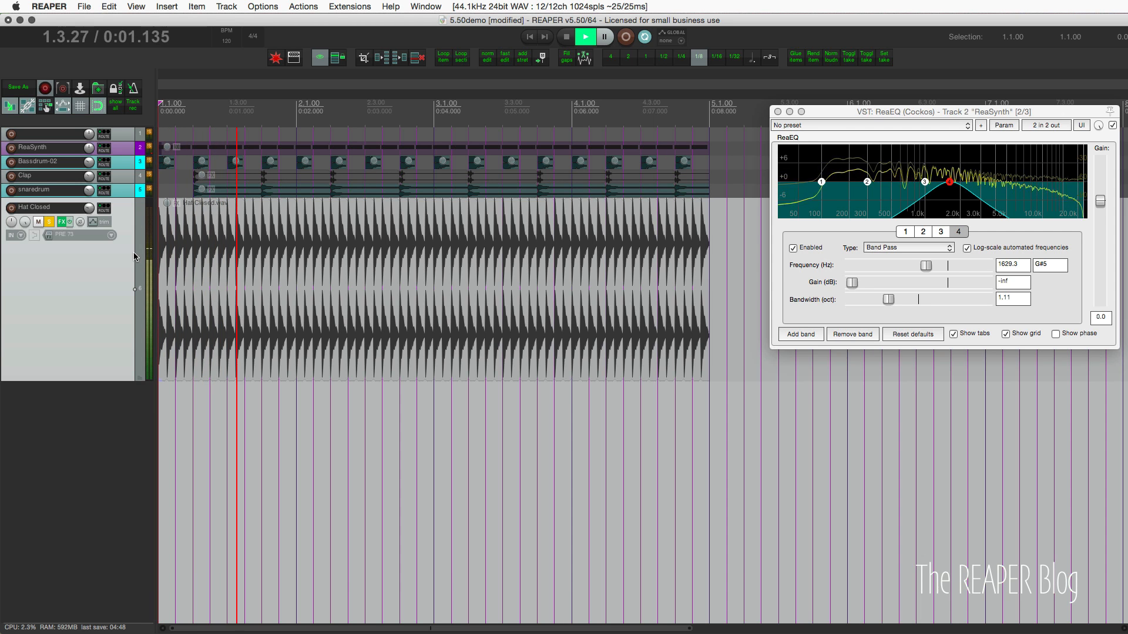
pyautogui.press('space')
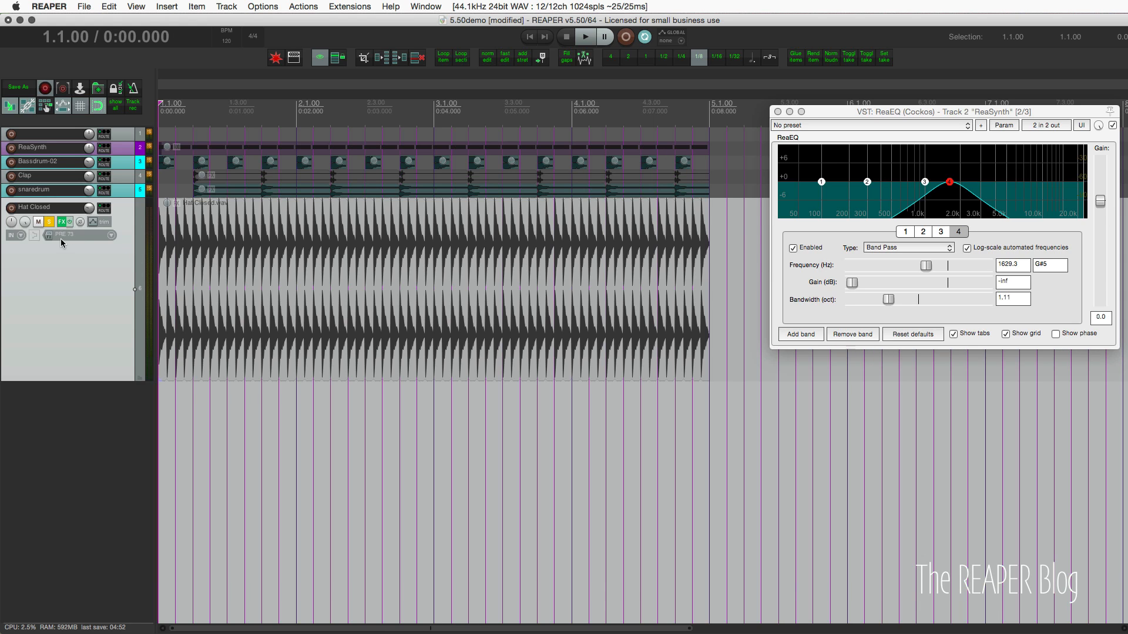
pyautogui.click(49, 222)
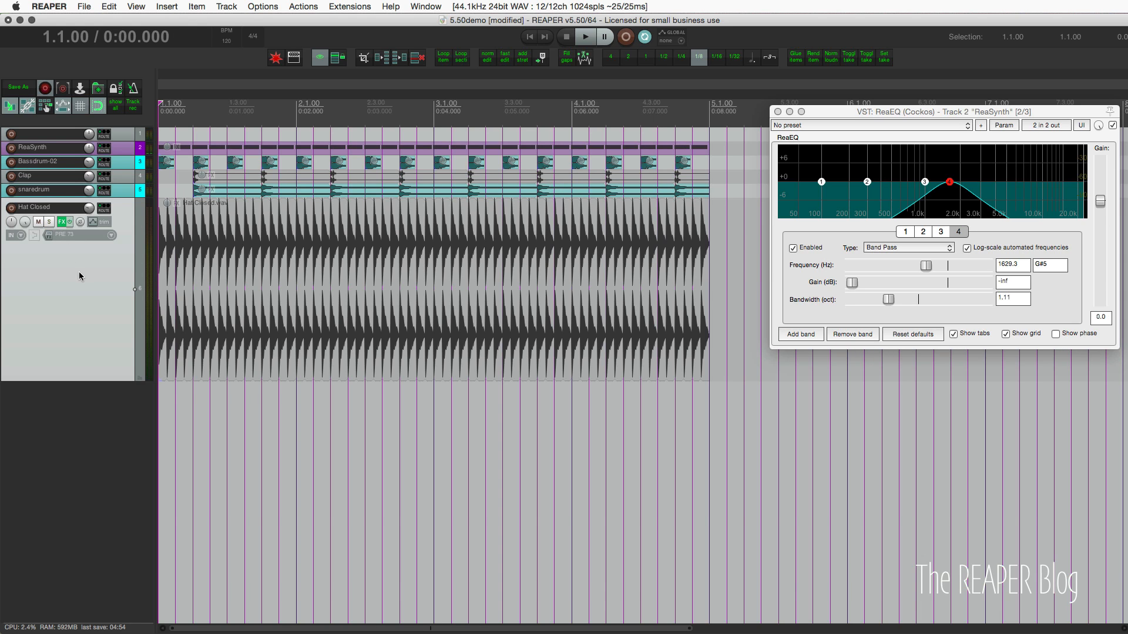
# Step: Show the Volume envelope lane for the Hat Closed track
pyautogui.press('v')
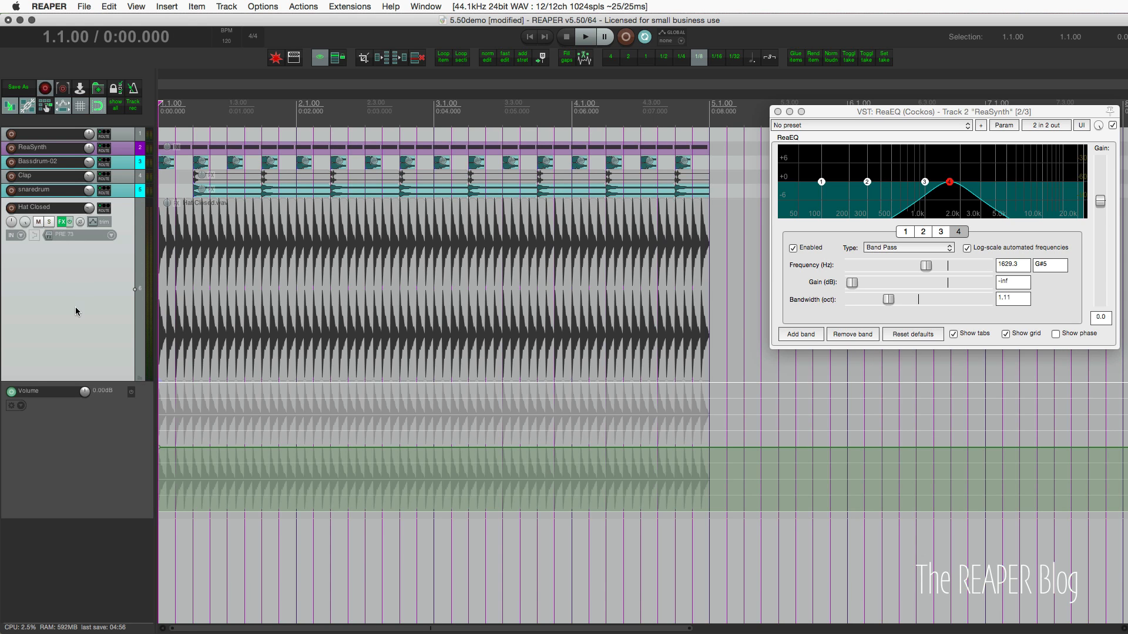
pyautogui.click(93, 222)
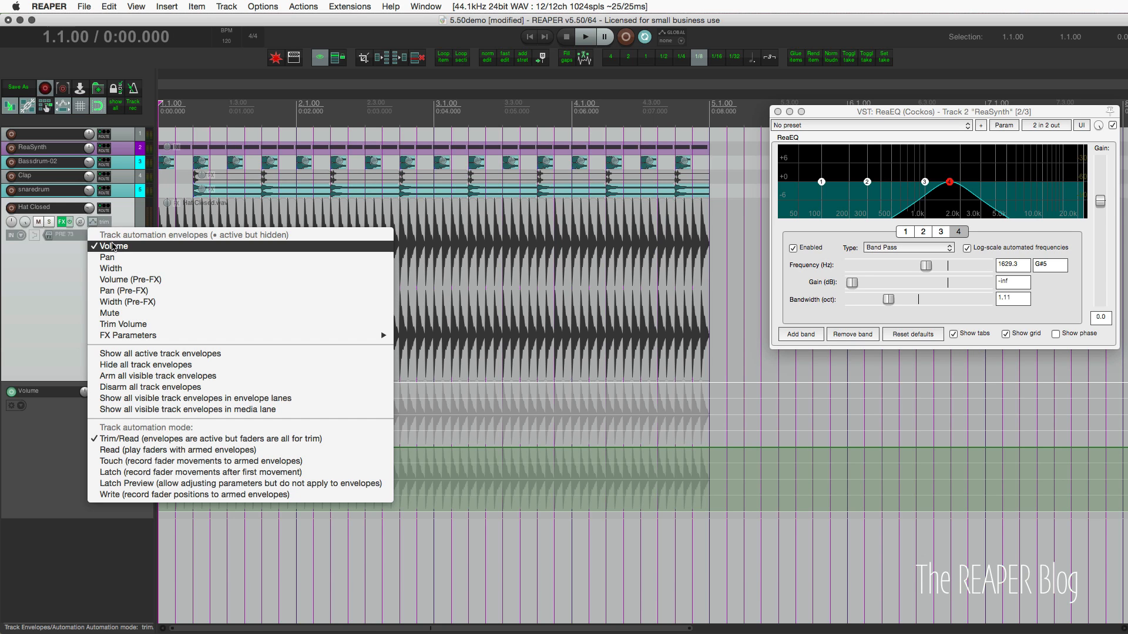
pyautogui.click(58, 261)
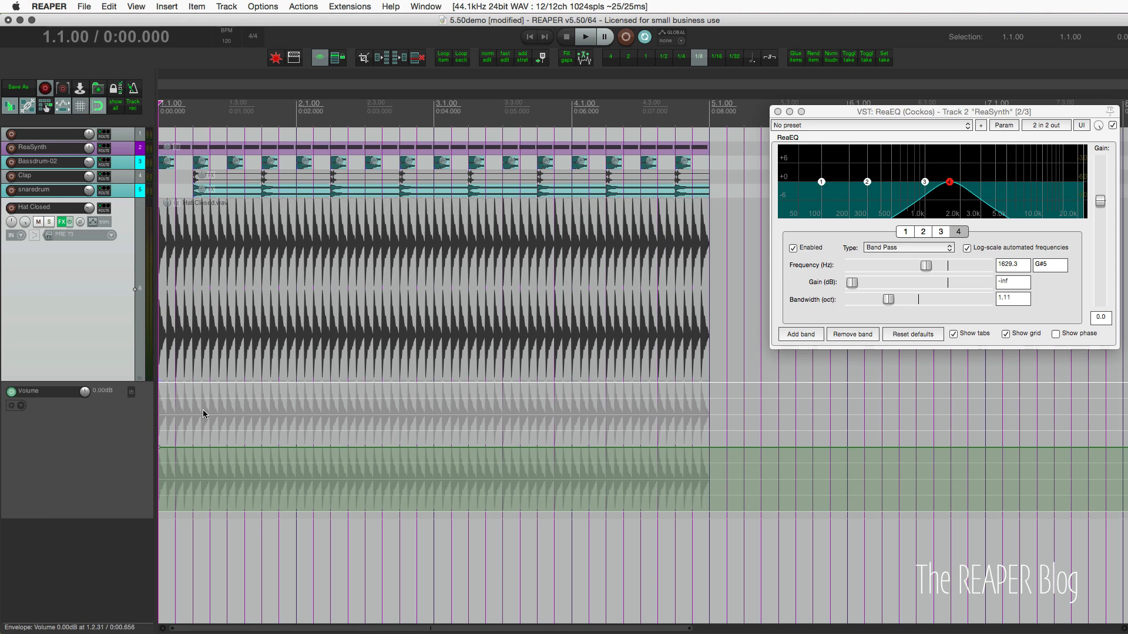
# Step: Draw a one-bar automation item from 1.1.00 to 2.1.00 in the Hat Closed volume envelope lane
pyautogui.click(227, 415)
pyautogui.scroll(2, 253, 420)
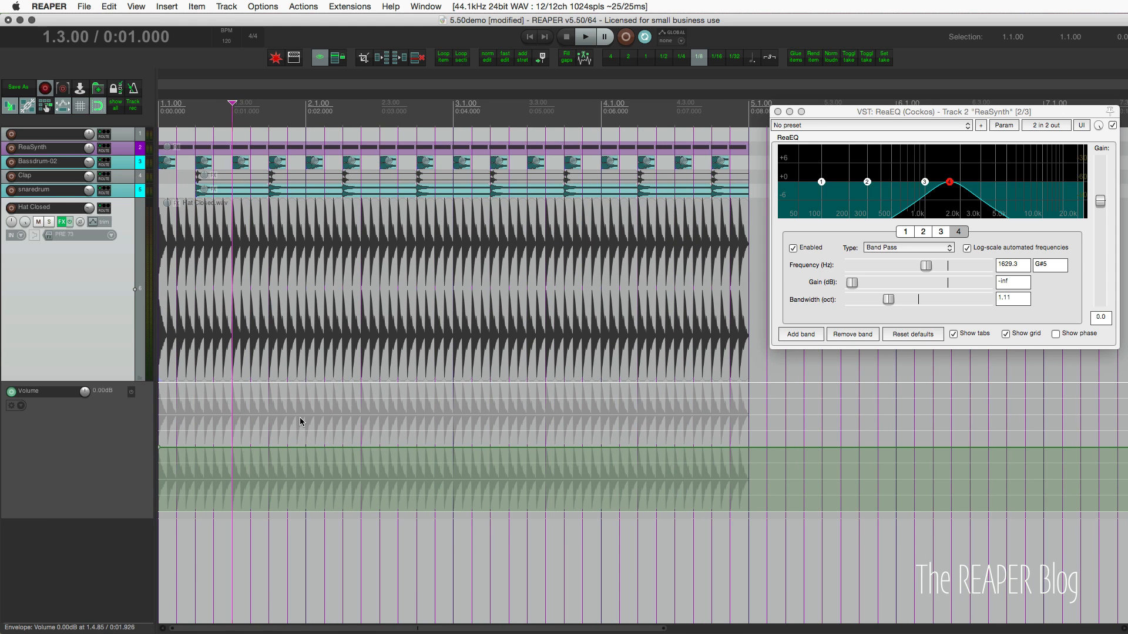
pyautogui.click(305, 421)
pyautogui.moveTo(305, 421); pyautogui.dragTo(70, 423)
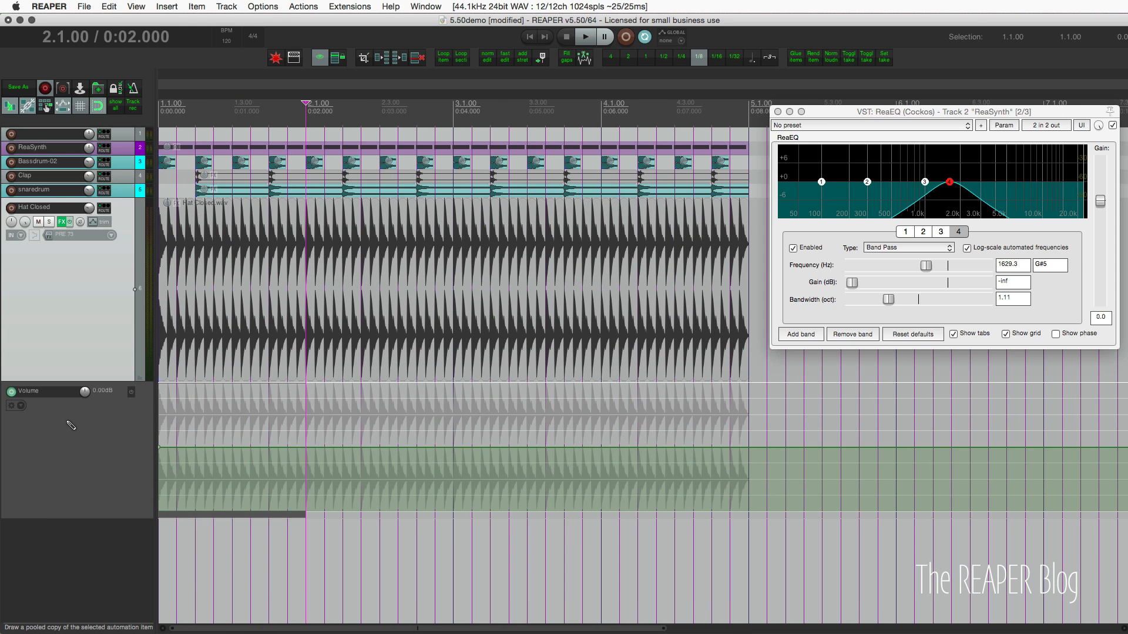
pyautogui.scroll(1, 70, 425)
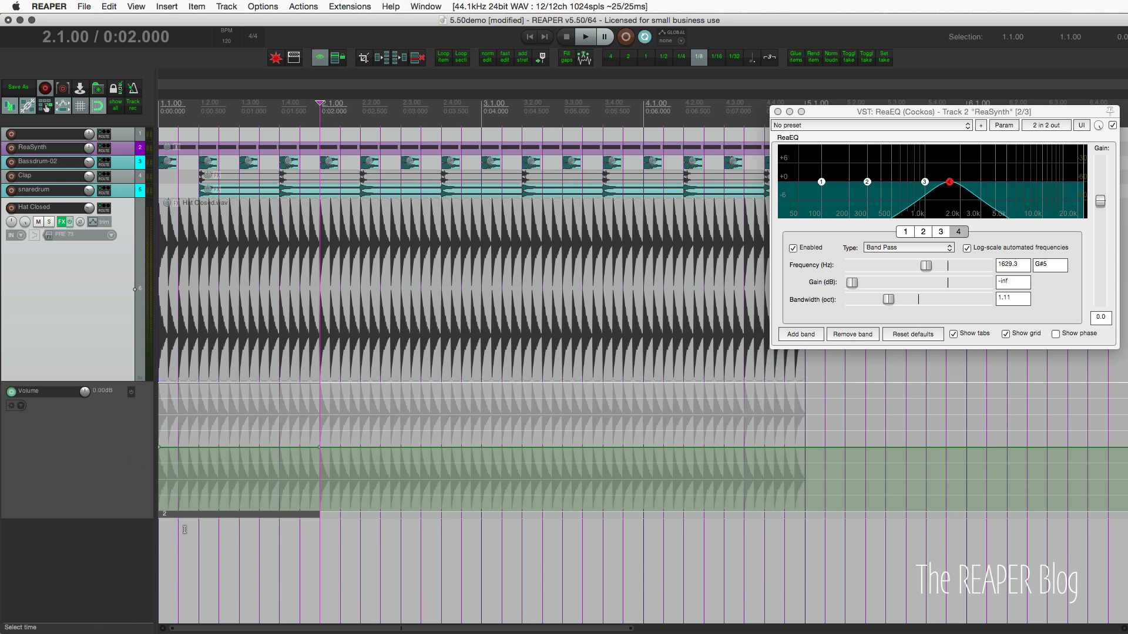
# Step: In the volume automation item's properties, show timing in beats and enable Loop, and close the properties
pyautogui.click(167, 515)
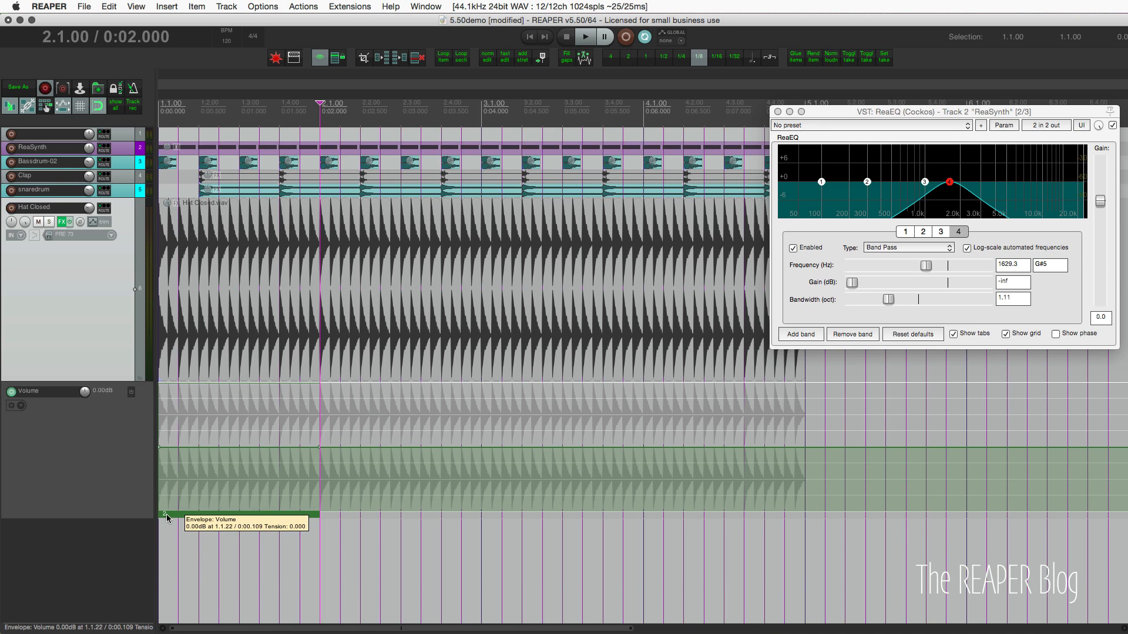
pyautogui.doubleClick(167, 514)
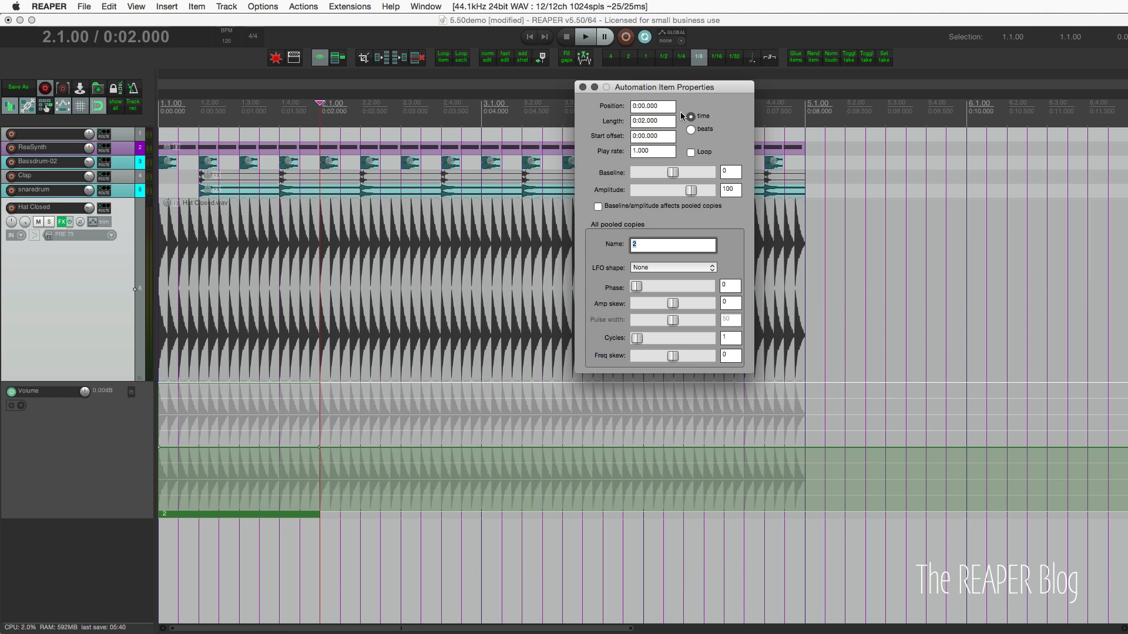
pyautogui.click(707, 133)
pyautogui.click(691, 153)
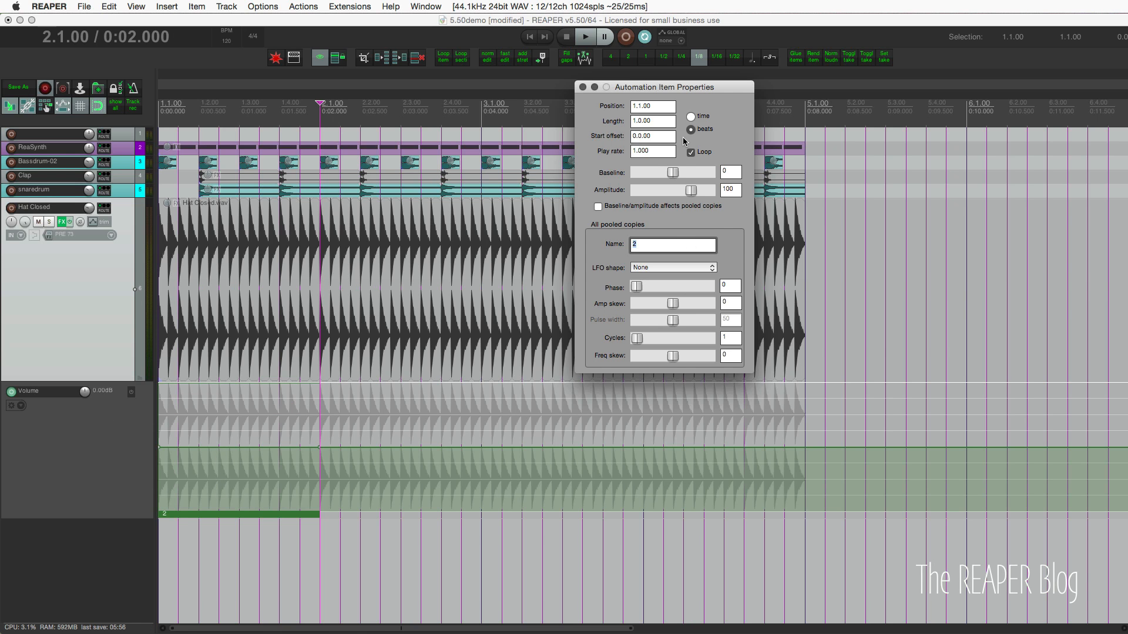
pyautogui.moveTo(673, 173)
pyautogui.mouseDown()
pyautogui.moveTo(648, 174)
pyautogui.moveTo(688, 173)
pyautogui.moveTo(673, 173)
pyautogui.mouseUp()
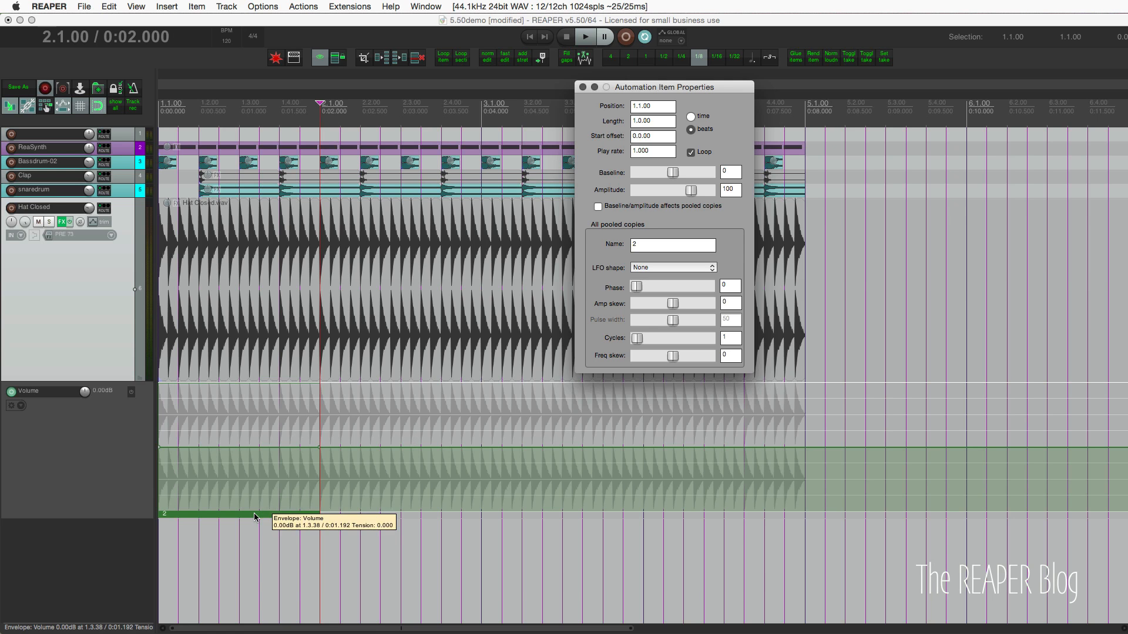
pyautogui.click(261, 481)
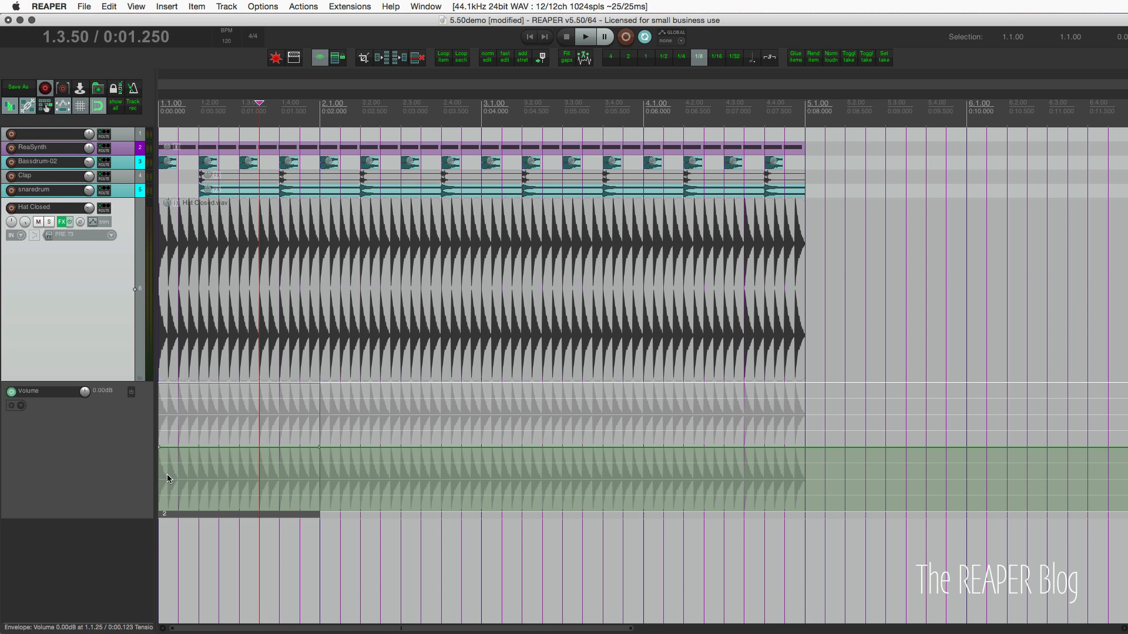
# Step: Select the one-bar automation item, solo the Hat Closed track, and audition it from the project start
pyautogui.scroll(5, 167, 476)
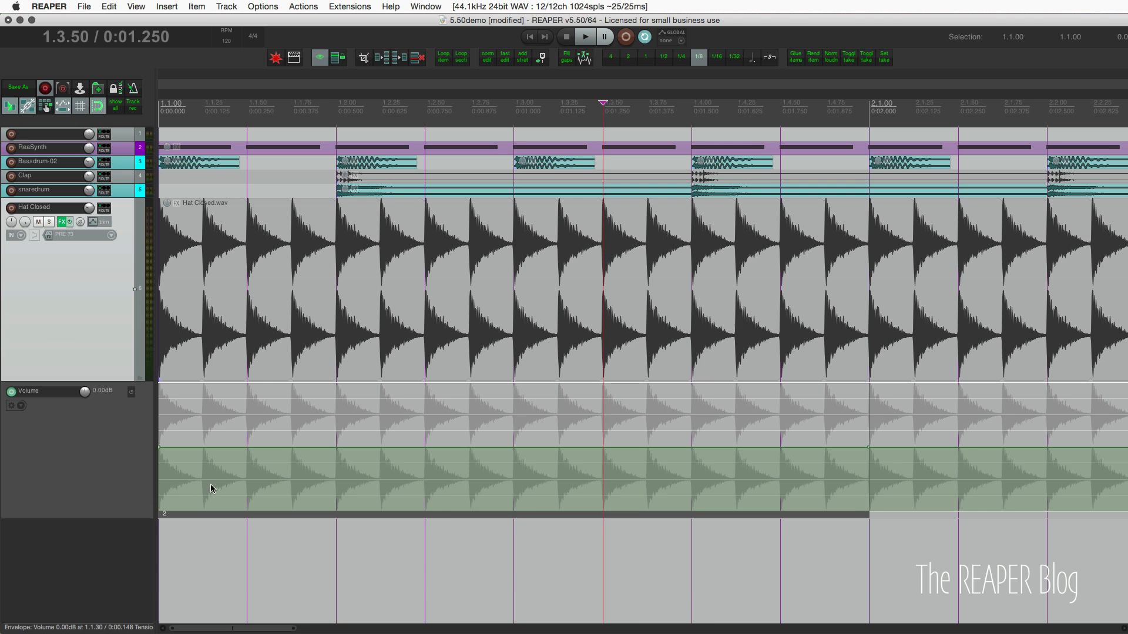
pyautogui.scroll(-3, 212, 489)
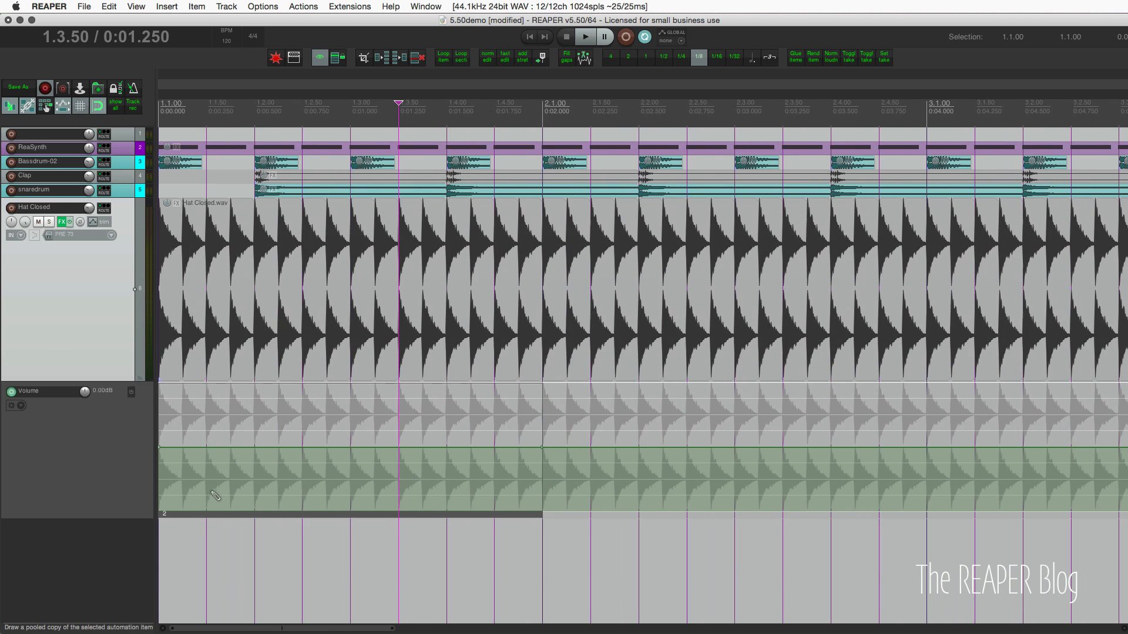
pyautogui.click(259, 513)
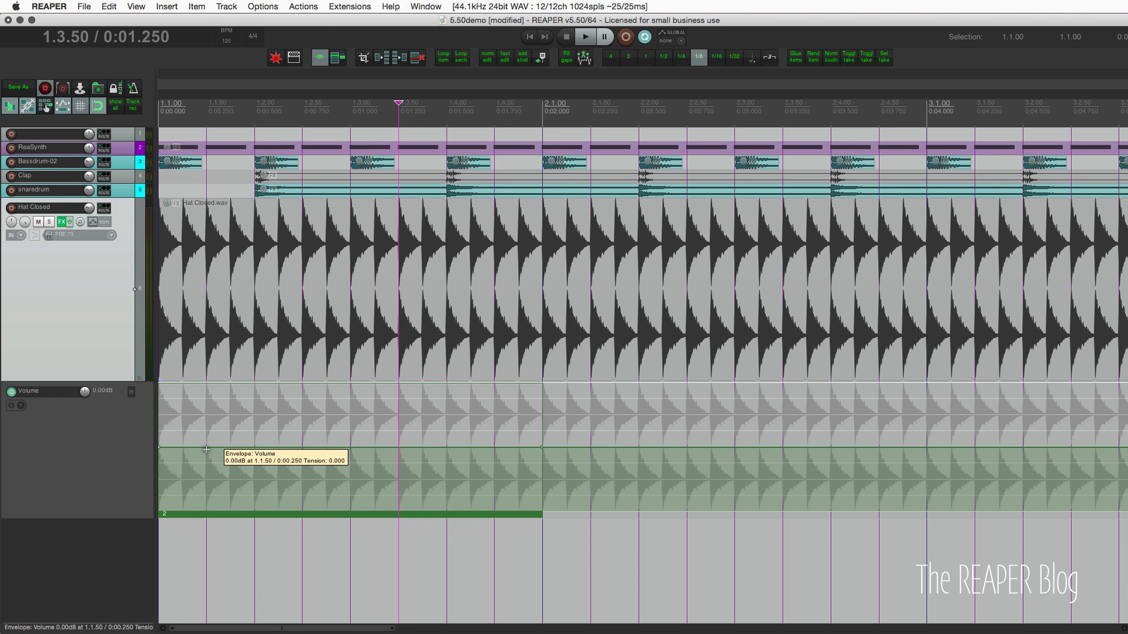
pyautogui.click(49, 222)
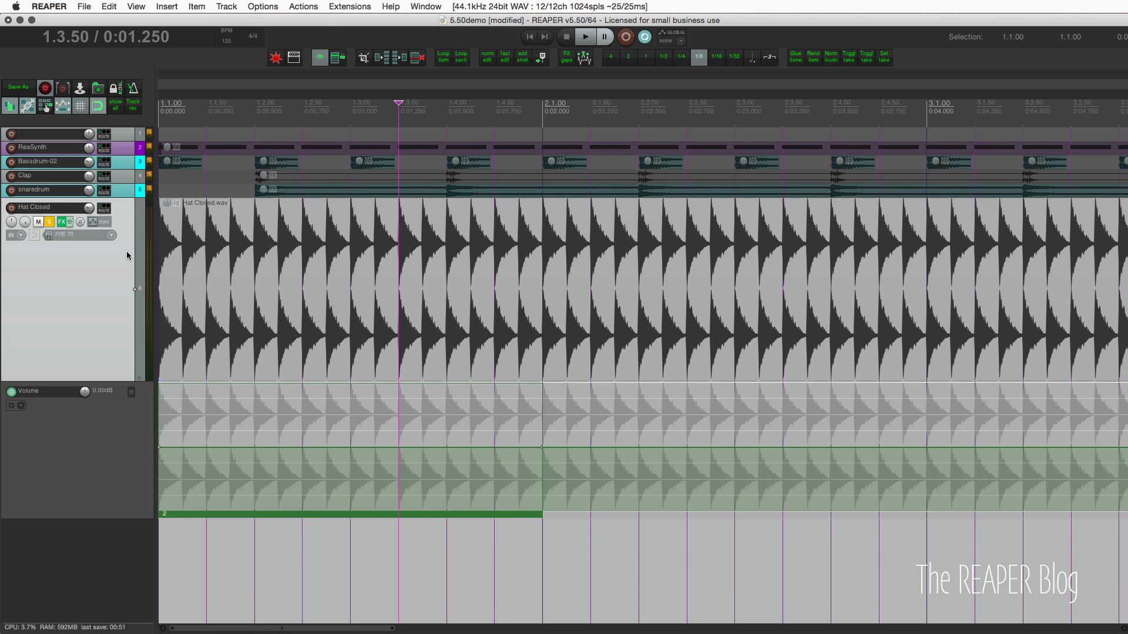
pyautogui.press('Home')
pyautogui.press('space')
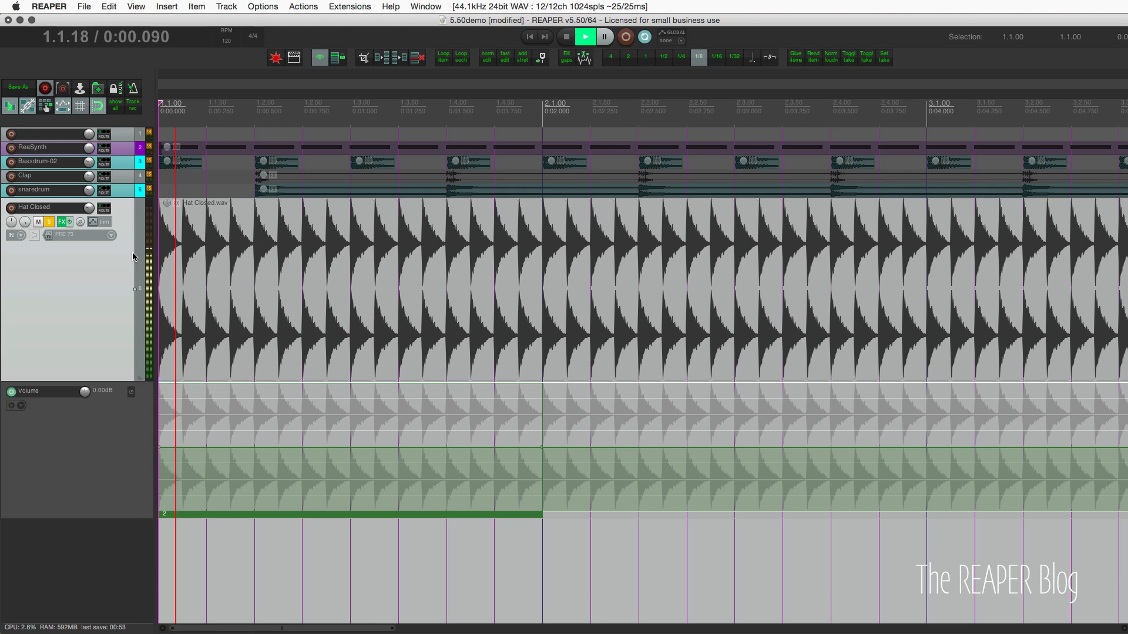
pyautogui.press('space')
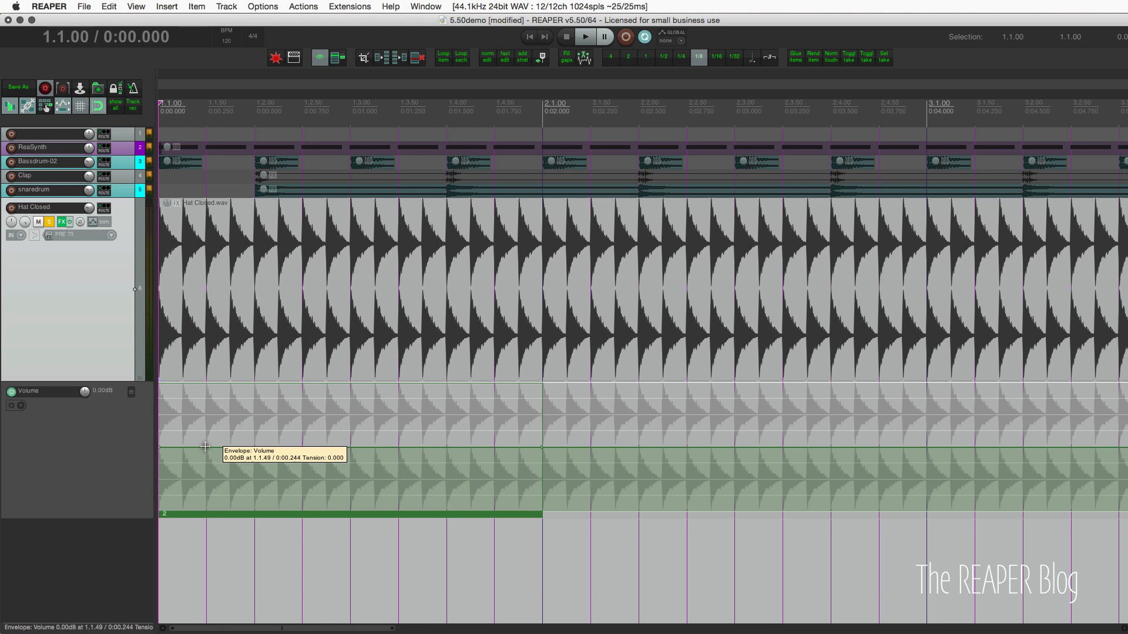
# Step: Shape the automation item with eighth-note volume points, dipping on the offbeats and rising on beats 2, 3 and 4, and audition it
pyautogui.moveTo(205, 448); pyautogui.dragTo(494, 465)
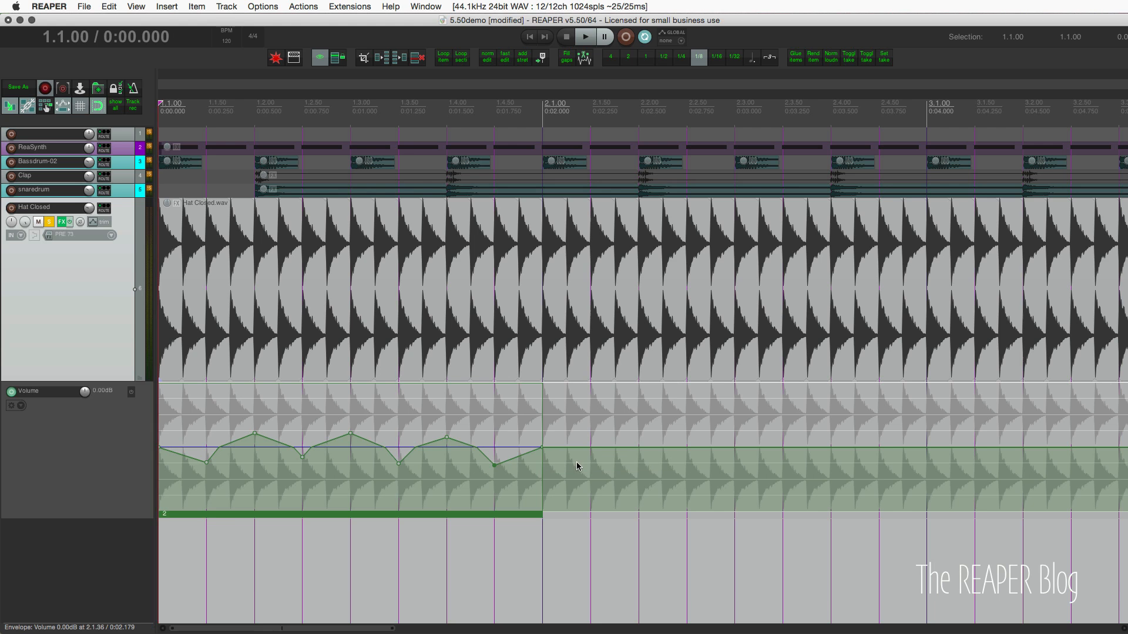
pyautogui.press('space')
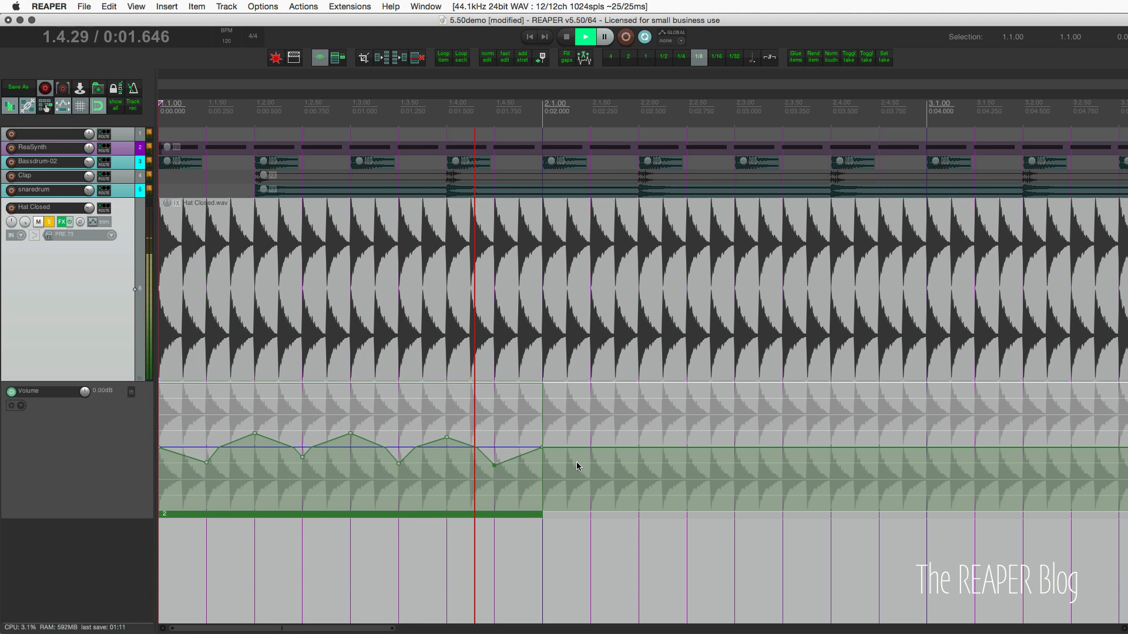
pyautogui.press('space')
# Step: Extend the looped volume automation item to 5.1.00 so its one-bar pattern repeats for four bars
pyautogui.click(474, 512)
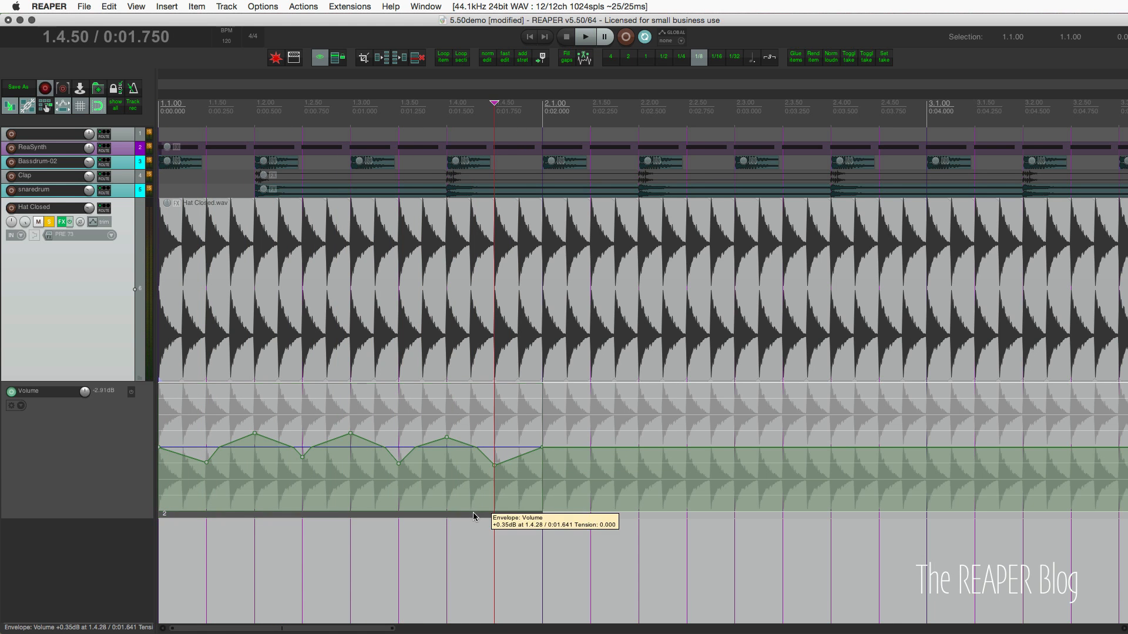
pyautogui.click(473, 513)
pyautogui.scroll(-1, 473, 513)
pyautogui.scroll(-1, 474, 513)
pyautogui.doubleClick(364, 516)
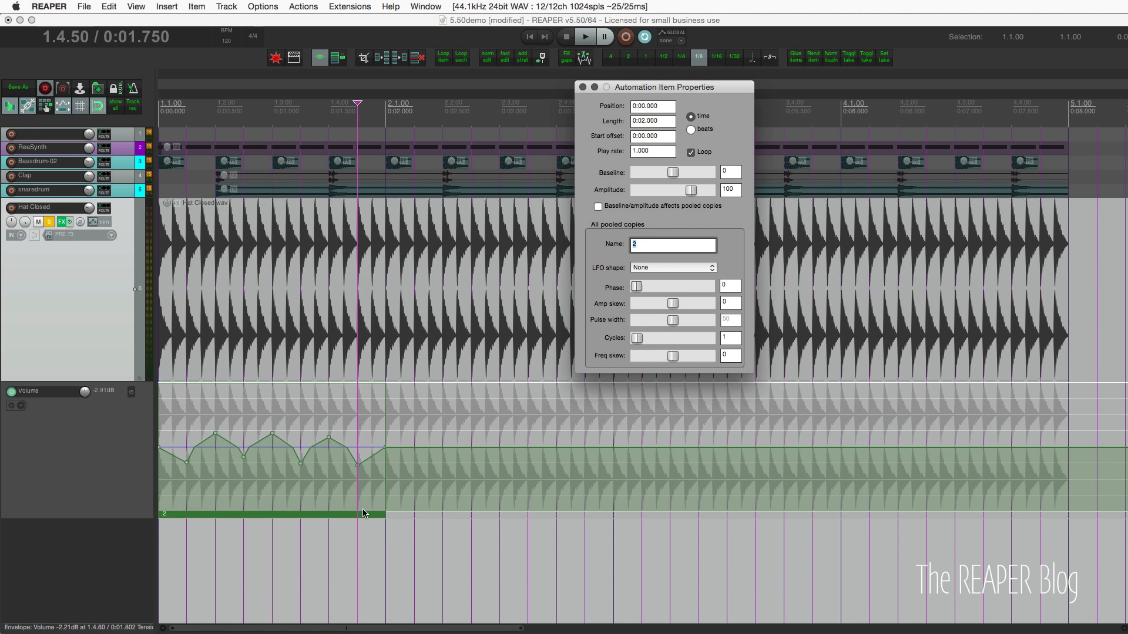
pyautogui.click(363, 510)
pyautogui.moveTo(384, 516); pyautogui.dragTo(1072, 521)
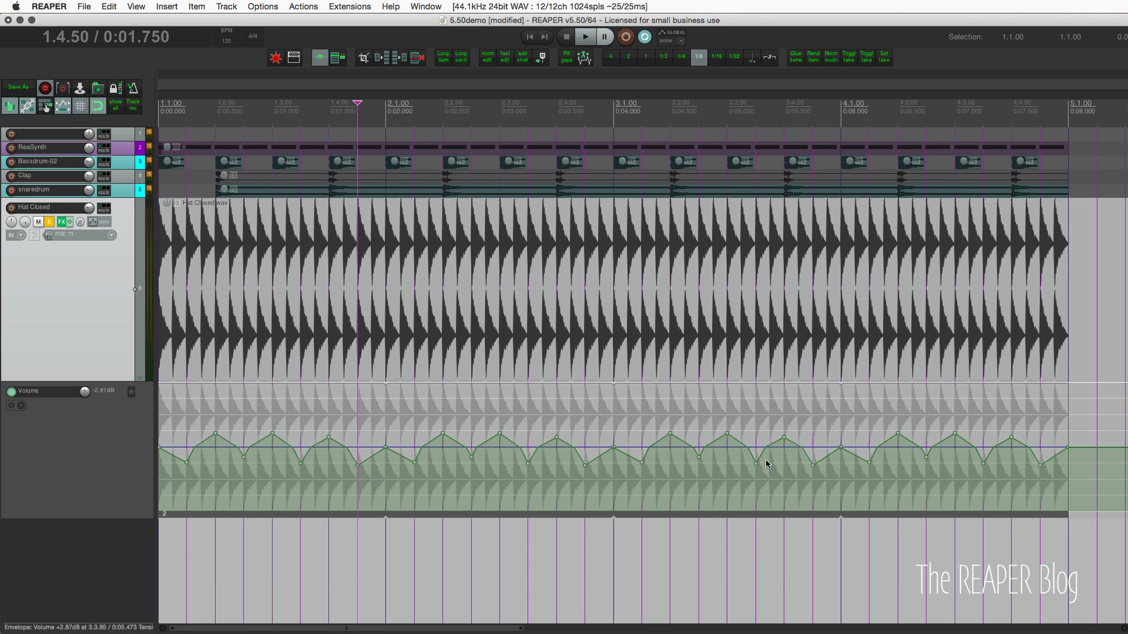
# Step: Set the looped automation item's amplitude to 60, trying 41 and -109 while auditioning the hi-hats from the project start
pyautogui.doubleClick(281, 513)
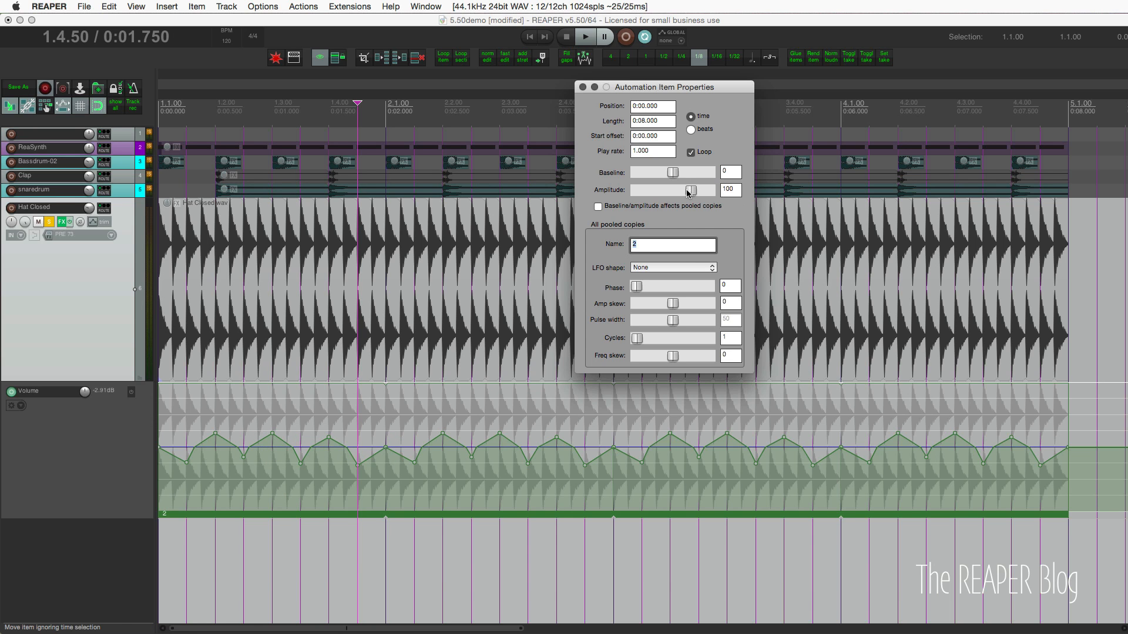
pyautogui.moveTo(692, 193); pyautogui.dragTo(681, 193)
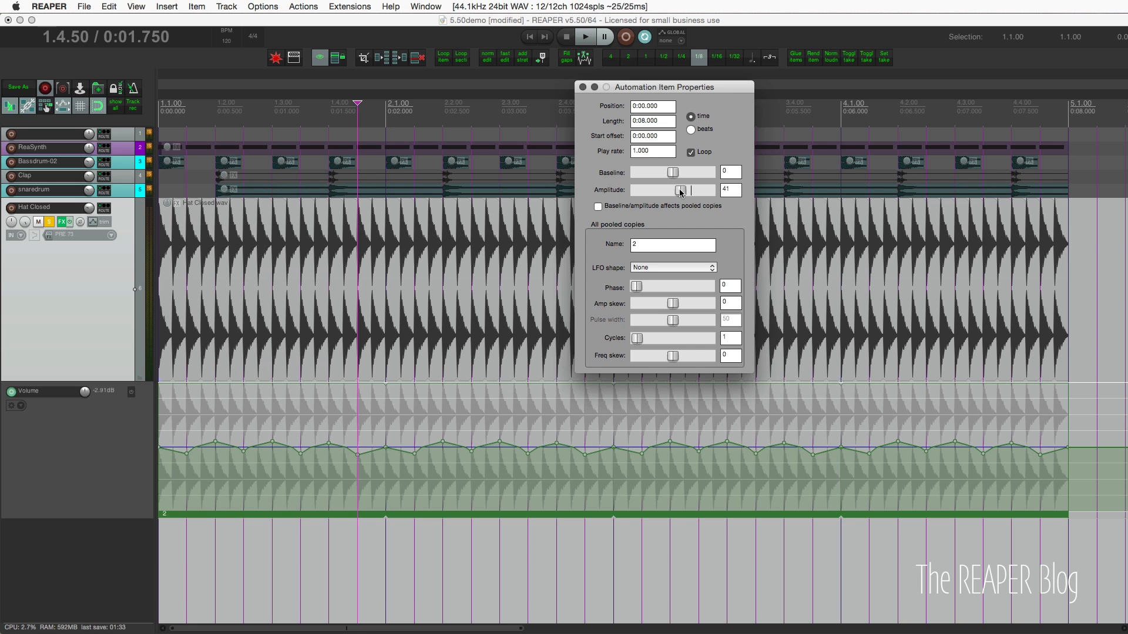
pyautogui.click(190, 104)
pyautogui.press('space')
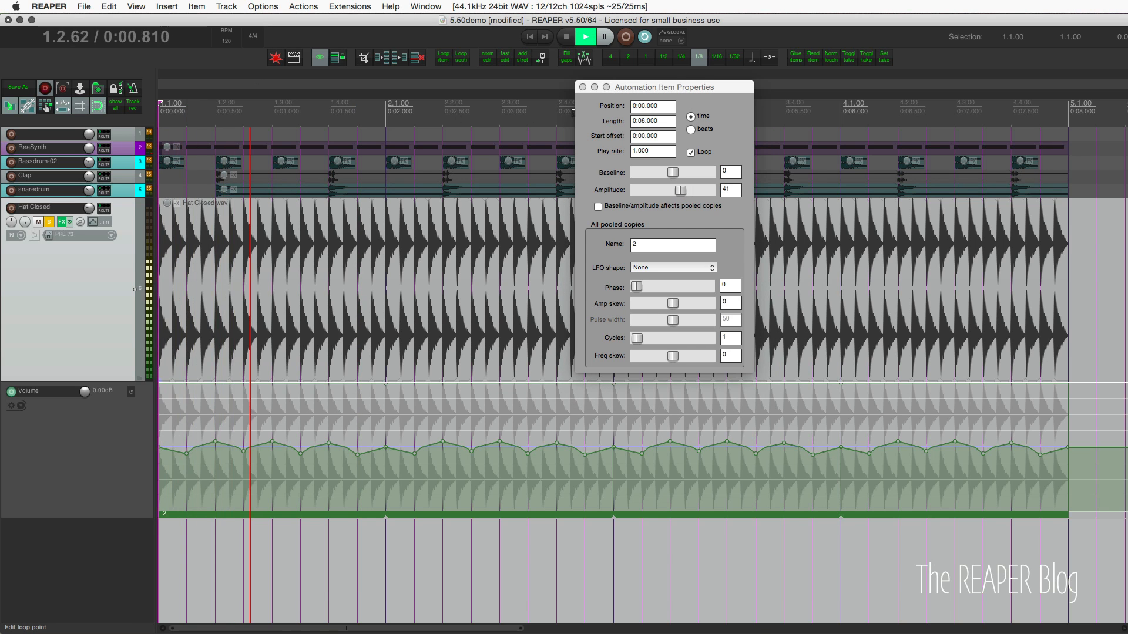
pyautogui.moveTo(682, 192); pyautogui.dragTo(653, 191)
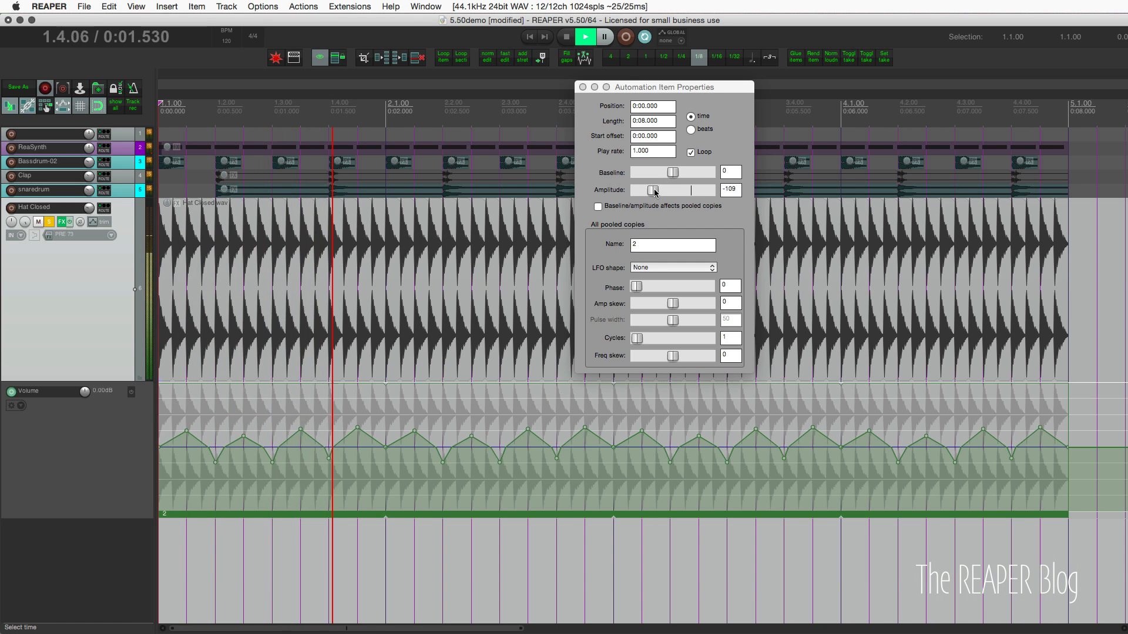
pyautogui.moveTo(653, 191); pyautogui.dragTo(686, 195)
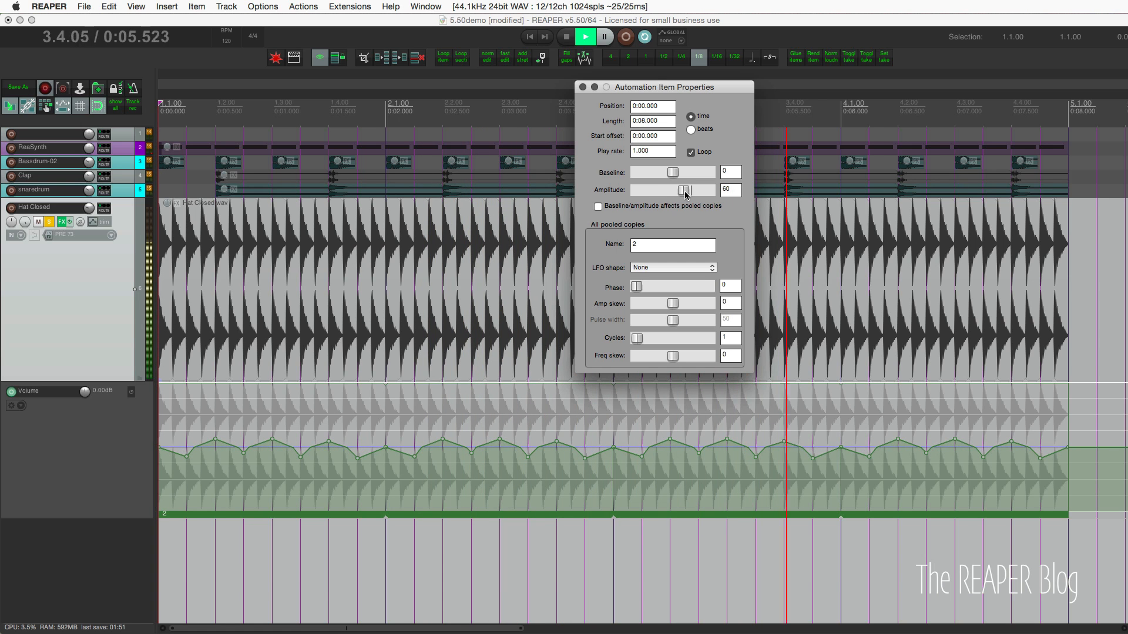
pyautogui.click(235, 52)
pyautogui.press('space')
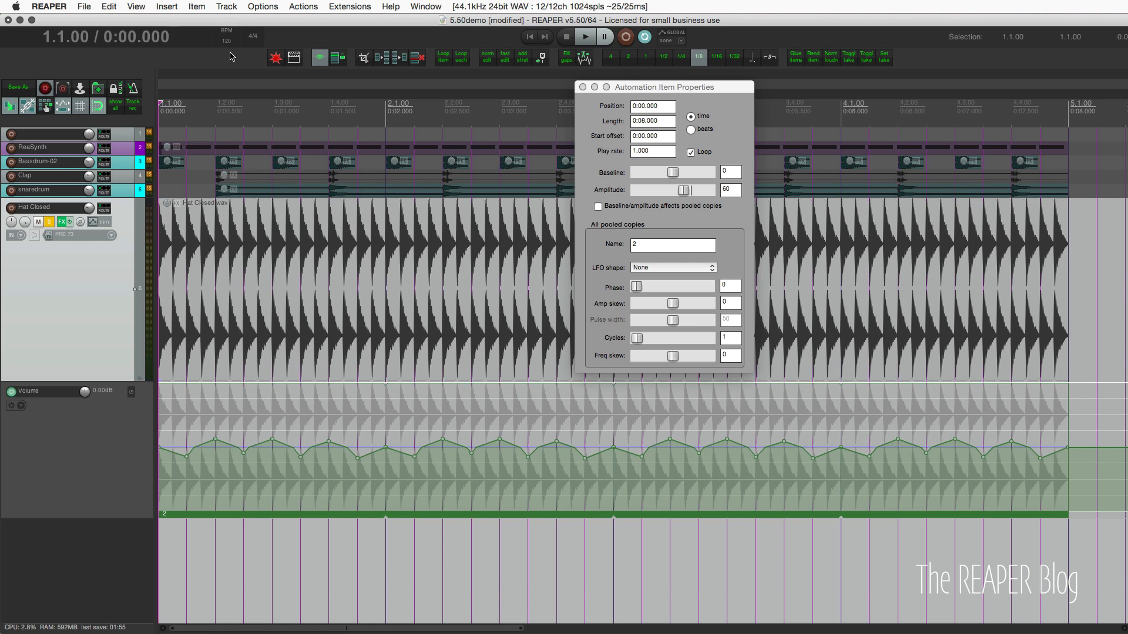
# Step: Review the left-drag mouse modifiers for automation item edges, including the default edge move and the Opt stretch action
pyautogui.click(546, 338)
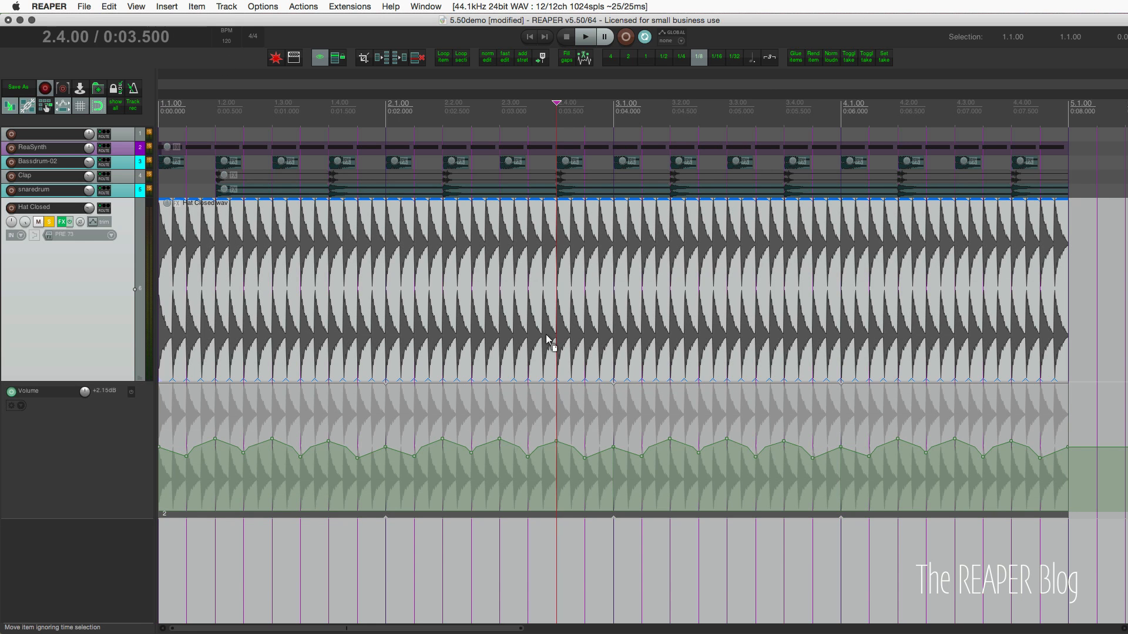
pyautogui.press('super+p')
pyautogui.click(527, 508)
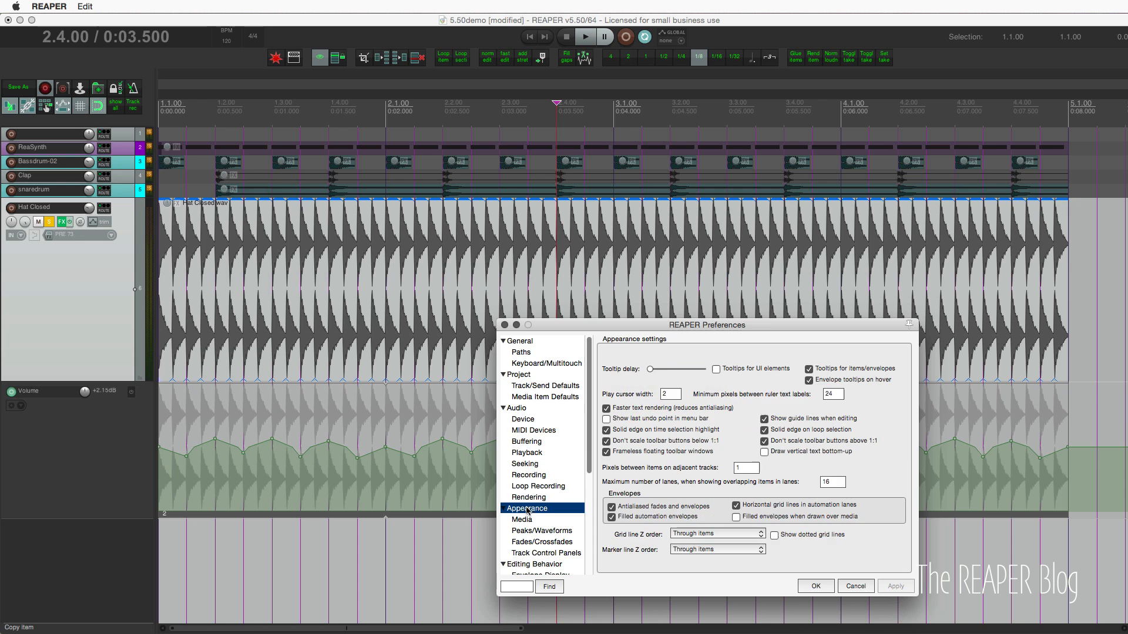
pyautogui.scroll(-3, 534, 500)
pyautogui.click(540, 522)
pyautogui.click(685, 352)
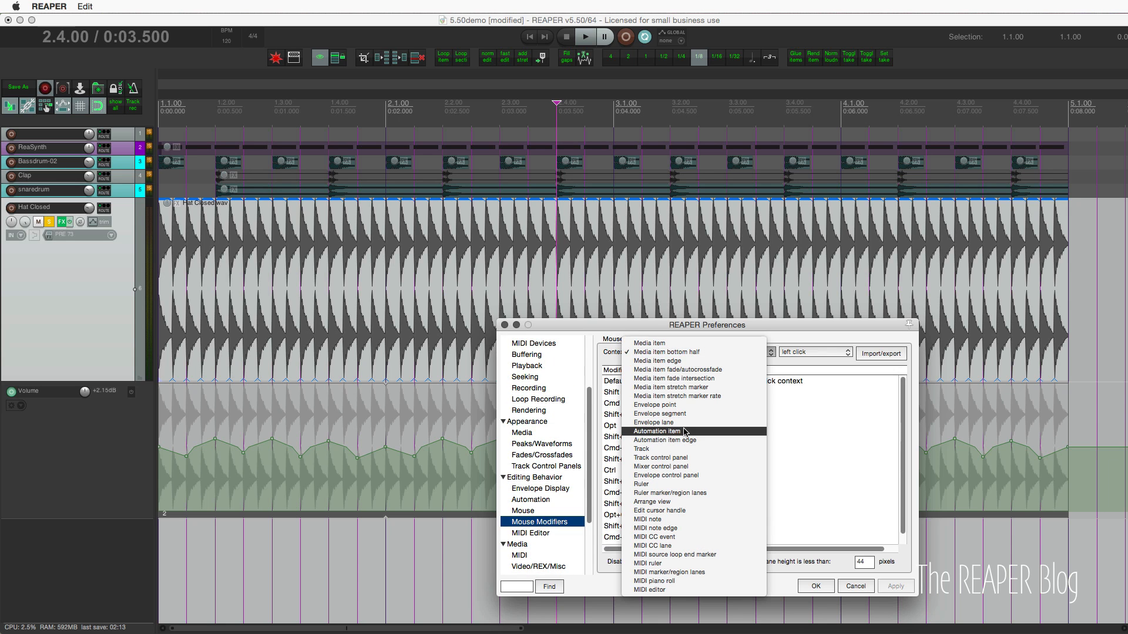
pyautogui.click(684, 441)
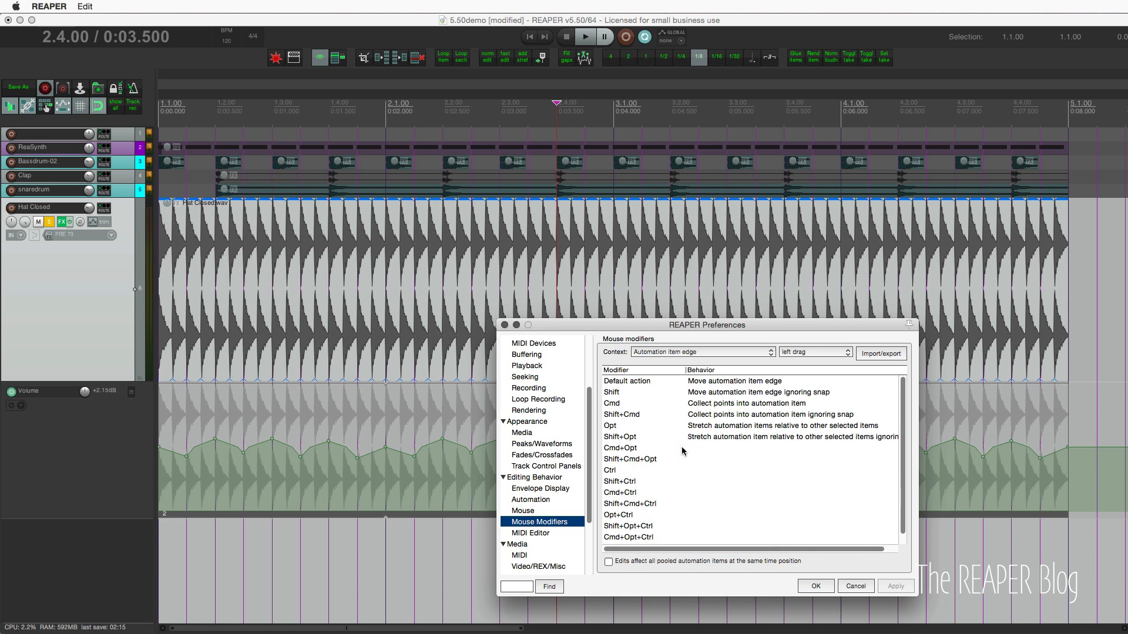
pyautogui.click(706, 384)
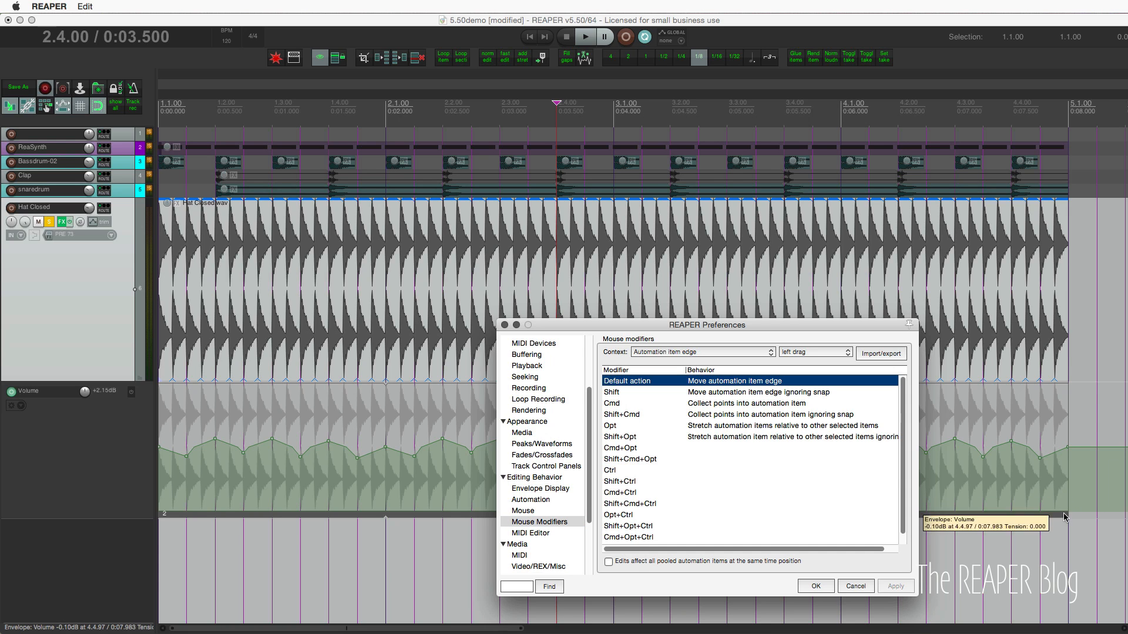
pyautogui.moveTo(1067, 515); pyautogui.dragTo(1113, 513)
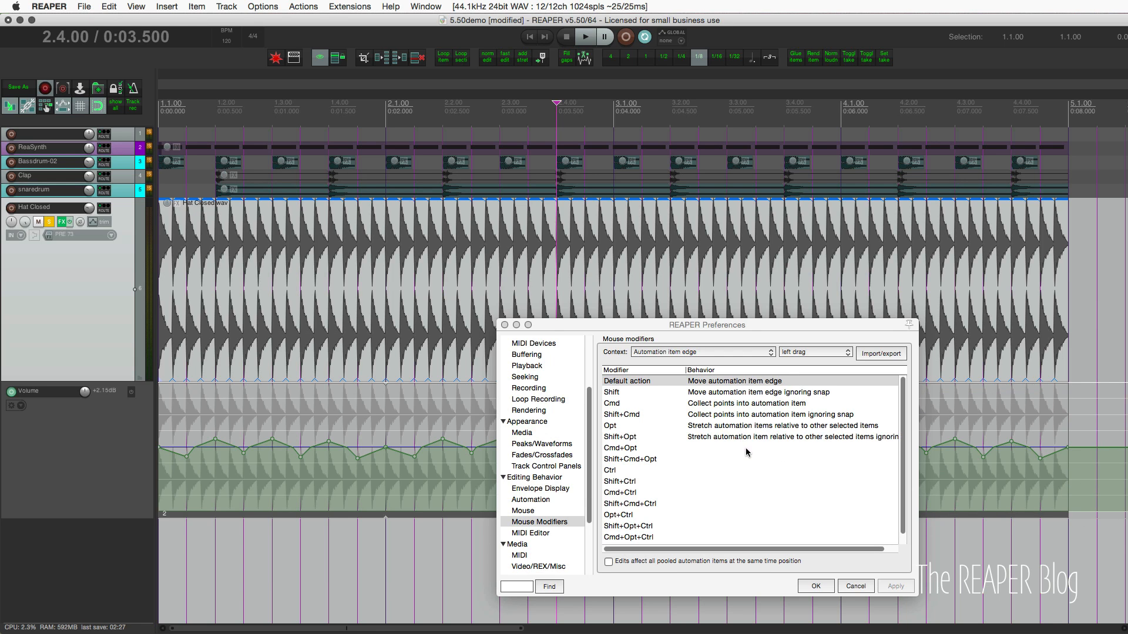
pyautogui.click(738, 428)
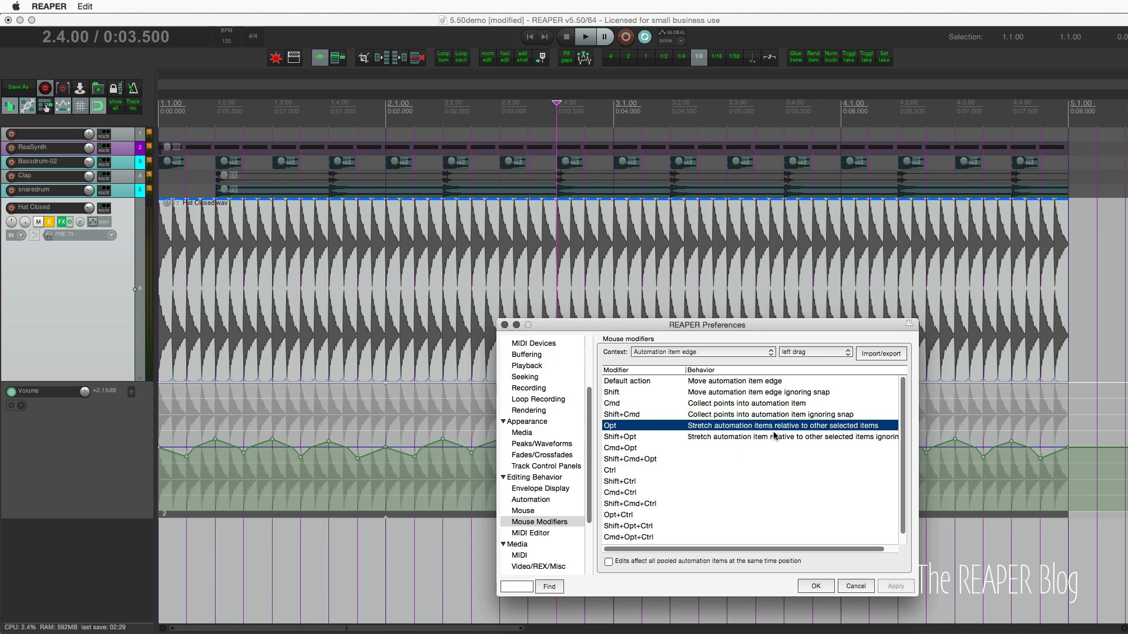
pyautogui.press('Escape')
# Step: Stretch the automation item's end back to 3.1.00, compressing its pattern, and audition it from the project start
pyautogui.click(967, 515)
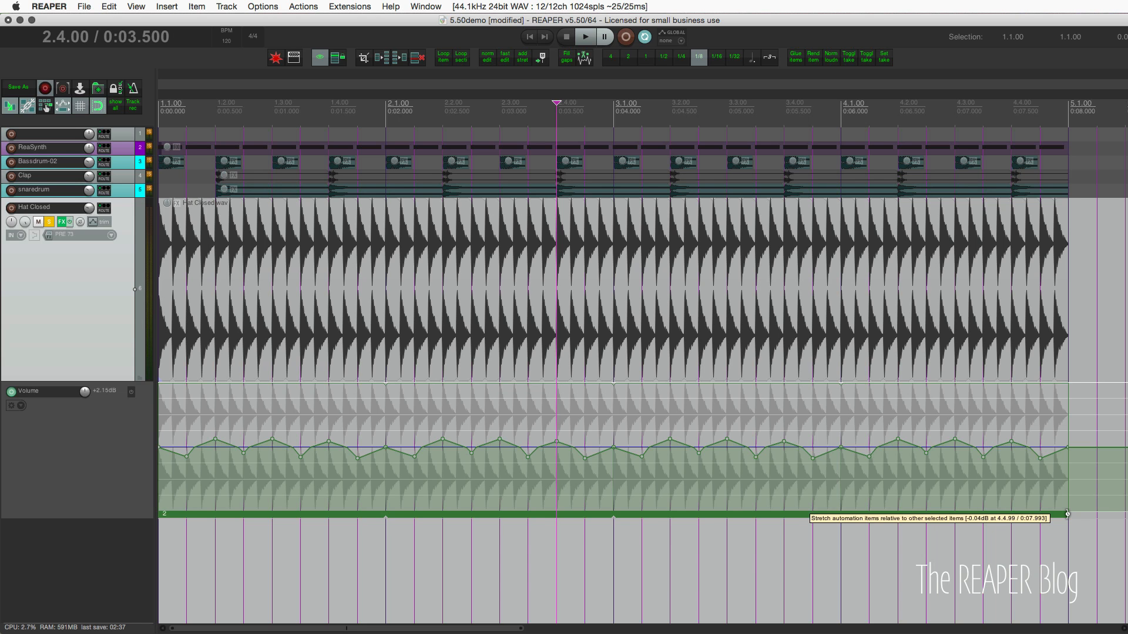
pyautogui.moveTo(1068, 514); pyautogui.dragTo(598, 503)
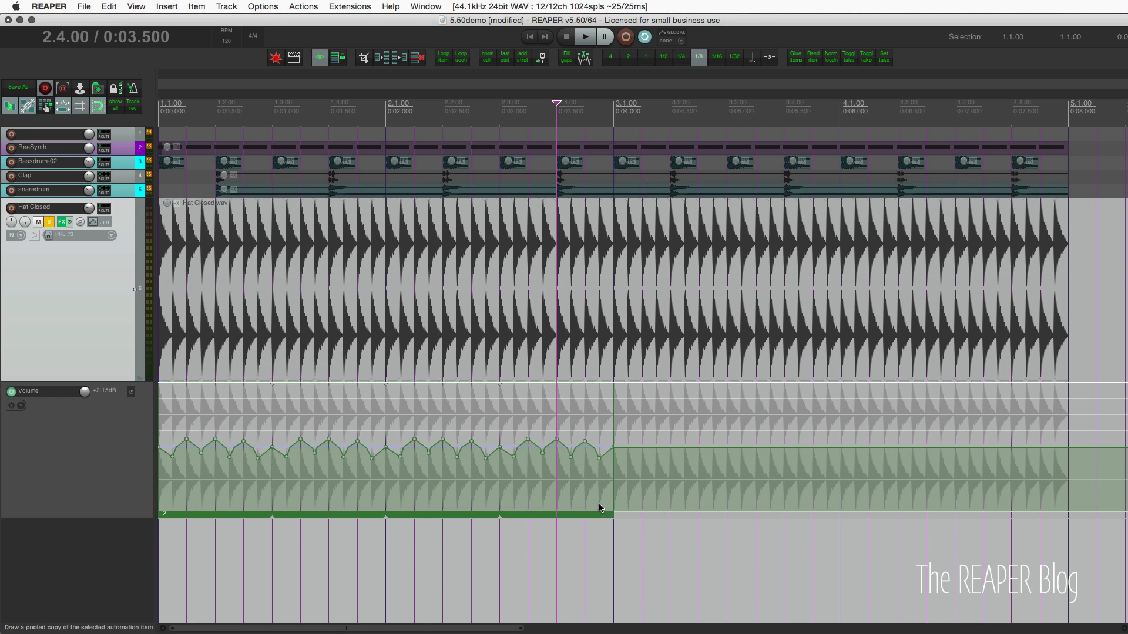
pyautogui.press('Home')
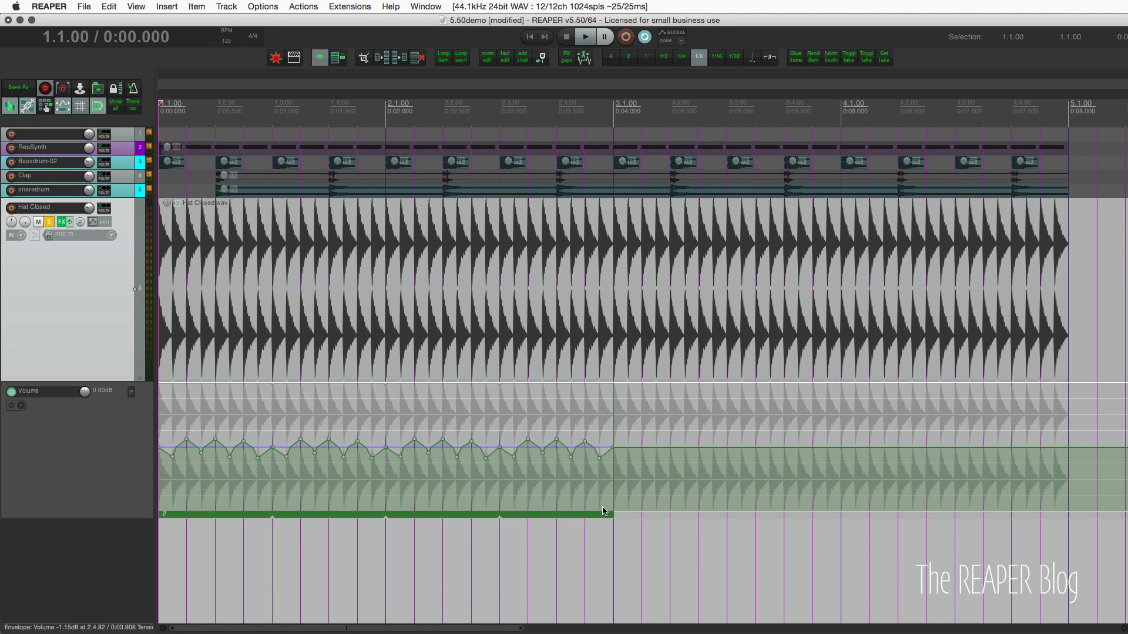
pyautogui.press('space')
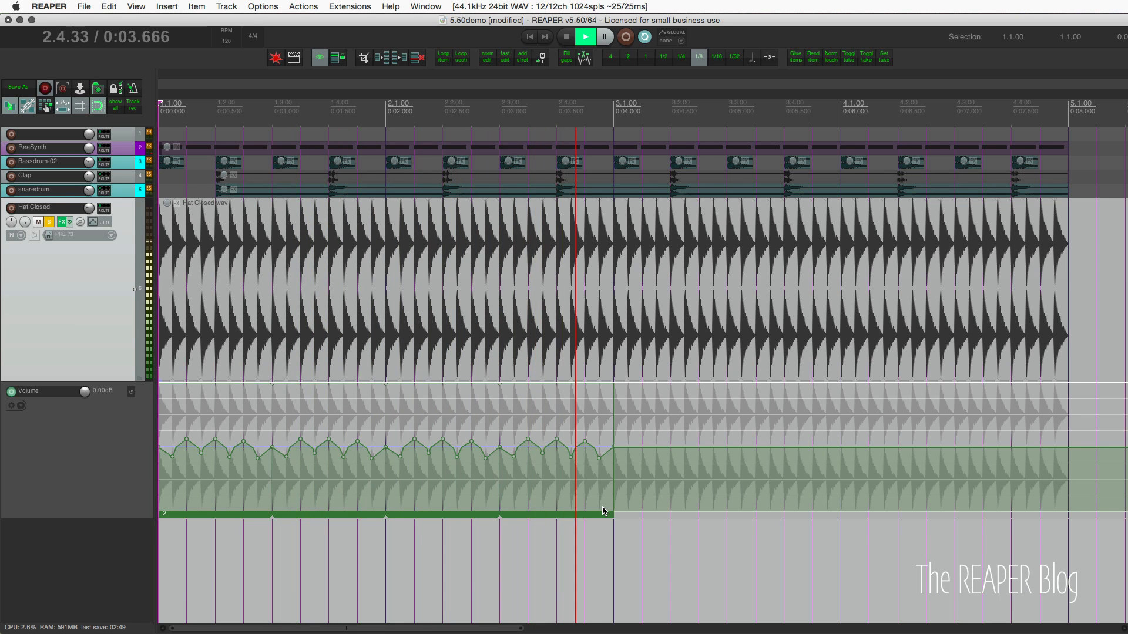
pyautogui.press('space')
pyautogui.click(584, 513)
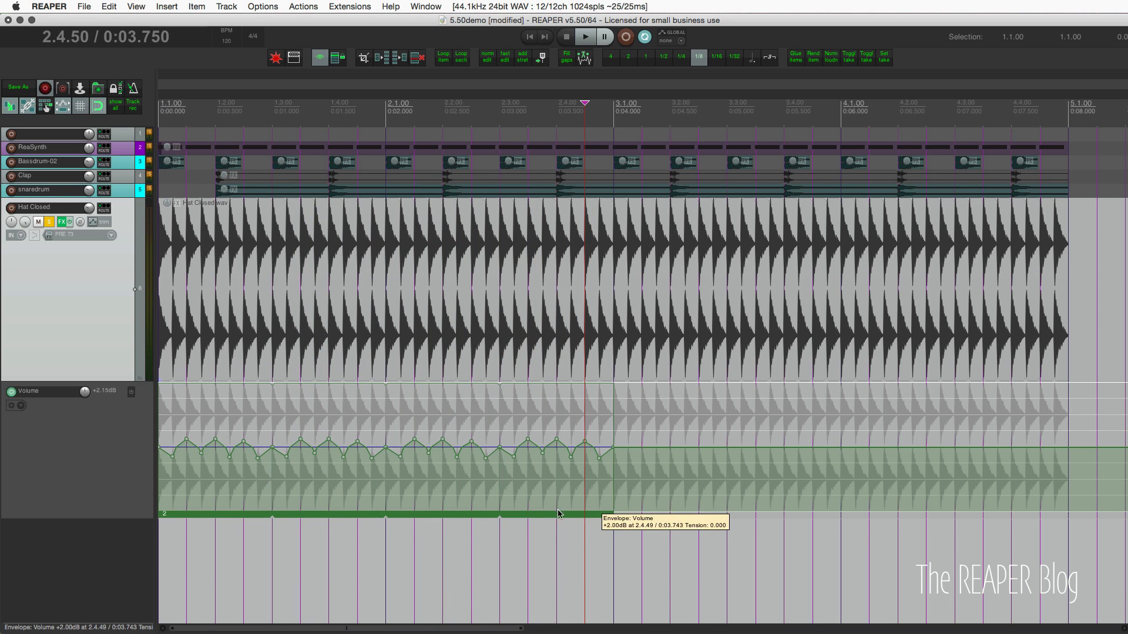
# Step: Create a pooled duplicate of the volume automation item directly after it at 3.1.00
pyautogui.click(388, 514)
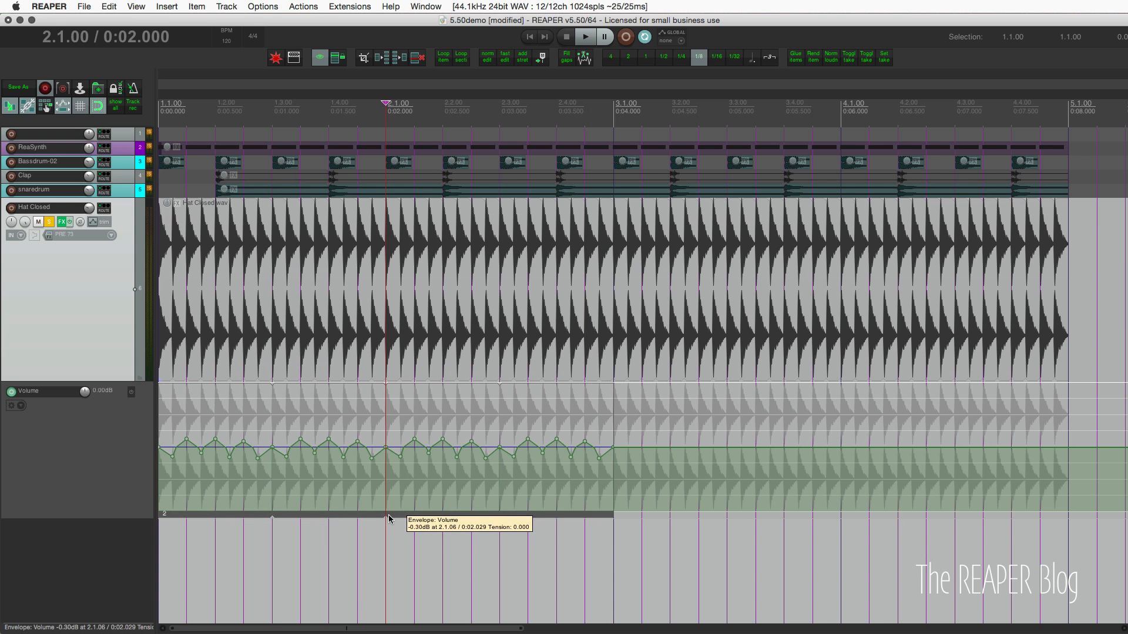
pyautogui.rightClick(388, 515)
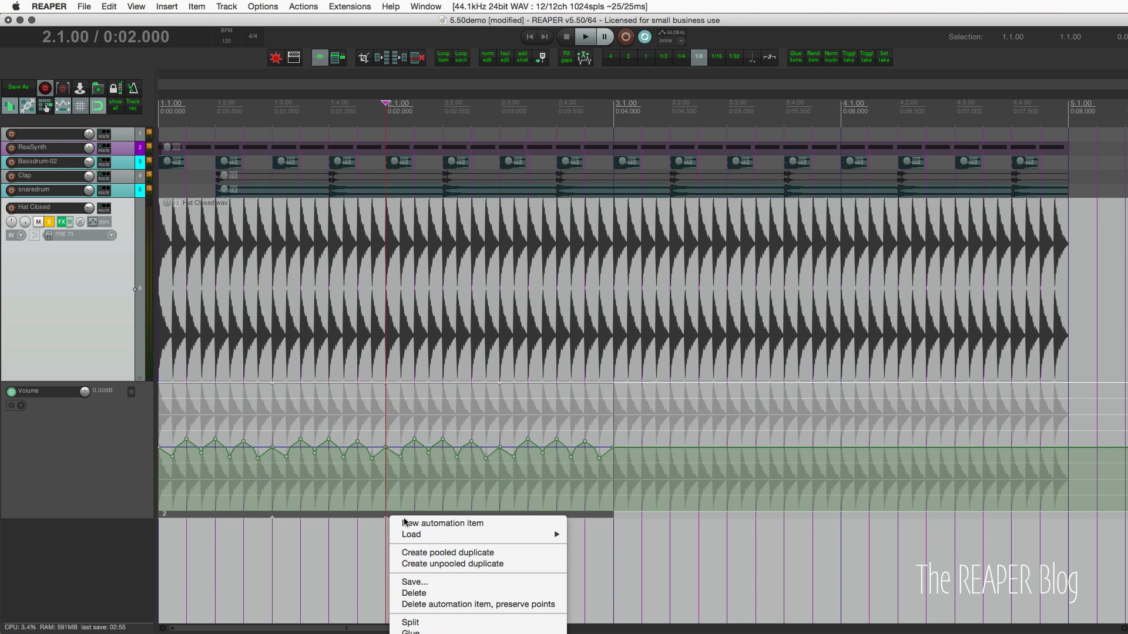
pyautogui.click(512, 554)
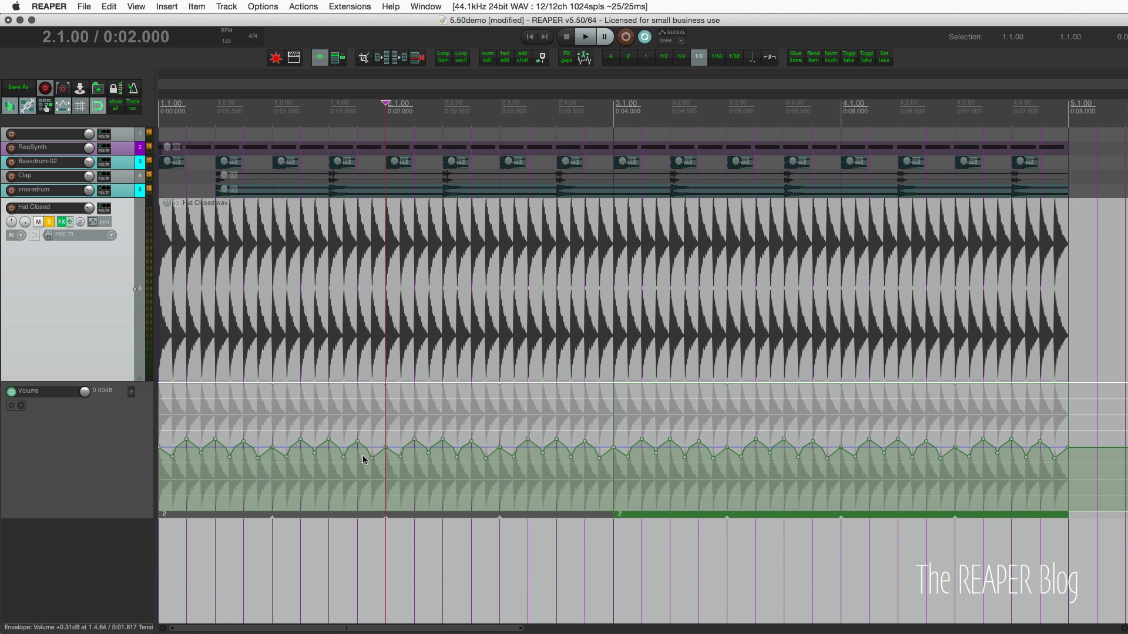
# Step: Pull down the first item's volume point at 1.4.00 and set the pooled copies' baseline to -9 and amplitude to 17
pyautogui.moveTo(343, 458); pyautogui.dragTo(329, 485)
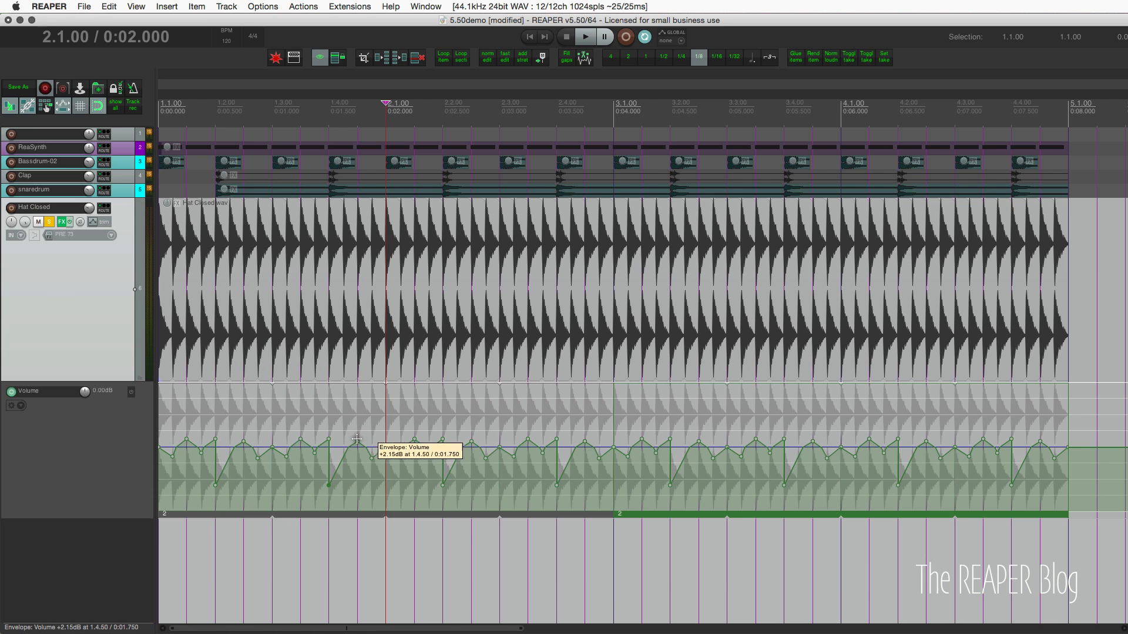
pyautogui.doubleClick(351, 515)
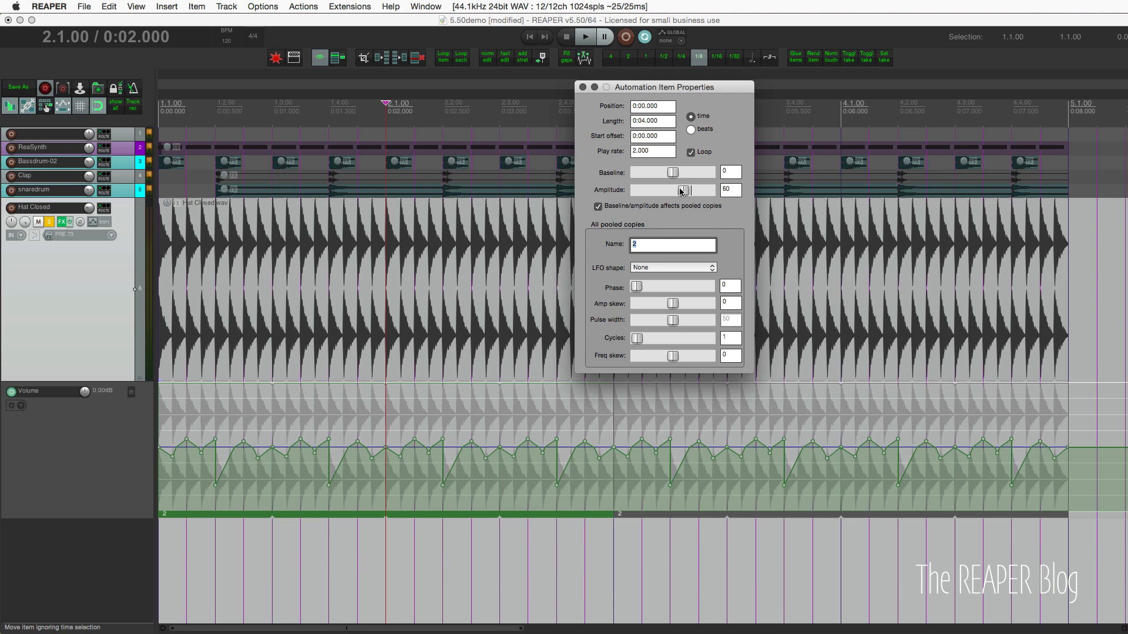
pyautogui.moveTo(672, 172); pyautogui.dragTo(676, 191)
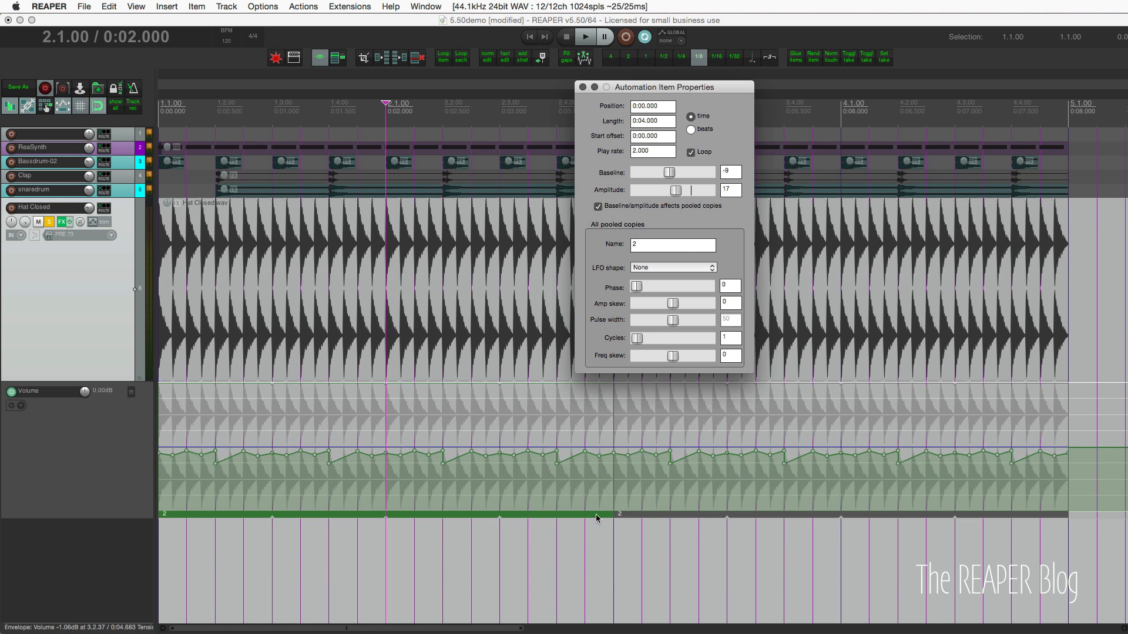
# Step: Move the second pooled automation item past the end of the hi-hat audio to 6.4.00
pyautogui.moveTo(634, 516); pyautogui.dragTo(954, 514)
pyautogui.scroll(-3, 775, 521)
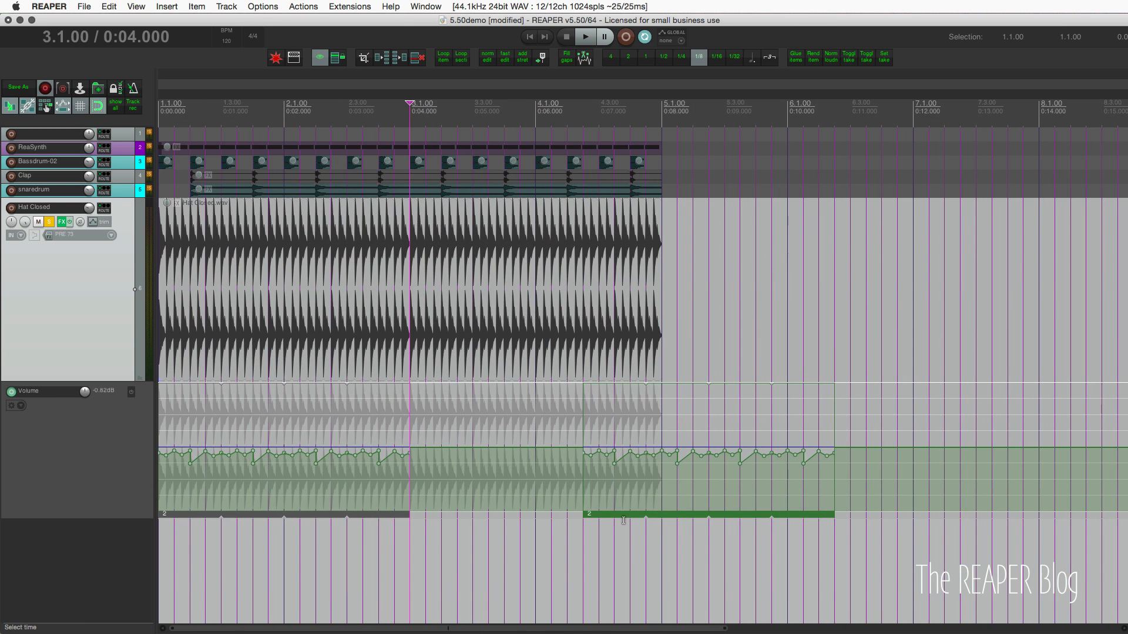
pyautogui.moveTo(609, 513); pyautogui.dragTo(900, 519)
# Step: Copy the Hat Closed audio between 3.2.50 and 5.1.00 and paste it at 7.1.00
pyautogui.moveTo(458, 318); pyautogui.dragTo(653, 321)
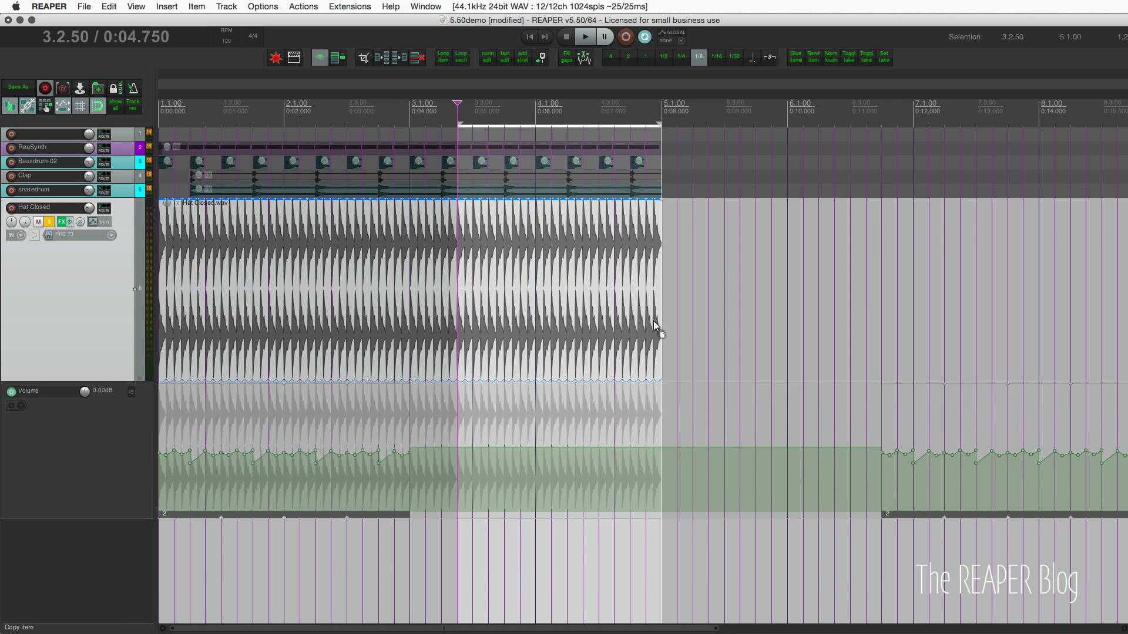
pyautogui.click(914, 318)
pyautogui.press('super+v')
pyautogui.hscroll(5, 811, 460)
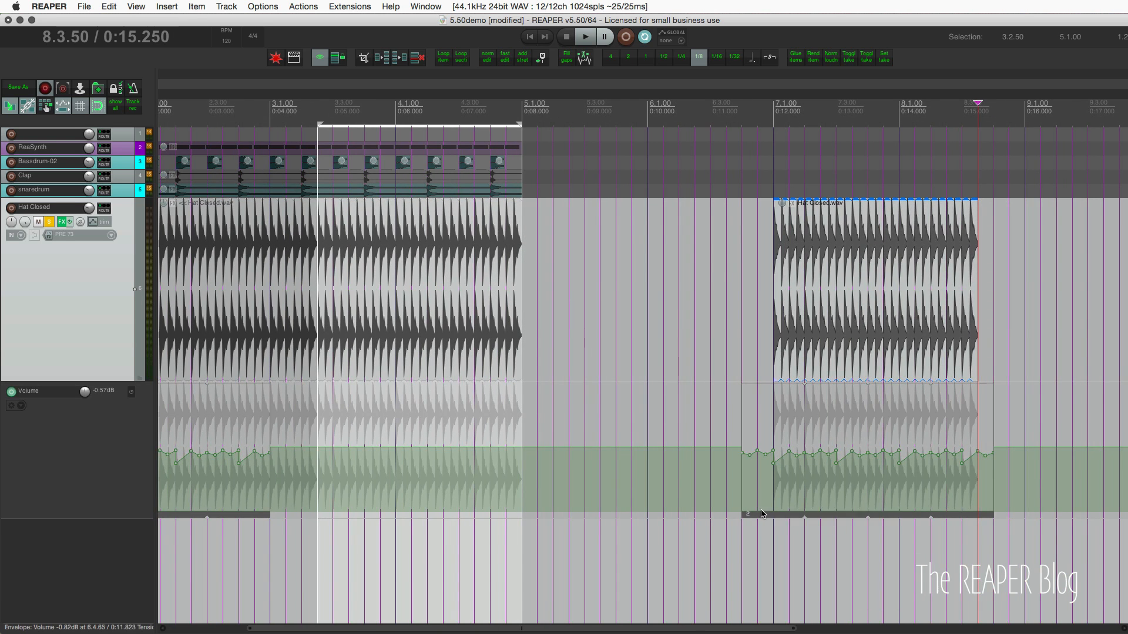
# Step: Align the second automation item with the pasted hi-hat audio at 7.1.00 and clear the time selection
pyautogui.moveTo(762, 513); pyautogui.dragTo(799, 513)
pyautogui.click(753, 478)
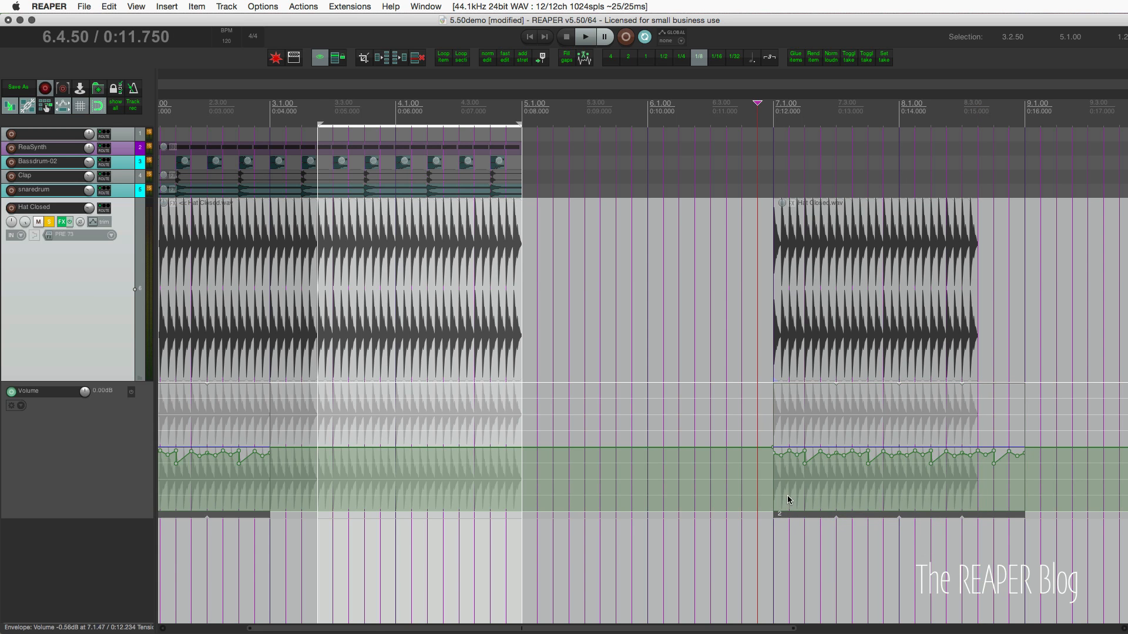
pyautogui.click(787, 496)
pyautogui.press('Escape')
pyautogui.click(766, 497)
pyautogui.hscroll(-5, 697, 510)
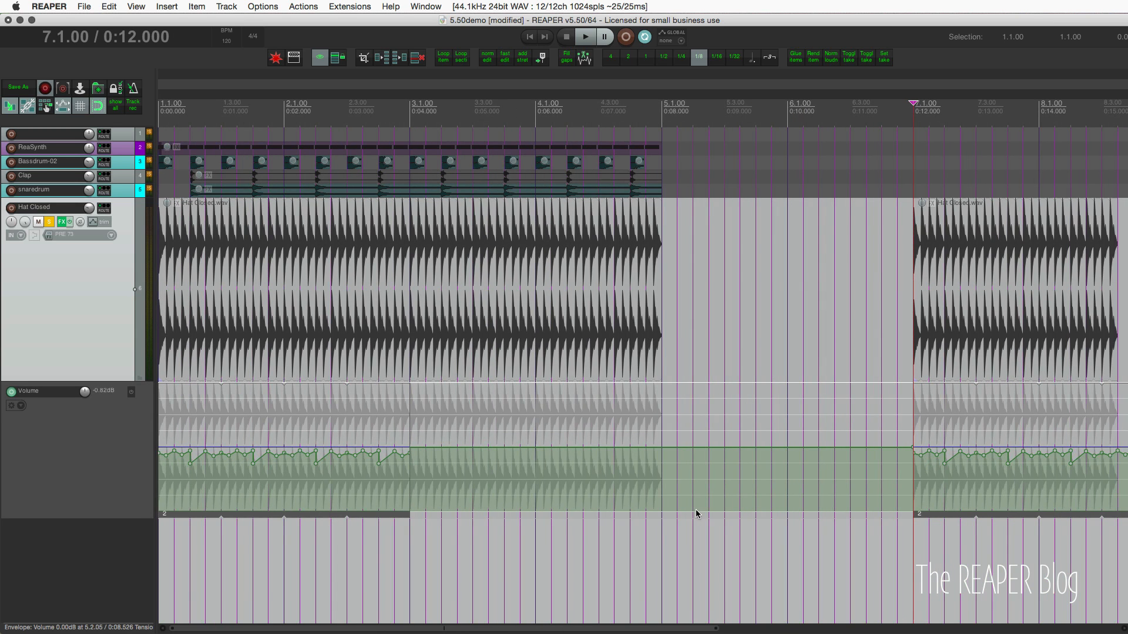
# Step: Lower the first automation item's points at 1.4.50 and 1.3.50, and stretch the item's end to 3.3.50
pyautogui.moveTo(268, 451); pyautogui.dragTo(268, 463)
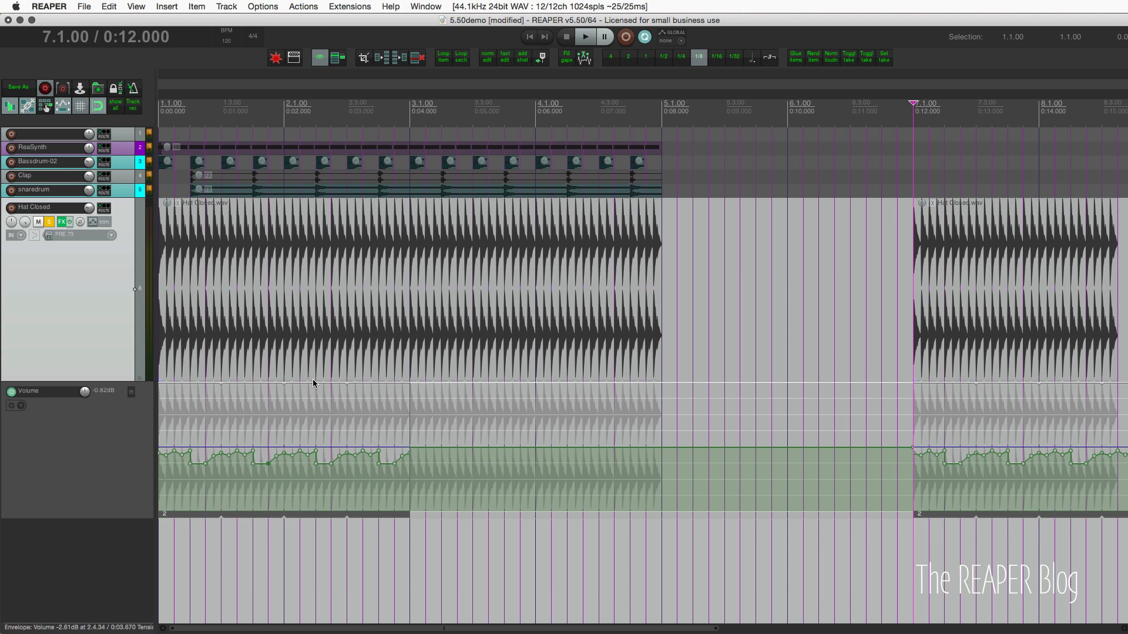
pyautogui.moveTo(222, 456)
pyautogui.mouseDown()
pyautogui.moveTo(221, 470)
pyautogui.moveTo(222, 449)
pyautogui.moveTo(237, 463)
pyautogui.mouseUp()
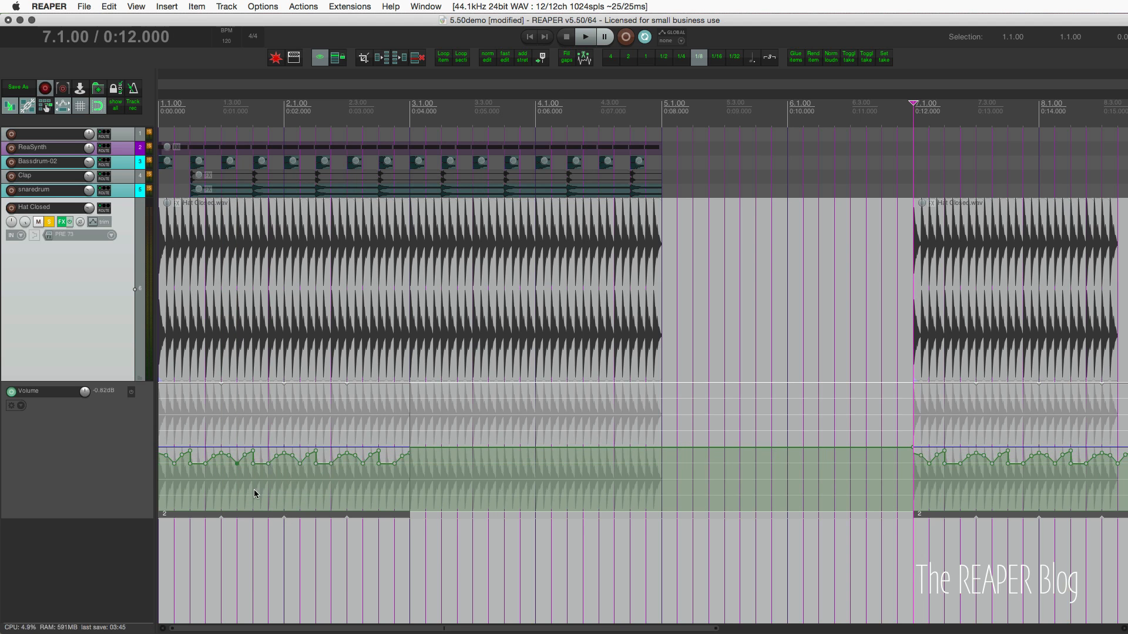
pyautogui.moveTo(406, 519); pyautogui.dragTo(489, 515)
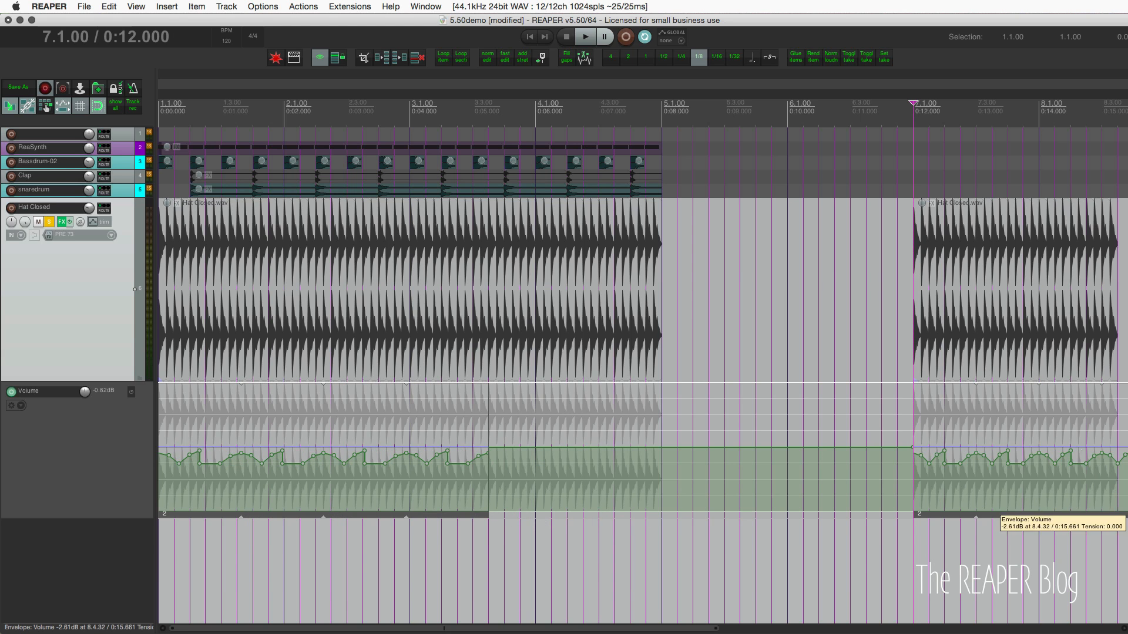
# Step: Check the first automation item's properties and examine the pooled copy at 7.1.00 for comparison
pyautogui.doubleClick(397, 515)
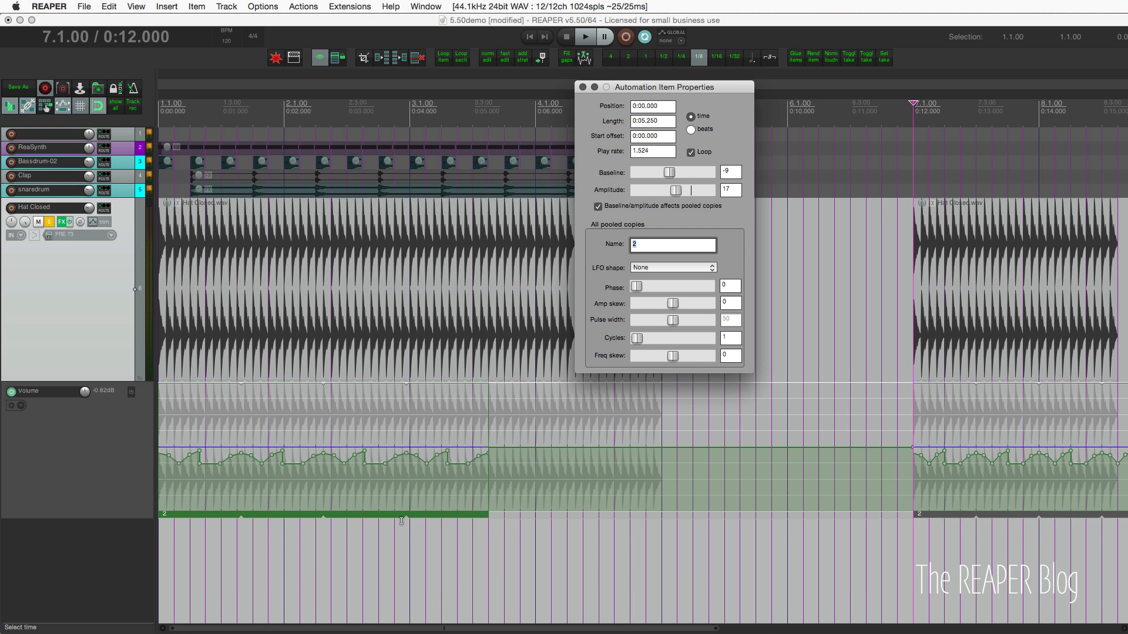
pyautogui.click(583, 87)
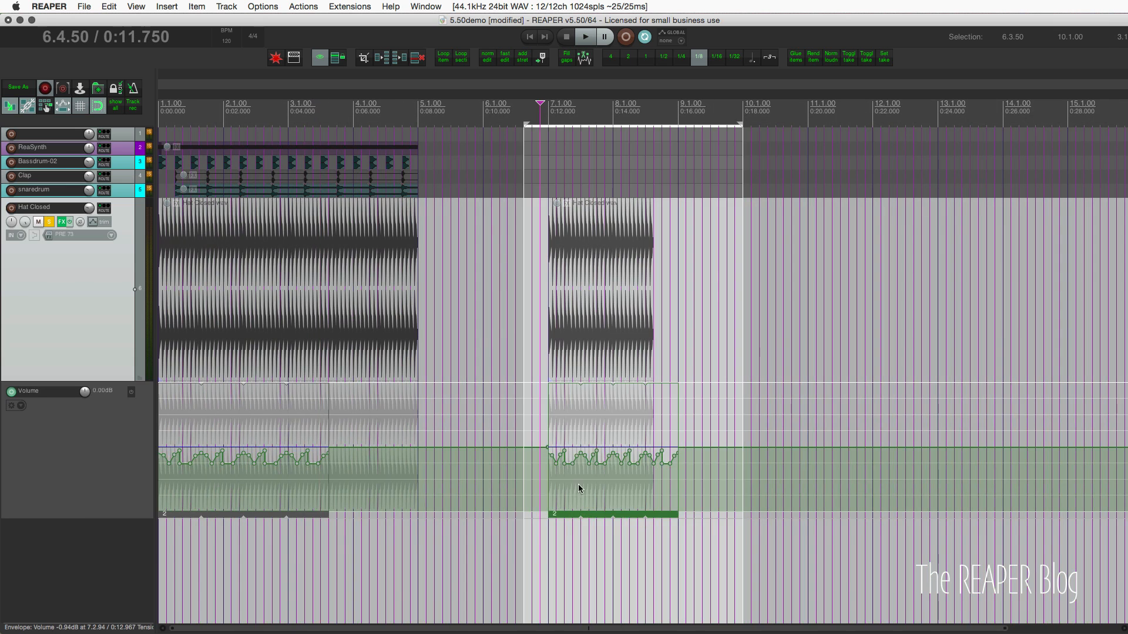
pyautogui.press('Escape')
pyautogui.click(578, 488)
pyautogui.scroll(4, 578, 488)
pyautogui.click(667, 515)
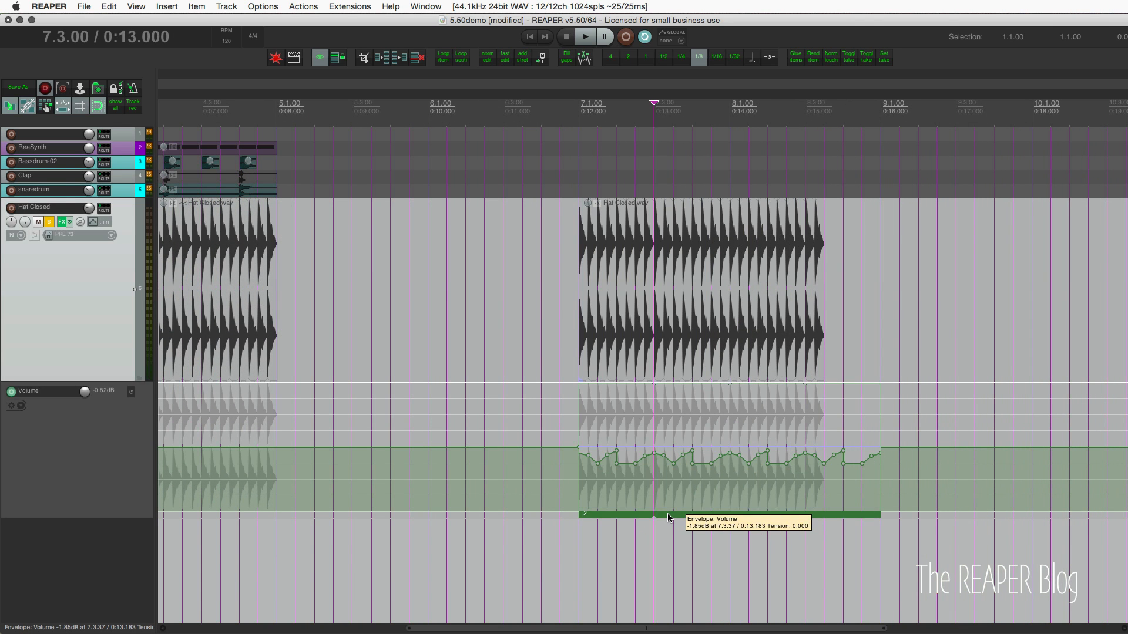
pyautogui.hscroll(-1, 667, 513)
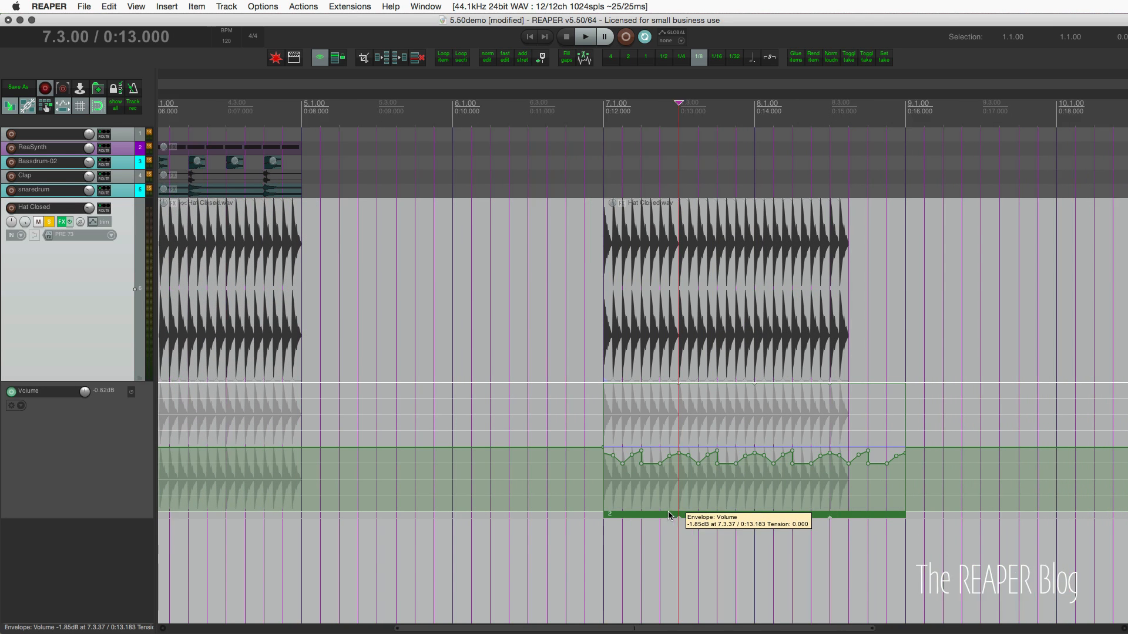
# Step: Enlarge the snaredrum track, solo it instead of Hat Closed, and show its volume envelope with the edit cursor at 1.4.00
pyautogui.hscroll(-10, 668, 511)
pyautogui.scroll(1, 128, 233)
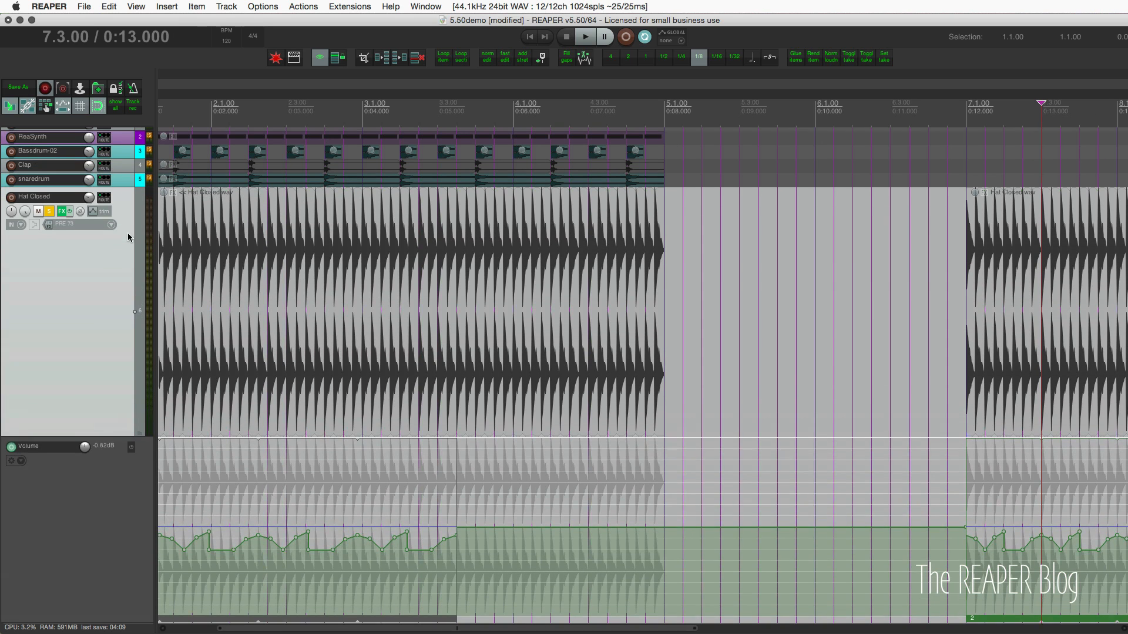
pyautogui.scroll(1, 133, 198)
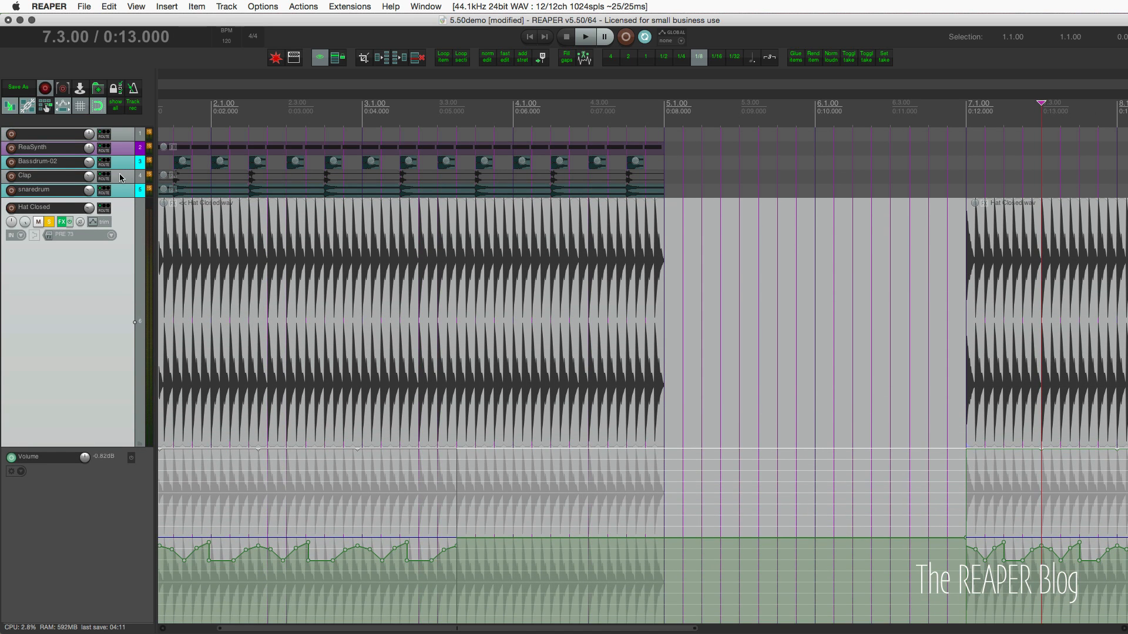
pyautogui.click(122, 196)
pyautogui.scroll(5, 122, 196)
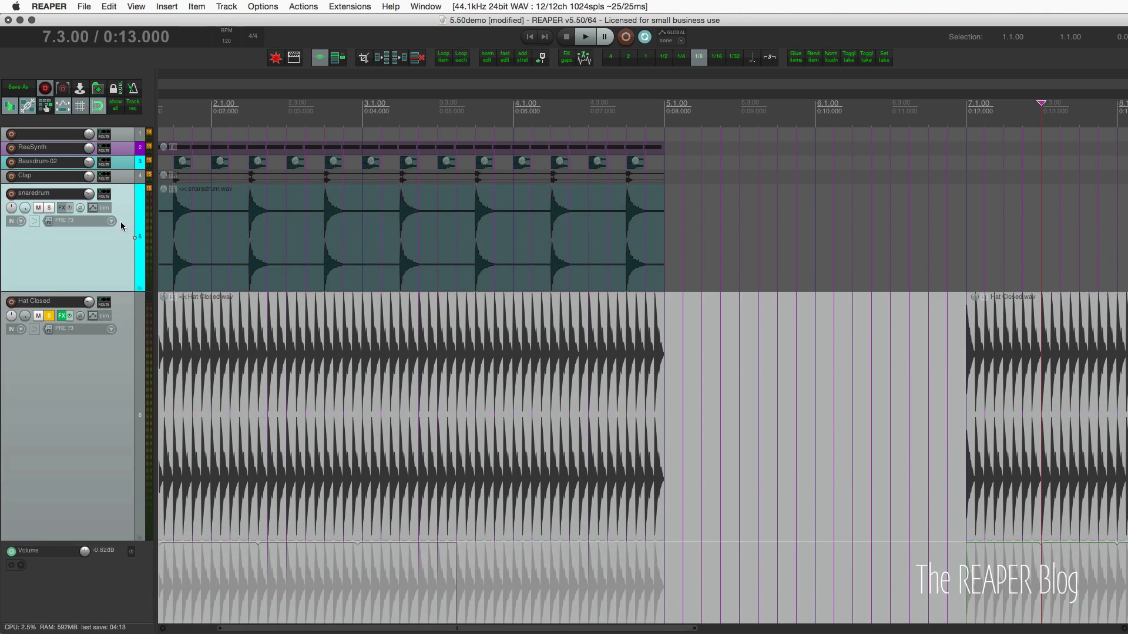
pyautogui.press('F6')
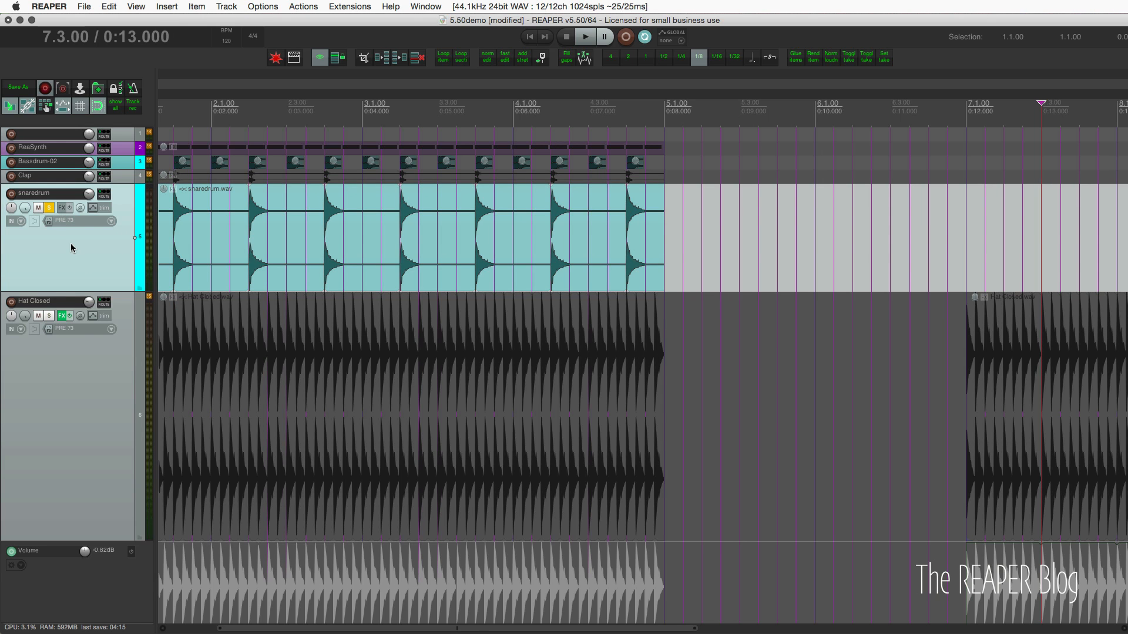
pyautogui.press('v')
pyautogui.click(168, 315)
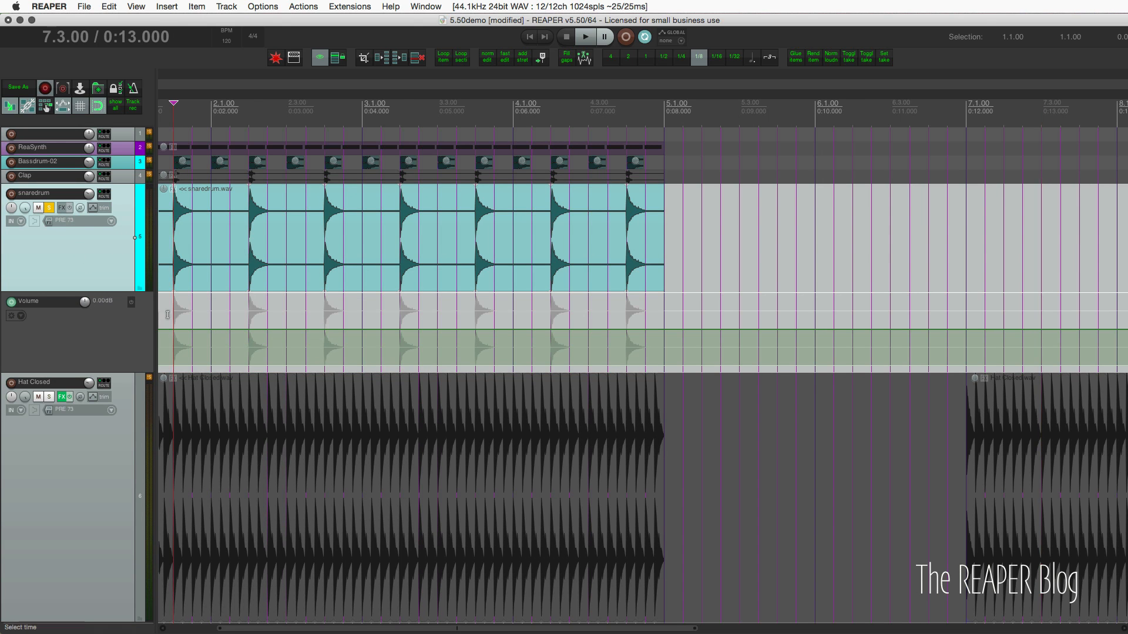
# Step: Paste the copied automation item into the snaredrum volume envelope at 1.1.00
pyautogui.press('Home')
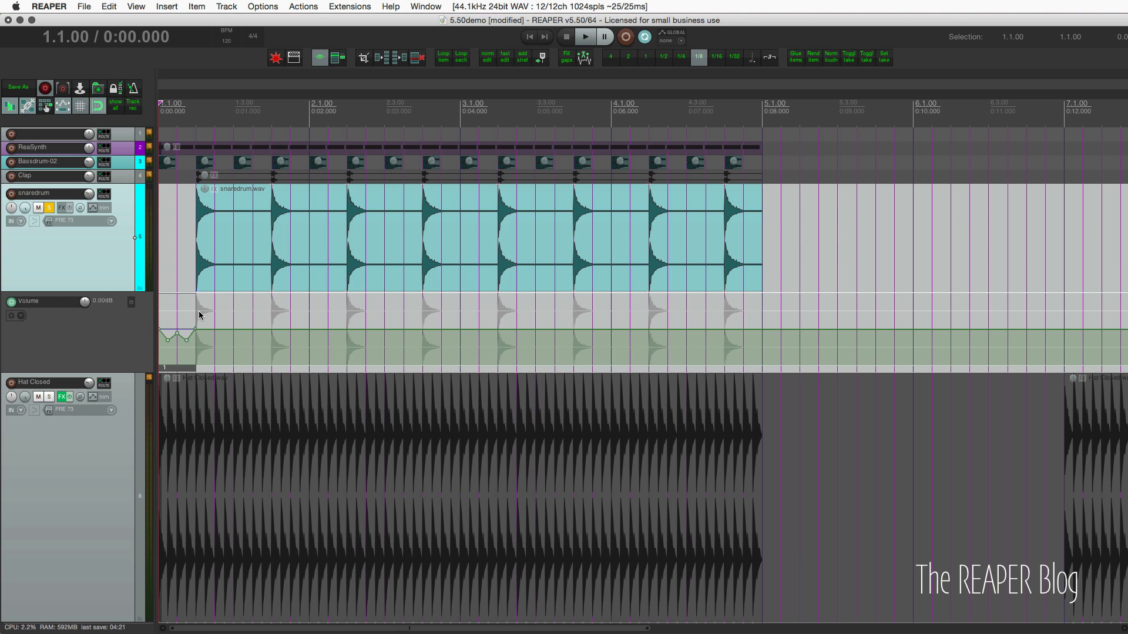
pyautogui.press('super+v')
pyautogui.click(207, 324)
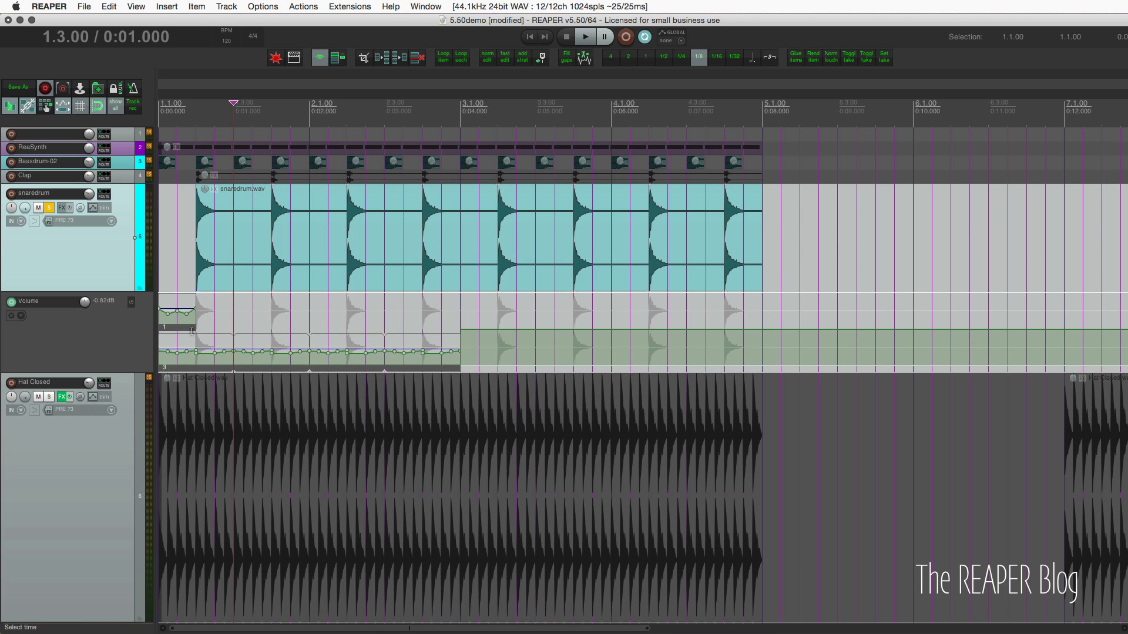
# Step: Delete the short automation item overlapping the start of the longer one in the snaredrum volume lane
pyautogui.scroll(4, 208, 329)
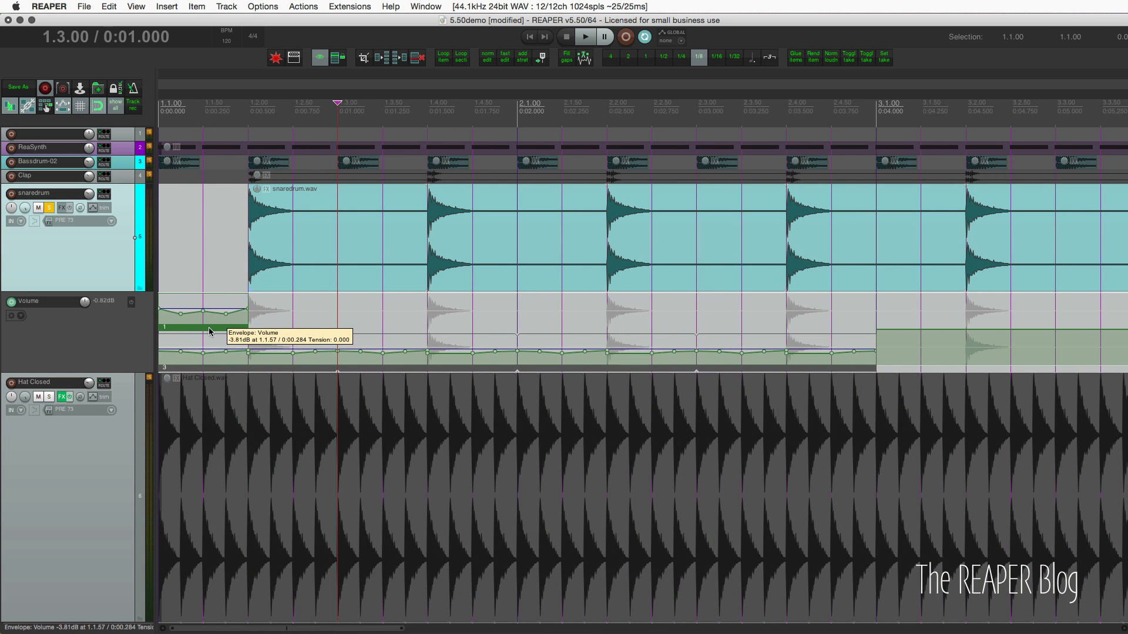
pyautogui.press('Delete')
pyautogui.click(258, 310)
pyautogui.scroll(-5, 259, 312)
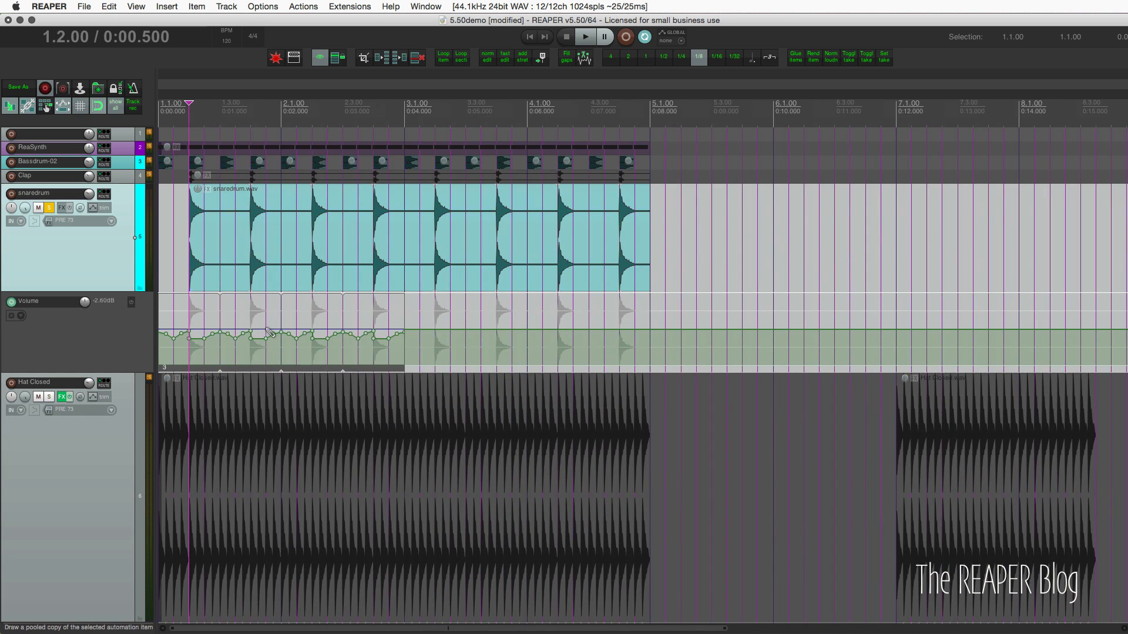
# Step: Unsolo the snaredrum track with its volume lane and the Hat Closed automation items in view together
pyautogui.click(249, 370)
pyautogui.scroll(-3, 211, 373)
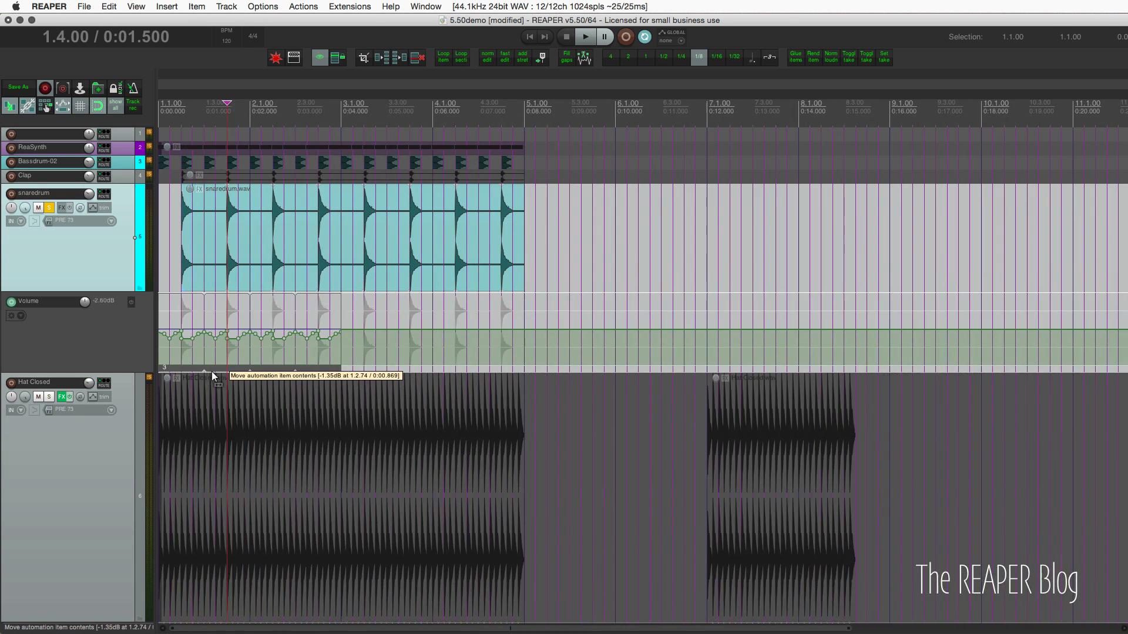
pyautogui.scroll(-3, 212, 375)
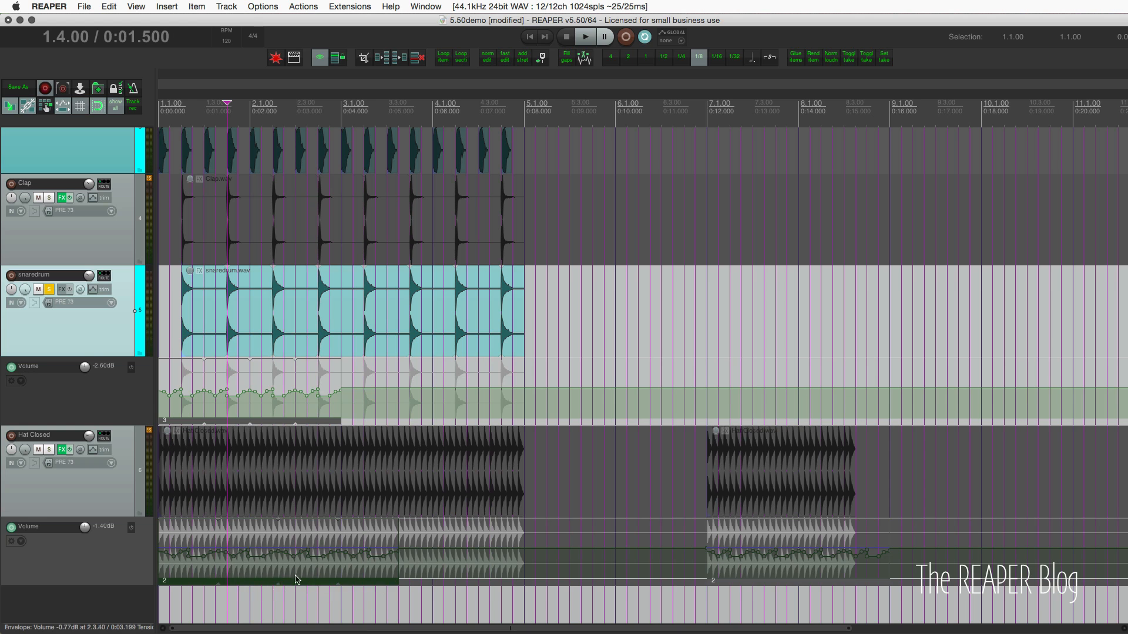
pyautogui.click(49, 293)
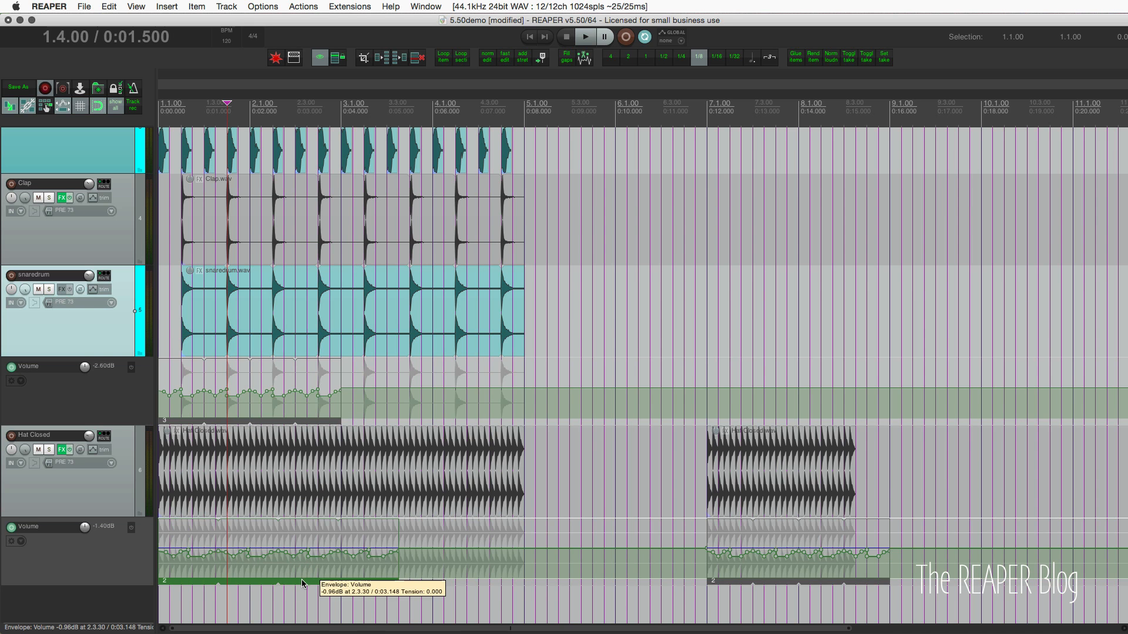
pyautogui.click(725, 575)
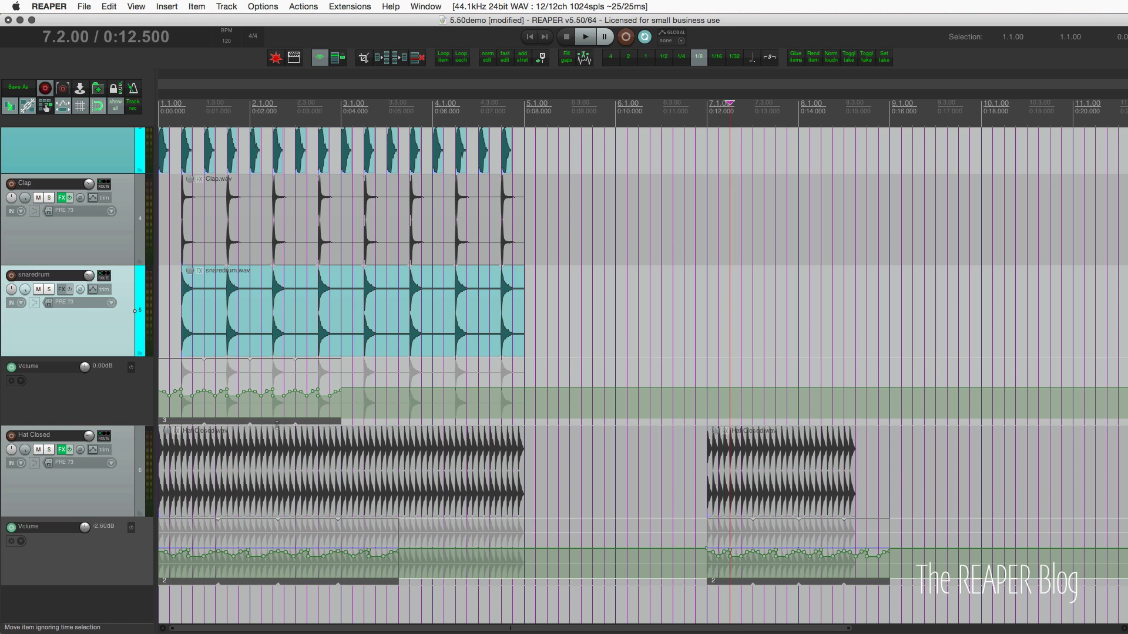
# Step: Raise volume points around 2.2.00 in the snaredrum automation item and the point near 2.4.50 in the first Hat Closed item
pyautogui.click(282, 405)
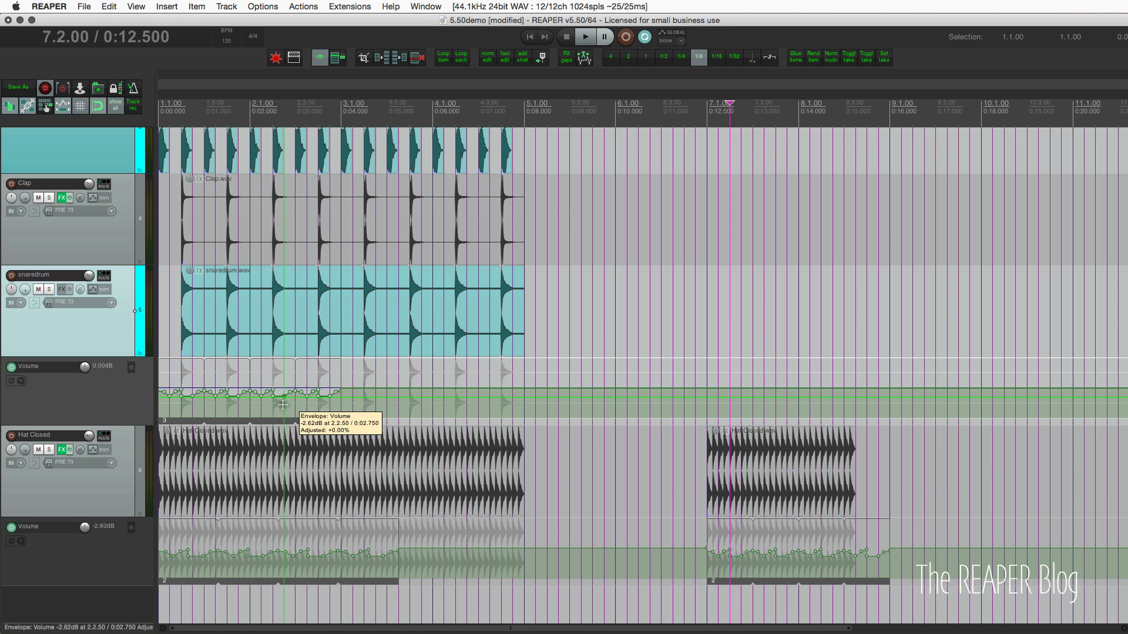
pyautogui.moveTo(282, 405); pyautogui.dragTo(286, 382)
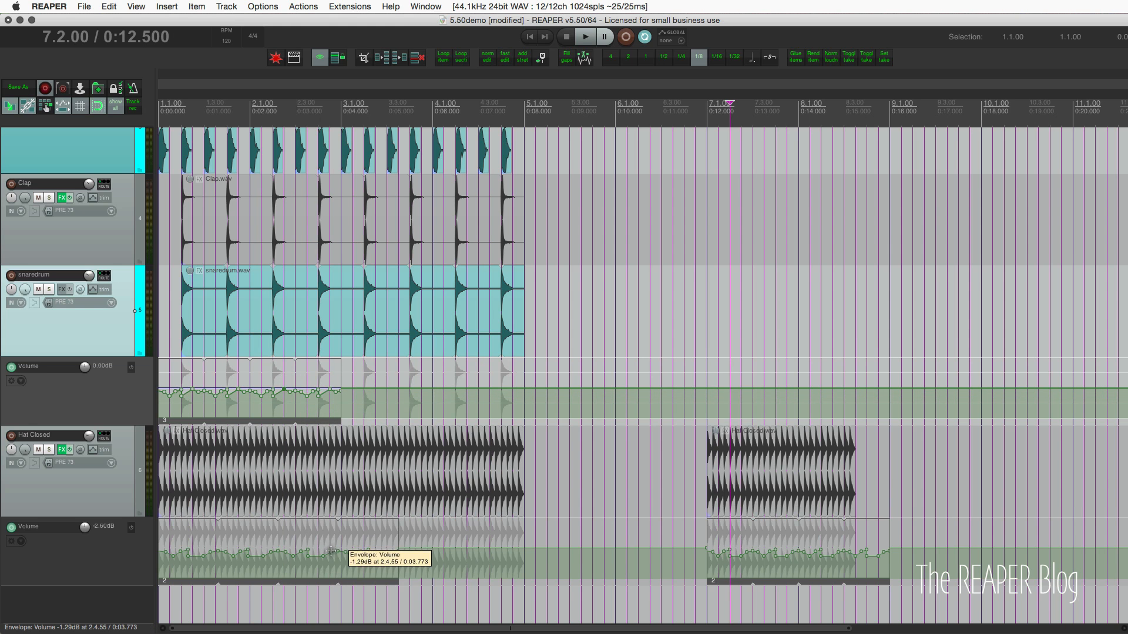
pyautogui.moveTo(330, 551); pyautogui.dragTo(333, 517)
pyautogui.moveTo(275, 392); pyautogui.dragTo(268, 388)
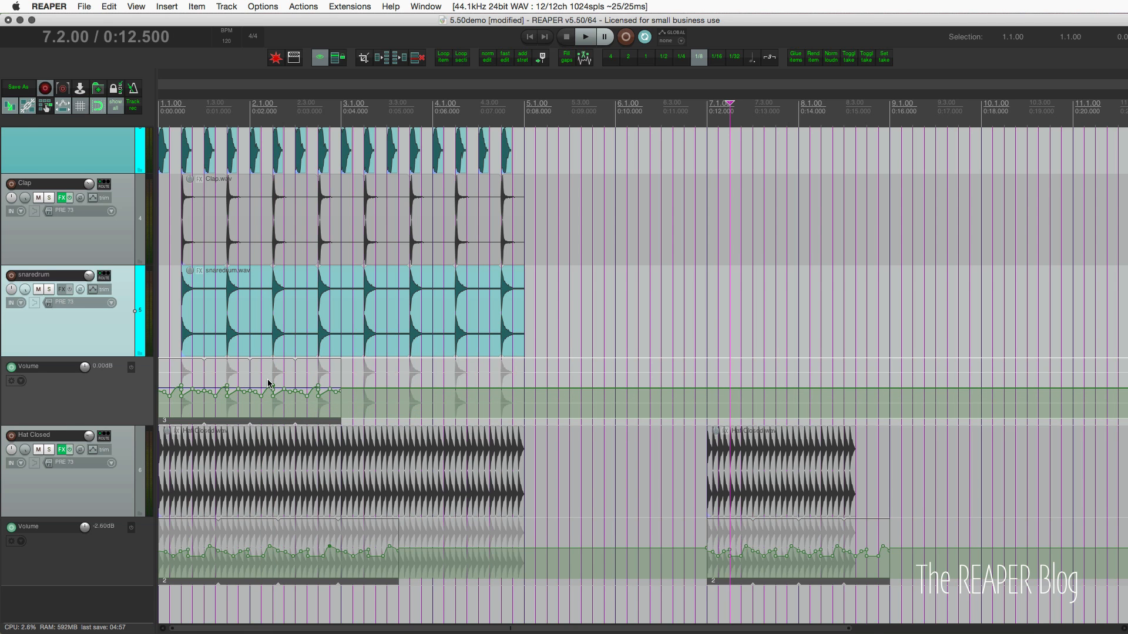
pyautogui.scroll(1, 268, 383)
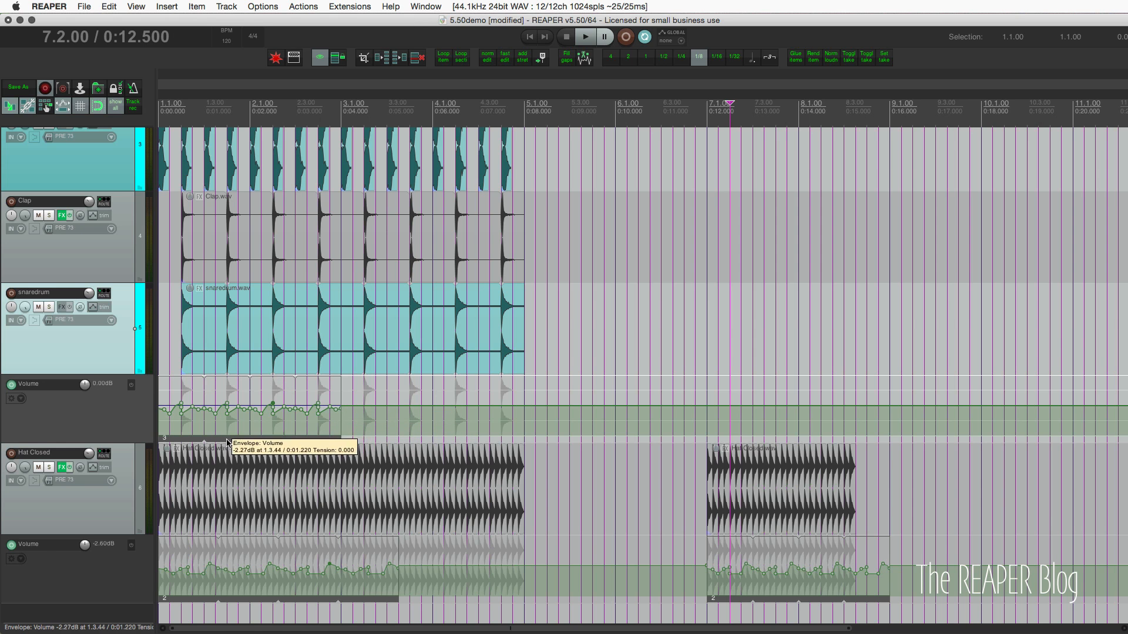
pyautogui.moveTo(228, 440); pyautogui.dragTo(333, 440)
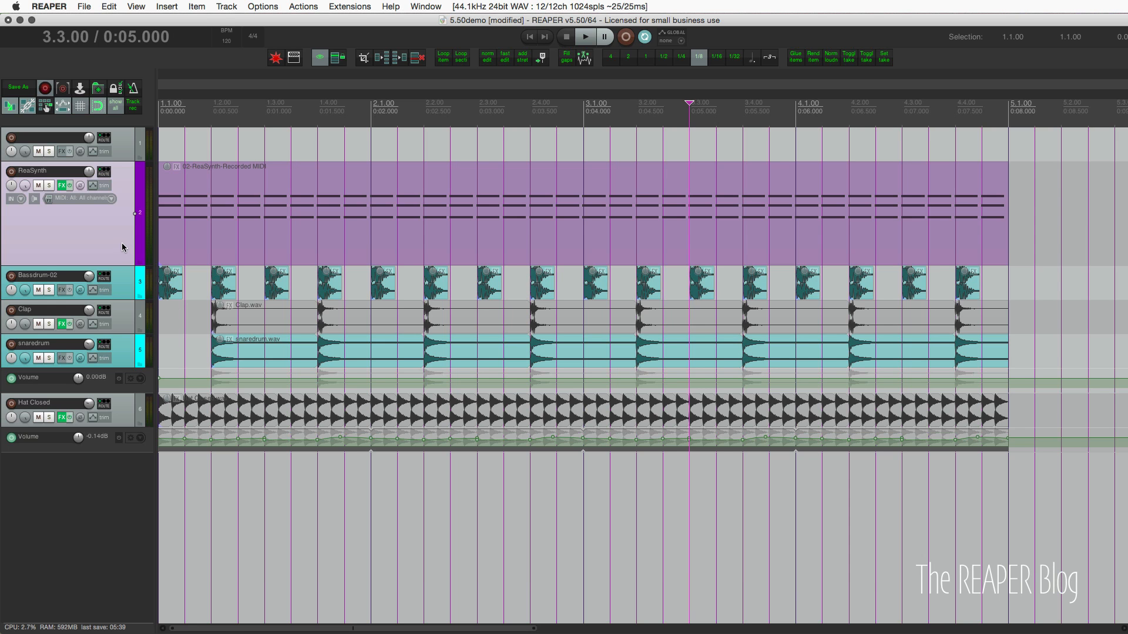
# Step: Audition the ReaSynth track in solo from the project start, and clear its solo
pyautogui.click(206, 232)
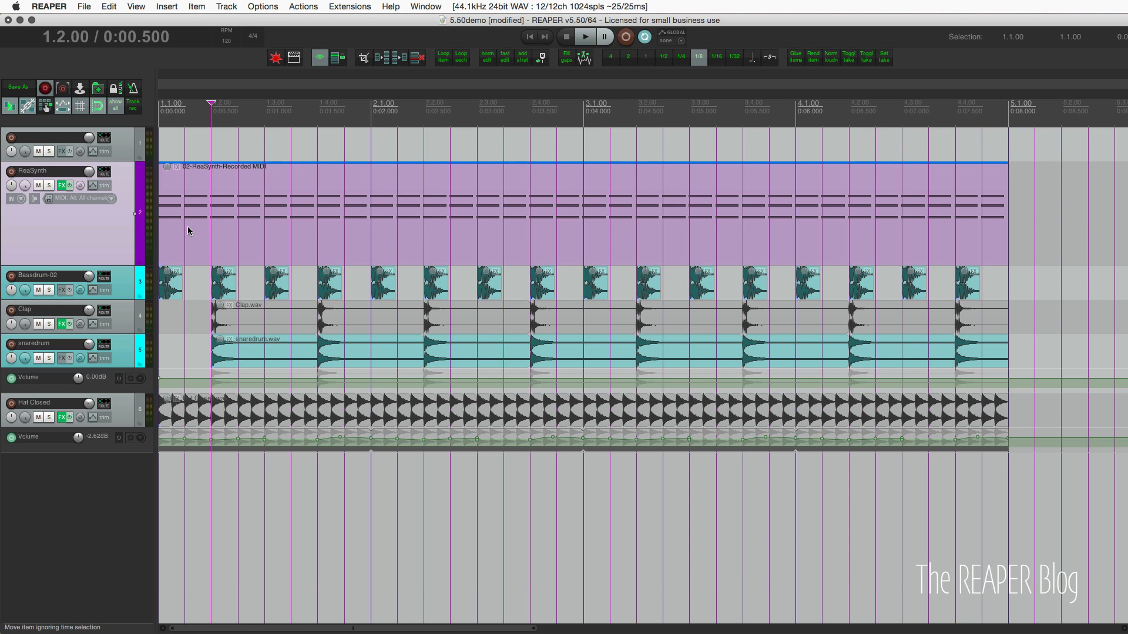
pyautogui.click(50, 186)
pyautogui.press('Home')
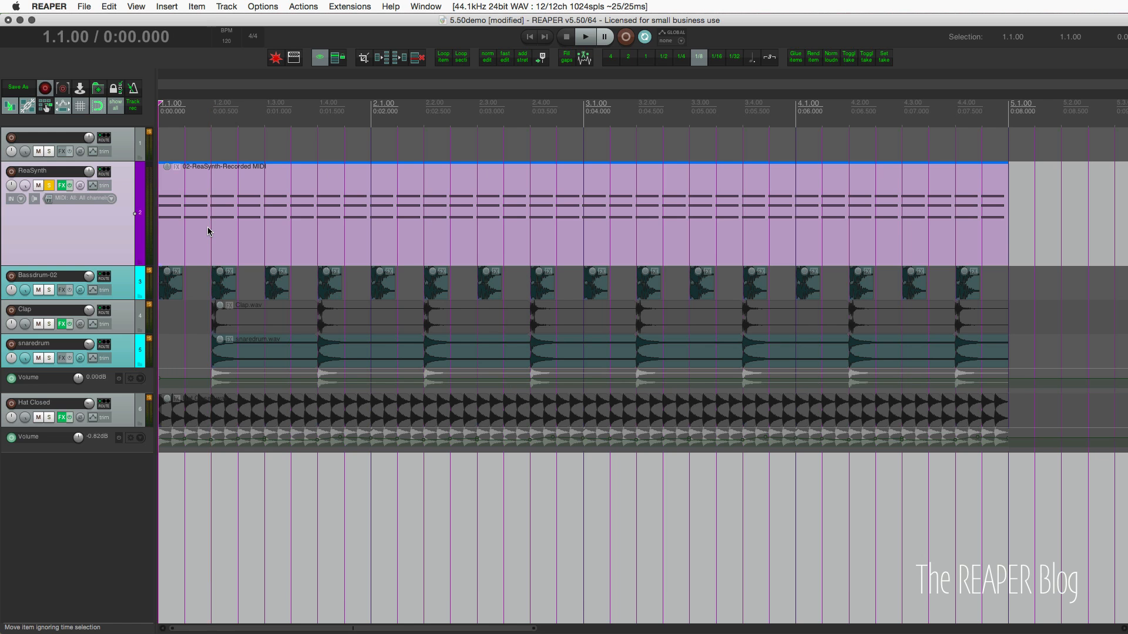
pyautogui.press('space')
pyautogui.press('space')
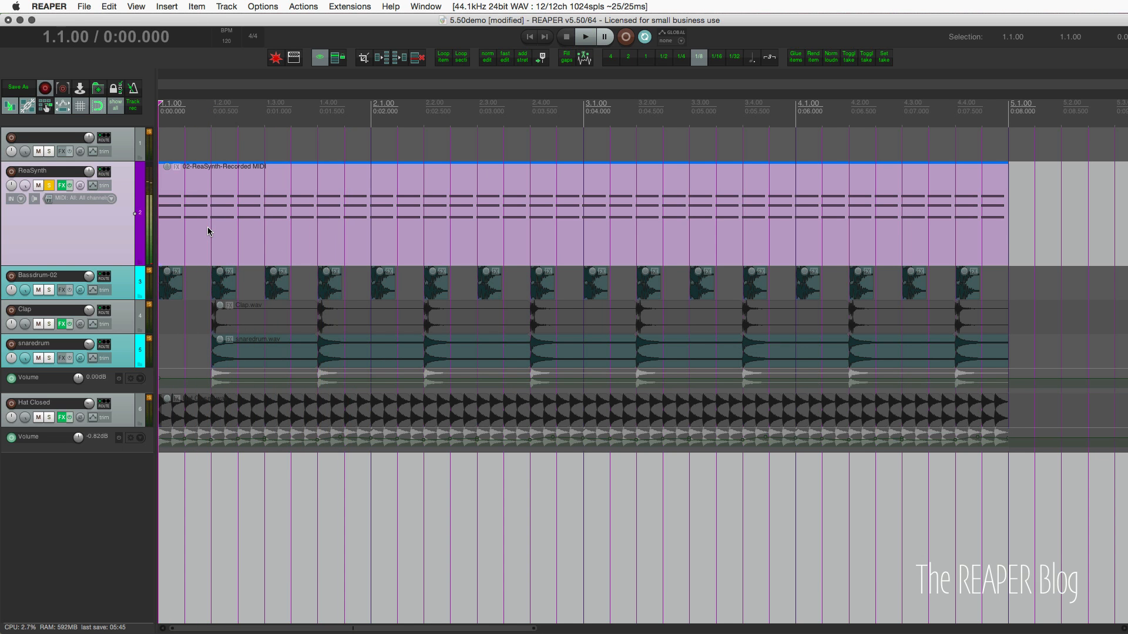
pyautogui.hscroll(3, 165, 210)
pyautogui.click(49, 186)
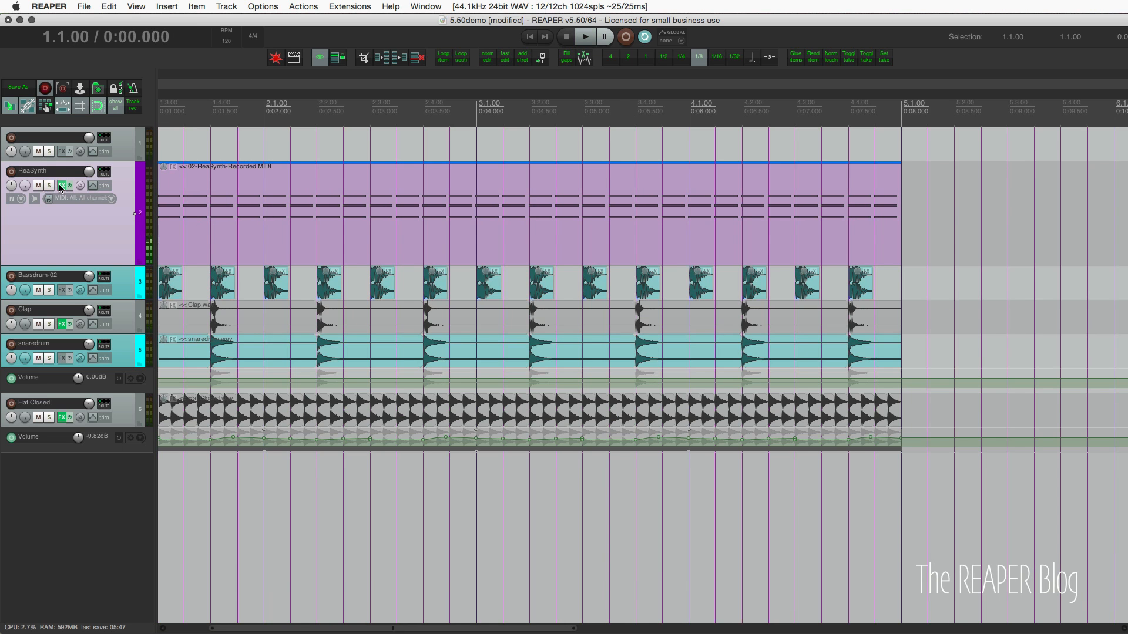
# Step: Open ReaEQ on the ReaSynth track and set the frequency of band pass 4 to 1083.9 Hz
pyautogui.rightClick(60, 185)
pyautogui.click(99, 237)
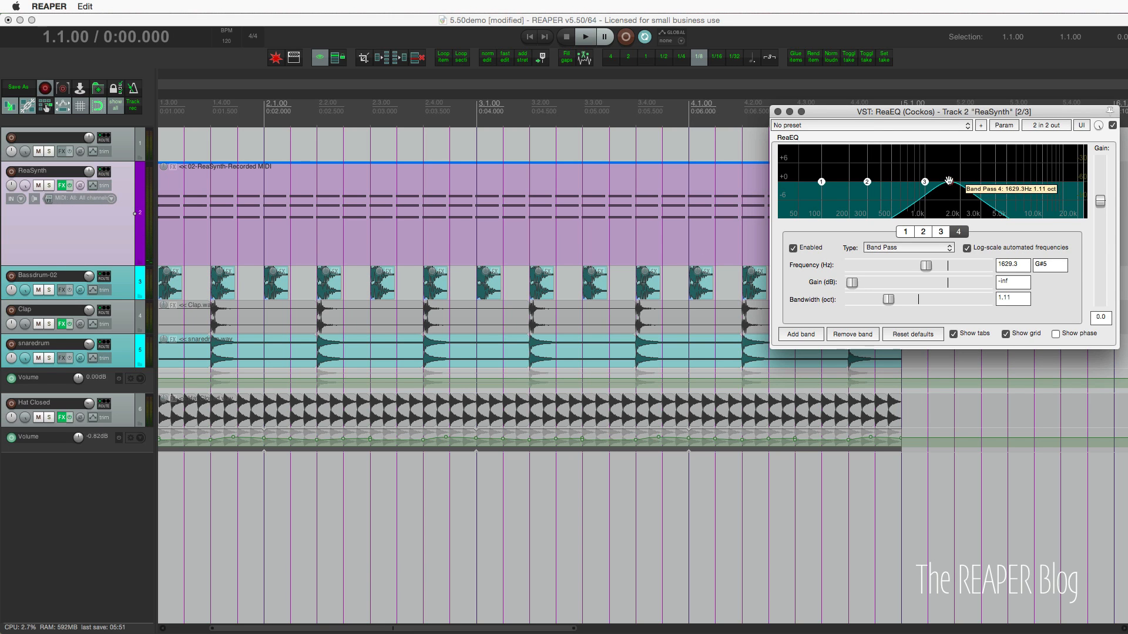
pyautogui.moveTo(951, 181); pyautogui.dragTo(915, 208)
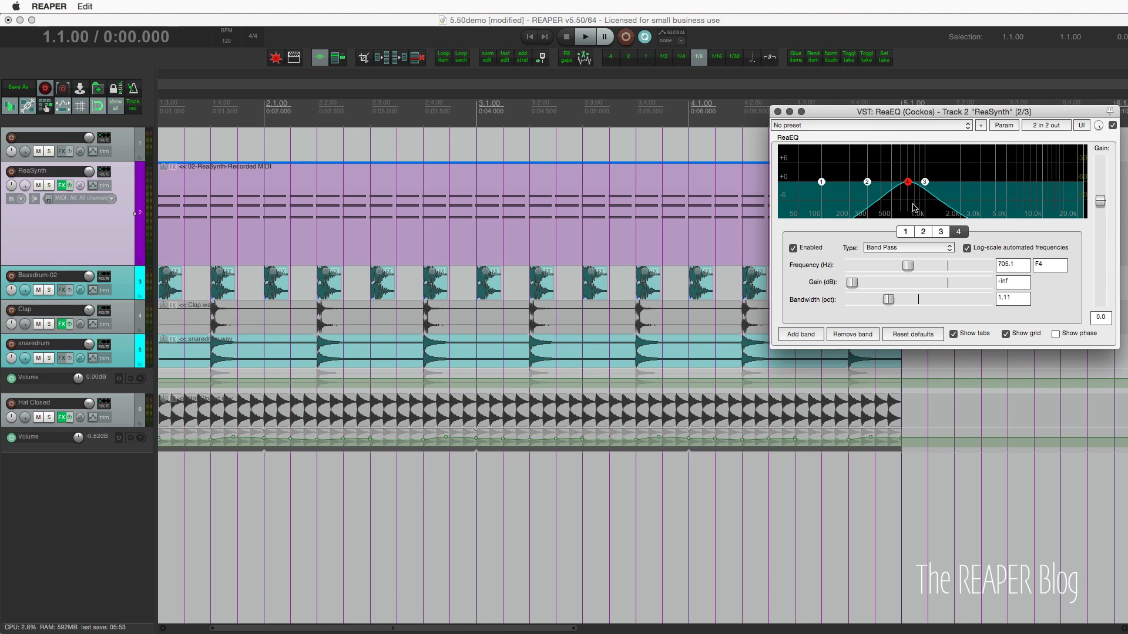
pyautogui.moveTo(908, 267); pyautogui.dragTo(919, 270)
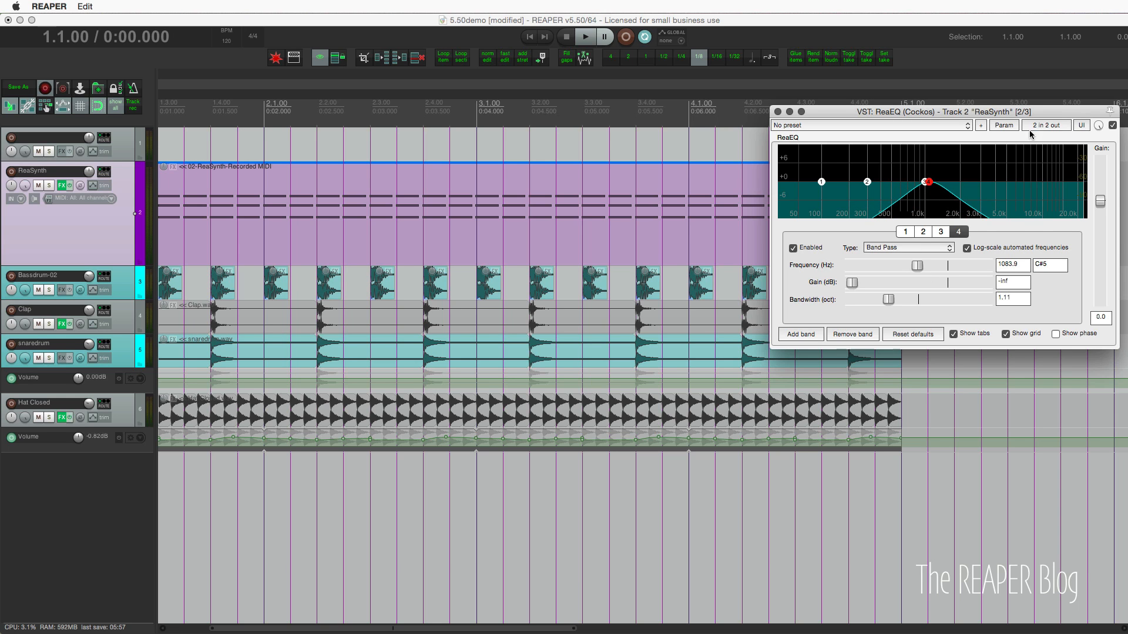
# Step: Show a track envelope for ReaEQ's band pass 4 frequency and close the plug-in window
pyautogui.click(1004, 126)
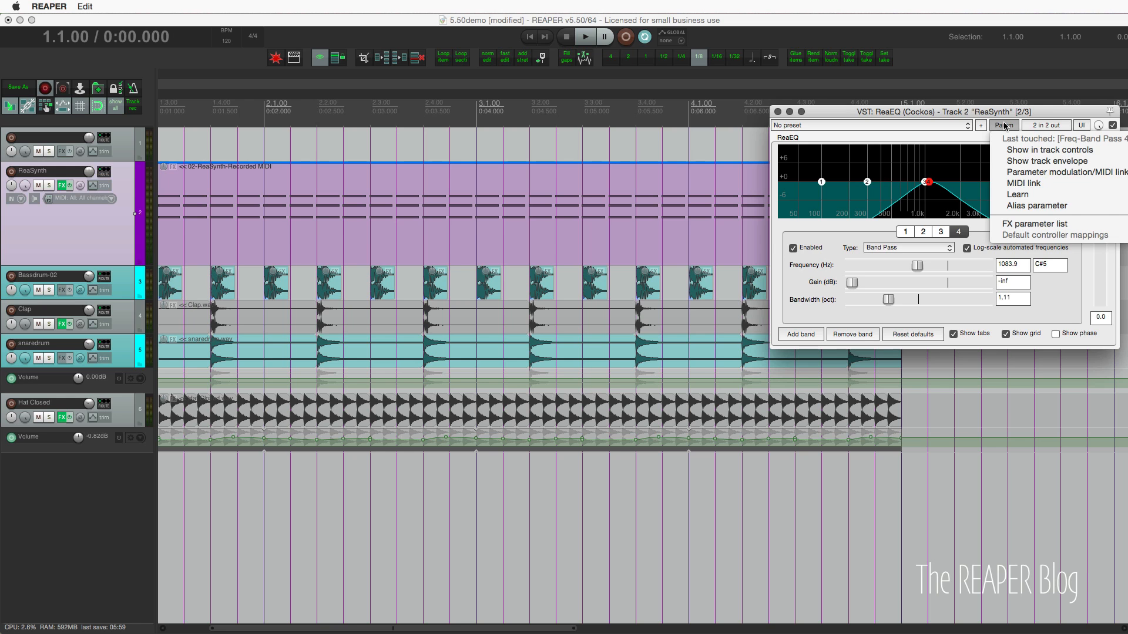
pyautogui.click(1034, 161)
pyautogui.click(222, 272)
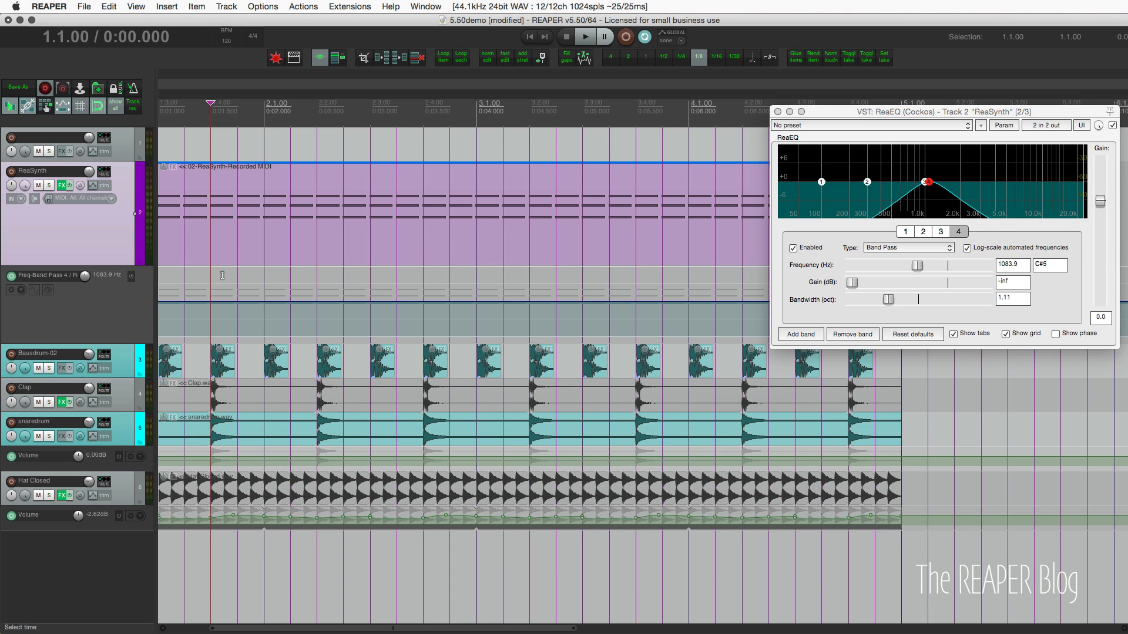
pyautogui.moveTo(773, 114); pyautogui.dragTo(774, 114)
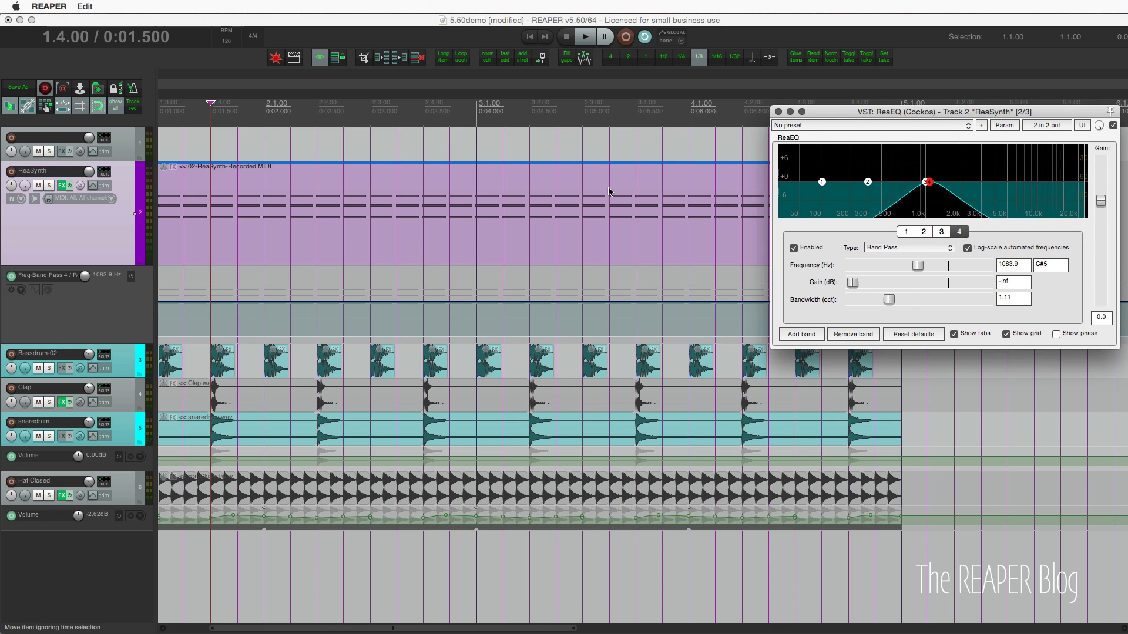
pyautogui.click(779, 112)
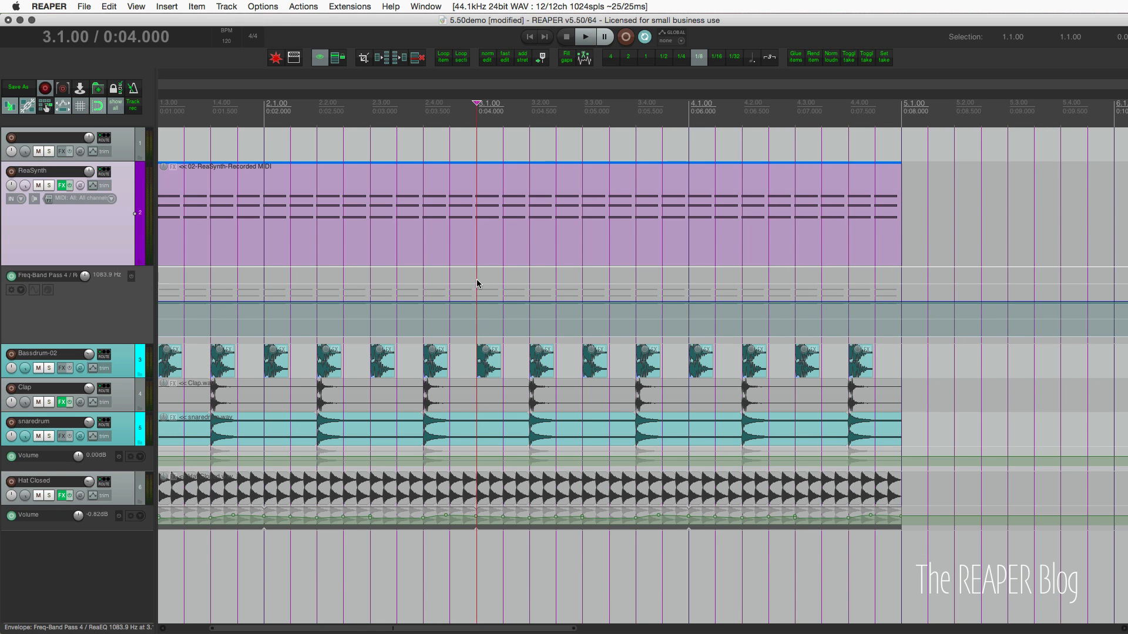
# Step: Create a new automation item from 1.1.00 to 2.1.00 on ReaSynth's band pass frequency envelope
pyautogui.moveTo(479, 282); pyautogui.dragTo(135, 283)
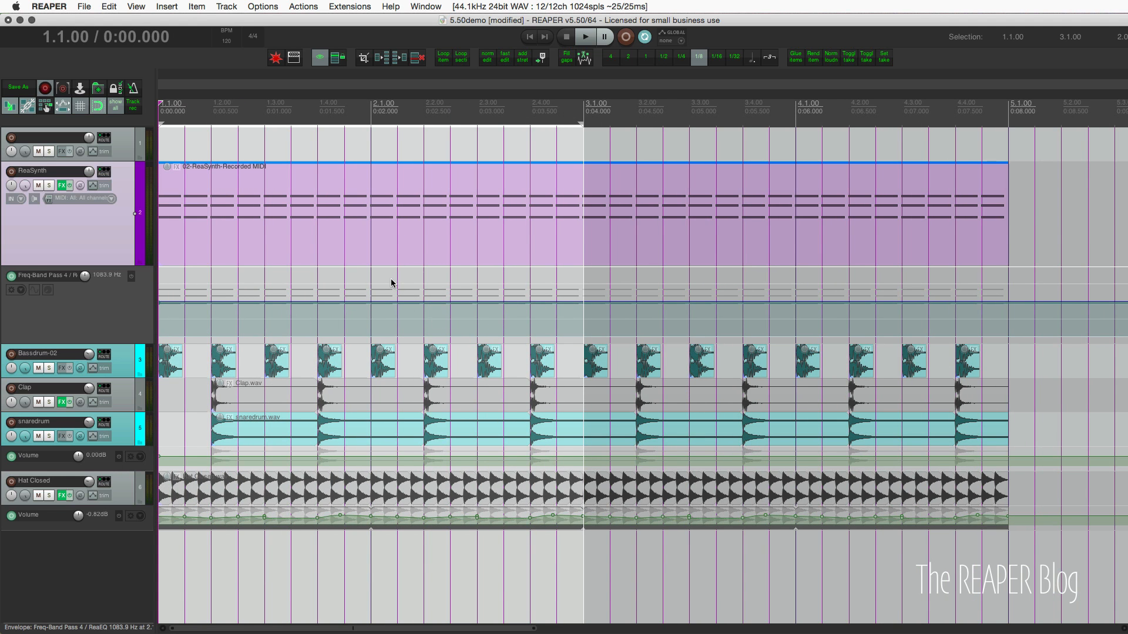
pyautogui.moveTo(583, 121); pyautogui.dragTo(369, 117)
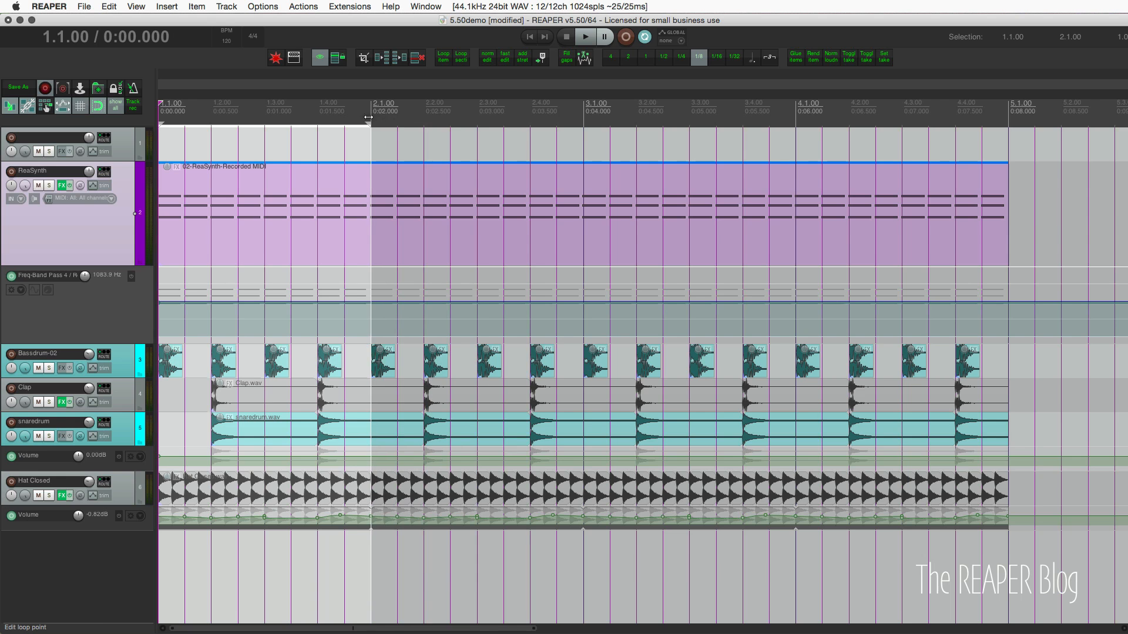
pyautogui.rightClick(281, 277)
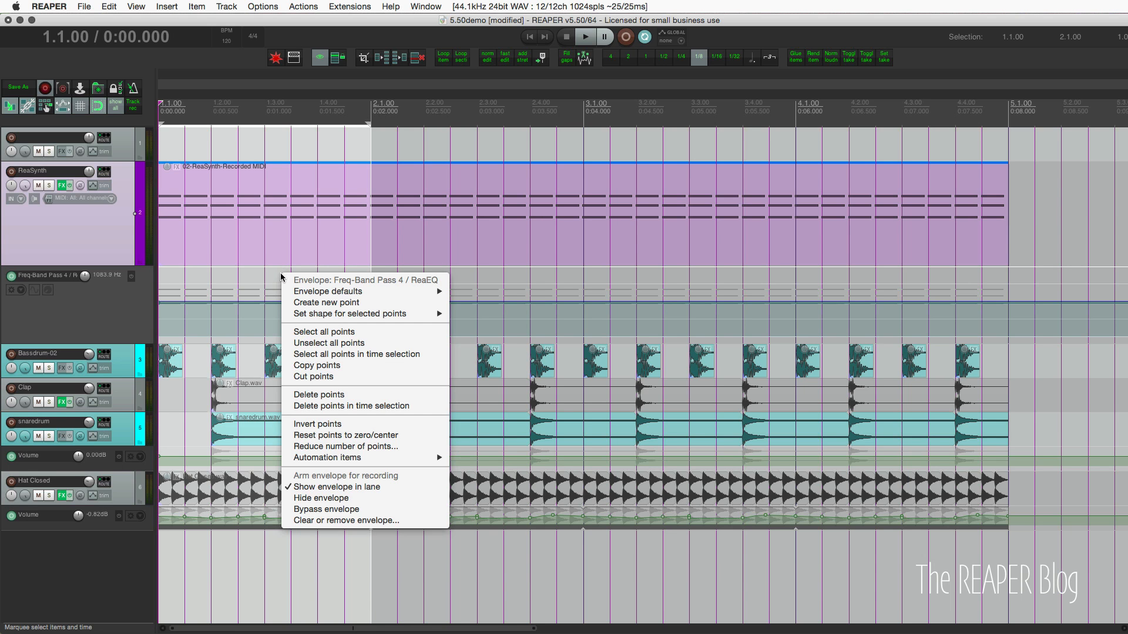
pyautogui.moveTo(379, 460)
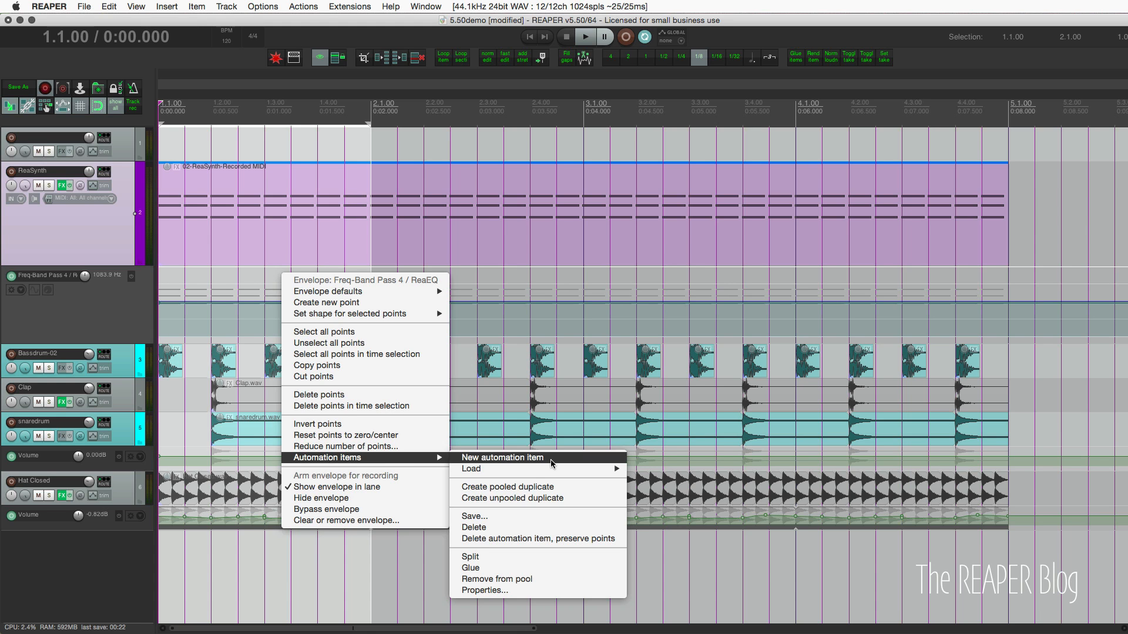
pyautogui.click(503, 458)
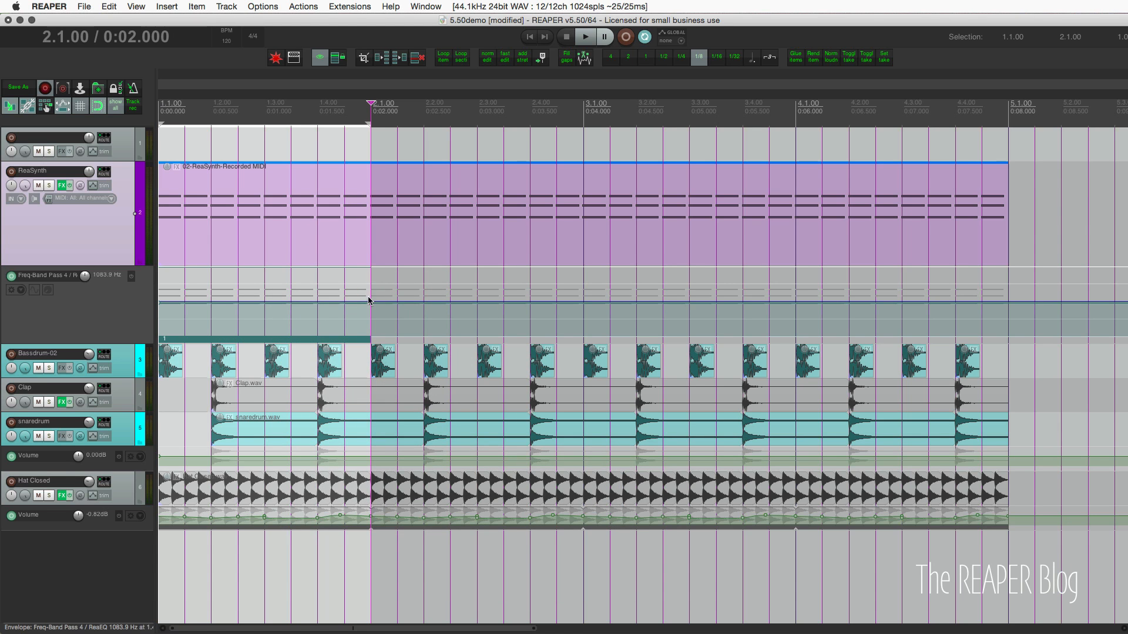
# Step: Draw another automation item from 3.1.00 to 4.1.50 in the band pass frequency lane and delete it
pyautogui.click(508, 279)
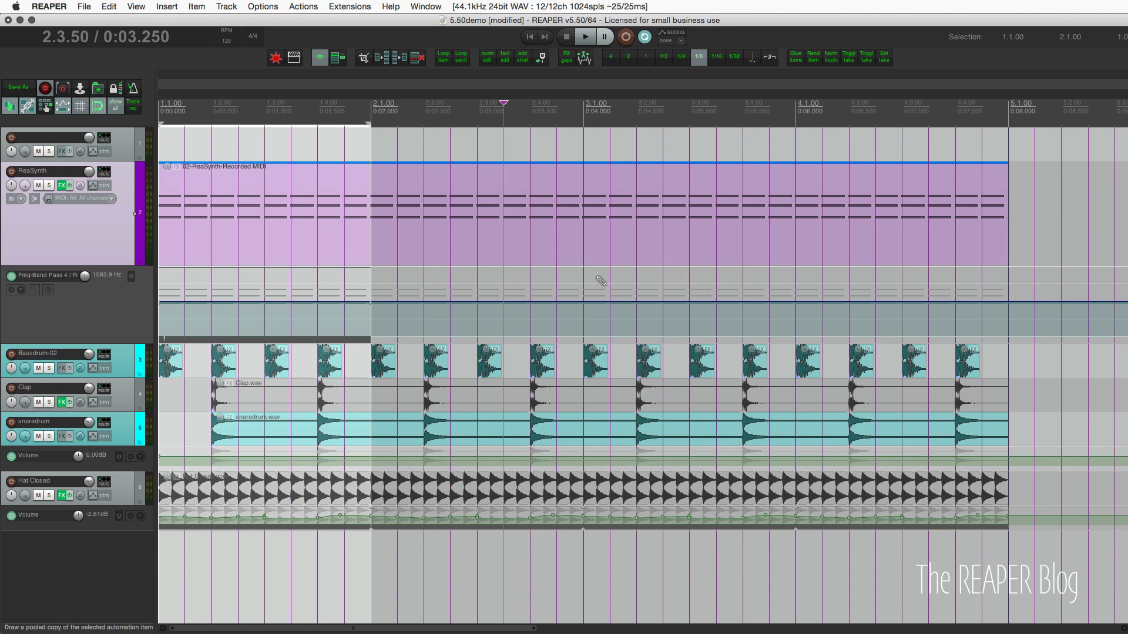
pyautogui.moveTo(596, 280); pyautogui.dragTo(822, 284)
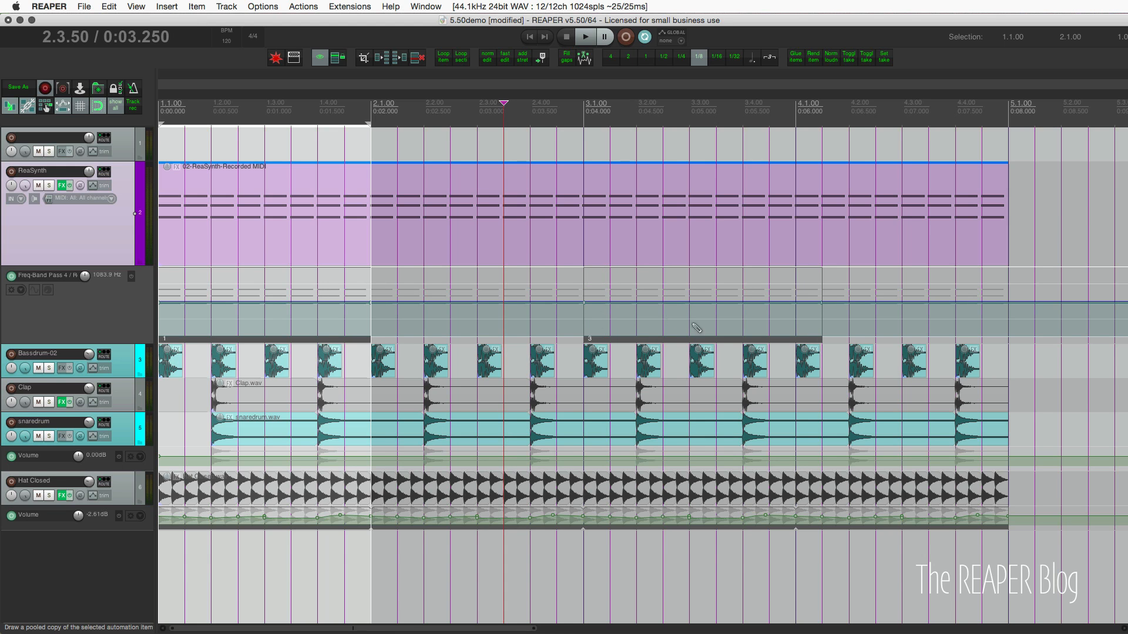
pyautogui.click(733, 341)
pyautogui.press('Delete')
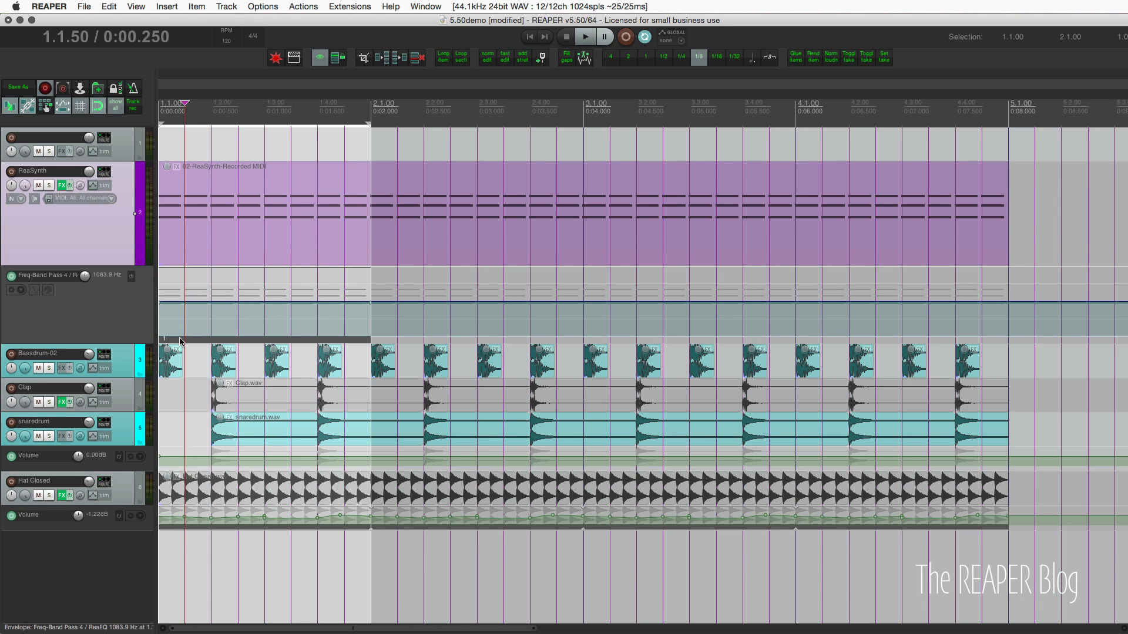
# Step: Open the properties of ReaSynth's band pass frequency automation item, enable looping, and set its LFO shape to Triangle
pyautogui.doubleClick(179, 341)
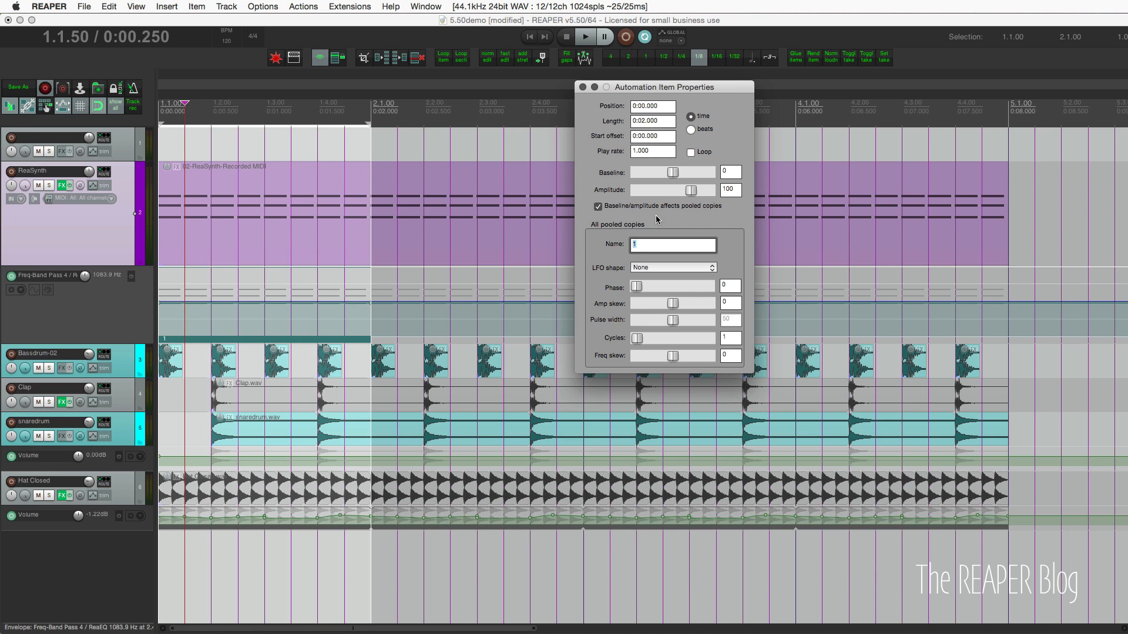
pyautogui.click(691, 153)
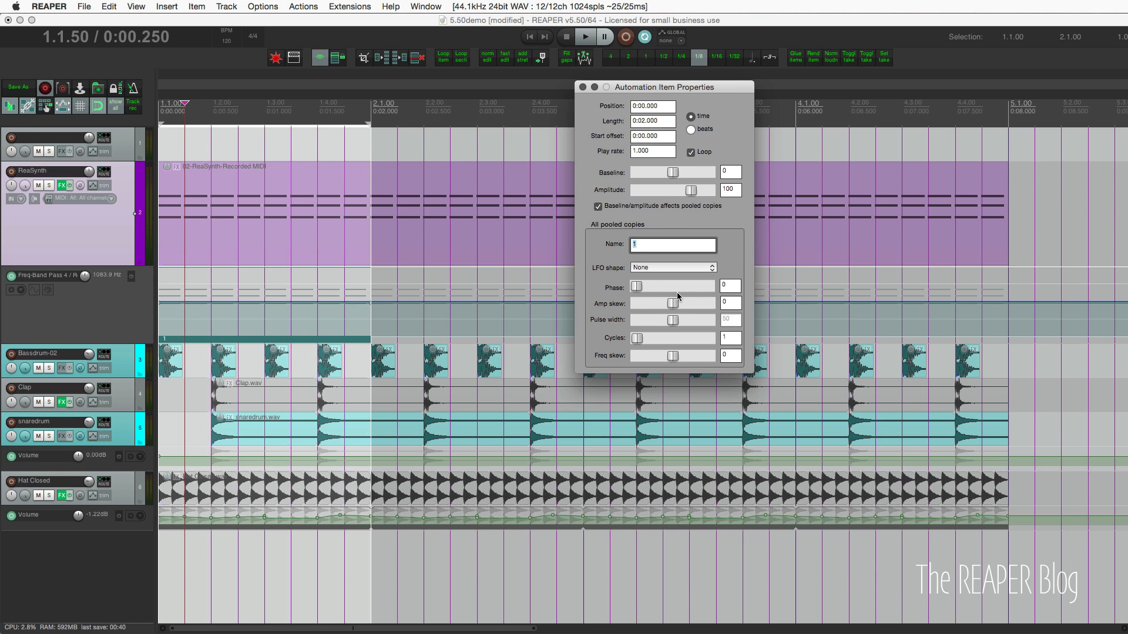
pyautogui.click(642, 269)
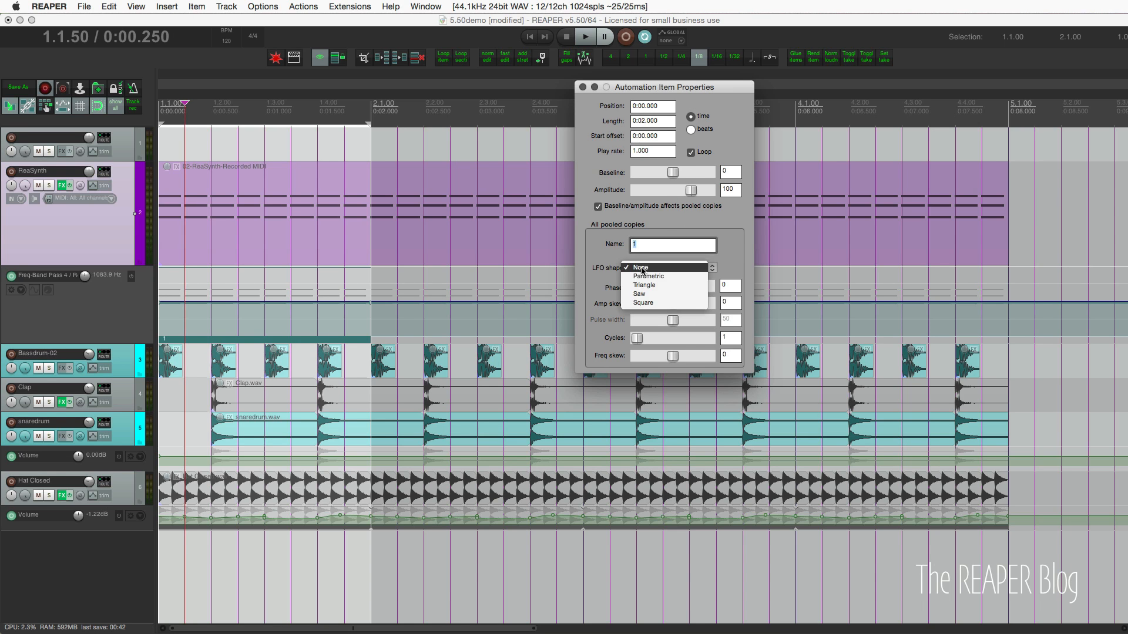
pyautogui.click(675, 286)
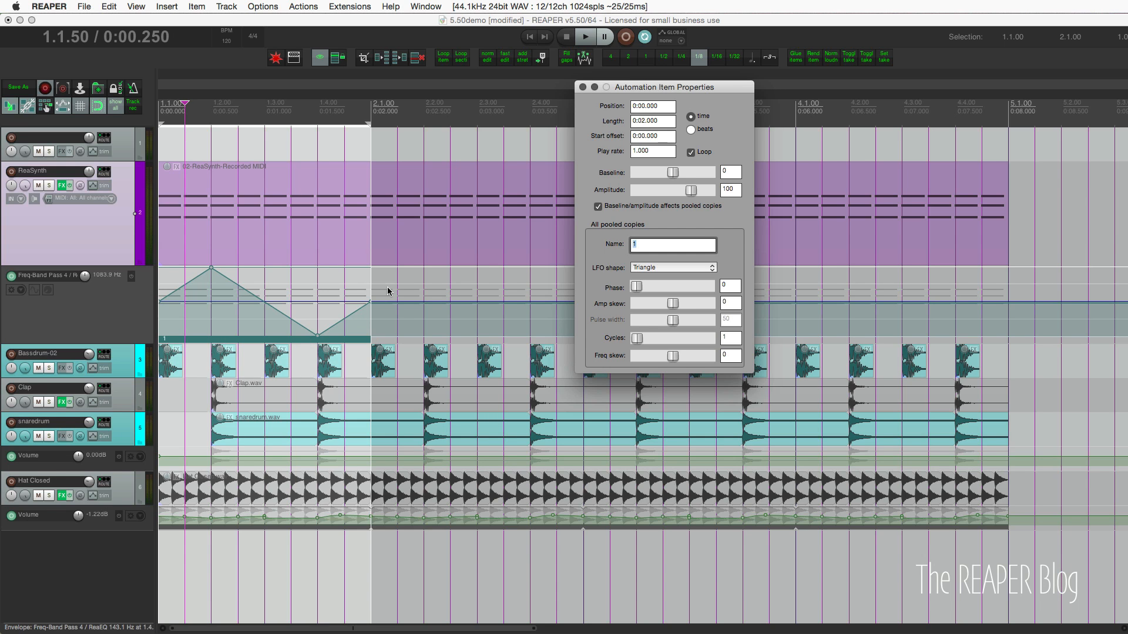
# Step: Set the phase of the band pass frequency automation item's LFO to 25
pyautogui.moveTo(637, 291); pyautogui.dragTo(657, 290)
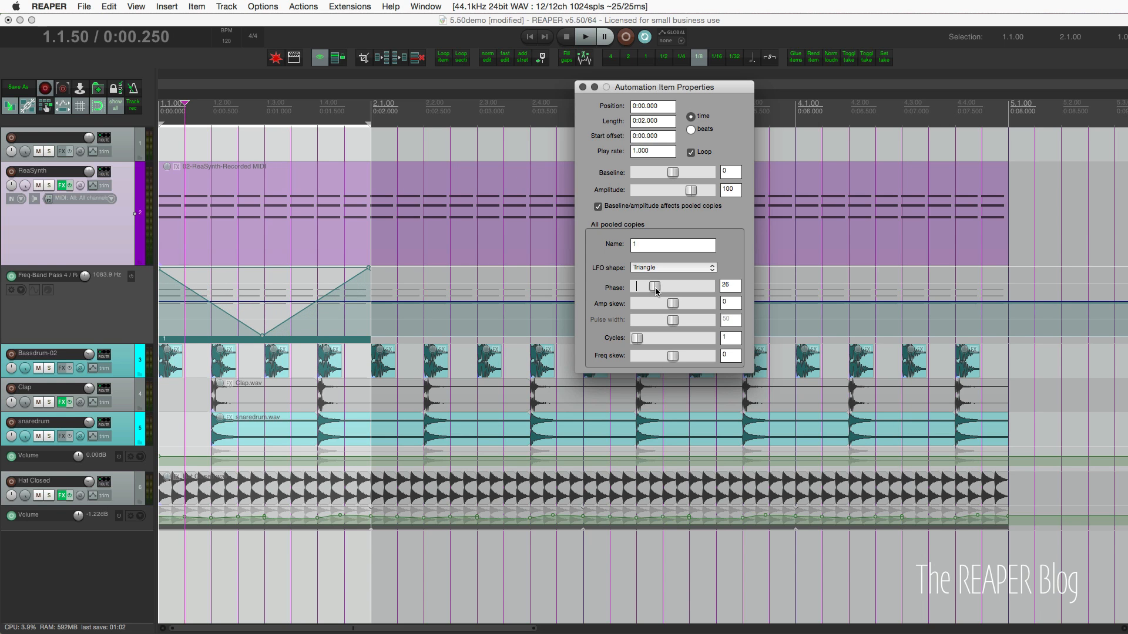
pyautogui.doubleClick(735, 286)
pyautogui.write('25')
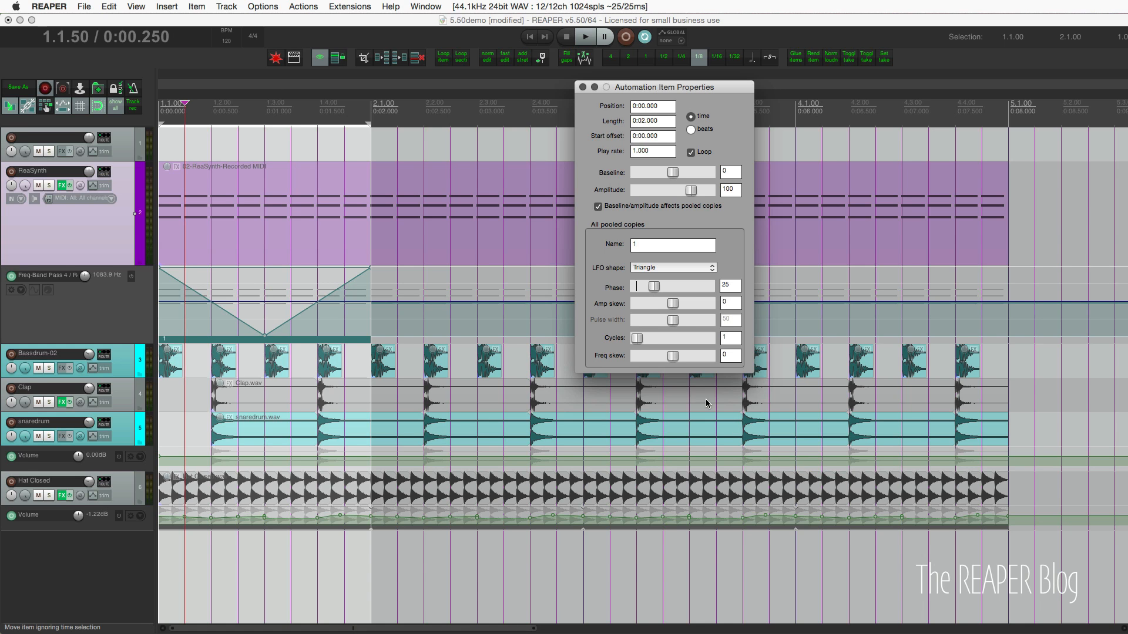
# Step: Set the LFO cycles of the automation item to 24 and play the loop from the project start
pyautogui.moveTo(679, 306)
pyautogui.mouseDown()
pyautogui.moveTo(692, 305)
pyautogui.moveTo(682, 303)
pyautogui.mouseUp()
pyautogui.doubleClick(681, 303)
pyautogui.moveTo(638, 341); pyautogui.dragTo(653, 339)
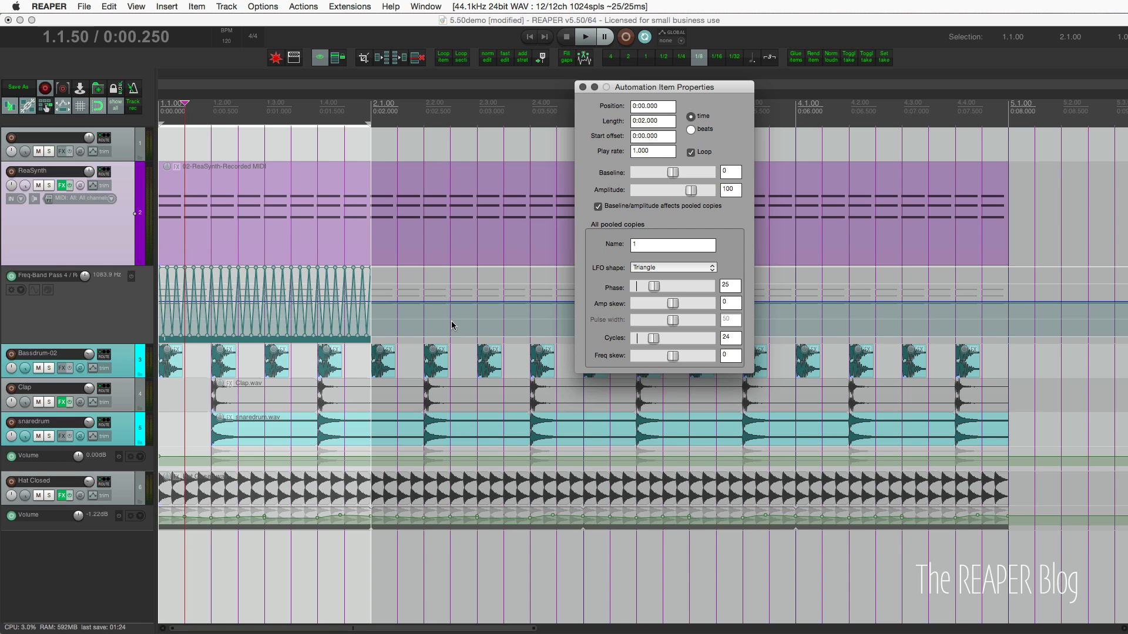
pyautogui.click(160, 121)
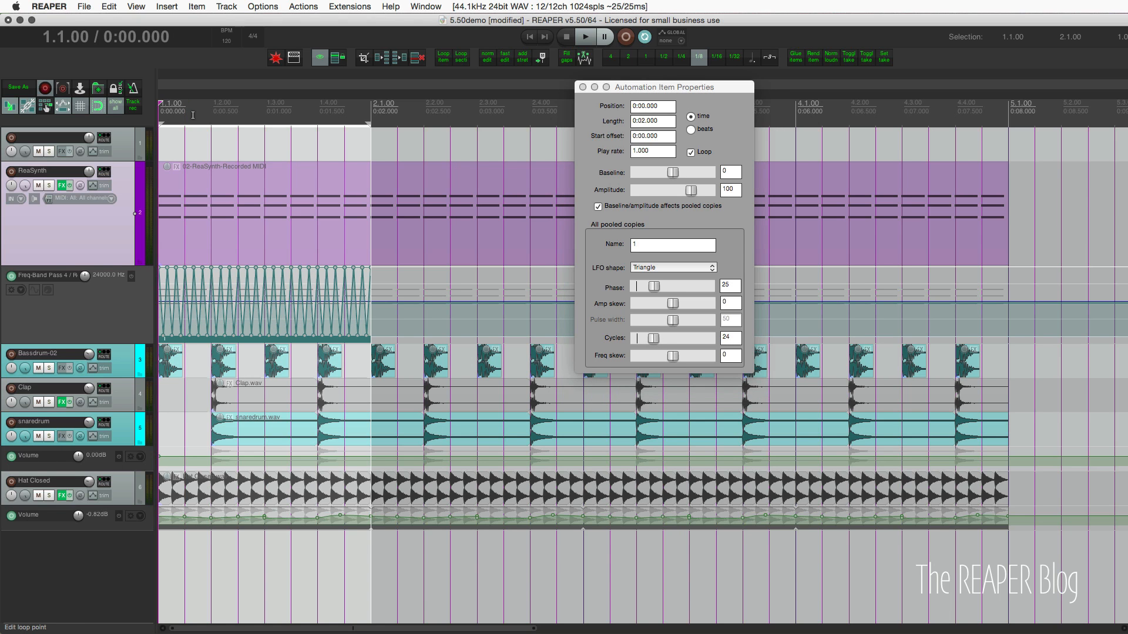
pyautogui.press('space')
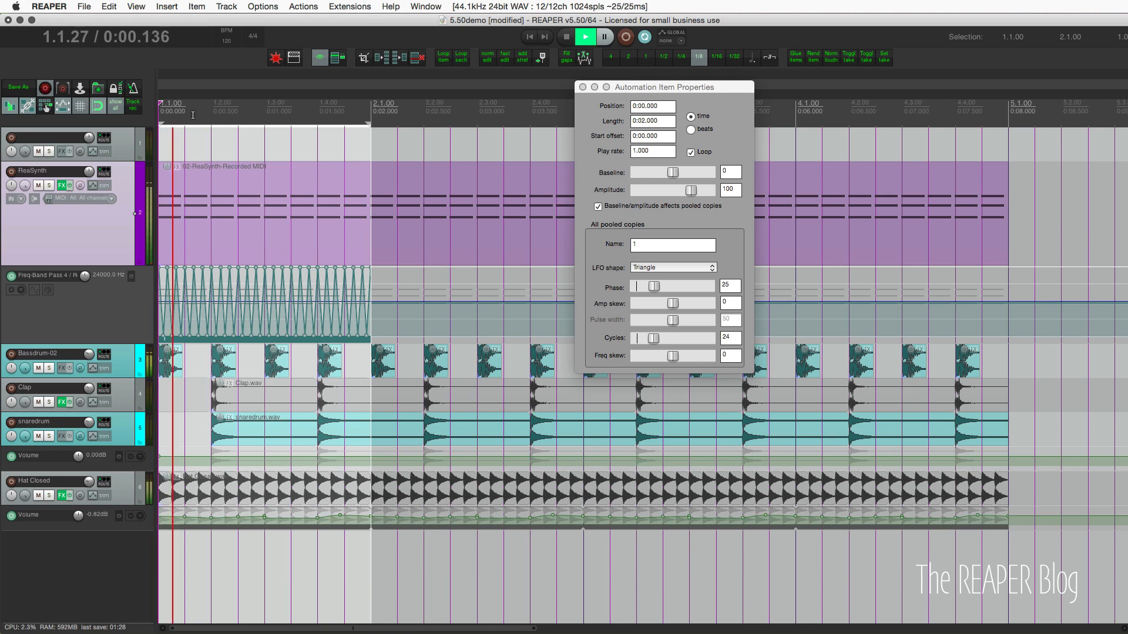
pyautogui.press('space')
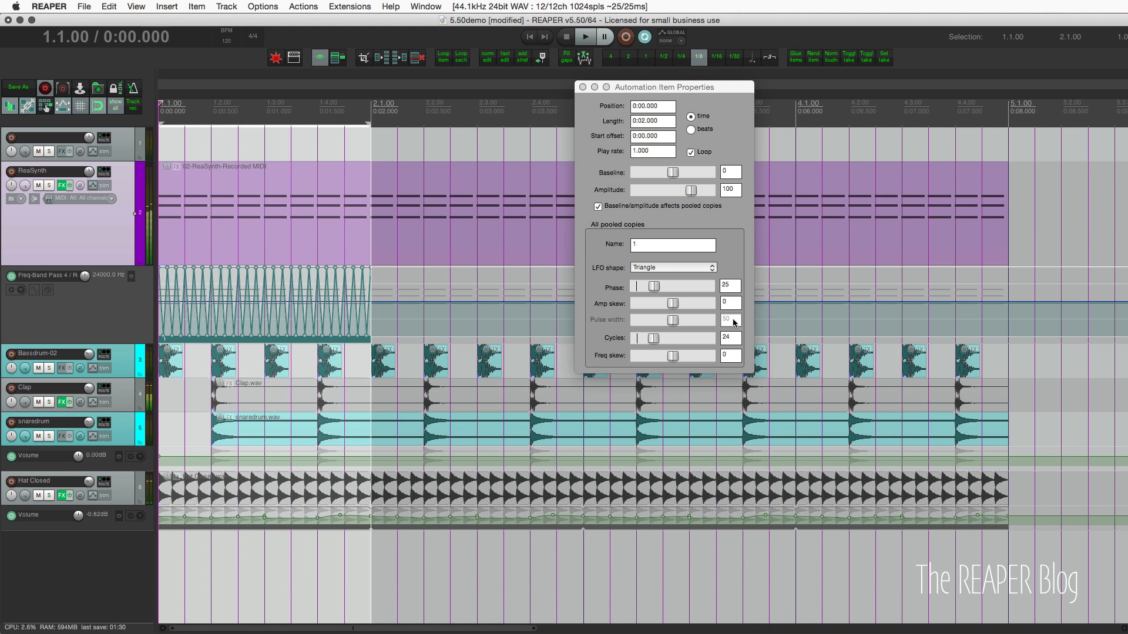
# Step: Set the LFO cycles of the automation item to 8 and play the loop
pyautogui.doubleClick(734, 338)
pyautogui.write('8')
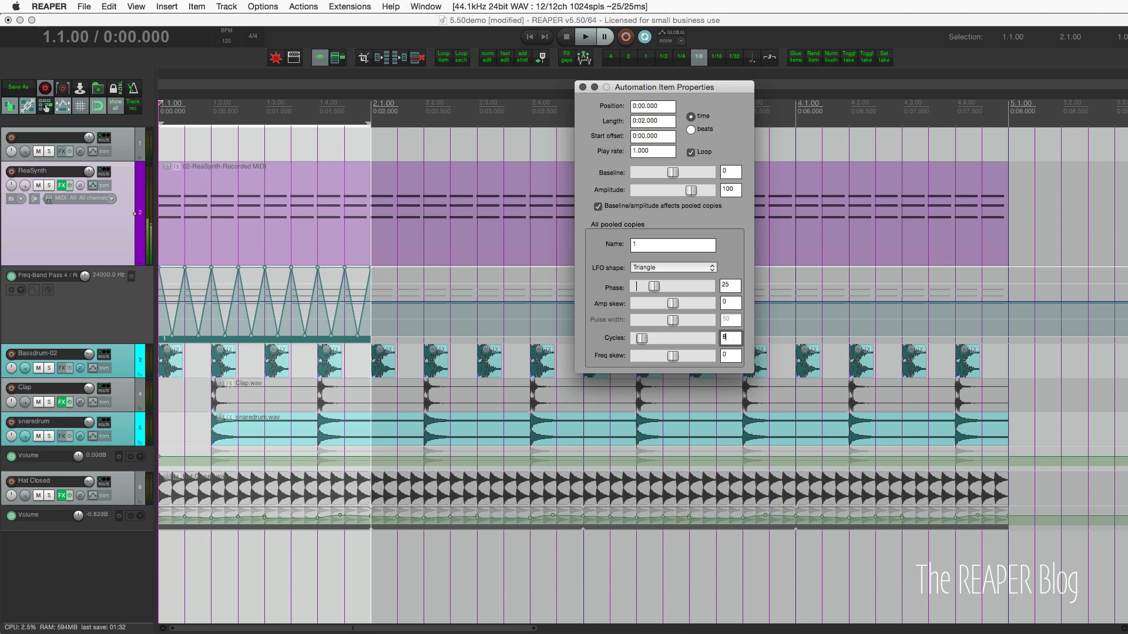
pyautogui.click(122, 67)
pyautogui.press('space')
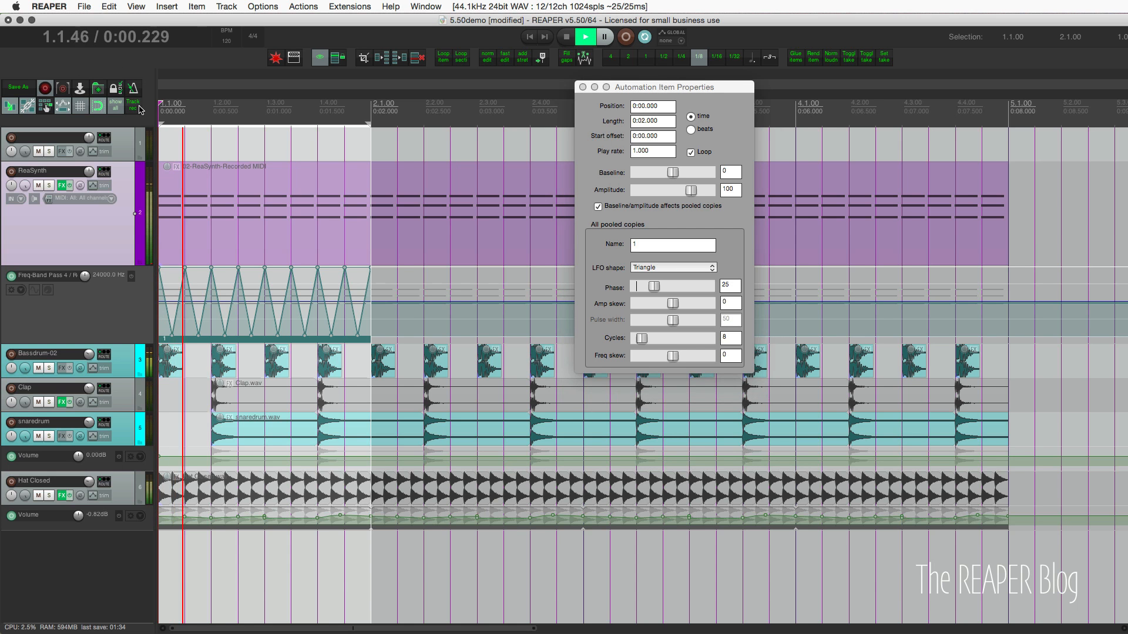
pyautogui.scroll(5, 84, 174)
pyautogui.press('space')
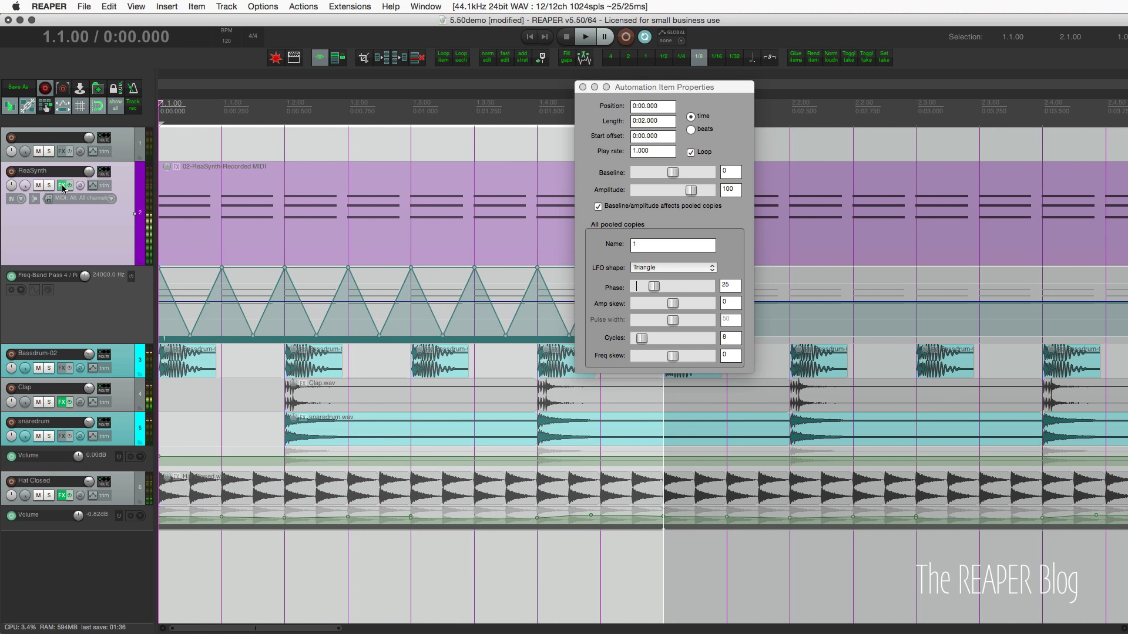
# Step: Open ReaEQ on the ReaSynth track and play the loop to watch band pass 4 follow the LFO
pyautogui.rightClick(62, 186)
pyautogui.click(82, 238)
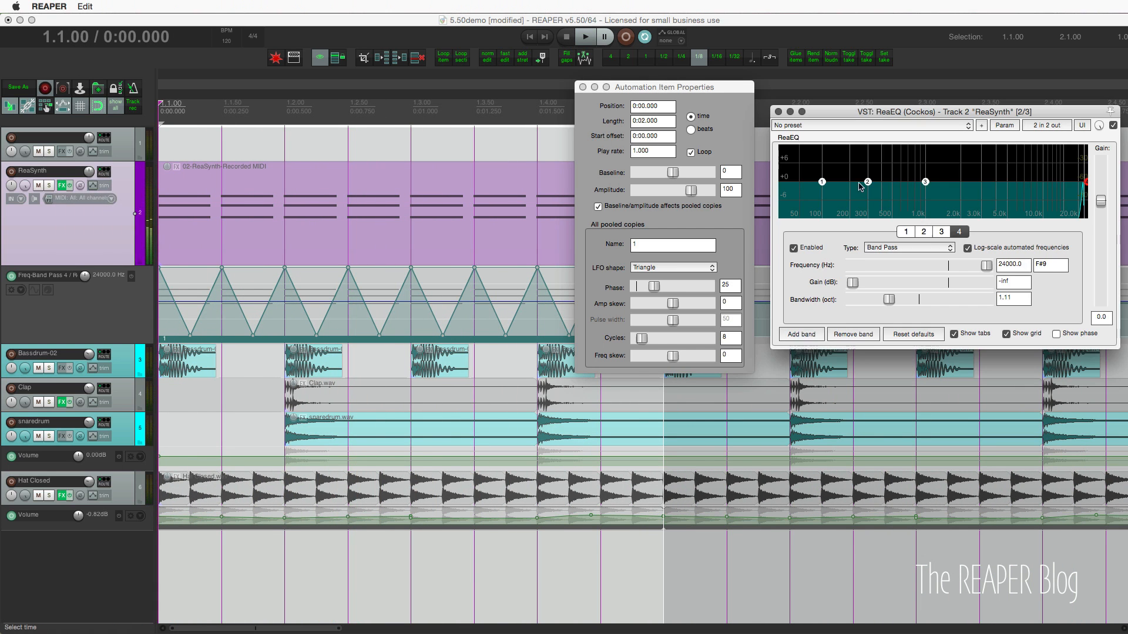
pyautogui.click(105, 70)
pyautogui.press('space')
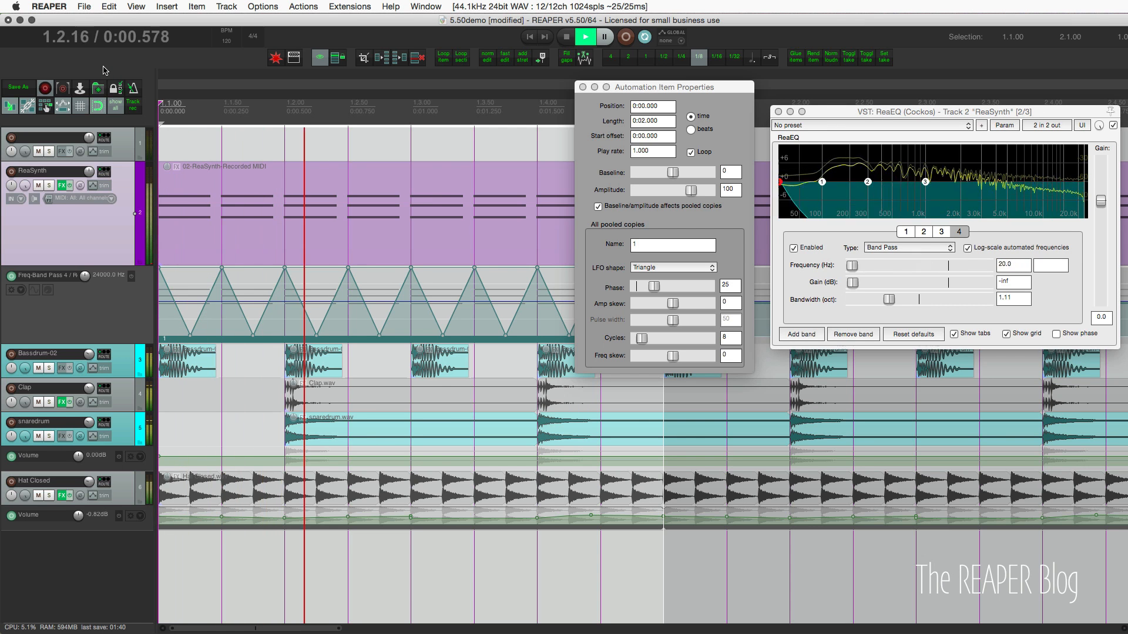
pyautogui.press('space')
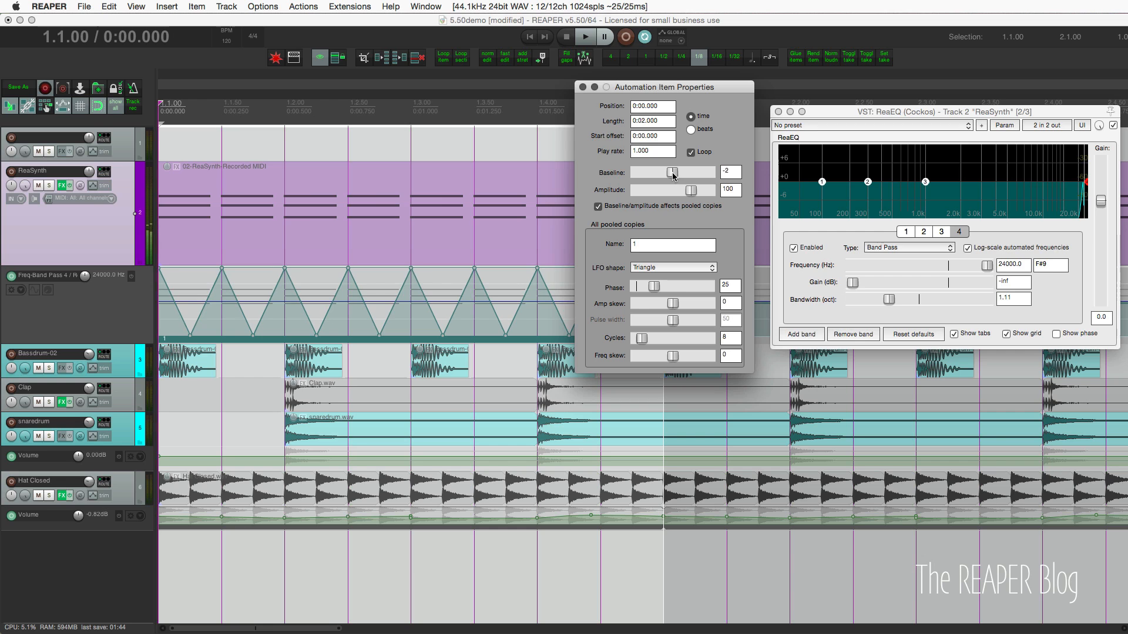
# Step: Set the automation item's baseline to -17 and amplitude to -28, and play the loop
pyautogui.moveTo(674, 175)
pyautogui.mouseDown()
pyautogui.moveTo(655, 177)
pyautogui.moveTo(689, 195)
pyautogui.moveTo(658, 178)
pyautogui.moveTo(668, 176)
pyautogui.mouseUp()
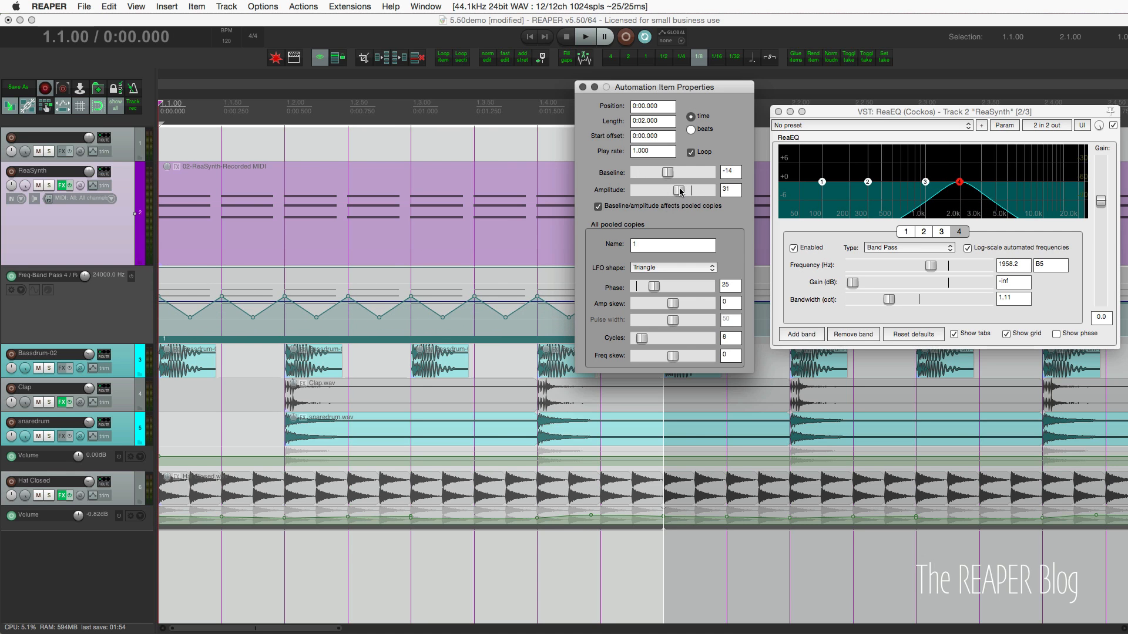
pyautogui.moveTo(671, 175)
pyautogui.mouseDown()
pyautogui.moveTo(642, 174)
pyautogui.moveTo(696, 174)
pyautogui.moveTo(657, 170)
pyautogui.moveTo(661, 191)
pyautogui.moveTo(693, 192)
pyautogui.moveTo(641, 192)
pyautogui.moveTo(678, 191)
pyautogui.moveTo(668, 173)
pyautogui.mouseUp()
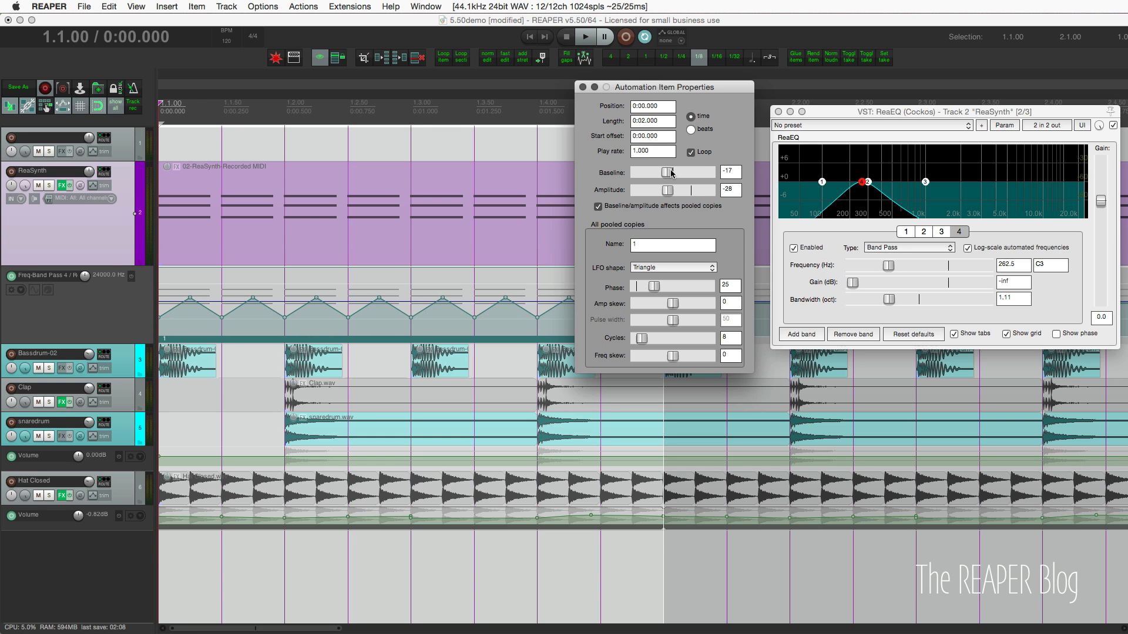
pyautogui.click(130, 66)
pyautogui.press('space')
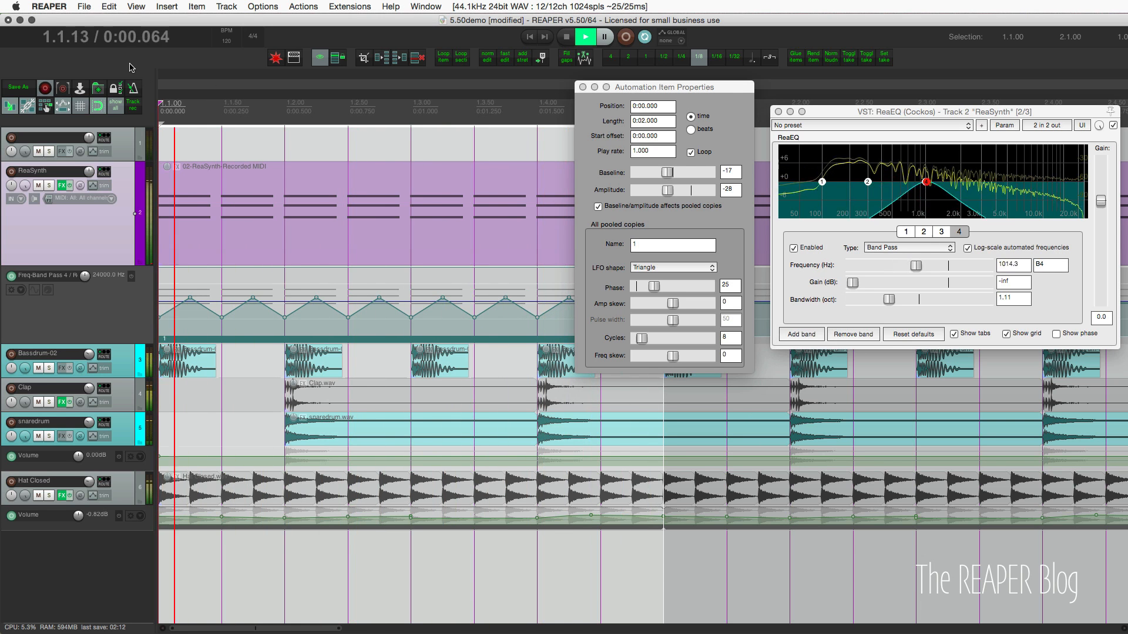
pyautogui.press('space')
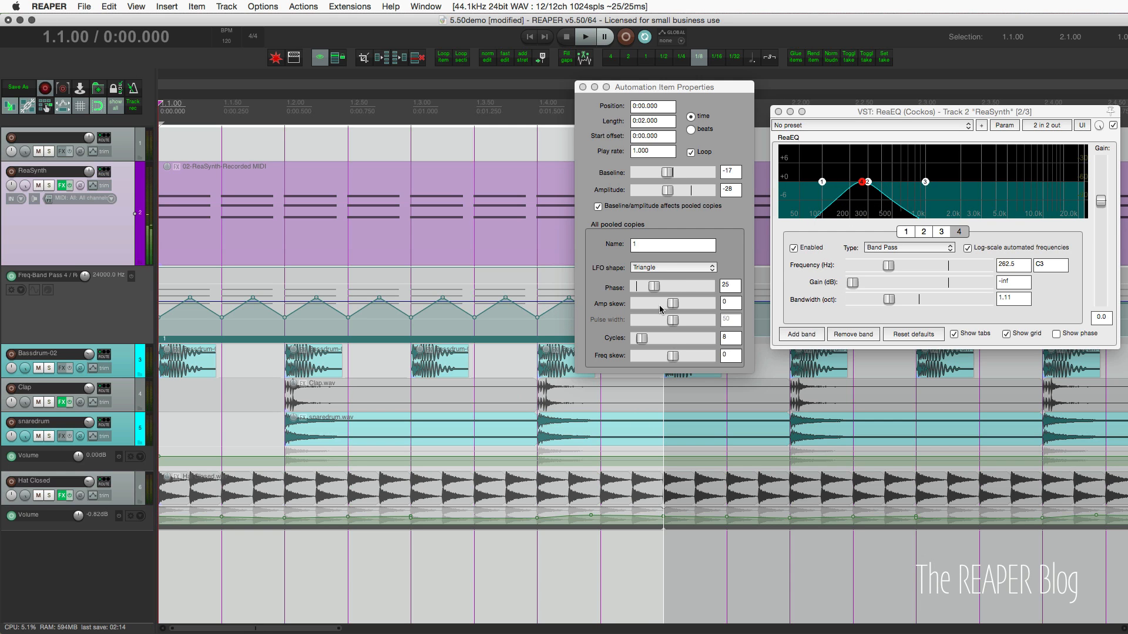
# Step: Set the LFO's amp skew to -100 and move the Automation Item Properties window clear of the automation item
pyautogui.moveTo(653, 287)
pyautogui.mouseDown()
pyautogui.moveTo(664, 287)
pyautogui.moveTo(623, 284)
pyautogui.moveTo(738, 286)
pyautogui.moveTo(614, 283)
pyautogui.moveTo(676, 288)
pyautogui.mouseUp()
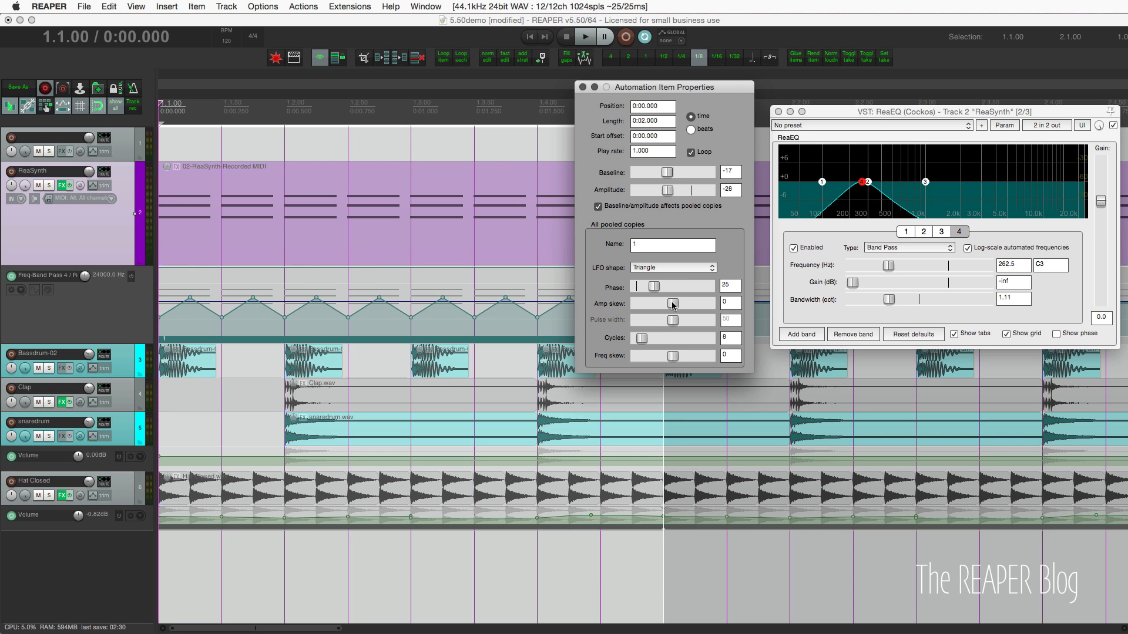
pyautogui.moveTo(659, 305); pyautogui.dragTo(630, 303)
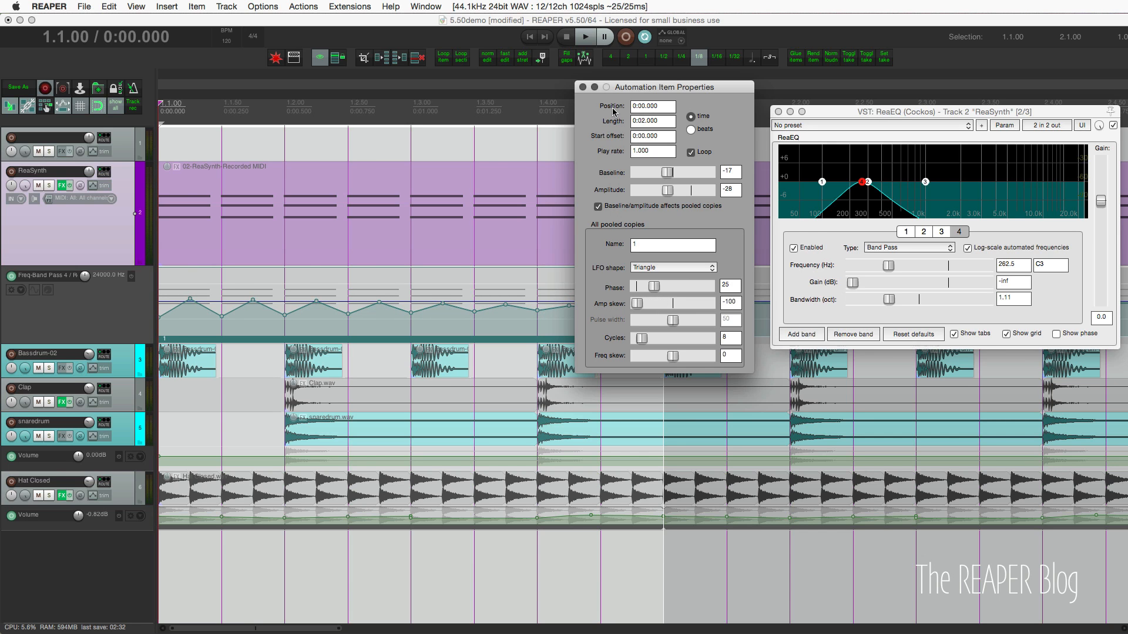
pyautogui.moveTo(640, 87); pyautogui.dragTo(880, 103)
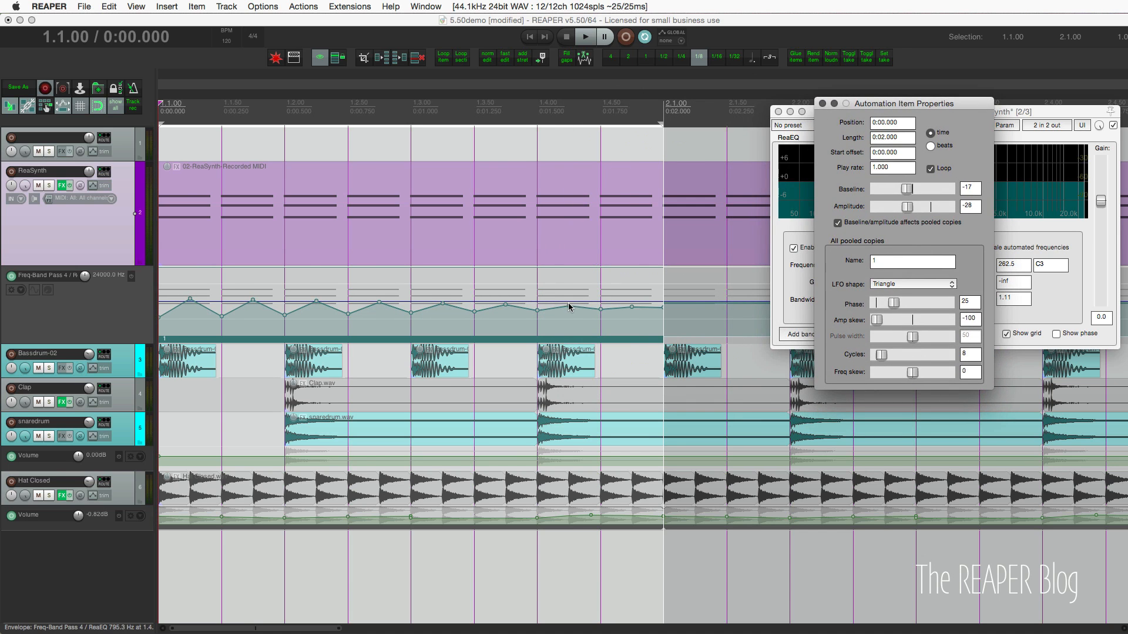
# Step: Set the automation item's amplitude to 200 and amp skew to 100, and play the loop
pyautogui.moveTo(907, 207); pyautogui.dragTo(969, 211)
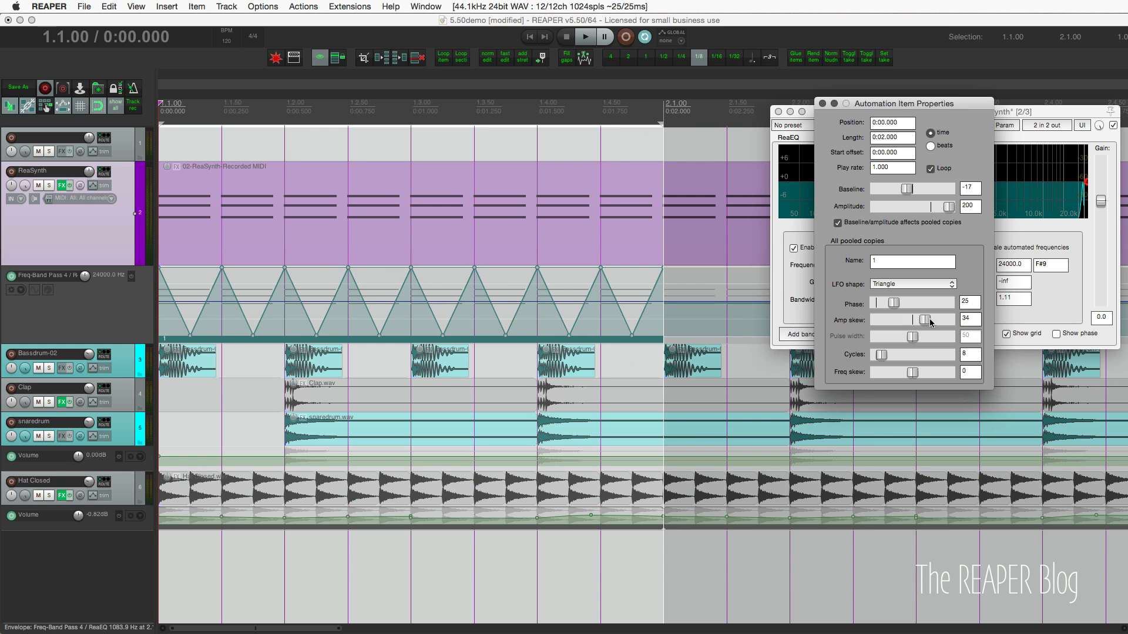
pyautogui.moveTo(931, 323); pyautogui.dragTo(963, 326)
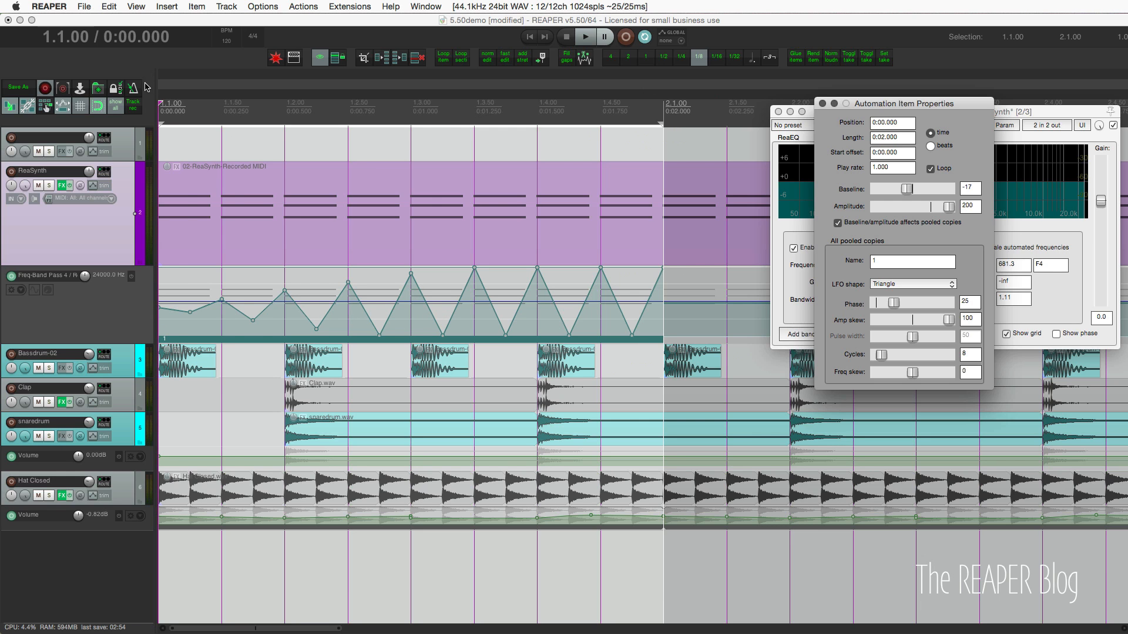
pyautogui.press('space')
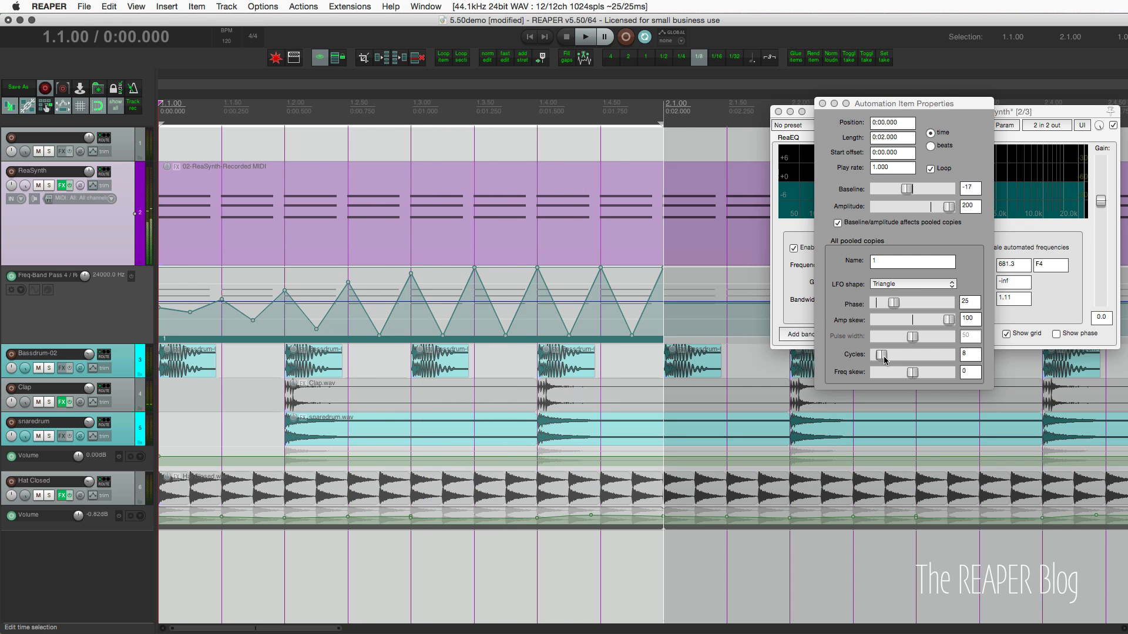
# Step: Set the LFO cycles of the automation item to 4 and start loop playback
pyautogui.doubleClick(968, 354)
pyautogui.write('4')
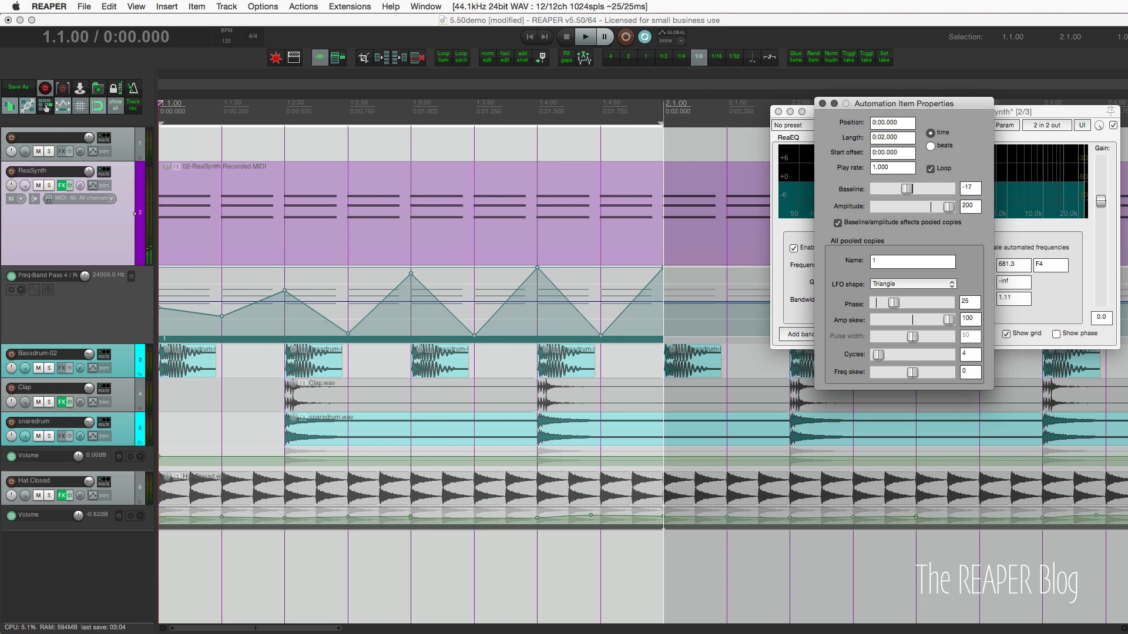
pyautogui.click(81, 73)
pyautogui.press('space')
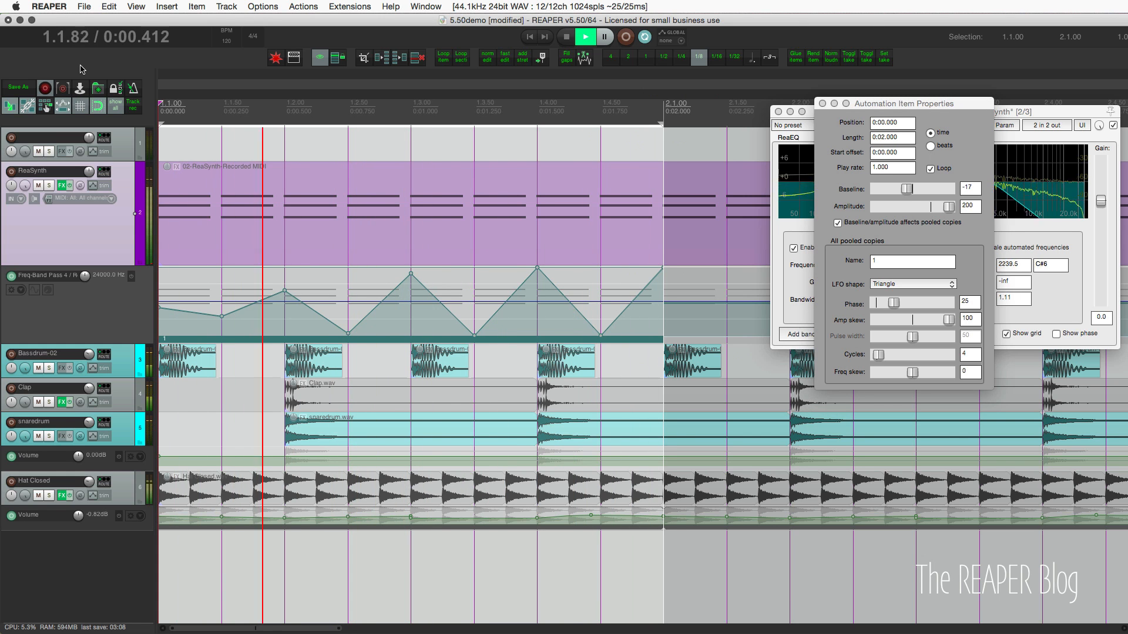
# Step: Set the automation item's amplitude to 60 and amp skew to -100 during playback
pyautogui.moveTo(949, 206); pyautogui.dragTo(922, 207)
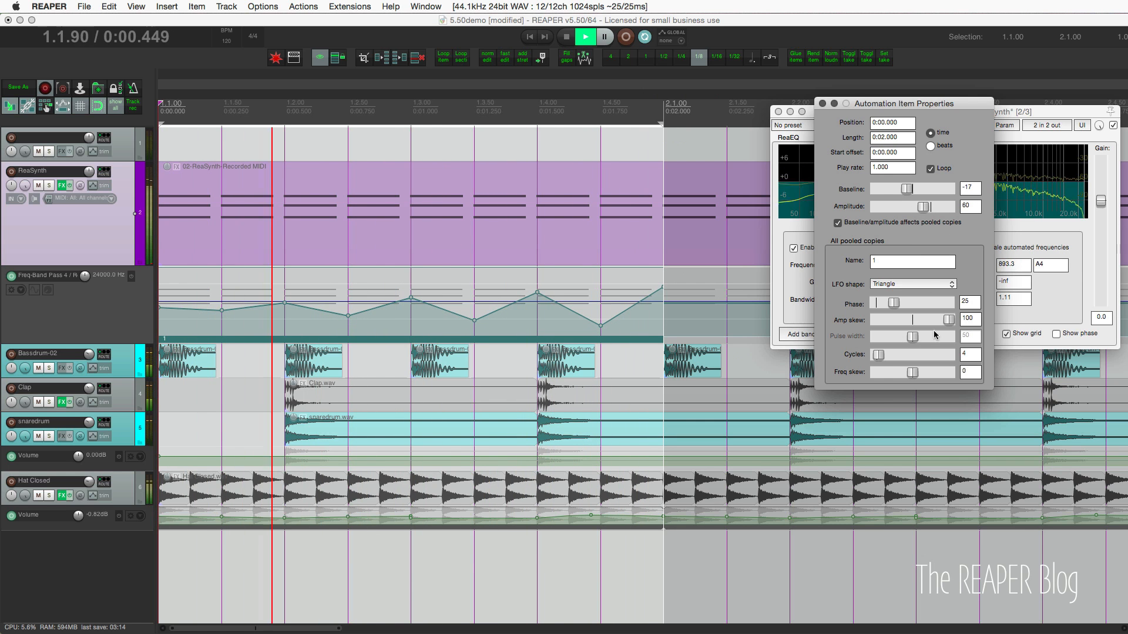
pyautogui.moveTo(948, 320); pyautogui.dragTo(785, 319)
# Step: Change the automation item's LFO shape to Saw
pyautogui.click(887, 284)
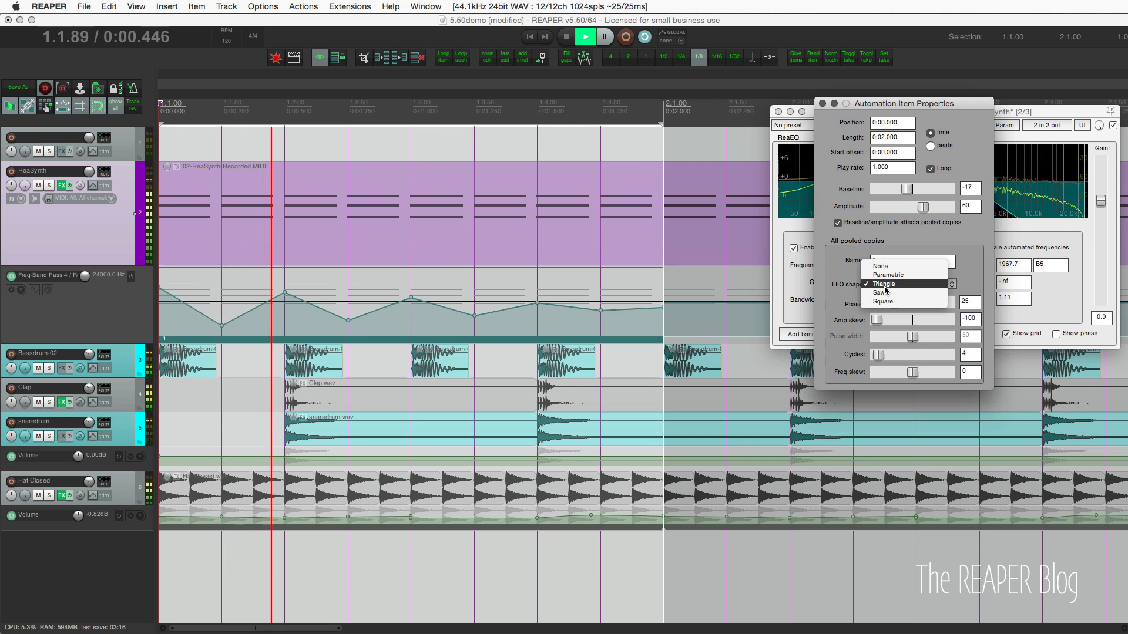
pyautogui.click(843, 284)
pyautogui.click(885, 284)
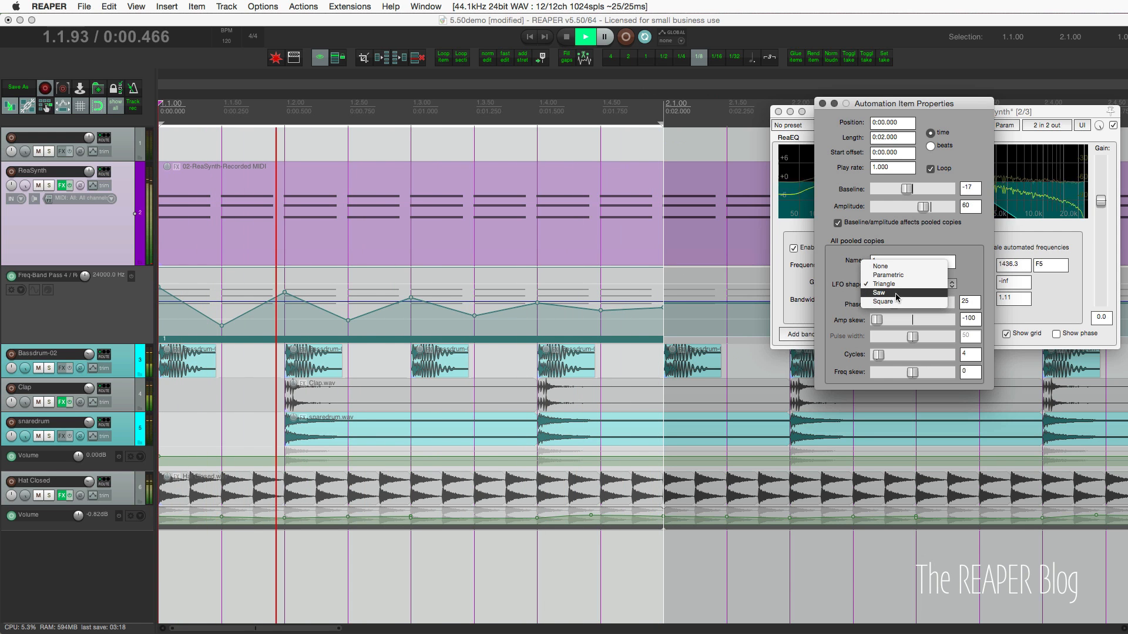
pyautogui.click(882, 364)
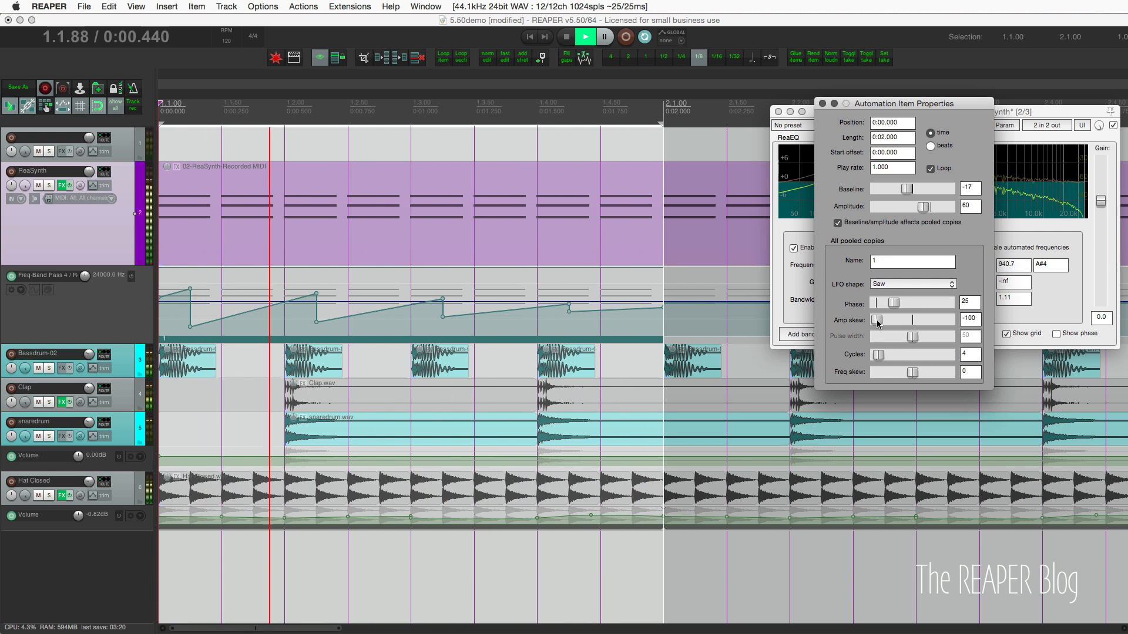
# Step: Set the saw LFO's amplitude to 108 and its amp skew to 100
pyautogui.moveTo(880, 320); pyautogui.dragTo(852, 323)
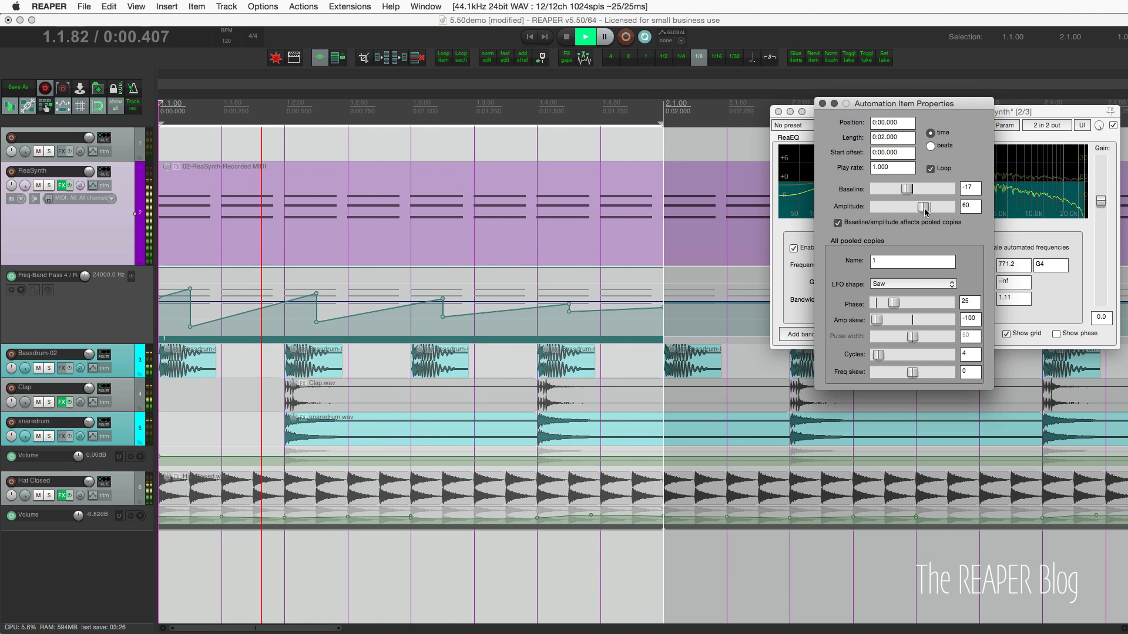
pyautogui.moveTo(923, 206); pyautogui.dragTo(931, 208)
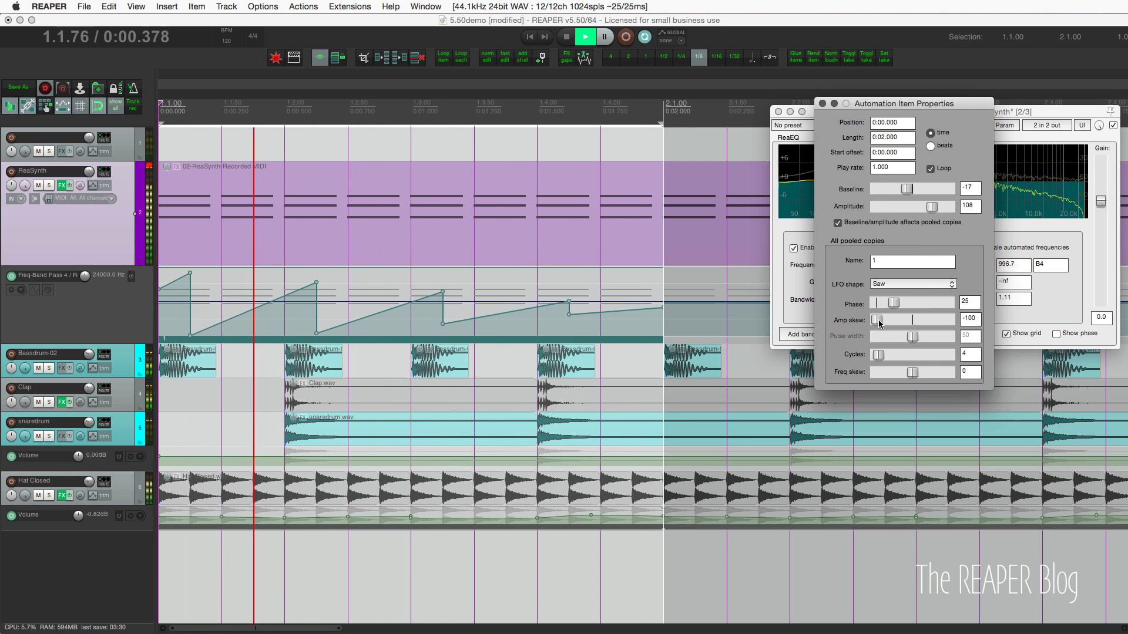
pyautogui.moveTo(878, 320); pyautogui.dragTo(949, 319)
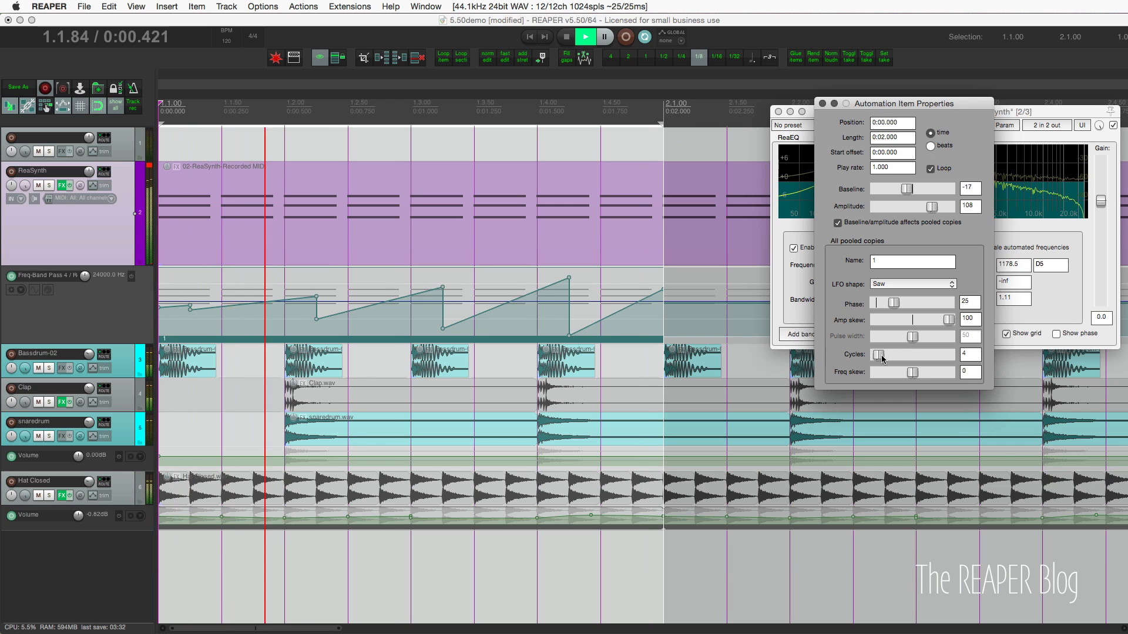
# Step: Set the saw LFO's cycles to 10 and its phase to 50 in the automation item properties
pyautogui.moveTo(878, 354); pyautogui.dragTo(886, 357)
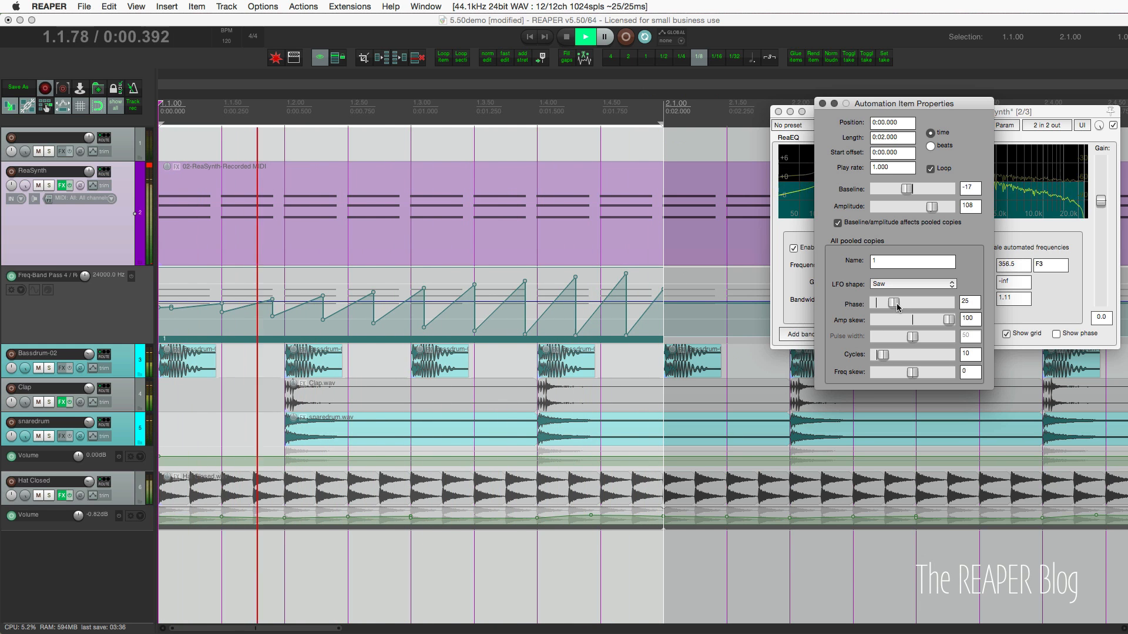
pyautogui.moveTo(894, 304); pyautogui.dragTo(924, 304)
pyautogui.doubleClick(974, 305)
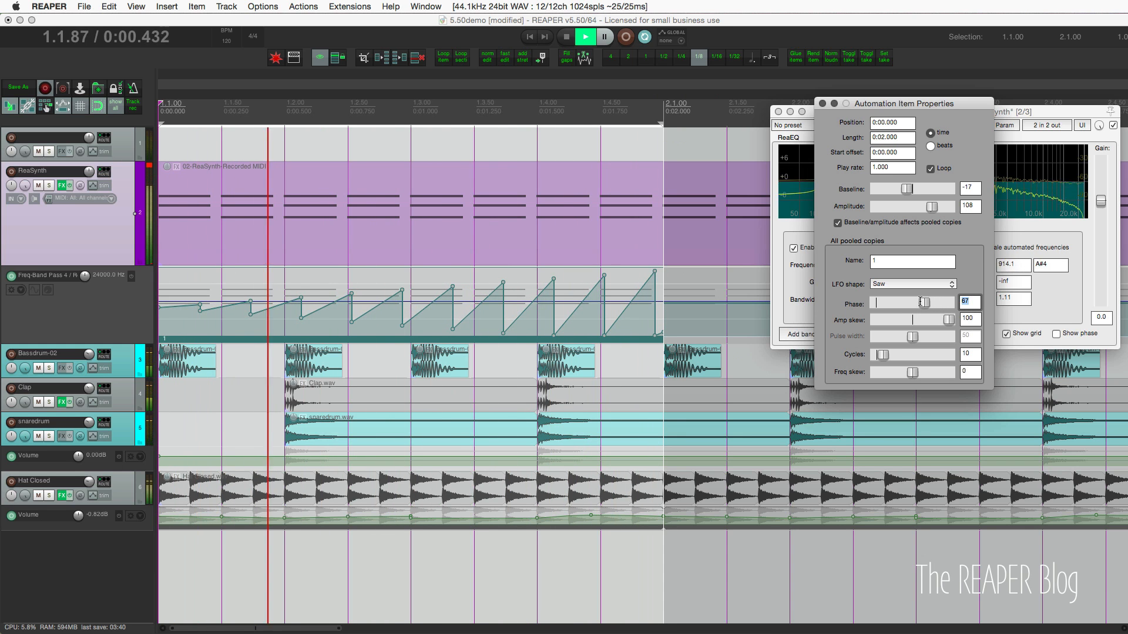
pyautogui.write('50')
pyautogui.press('Return')
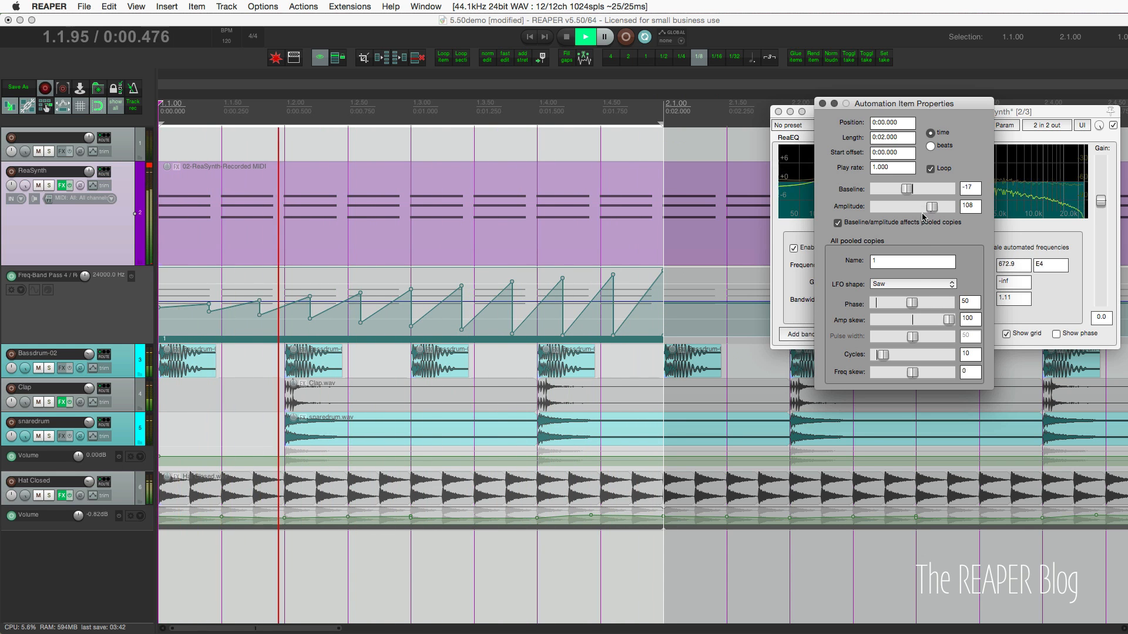
# Step: Set the saw automation item's amplitude to -162 and its phase to 76
pyautogui.moveTo(926, 210); pyautogui.dragTo(883, 206)
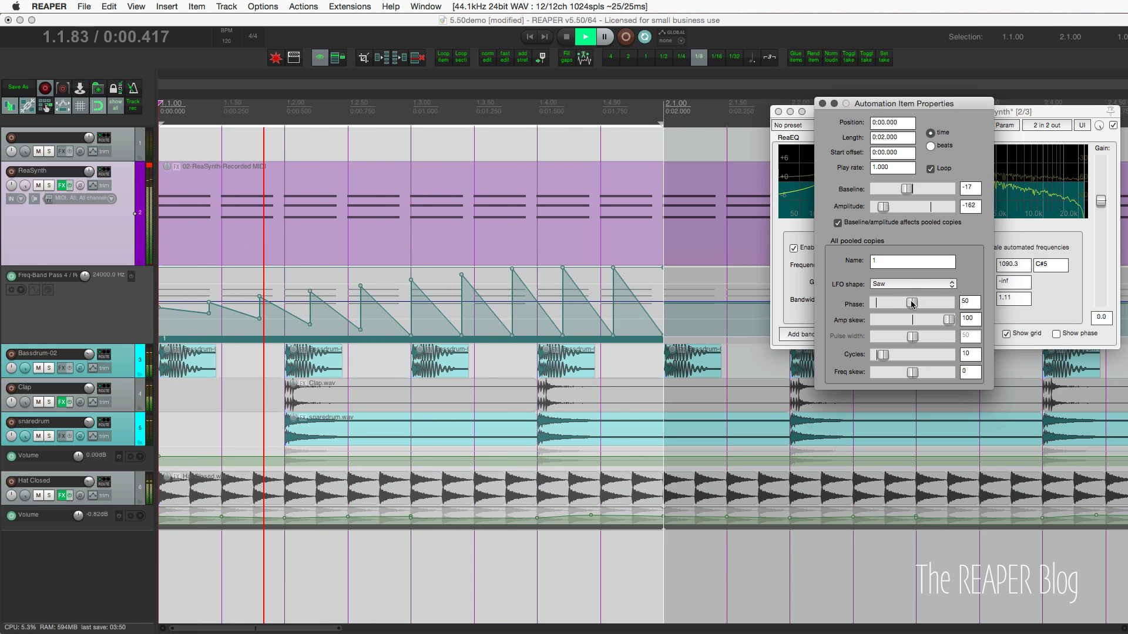
pyautogui.moveTo(912, 303)
pyautogui.mouseDown()
pyautogui.moveTo(865, 305)
pyautogui.moveTo(942, 310)
pyautogui.moveTo(930, 308)
pyautogui.mouseUp()
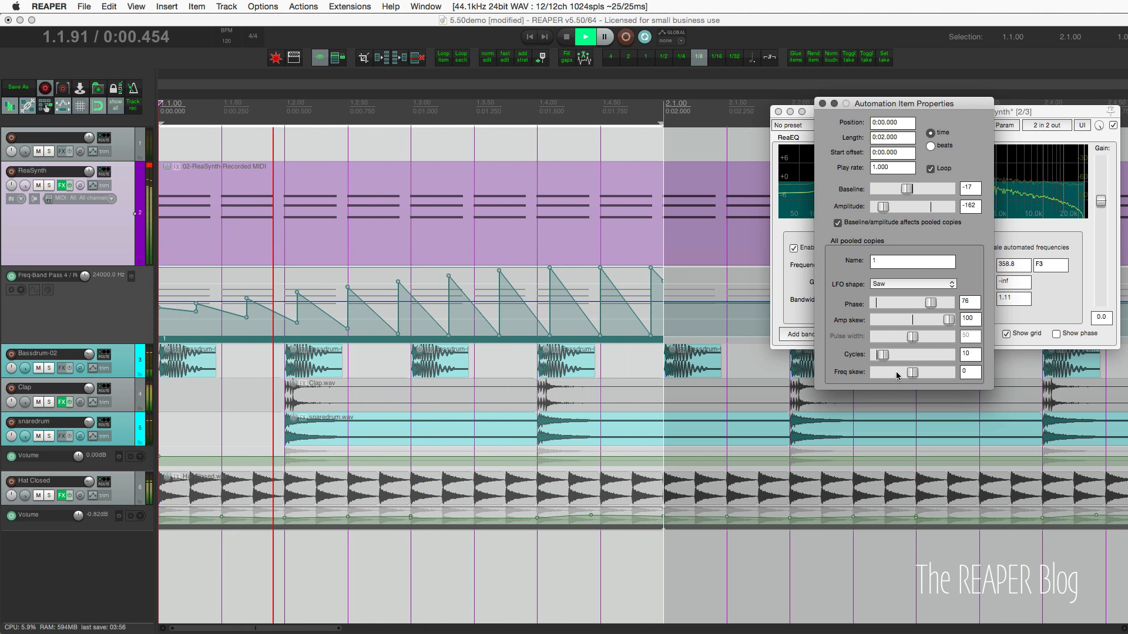
# Step: Set the saw LFO's cycles to 22 and its phase to 50
pyautogui.moveTo(882, 354); pyautogui.dragTo(895, 358)
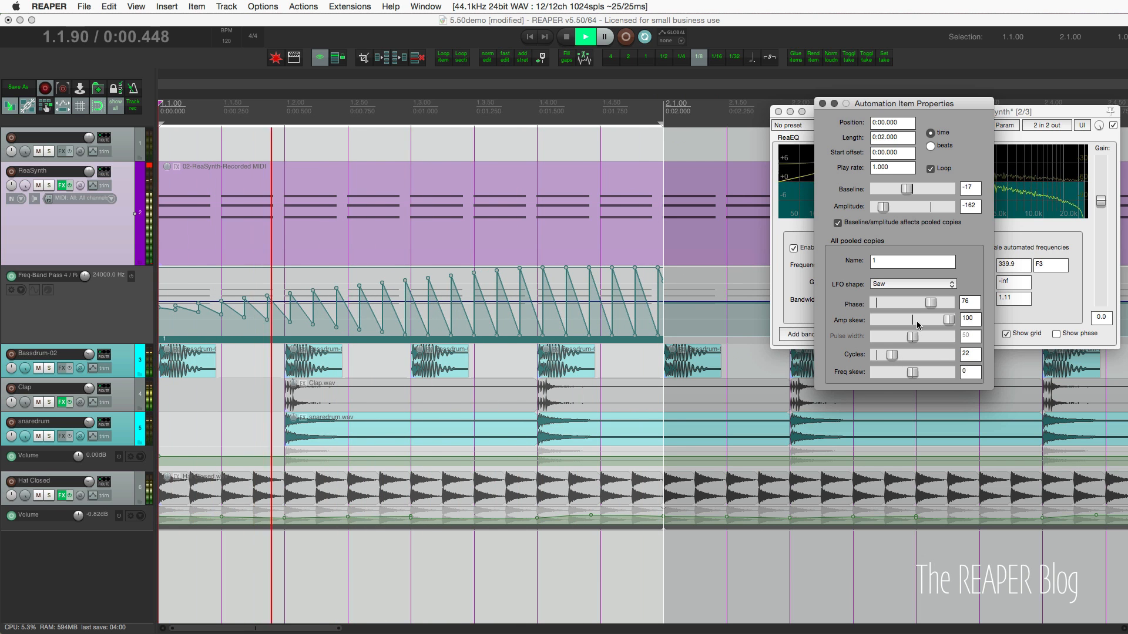
pyautogui.moveTo(931, 303); pyautogui.dragTo(972, 302)
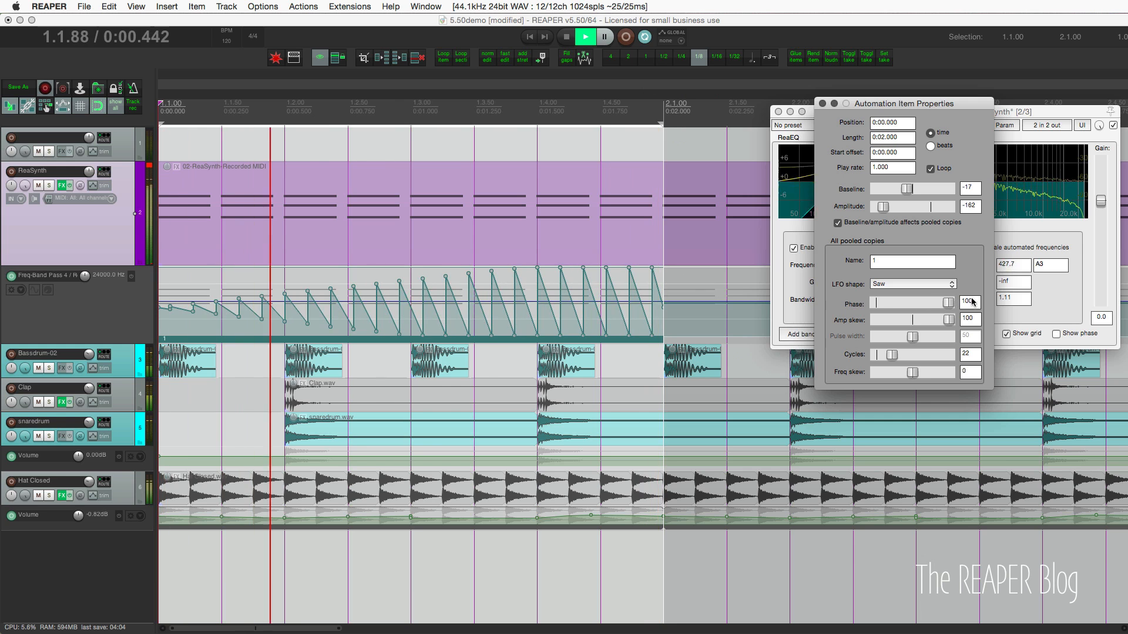
pyautogui.doubleClick(971, 302)
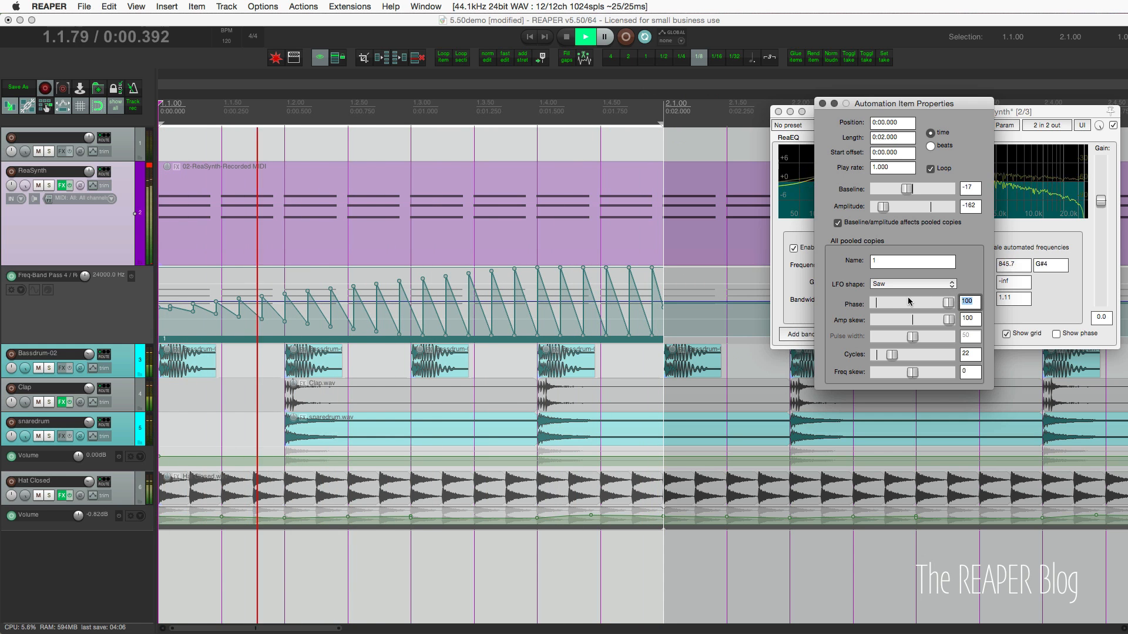
pyautogui.write('50')
pyautogui.press('Return')
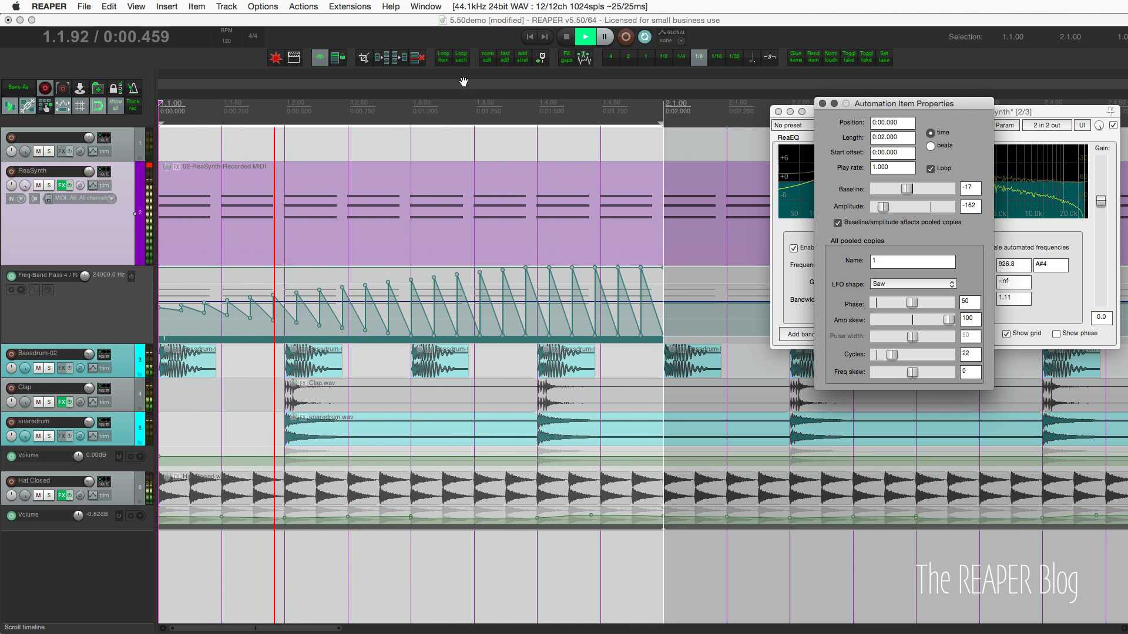
# Step: Stop playback, set the saw LFO's freq skew to 100 and play the loop again
pyautogui.press('space')
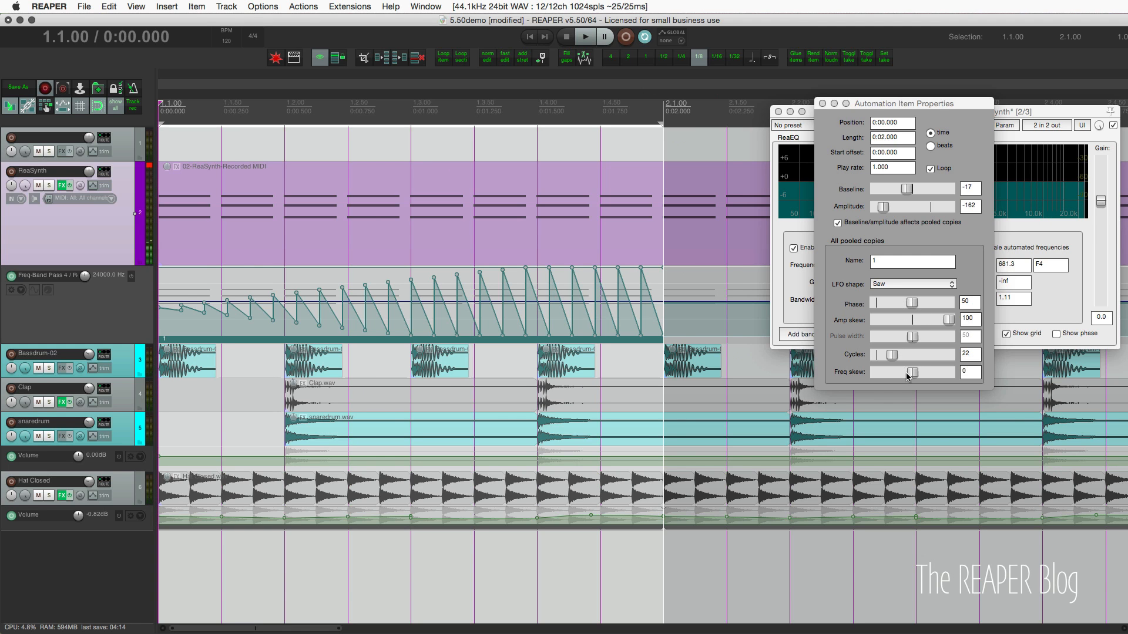
pyautogui.moveTo(911, 374); pyautogui.dragTo(961, 380)
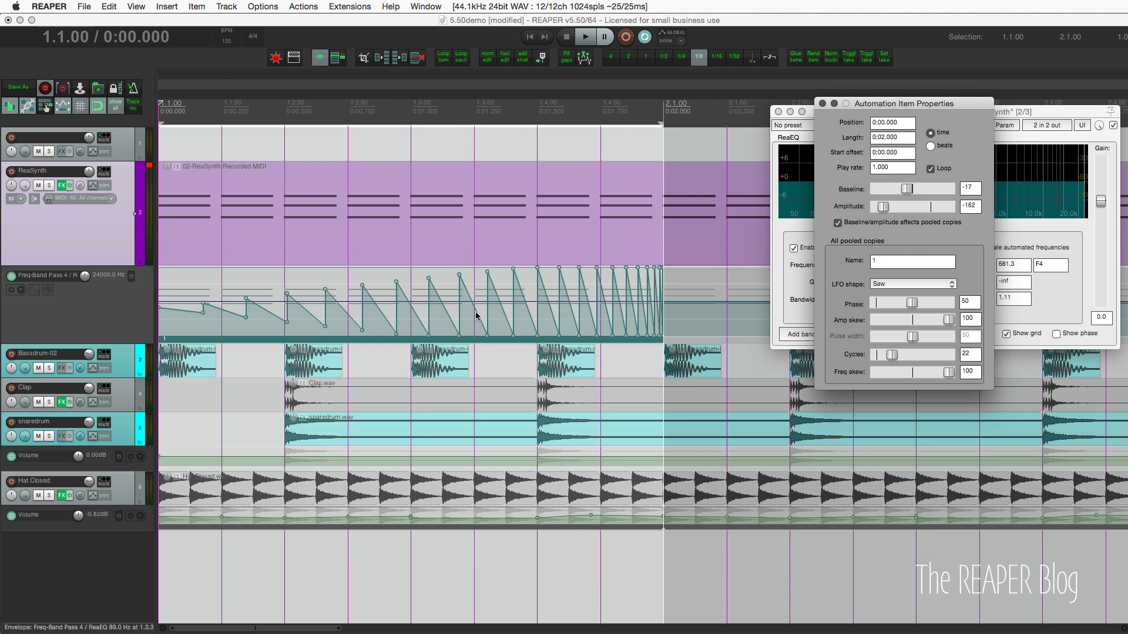
pyautogui.click(187, 63)
pyautogui.press('space')
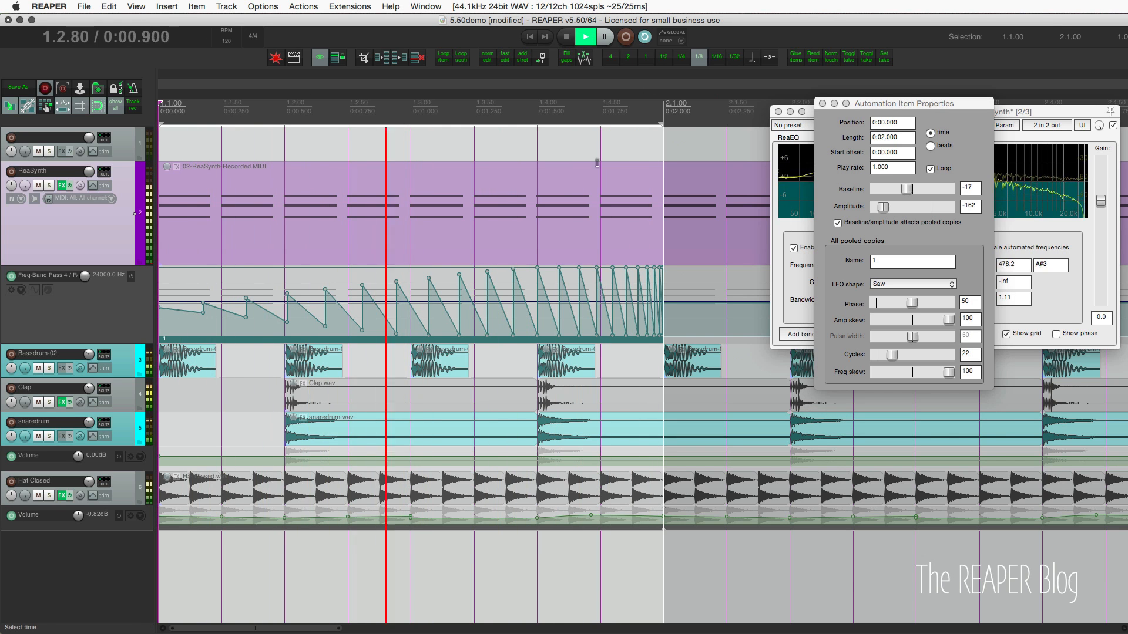
# Step: Change the LFO shape to Parametric with baseline 0, amplitude -92 and 19 cycles
pyautogui.click(891, 284)
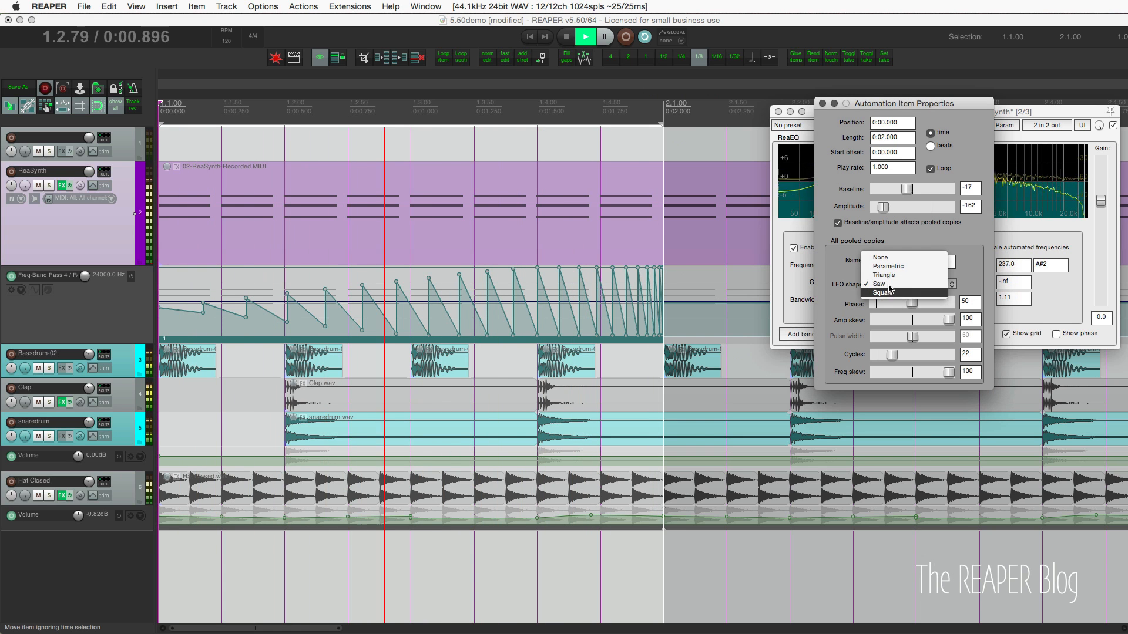
pyautogui.click(889, 266)
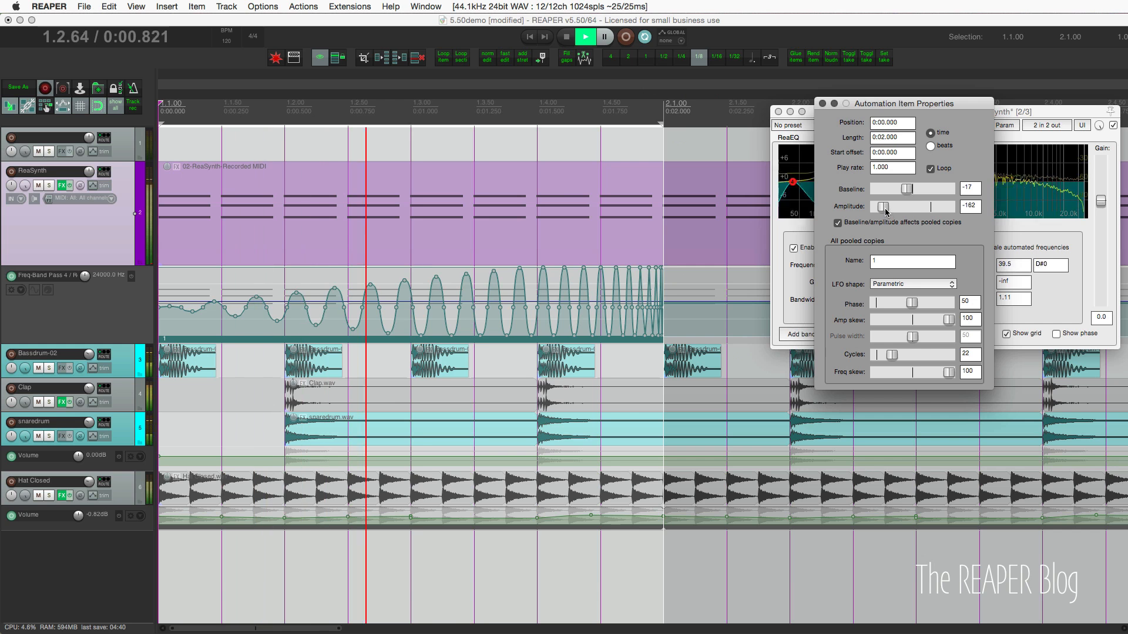
pyautogui.moveTo(883, 207)
pyautogui.mouseDown()
pyautogui.moveTo(906, 207)
pyautogui.moveTo(900, 189)
pyautogui.moveTo(912, 190)
pyautogui.moveTo(910, 209)
pyautogui.moveTo(897, 209)
pyautogui.mouseUp()
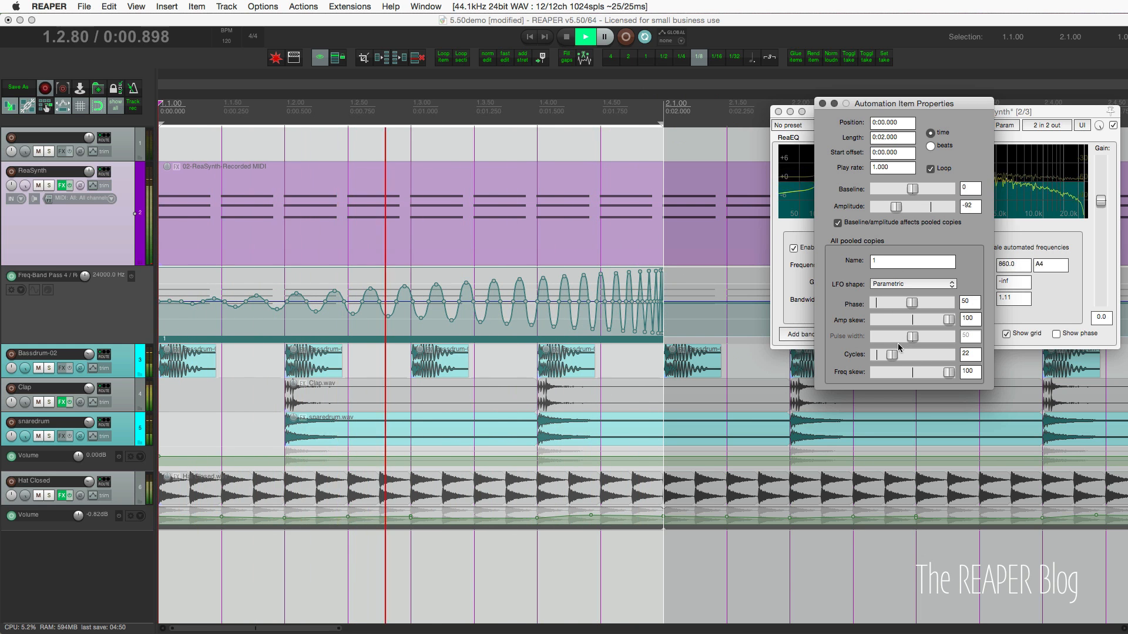
pyautogui.moveTo(892, 354); pyautogui.dragTo(889, 354)
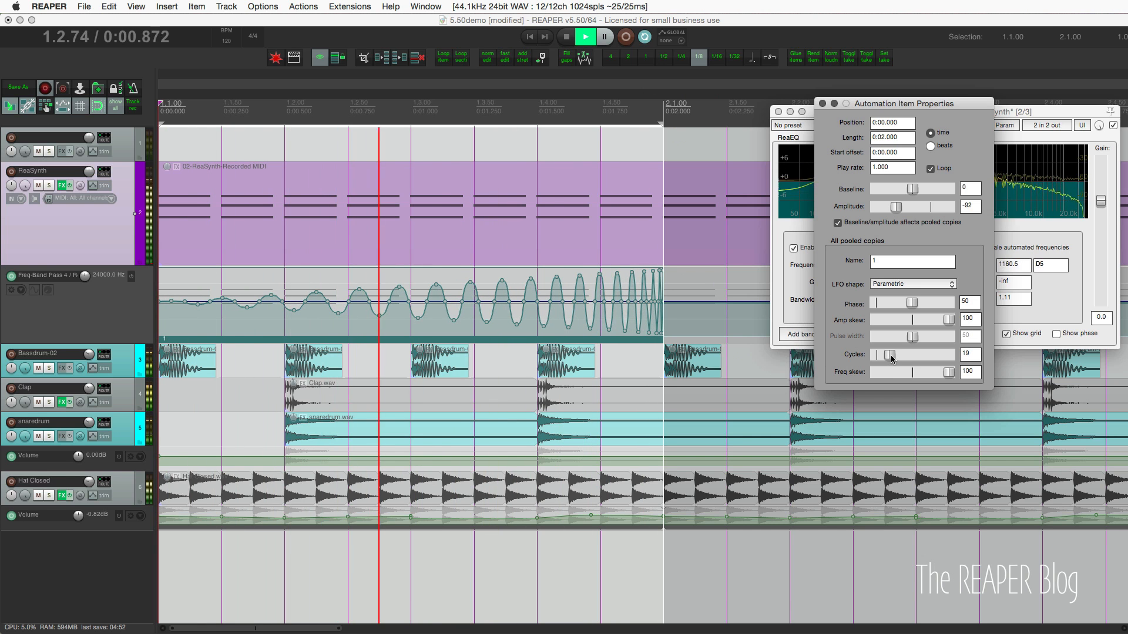
# Step: Try the Square LFO shape on the automation item and switch back to Parametric
pyautogui.click(899, 286)
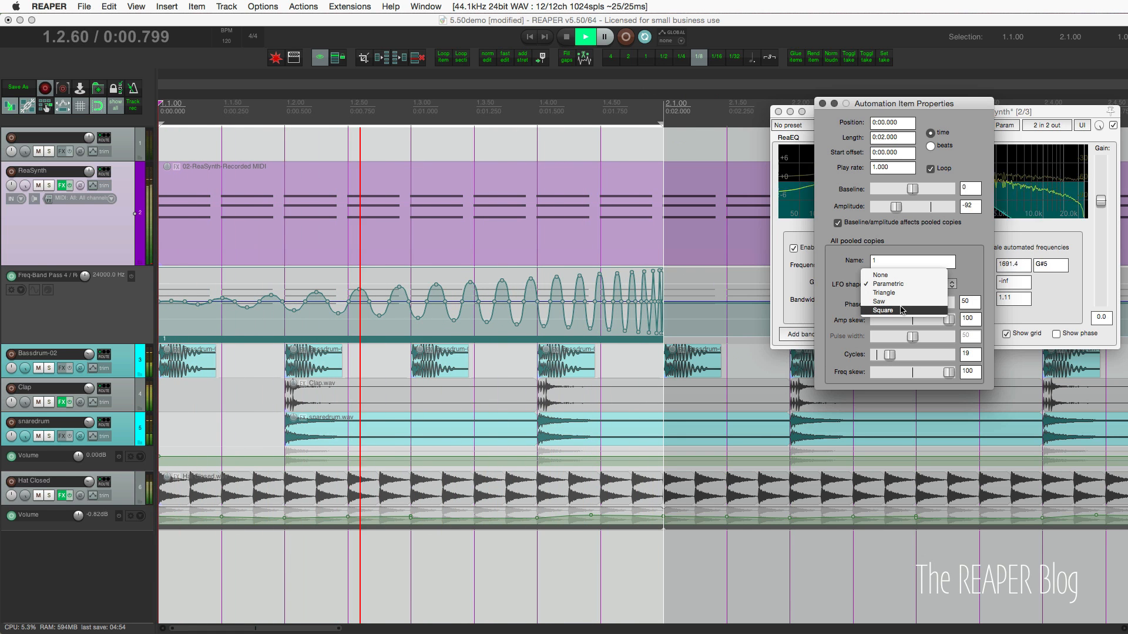
pyautogui.click(883, 310)
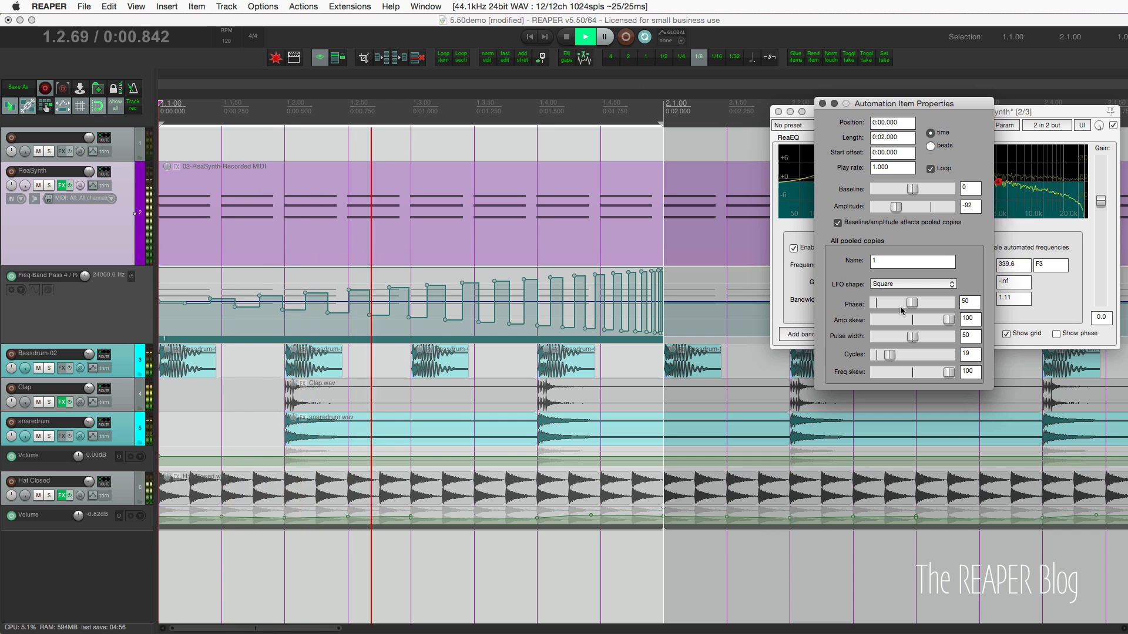
pyautogui.click(902, 285)
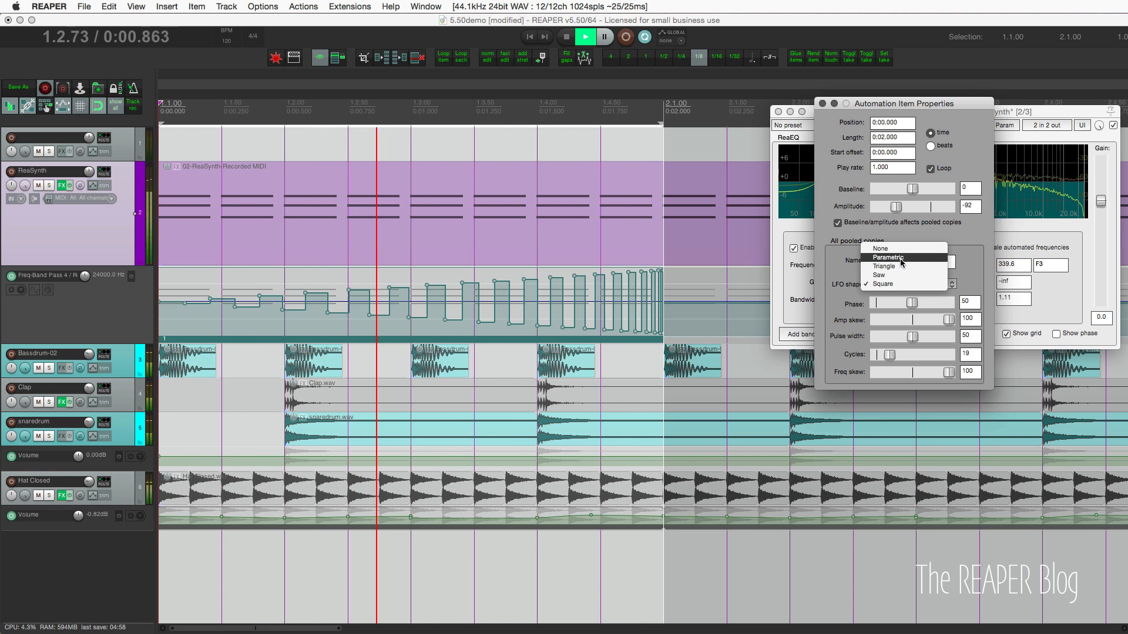
pyautogui.click(903, 267)
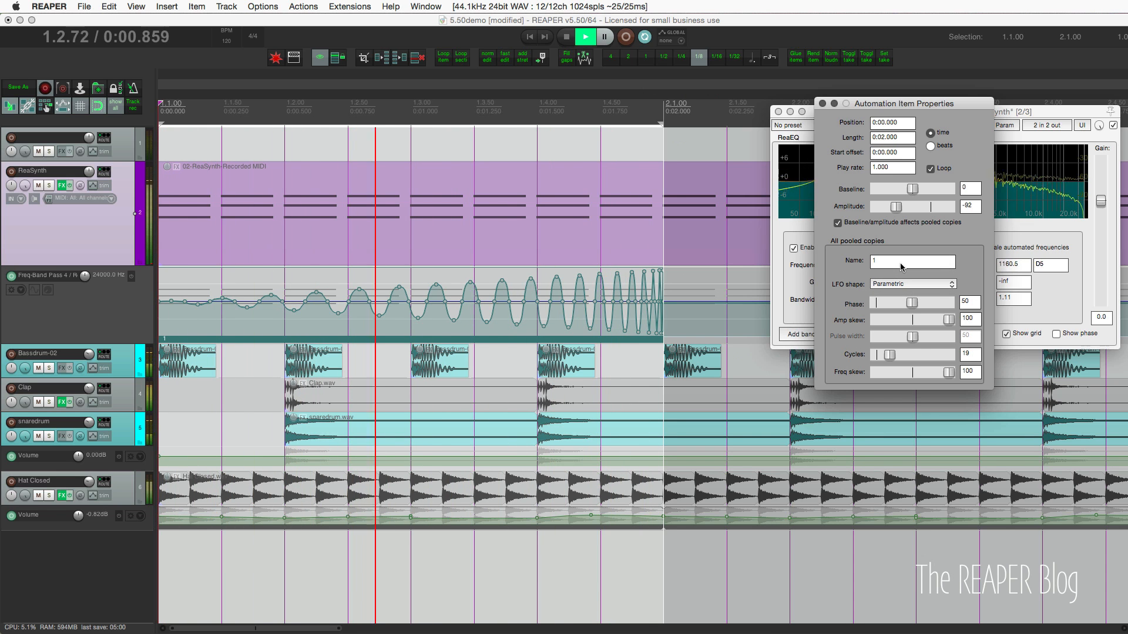
# Step: Set the automation item's LFO shape to None, stopping playback and closing the properties window
pyautogui.click(893, 287)
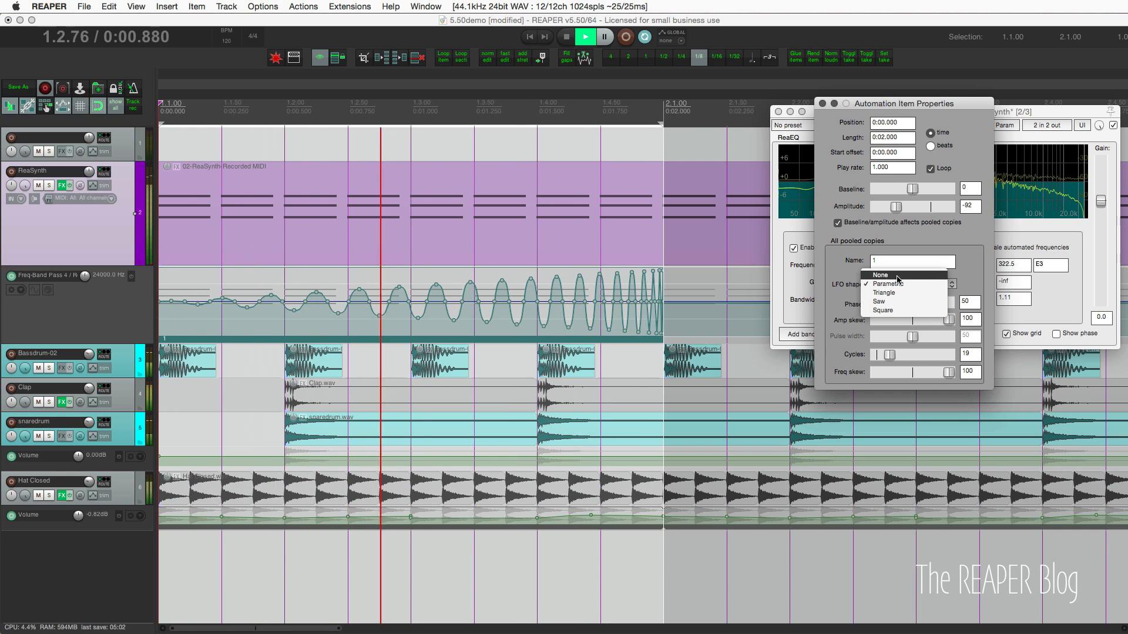
pyautogui.click(898, 273)
pyautogui.press('space')
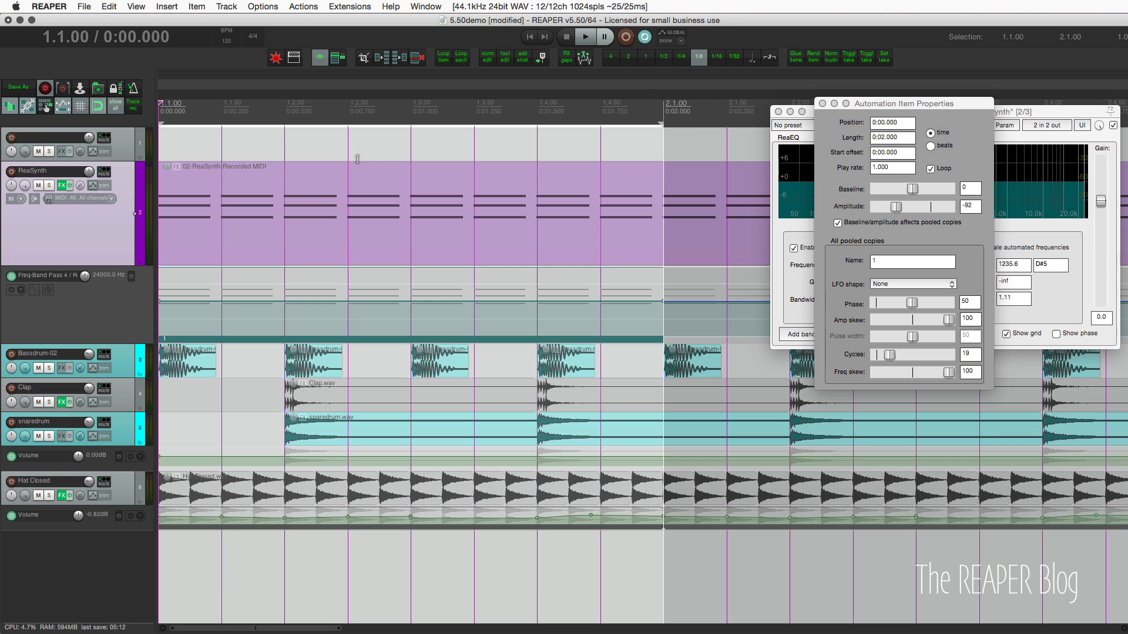
pyautogui.click(517, 183)
pyautogui.press('Escape')
pyautogui.scroll(-3, 524, 213)
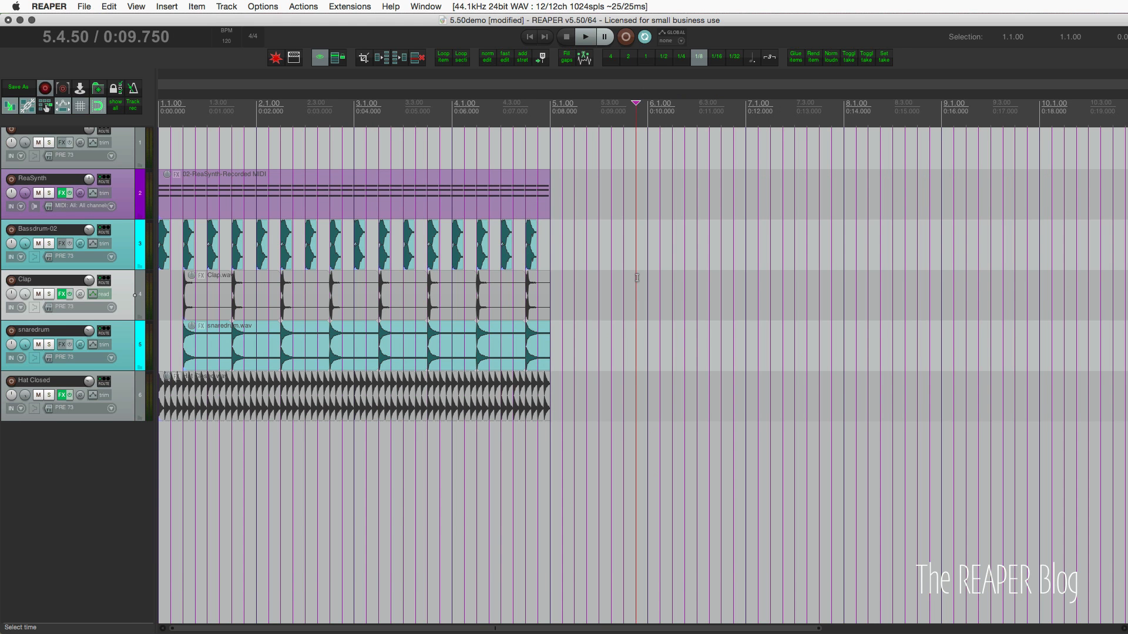
# Step: Review the automation preferences and show the mouse modifiers for the Envelope lane context
pyautogui.press('super+comma')
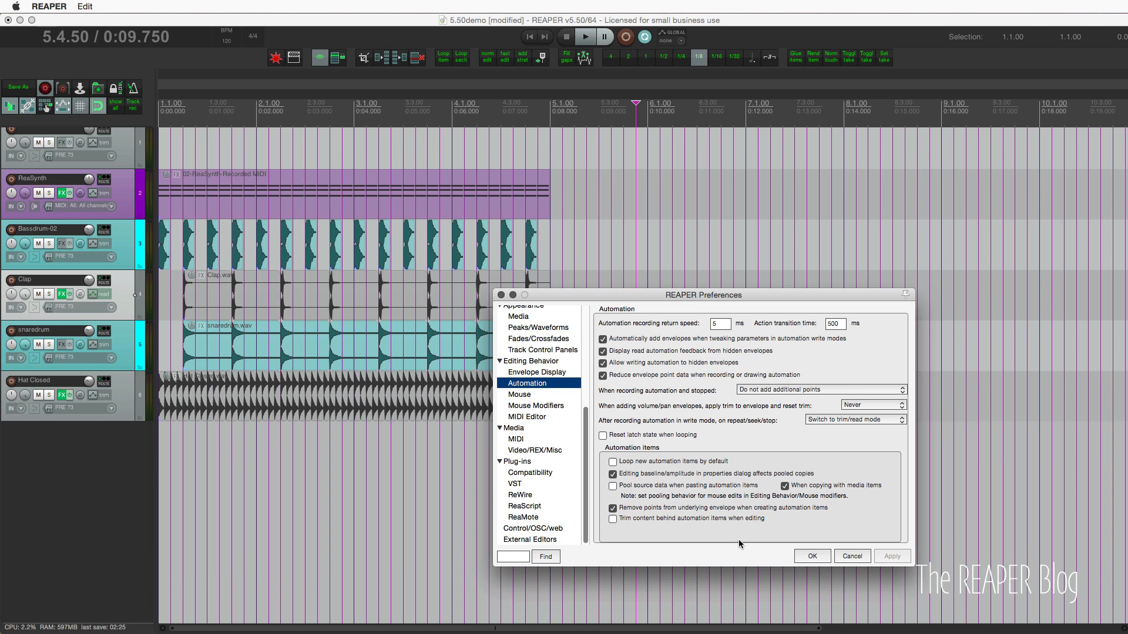
pyautogui.click(558, 408)
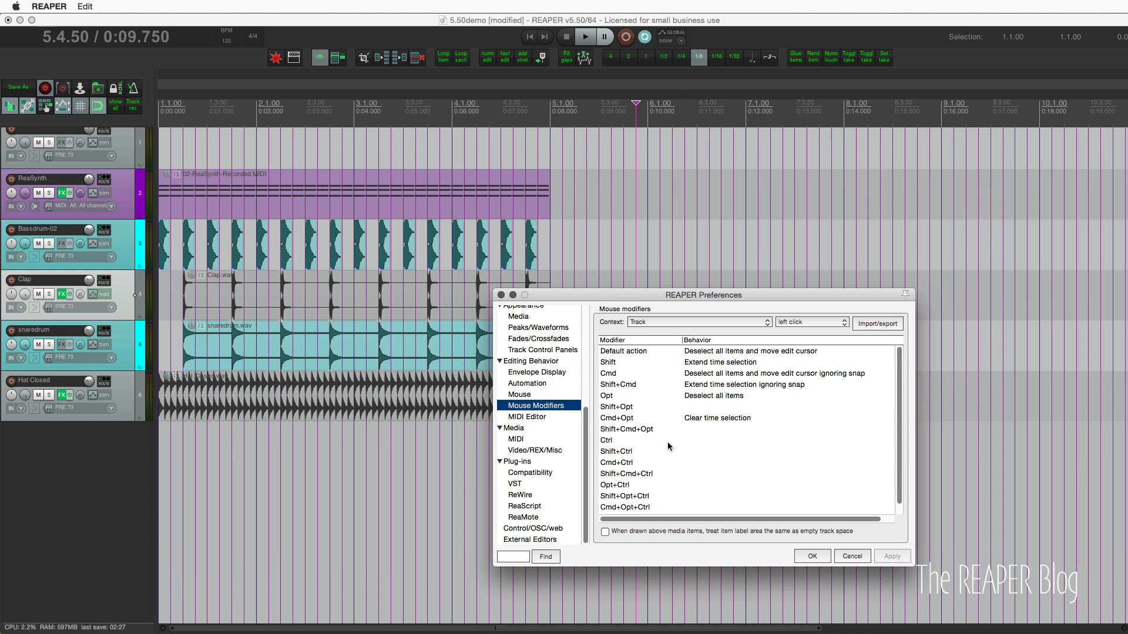
pyautogui.click(664, 323)
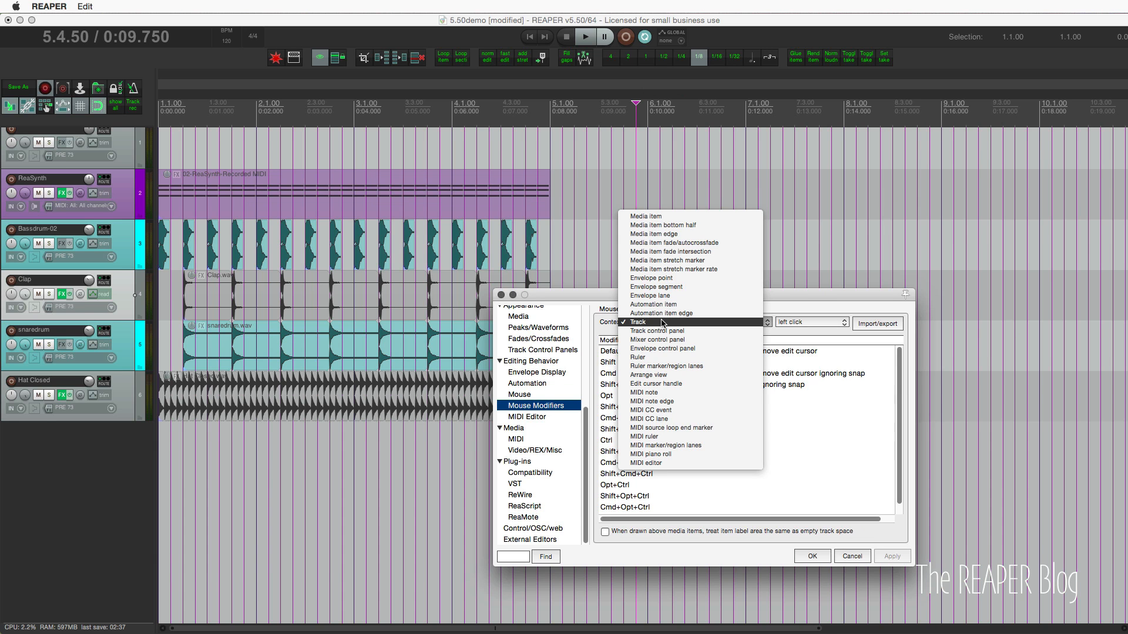
pyautogui.click(649, 295)
# Step: Examine the Opt left-drag modifier for envelope lanes and close the preferences without saving
pyautogui.click(695, 322)
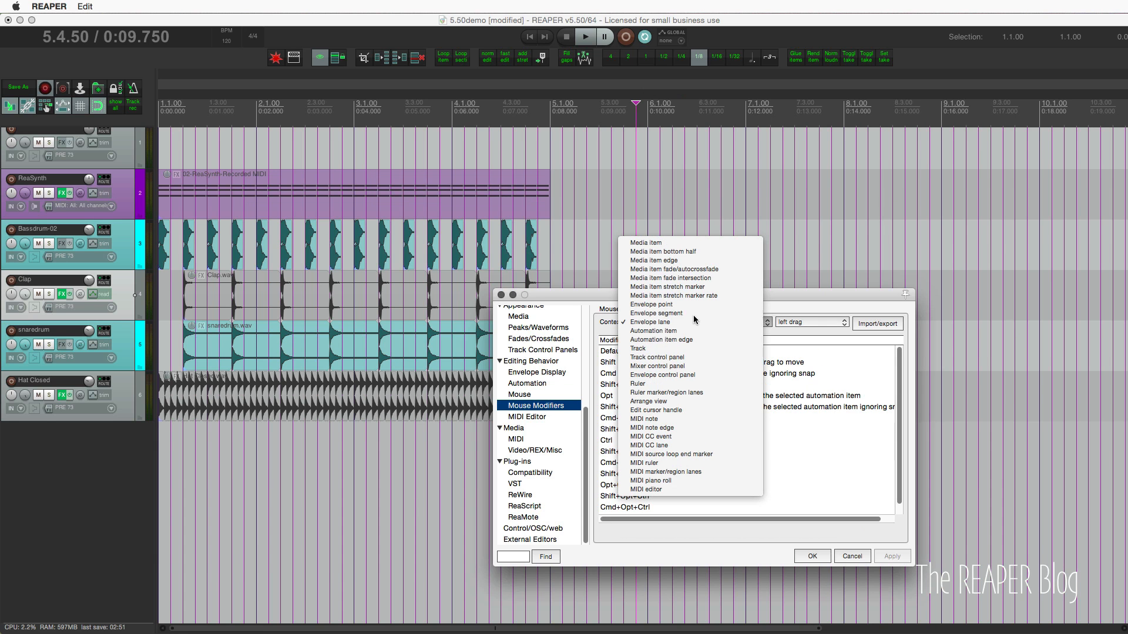
pyautogui.click(693, 319)
pyautogui.click(693, 317)
pyautogui.click(693, 336)
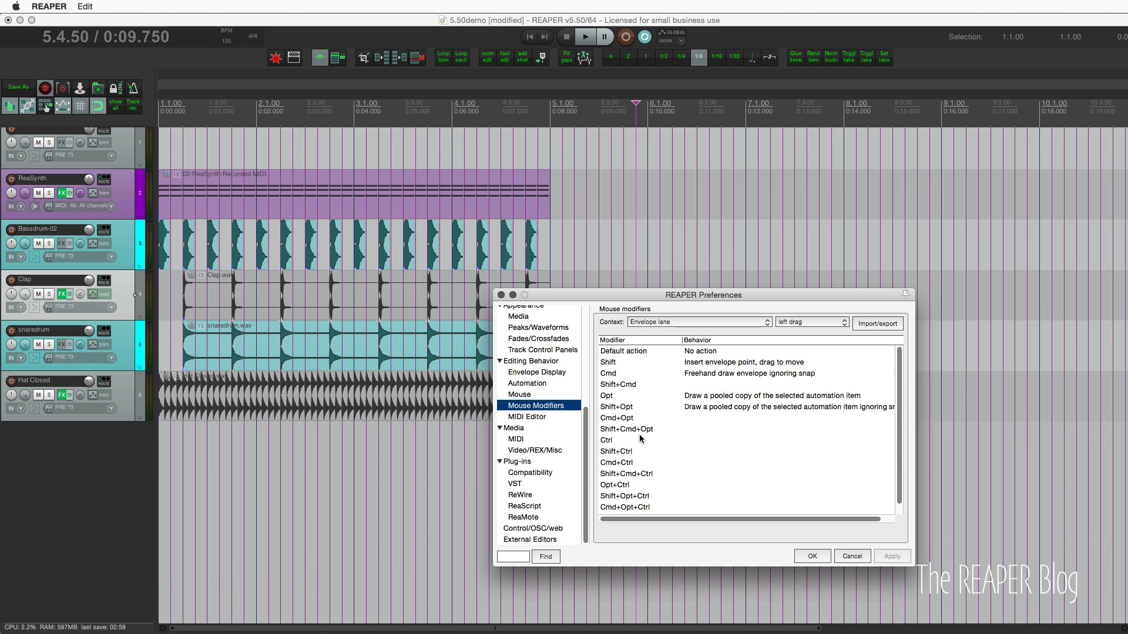
pyautogui.click(726, 398)
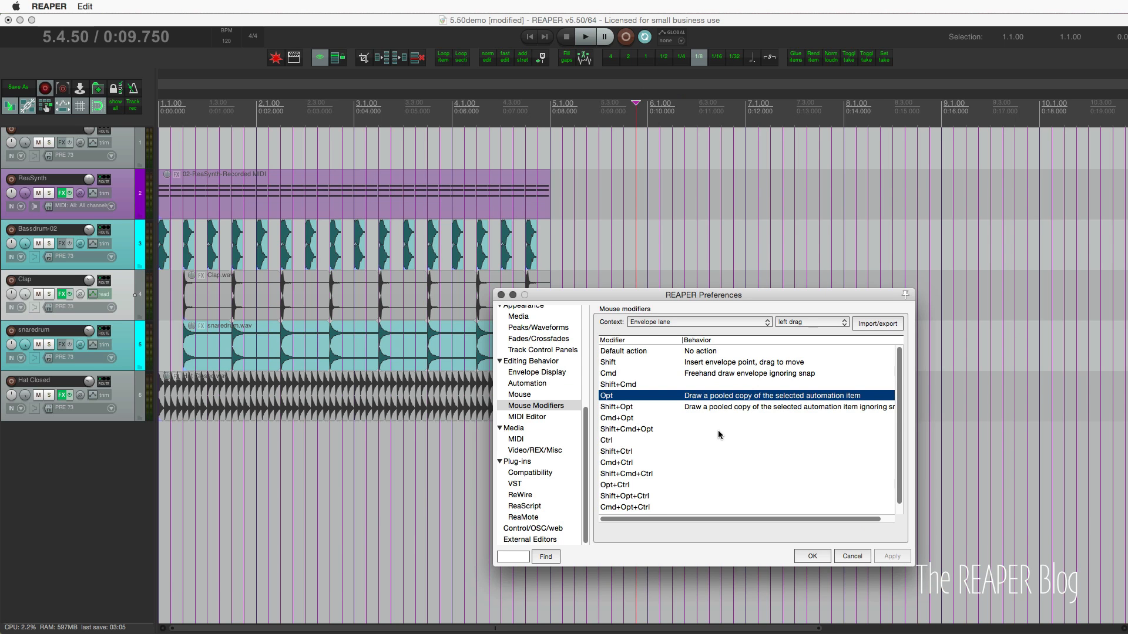
pyautogui.click(852, 557)
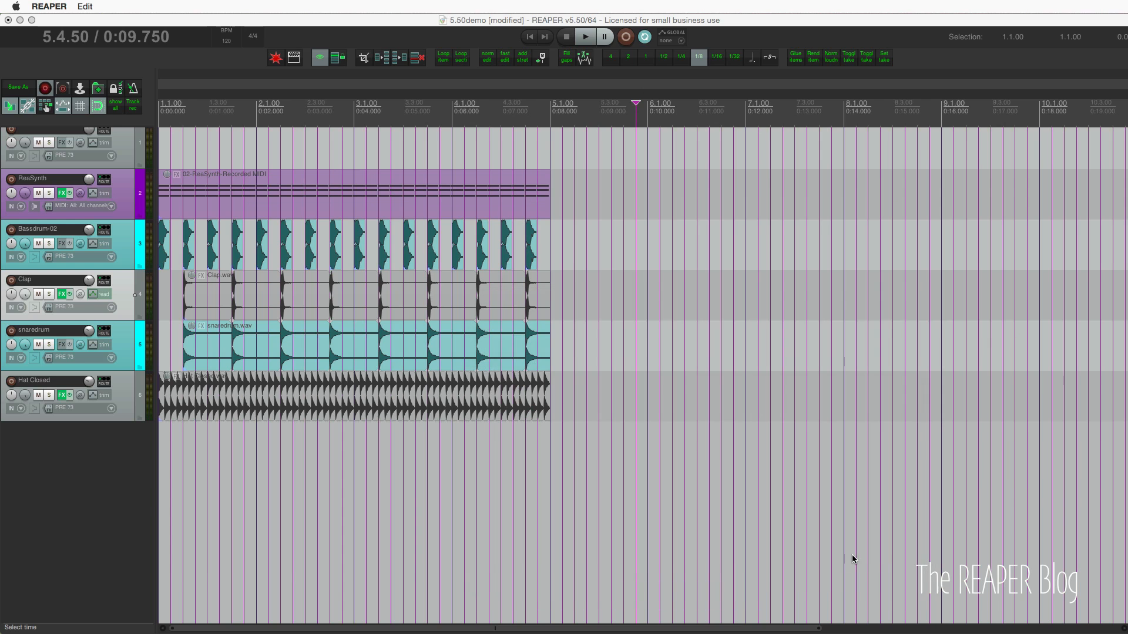
# Step: Open the action list and filter it by "automation item" to review the related envelope actions
pyautogui.click(655, 341)
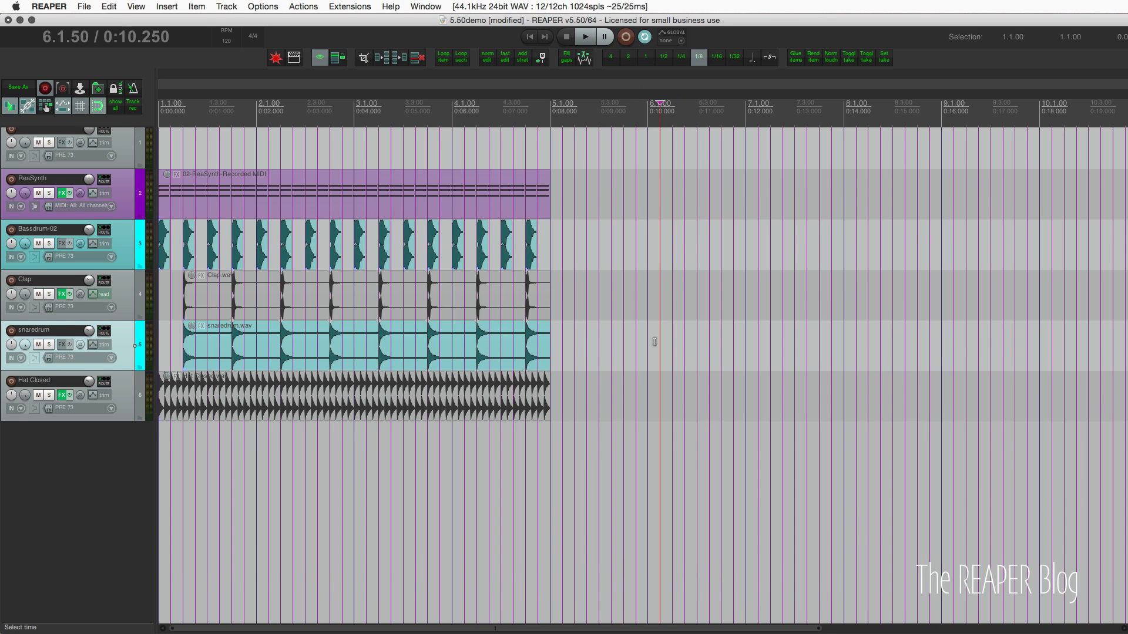
pyautogui.hotkey('shift', '/')
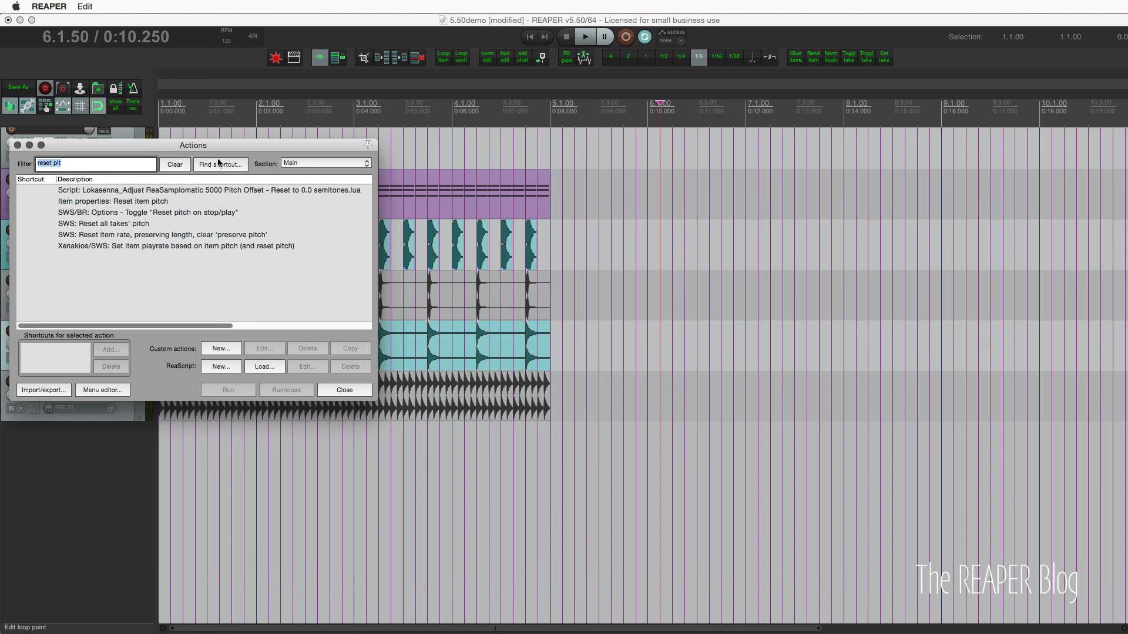
pyautogui.moveTo(219, 146); pyautogui.dragTo(461, 127)
pyautogui.click(365, 146)
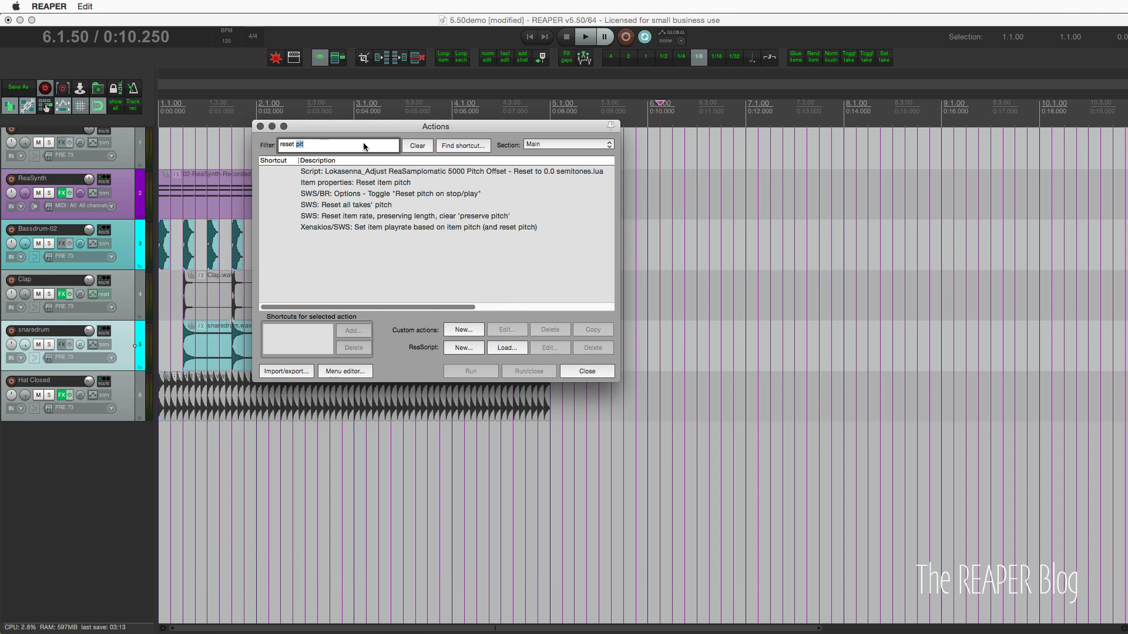
pyautogui.write('auto')
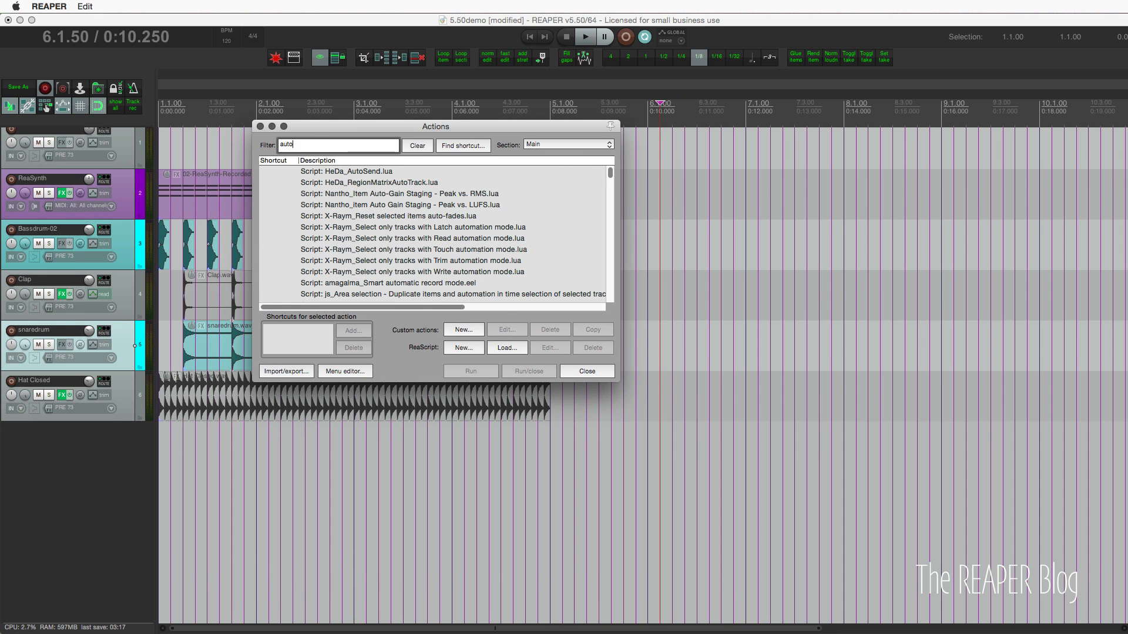
pyautogui.write('mation')
pyautogui.write('item')
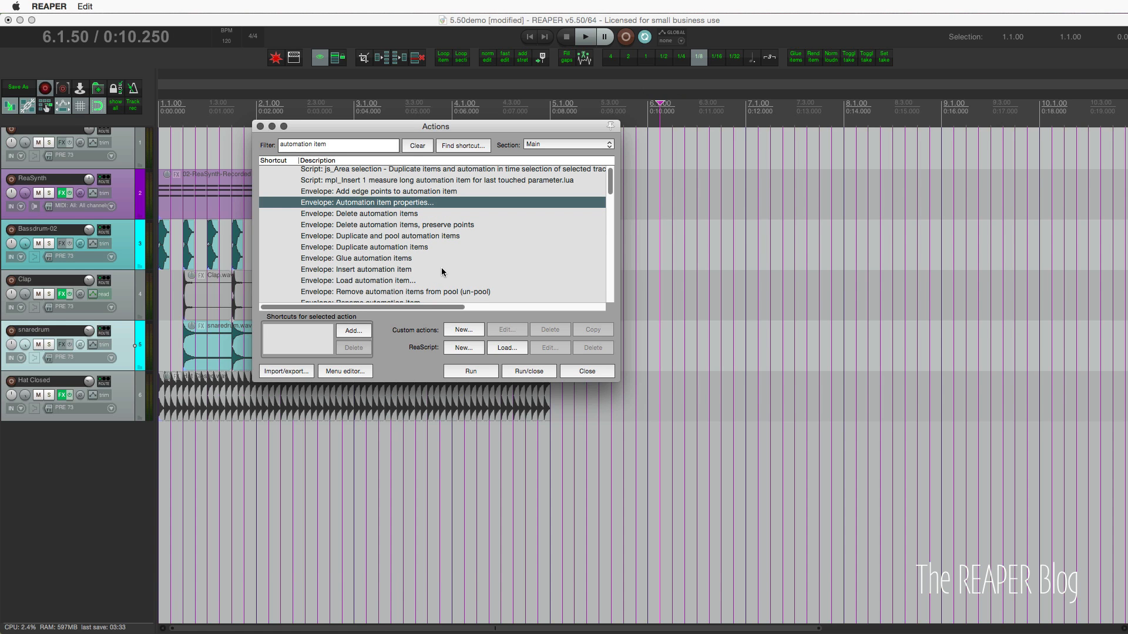
# Step: Examine the envelope actions for deleting, duplicating, pooling, gluing, inserting and loading automation items in the action list
pyautogui.scroll(-1, 441, 266)
pyautogui.press('Down')
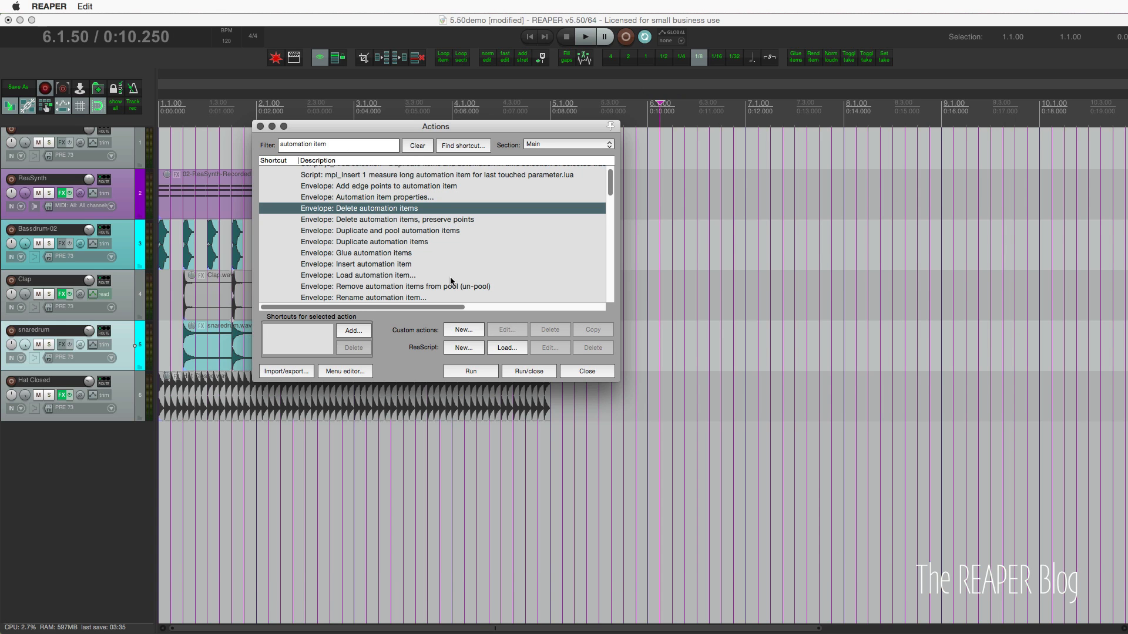
pyautogui.press('Down')
pyautogui.press('Down')
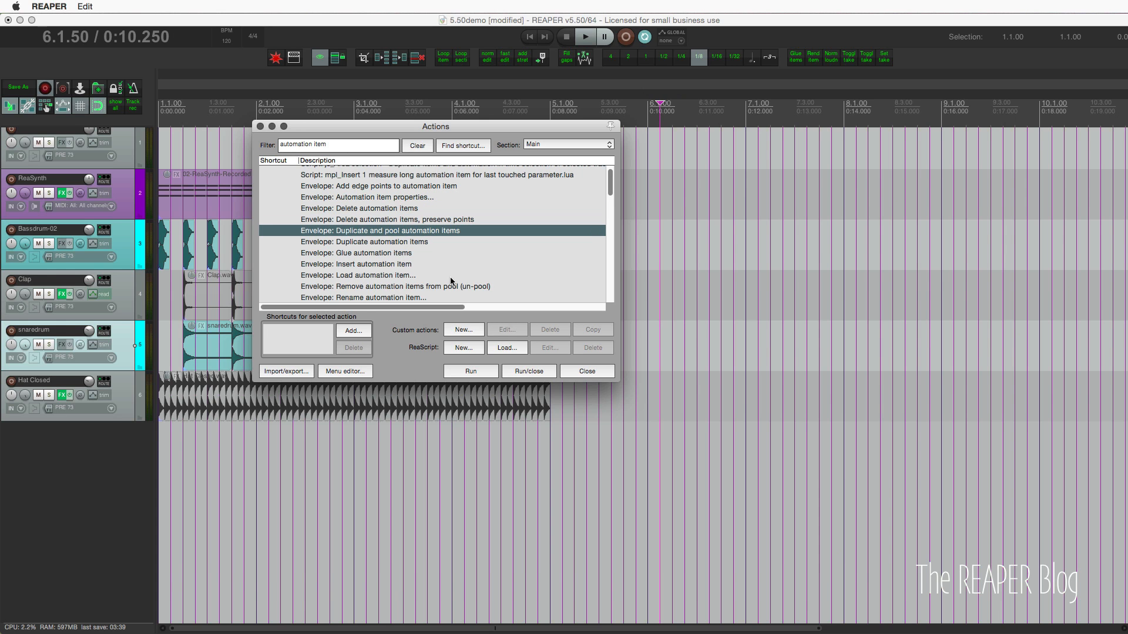
pyautogui.press('Down')
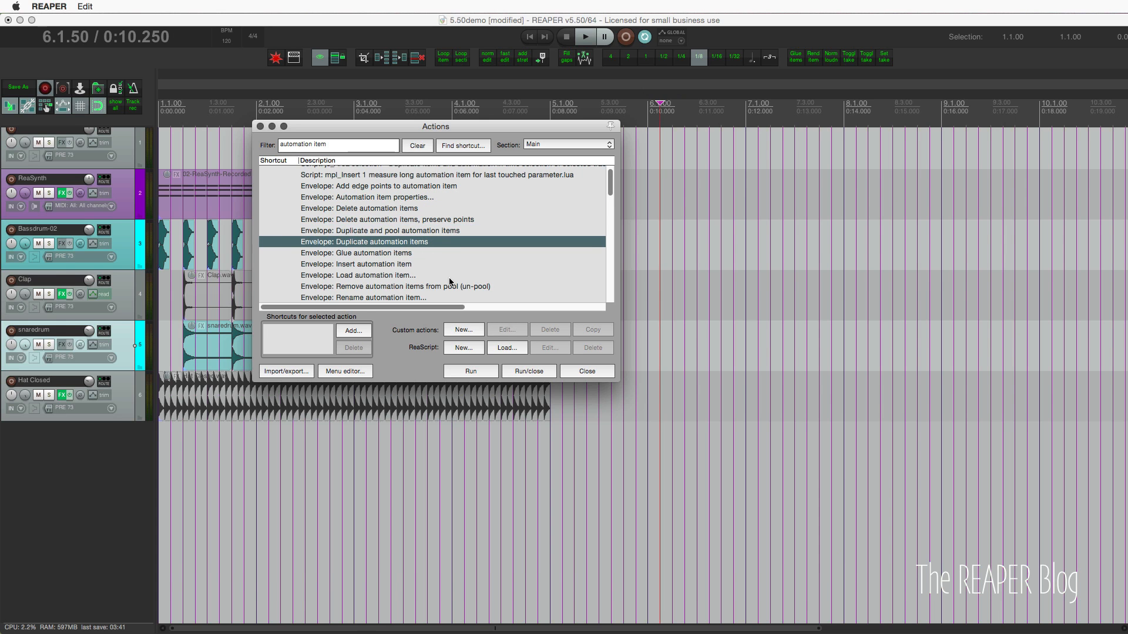
pyautogui.scroll(-2, 449, 282)
pyautogui.press('Down')
pyautogui.press('Down')
pyautogui.press('Down')
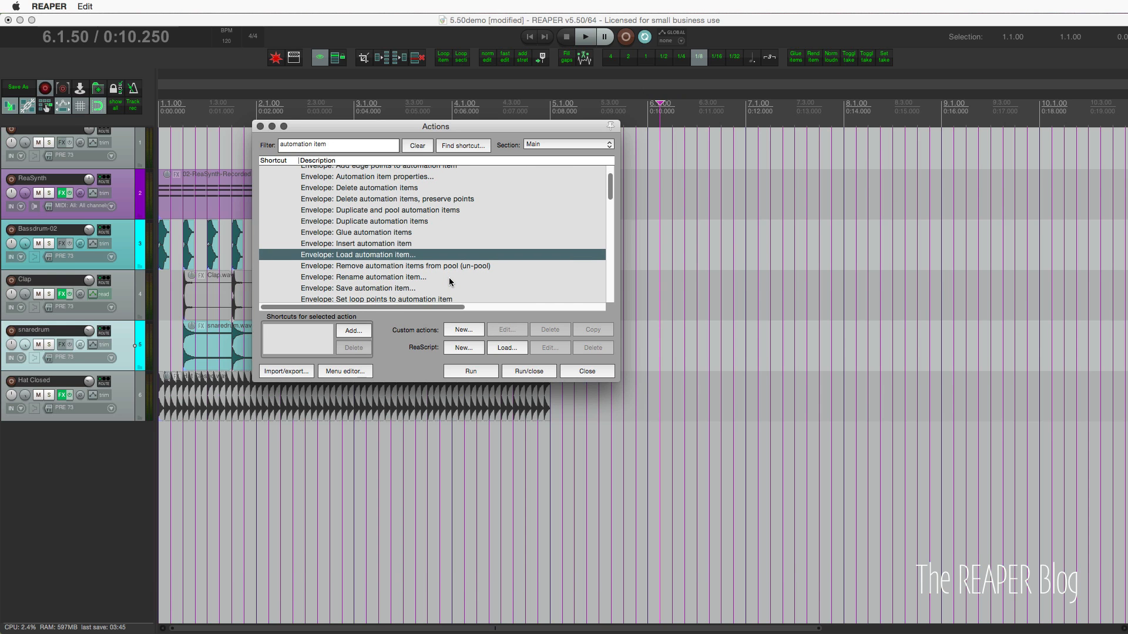
pyautogui.press('Up')
pyautogui.press('Down')
pyautogui.scroll(-3, 449, 282)
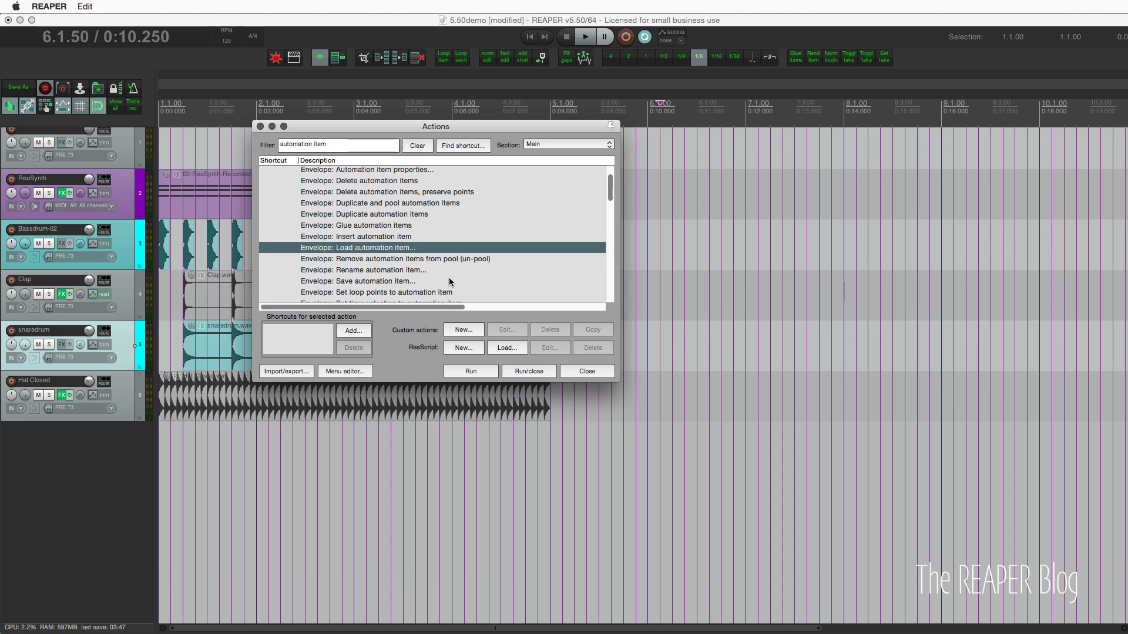
# Step: Examine the un-pool, rename, save, loop points, time selection, split and loop toggle actions, and close the action list
pyautogui.press('Down')
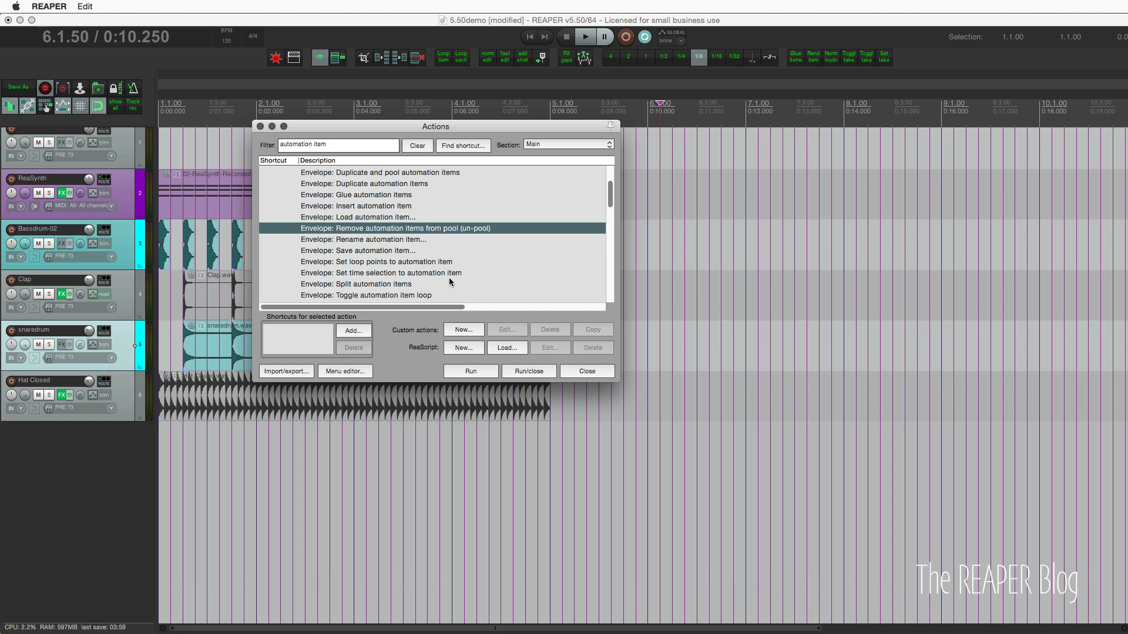
pyautogui.press('Down')
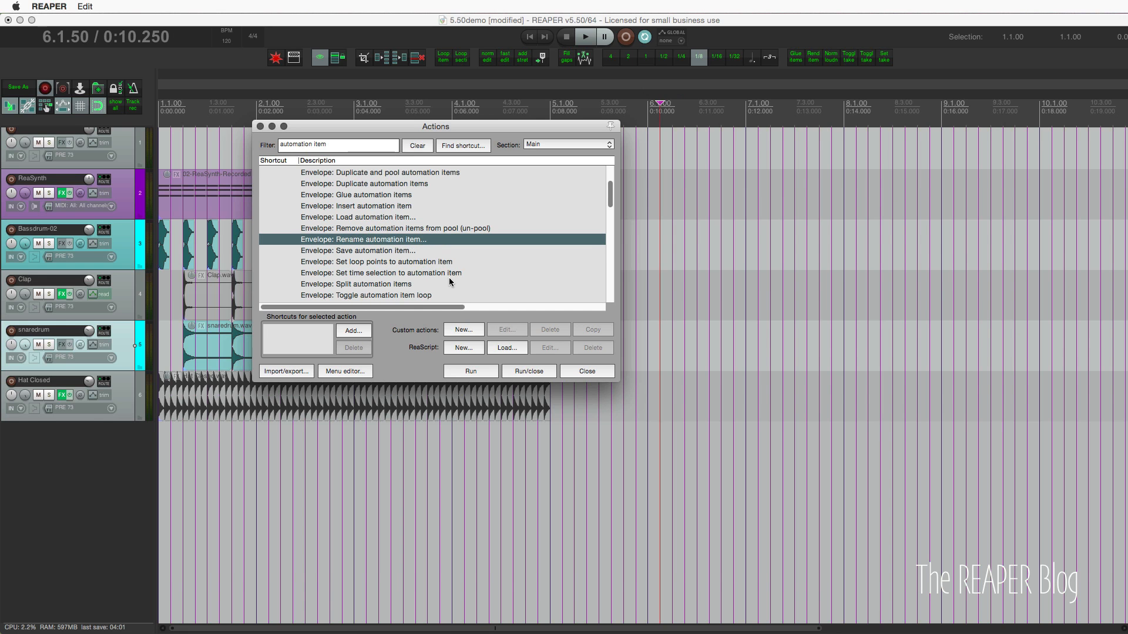
pyautogui.press('Down')
pyautogui.press('Down')
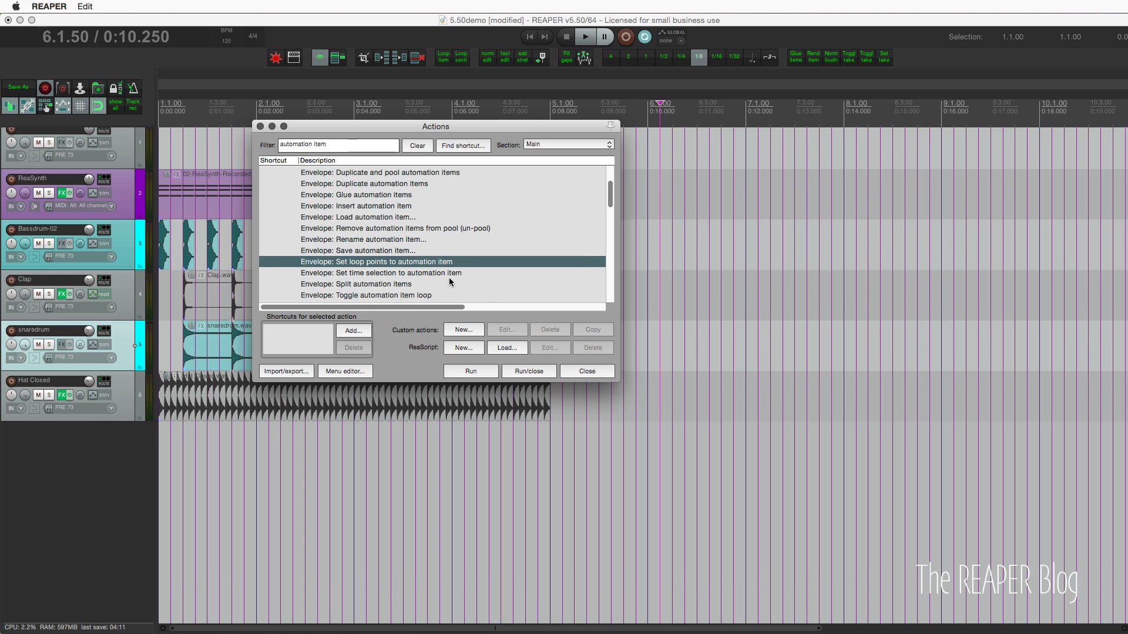
pyautogui.press('Down')
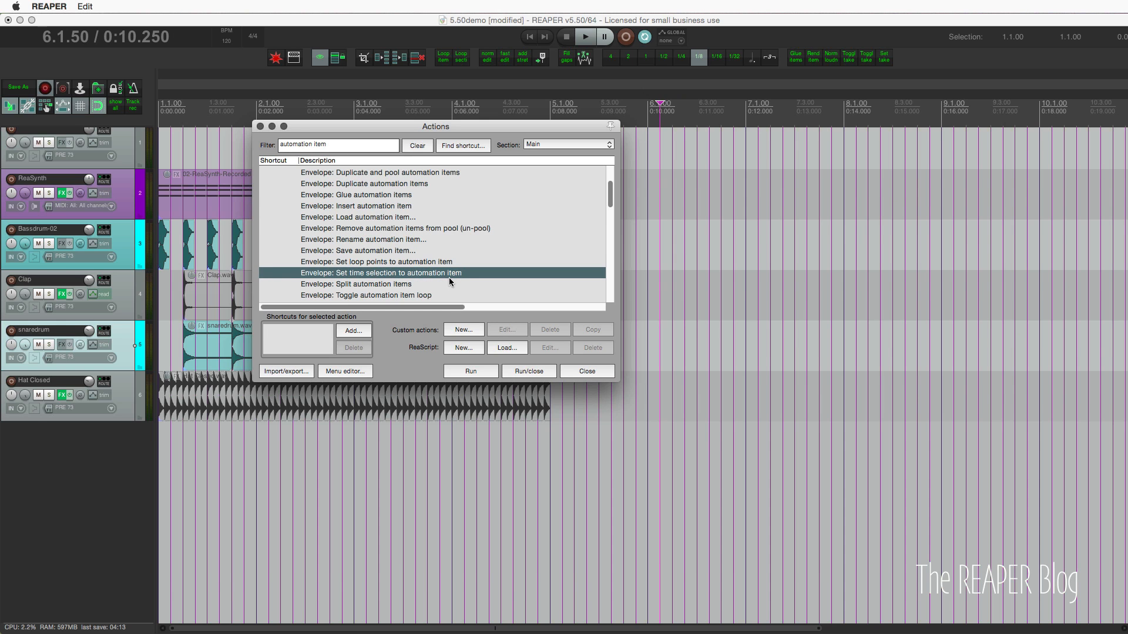
pyautogui.press('Down')
pyautogui.press('Down')
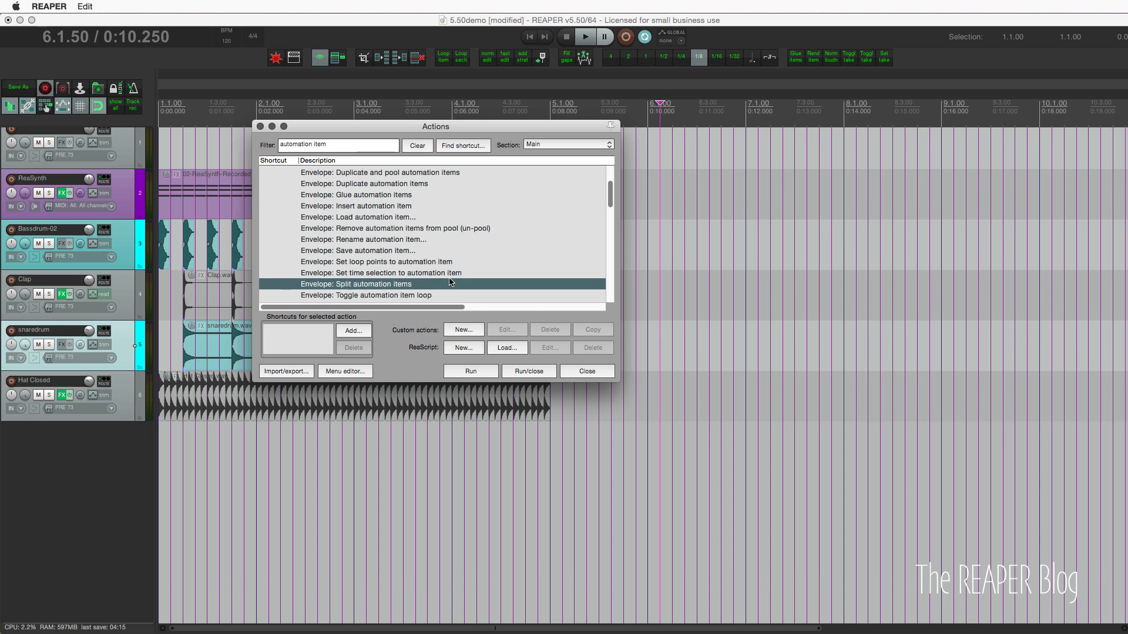
pyautogui.press('Up')
pyautogui.press('Down')
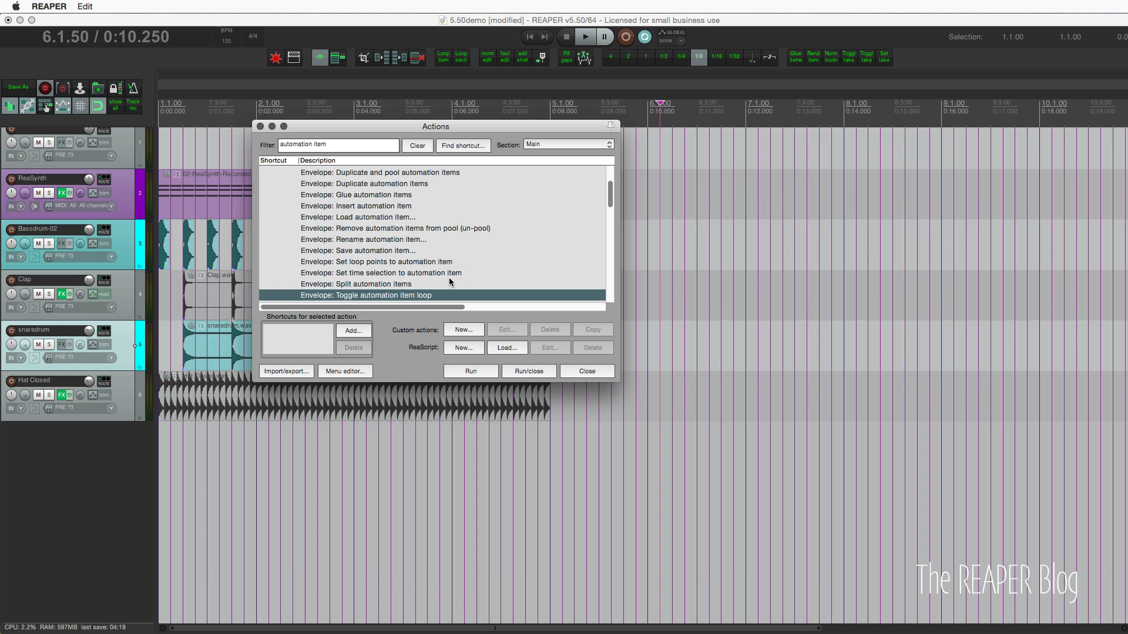
pyautogui.press('Down')
pyautogui.press('Escape')
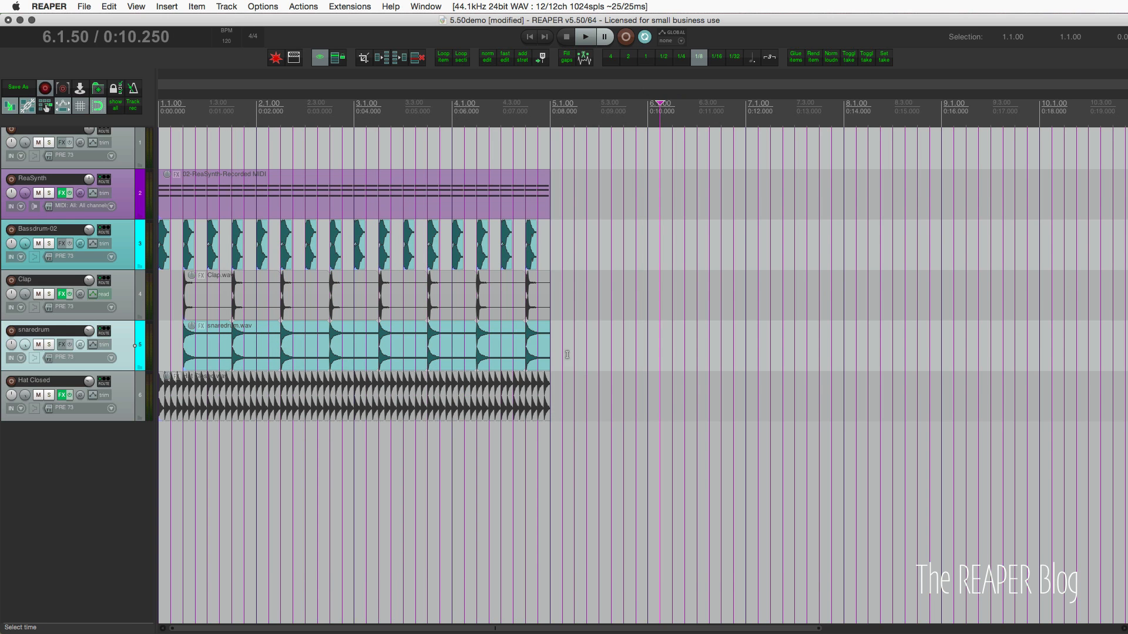
pyautogui.click(563, 347)
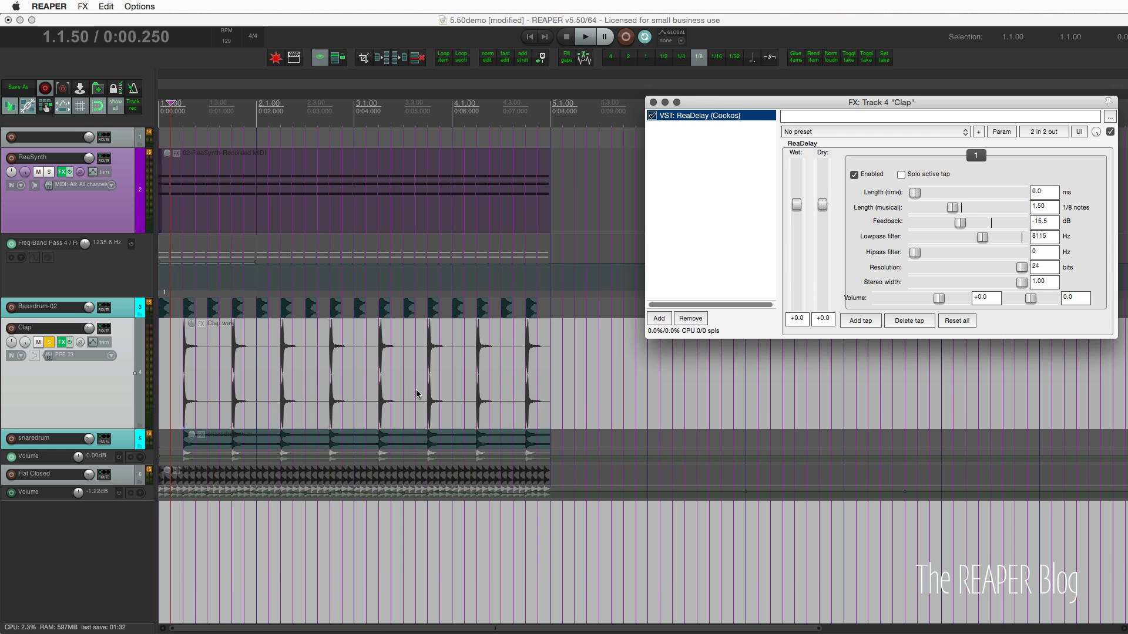
# Step: Mark the time range 3.1.00 to 5.1.00 on the Clap item, and replace it with the range 1.1.50 to 5.4.50
pyautogui.click(350, 378)
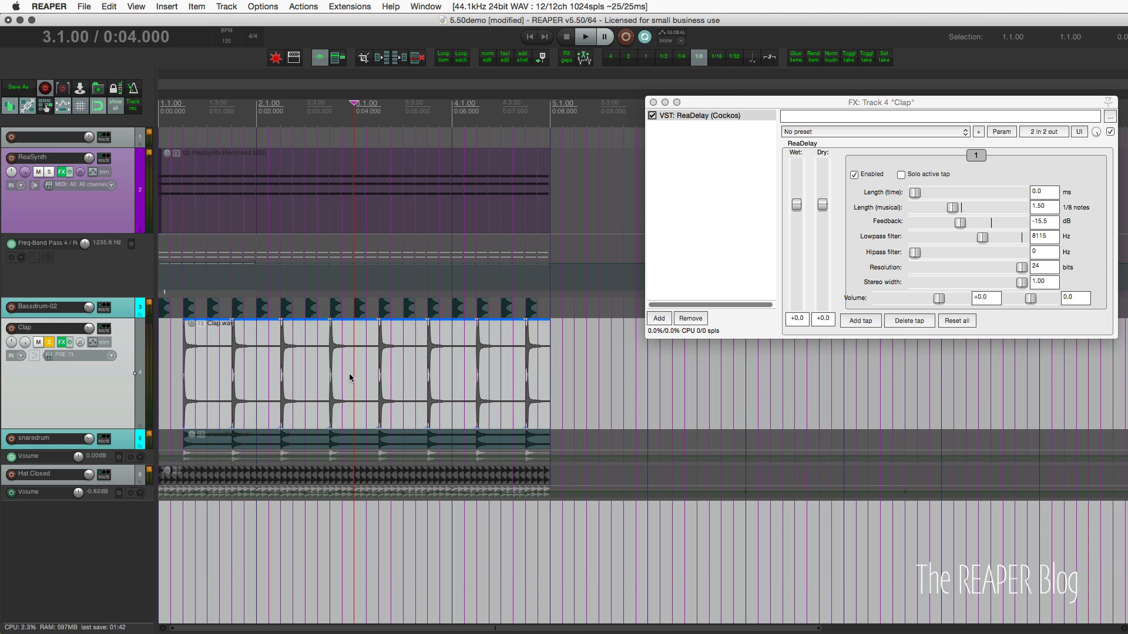
pyautogui.moveTo(352, 372); pyautogui.dragTo(552, 375)
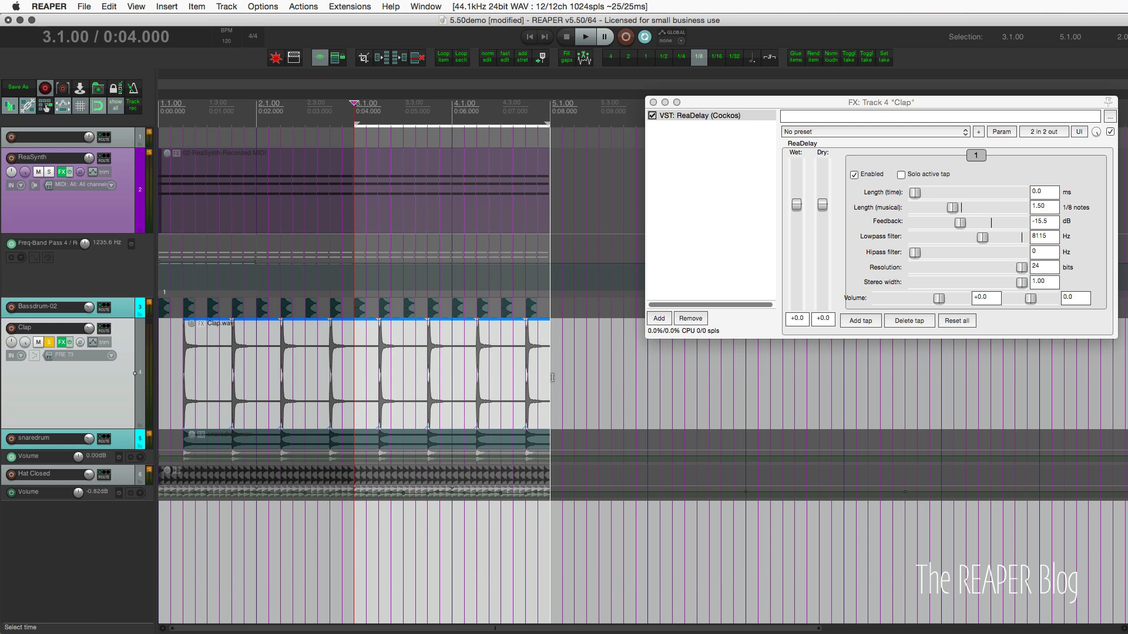
pyautogui.click(471, 404)
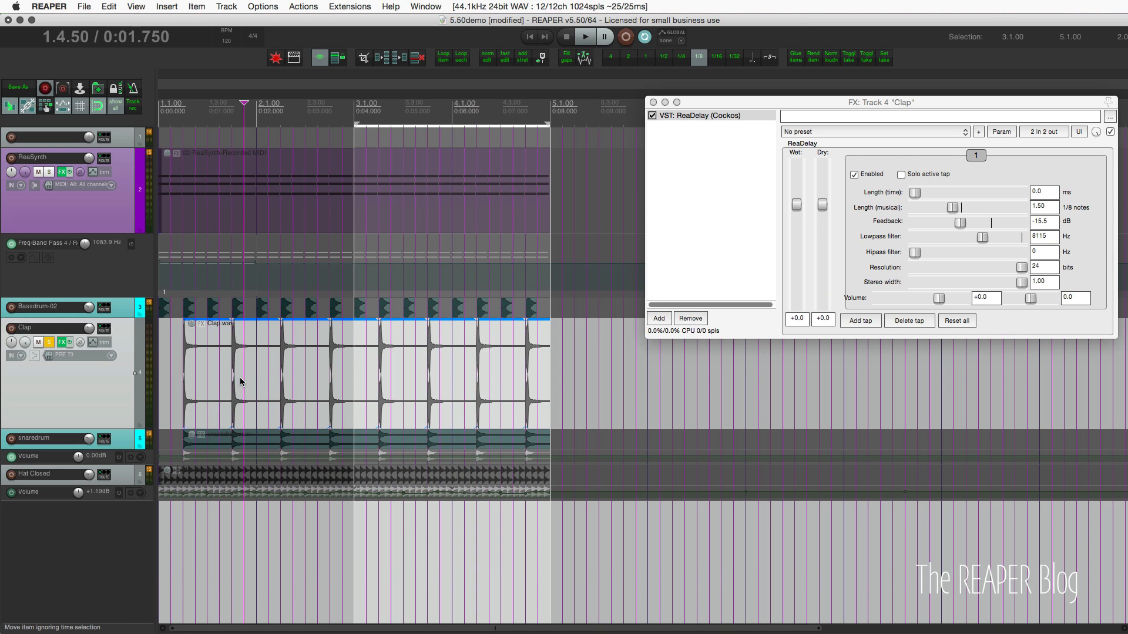
pyautogui.press('Escape')
pyautogui.moveTo(166, 369); pyautogui.dragTo(632, 390)
pyautogui.click(569, 386)
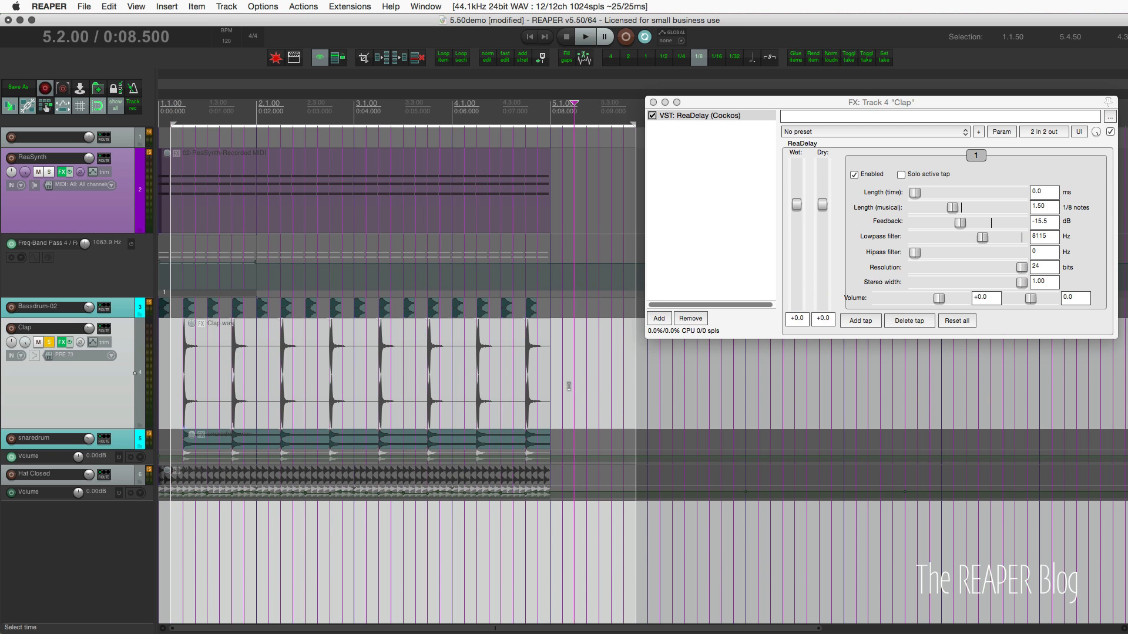
# Step: Bypass ReaDelay on the Clap track, try a time selection from 3.1.00 to 5.1.50 and clear it
pyautogui.click(1110, 132)
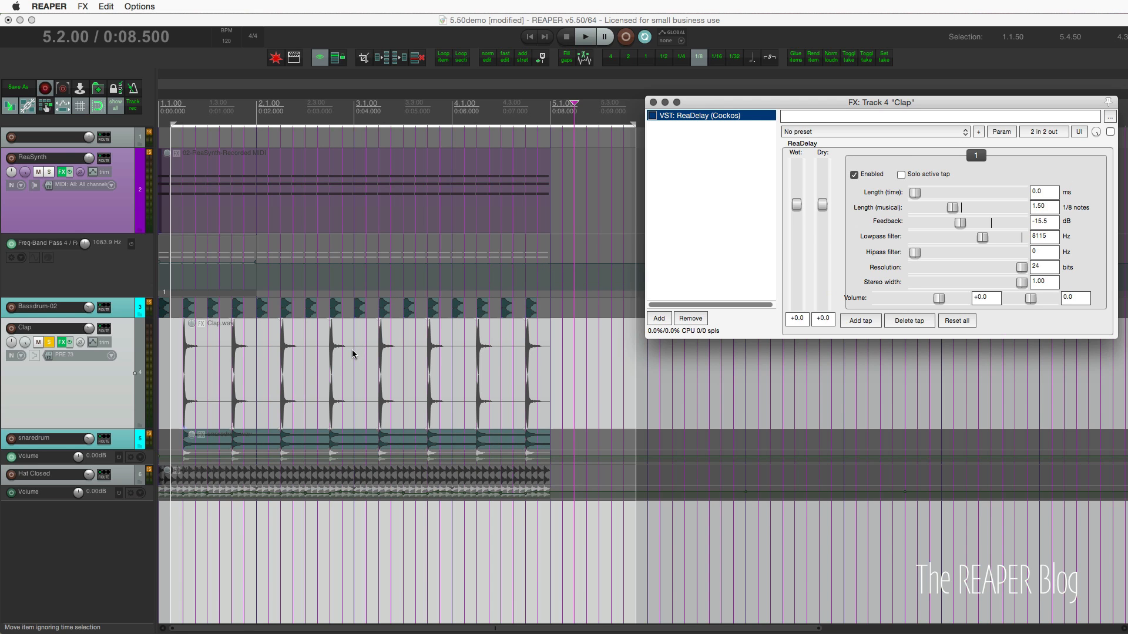
pyautogui.moveTo(351, 350); pyautogui.dragTo(564, 360)
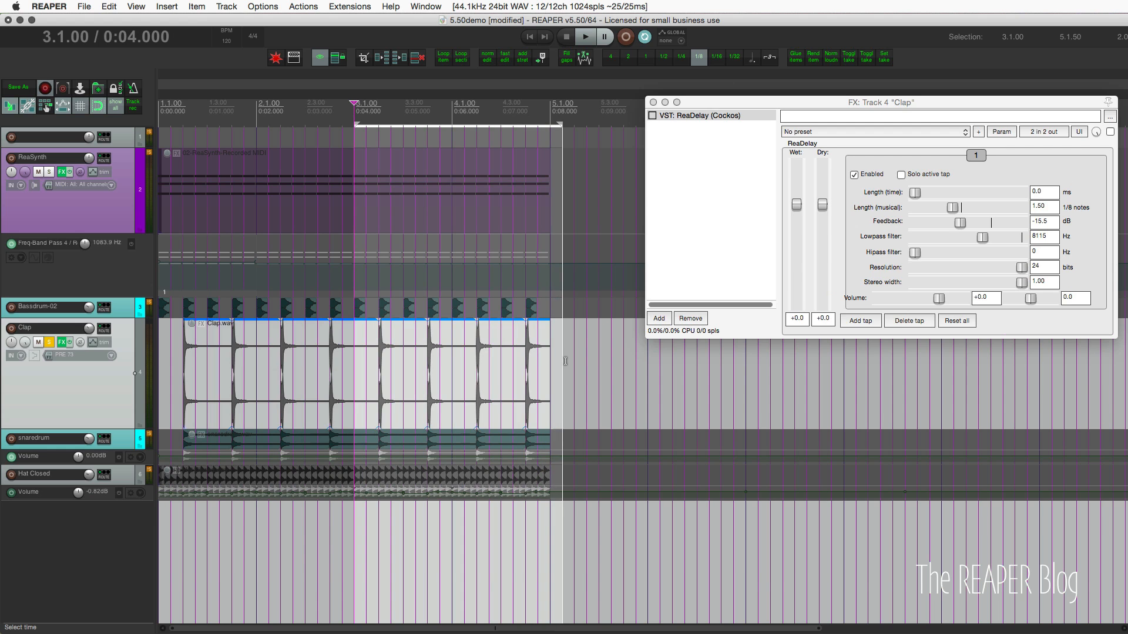
pyautogui.click(208, 382)
pyautogui.click(179, 381)
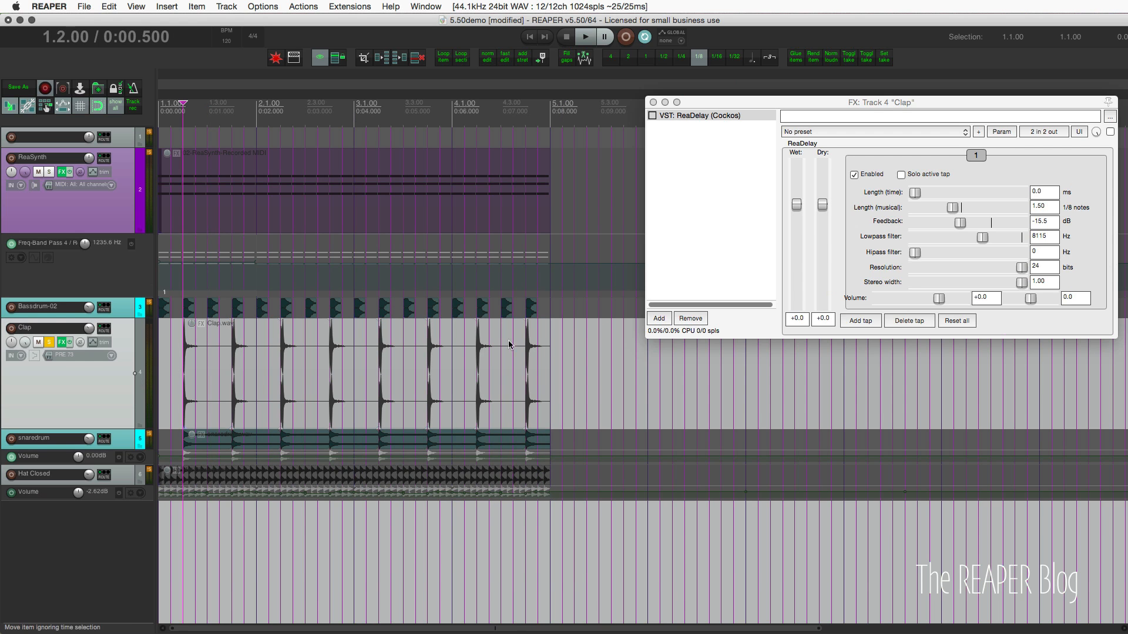
pyautogui.click(1104, 140)
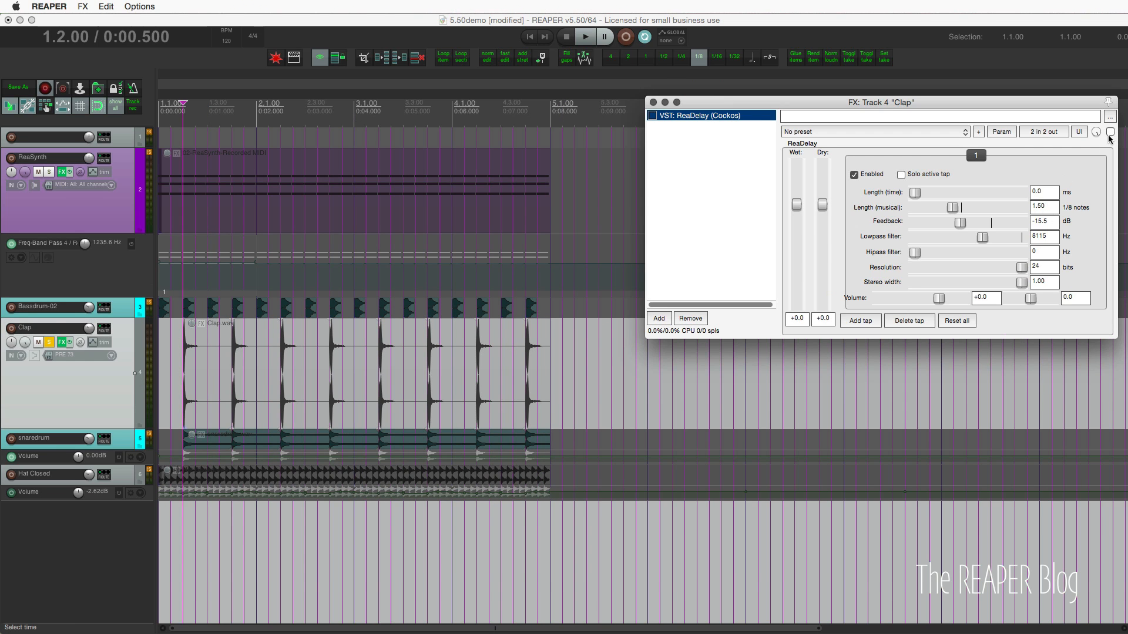
# Step: Set the Clap track's automation mode to Latch Preview and close its envelope window
pyautogui.click(93, 342)
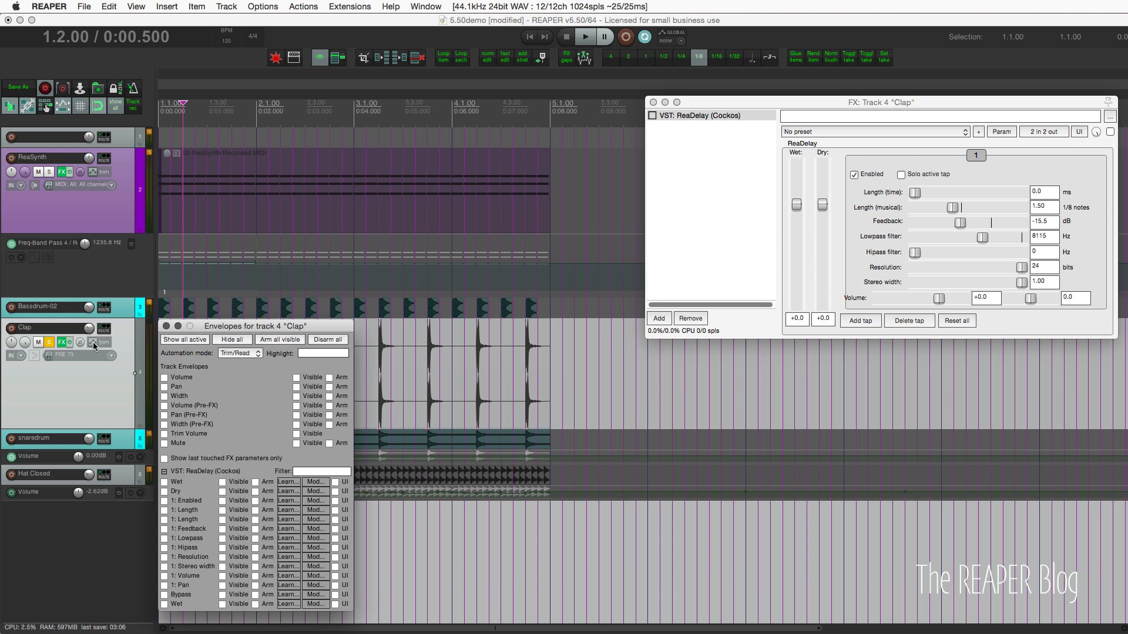
pyautogui.click(219, 354)
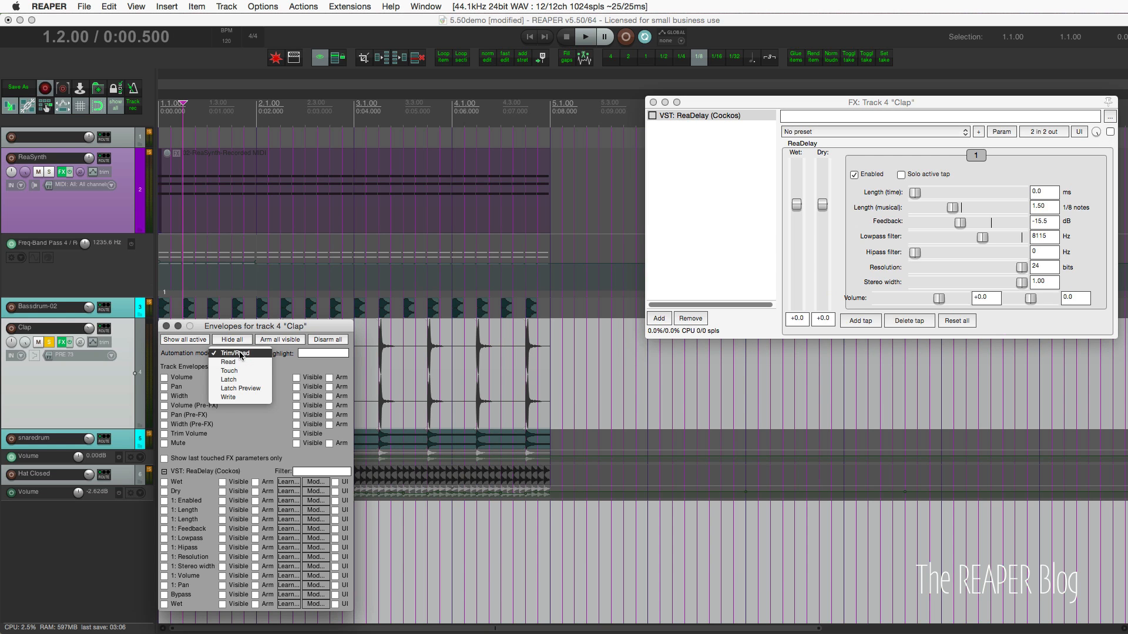
pyautogui.click(246, 392)
pyautogui.click(166, 326)
# Step: Set a time selection from 3.1.00 to 5.1.50 and enable ReaDelay so its bypass envelope latches to normal
pyautogui.click(355, 365)
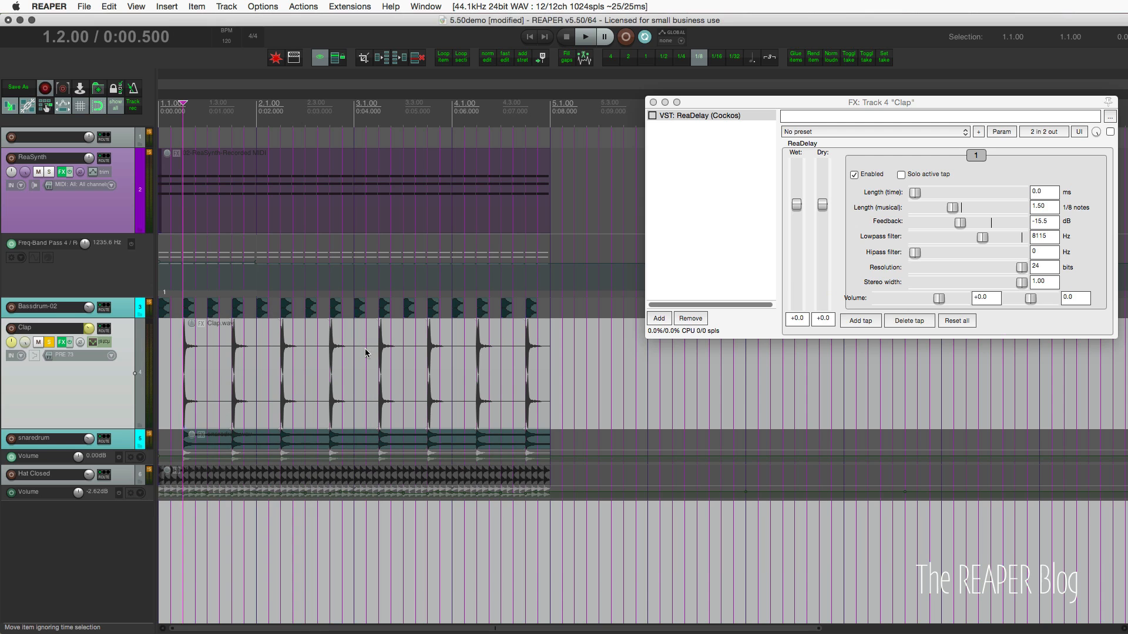
pyautogui.moveTo(463, 376); pyautogui.dragTo(562, 385)
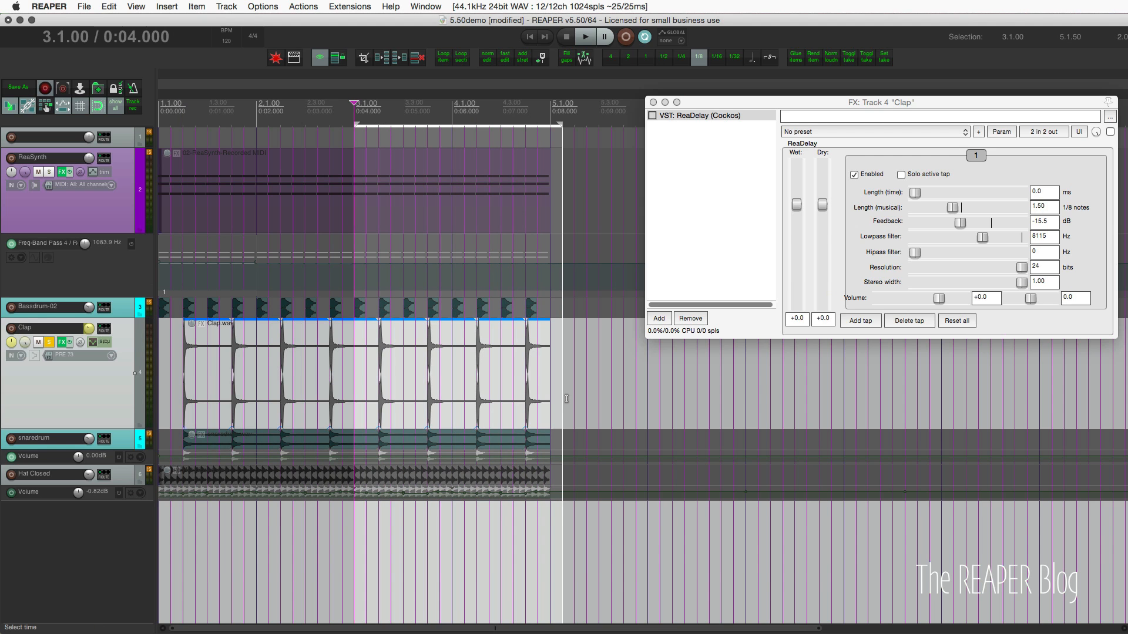
pyautogui.click(1110, 132)
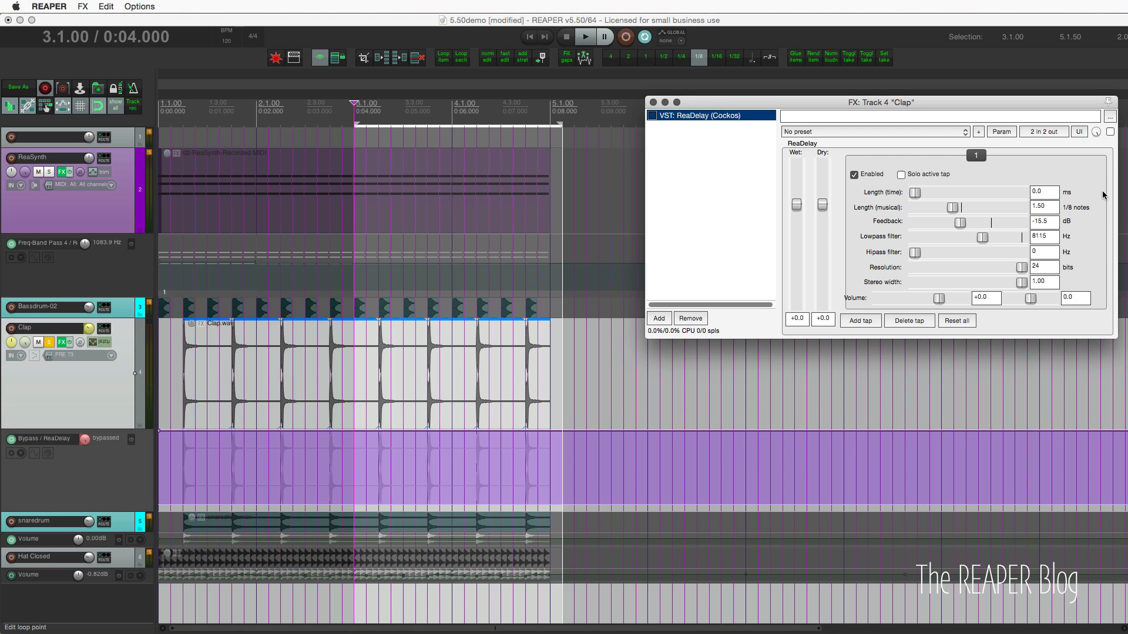
pyautogui.click(1110, 132)
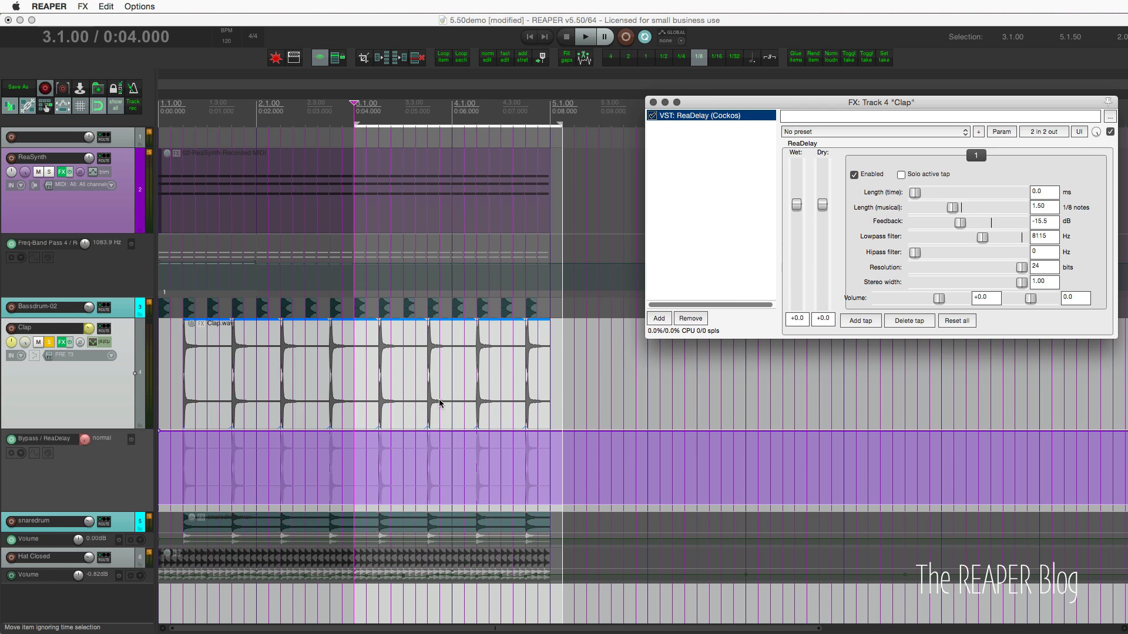
# Step: Write the latched normal ReaDelay state into the Clap track's bypass envelope over the time selection
pyautogui.click(1110, 133)
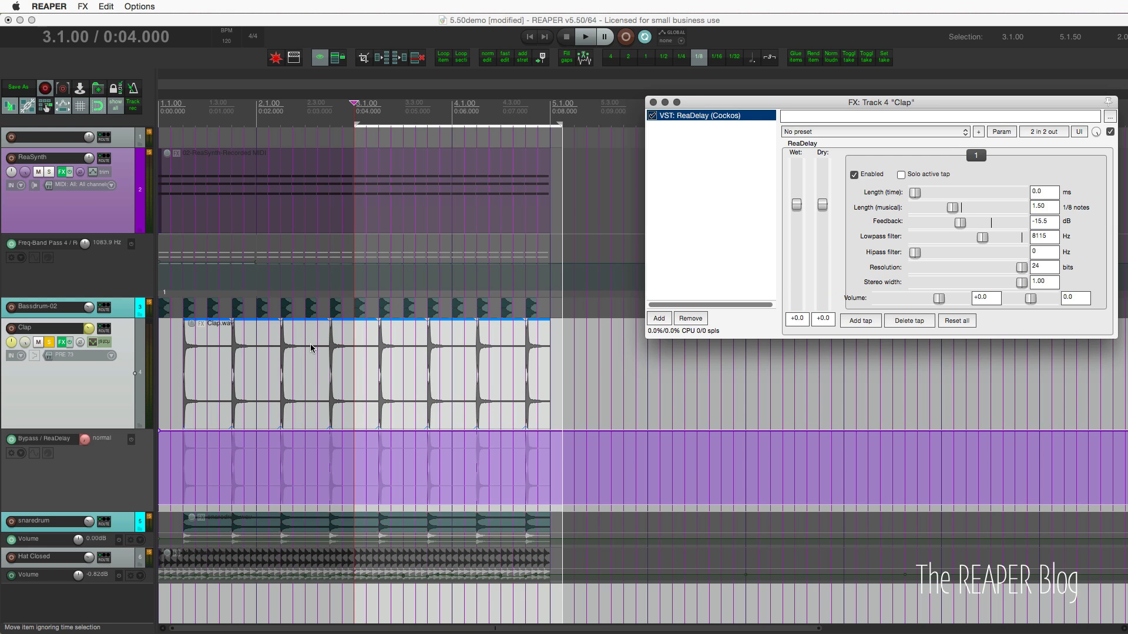
pyautogui.click(327, 20)
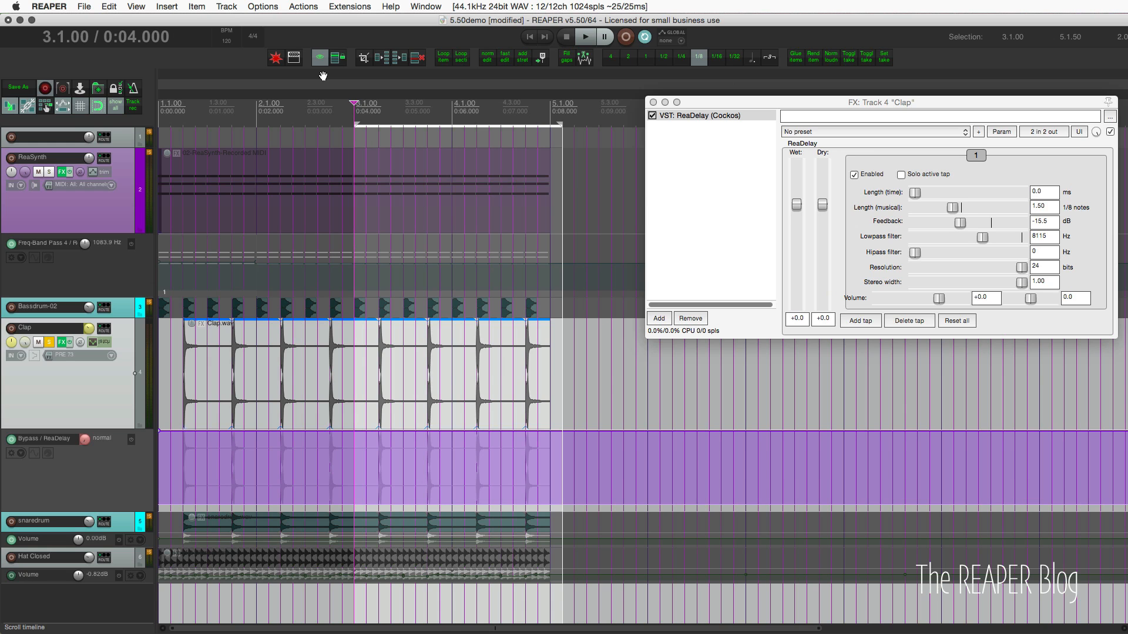
pyautogui.press('super+z')
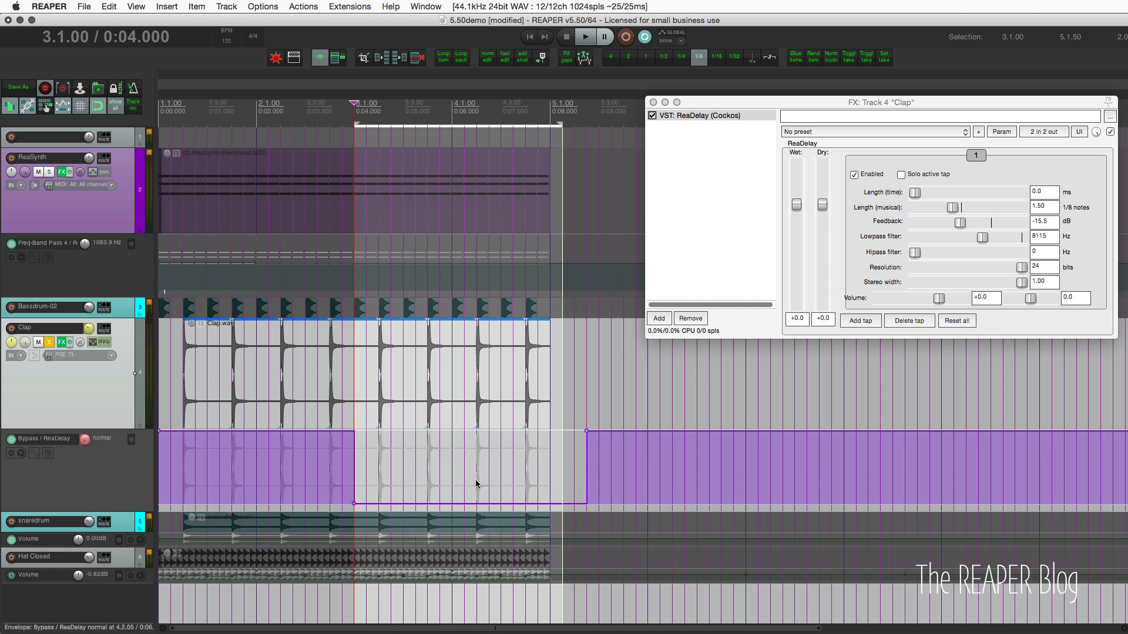
# Step: Add a point at about 2.3.00 on the ReaDelay bypass envelope and clear the time selection
pyautogui.moveTo(281, 433); pyautogui.dragTo(309, 374)
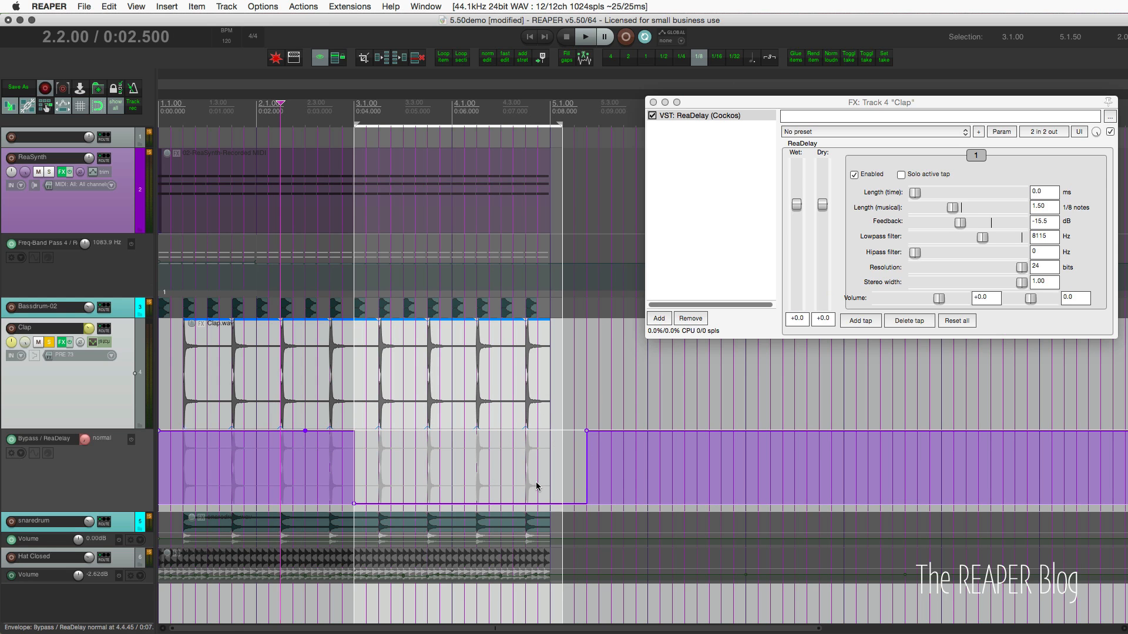
pyautogui.click(467, 480)
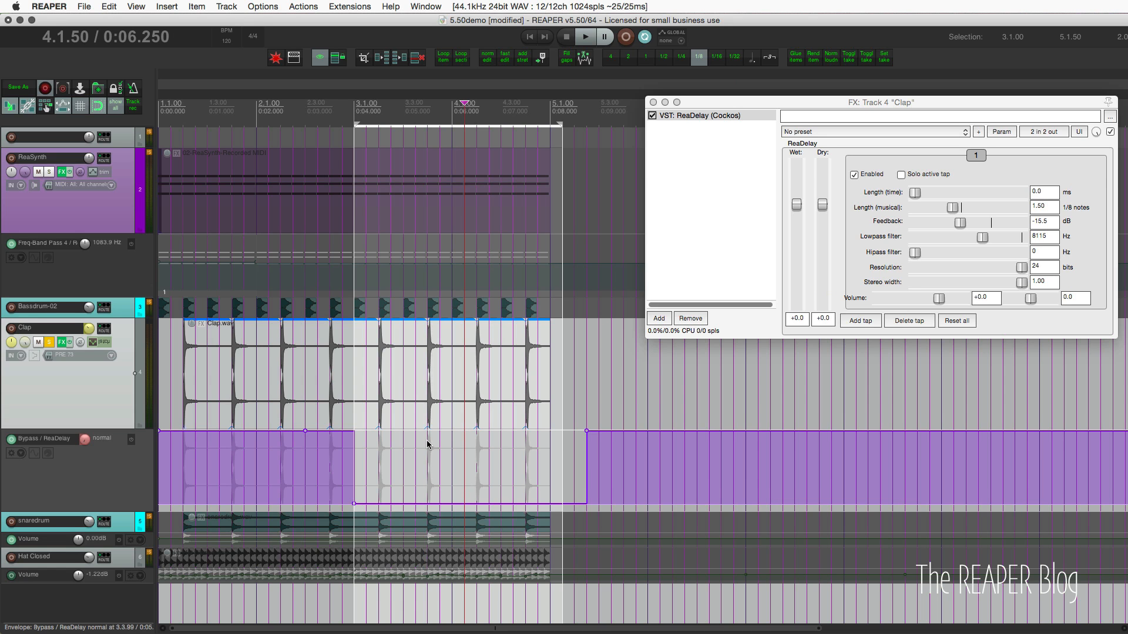
pyautogui.click(427, 479)
# Step: Set the Clap track's automation mode to Read and place the edit cursor at 2.1.50 on the Clap item
pyautogui.click(92, 343)
pyautogui.click(235, 354)
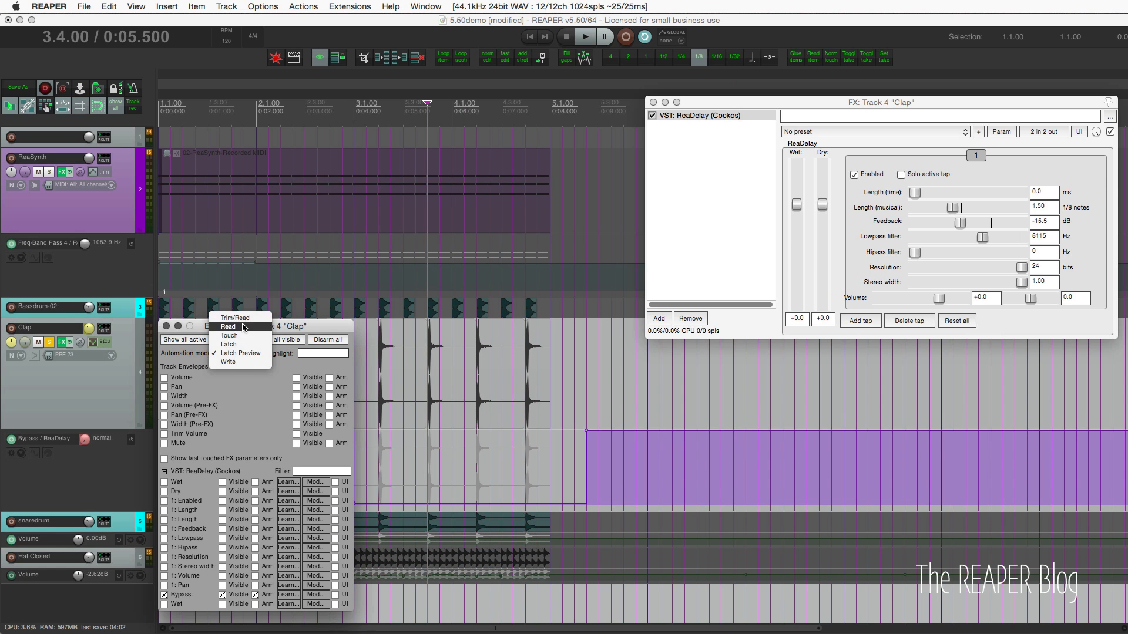
pyautogui.click(235, 327)
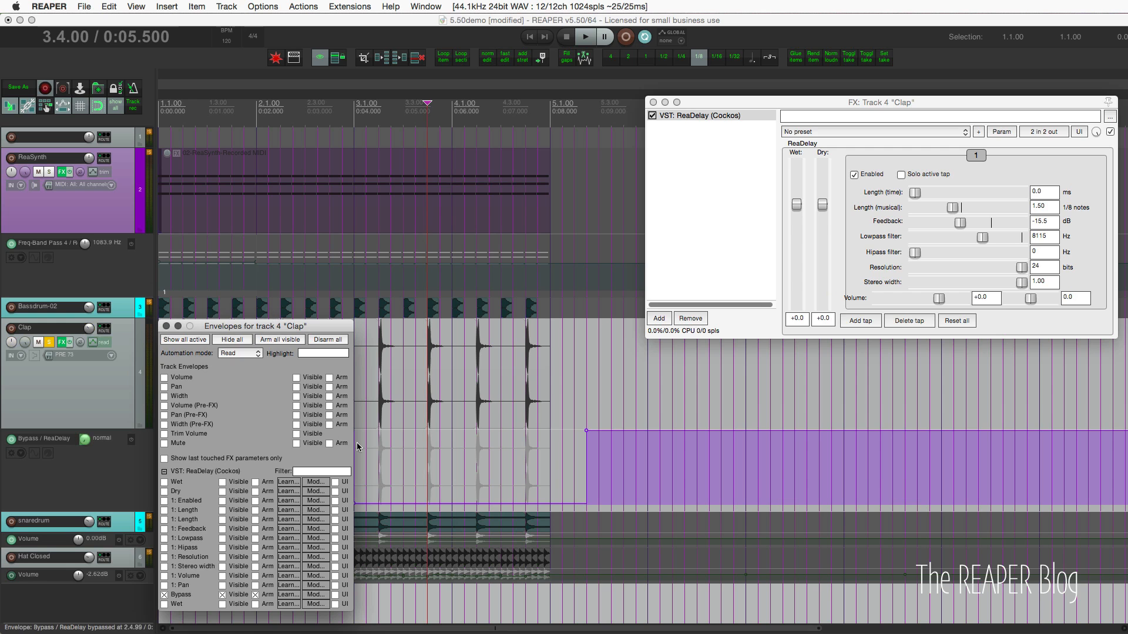
pyautogui.click(166, 326)
pyautogui.click(273, 373)
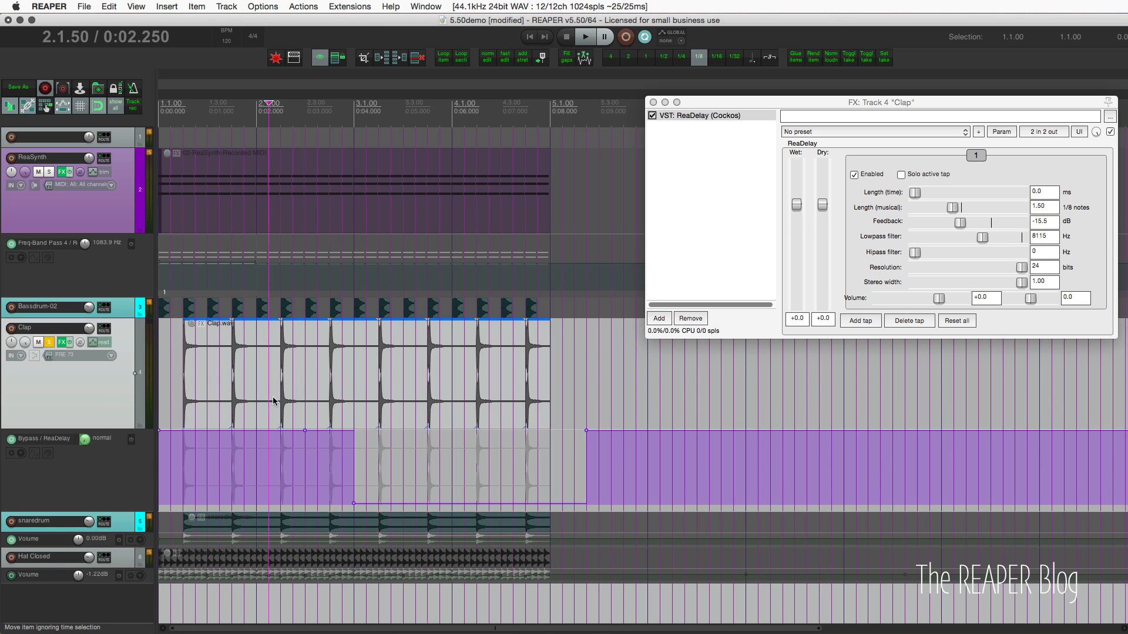
# Step: Play the Clap track from 1.4.00 to hear the ReaDelay bypass automation
pyautogui.click(233, 407)
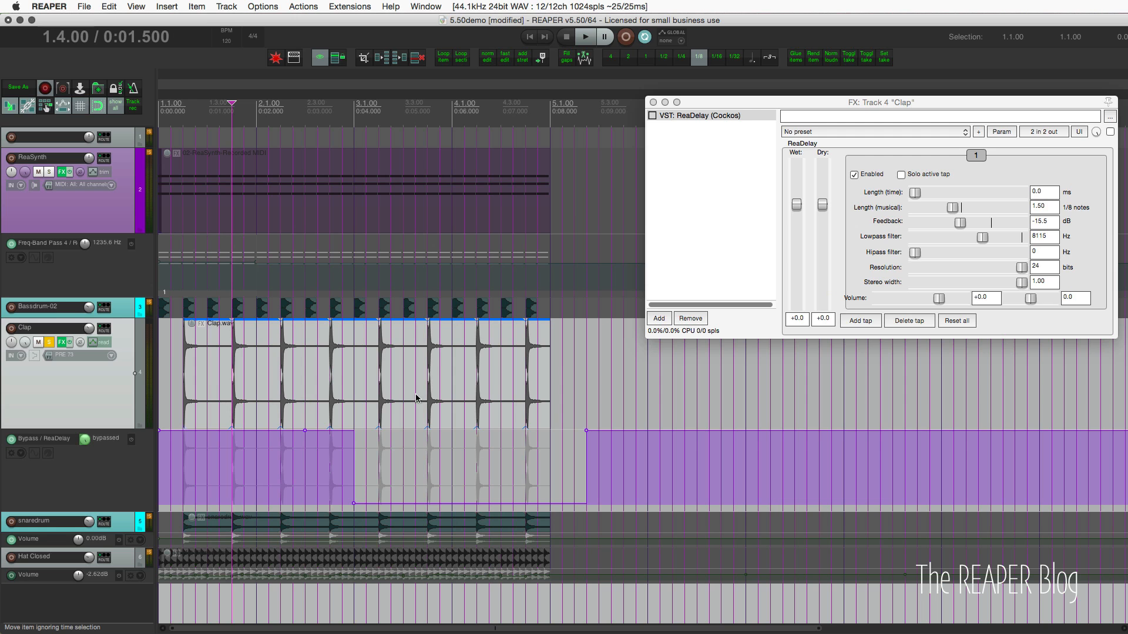
pyautogui.press('space')
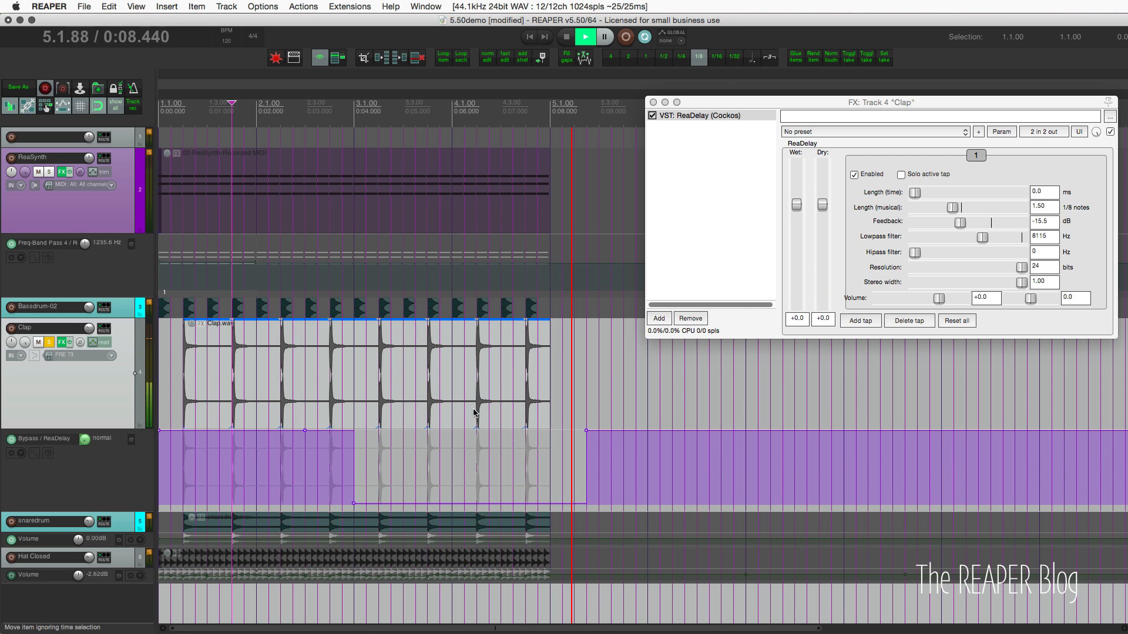
pyautogui.press('space')
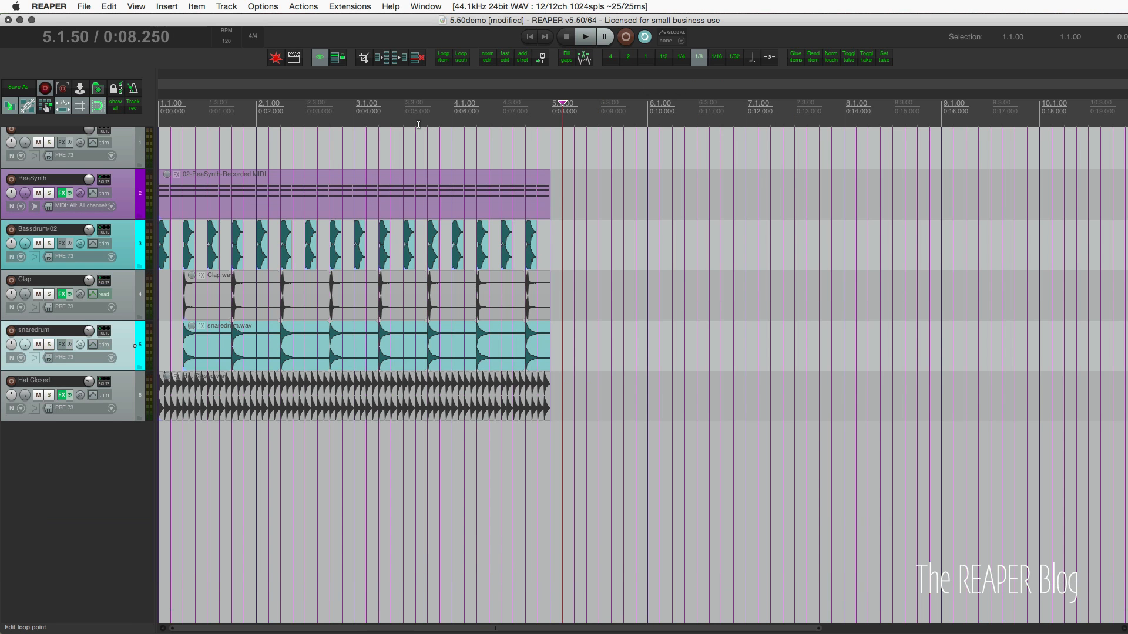
# Step: Enable the metronome and set its beat pattern to Atta in the metronome settings
pyautogui.click(416, 126)
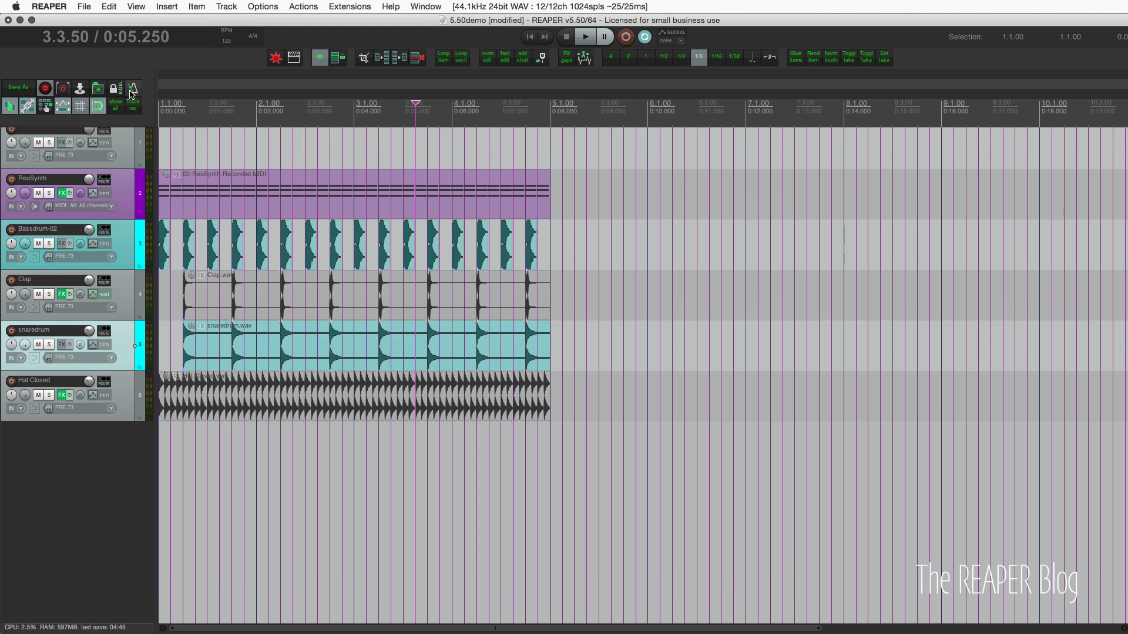
pyautogui.click(132, 90)
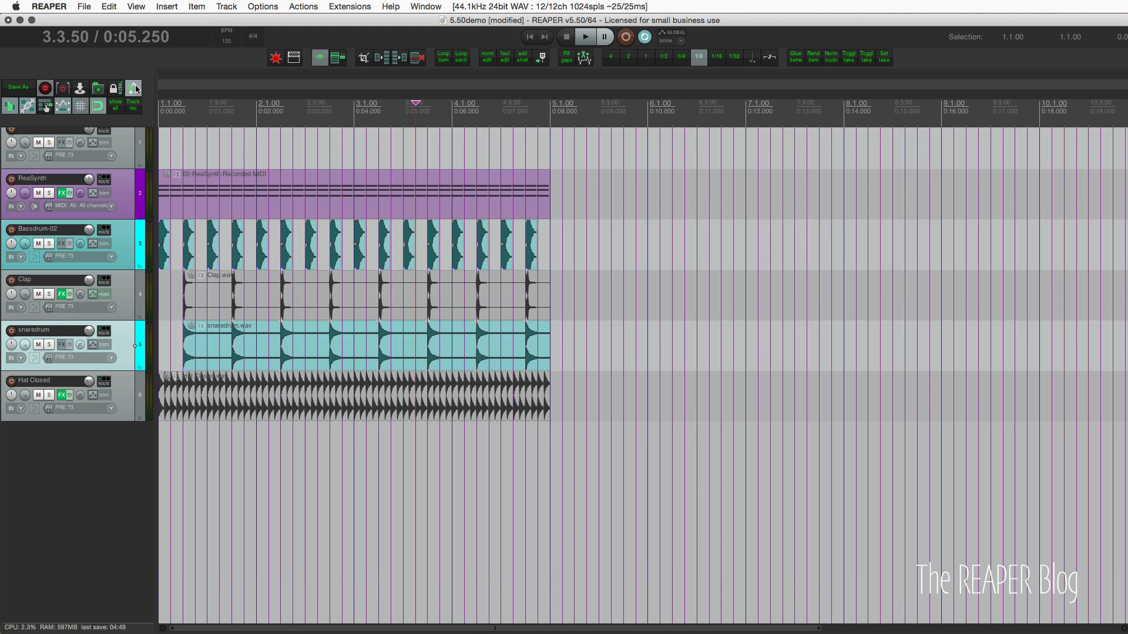
pyautogui.rightClick(135, 89)
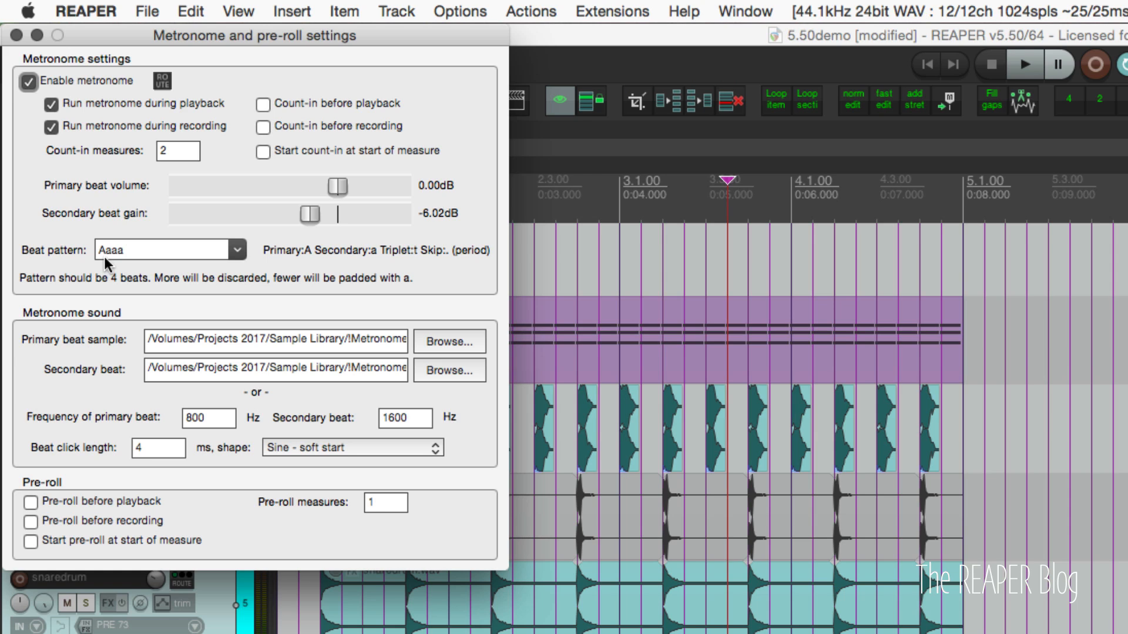
pyautogui.doubleClick(130, 251)
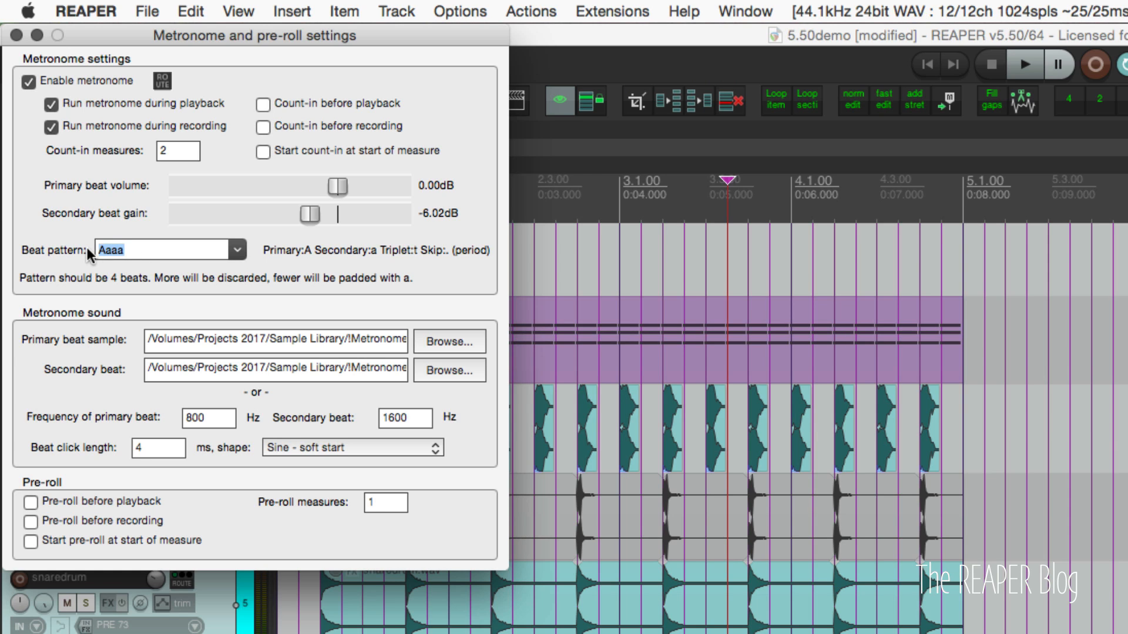
pyautogui.write('Att')
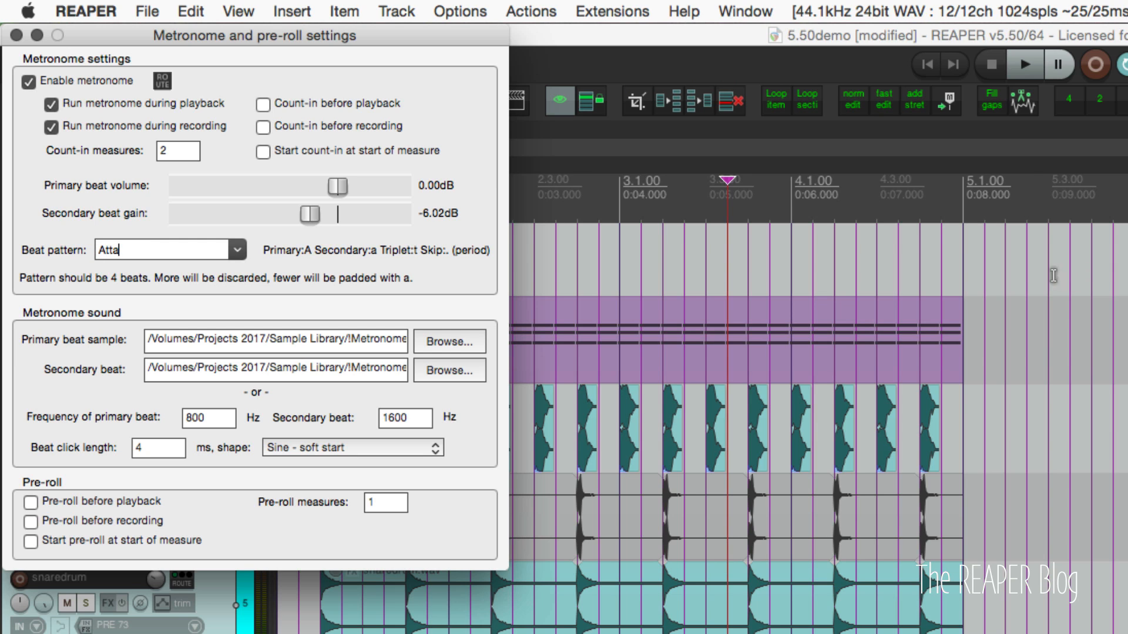
pyautogui.click(1033, 277)
# Step: Play the project from 5.4.50 in the empty area after the items to hear the metronome pattern
pyautogui.click(1115, 256)
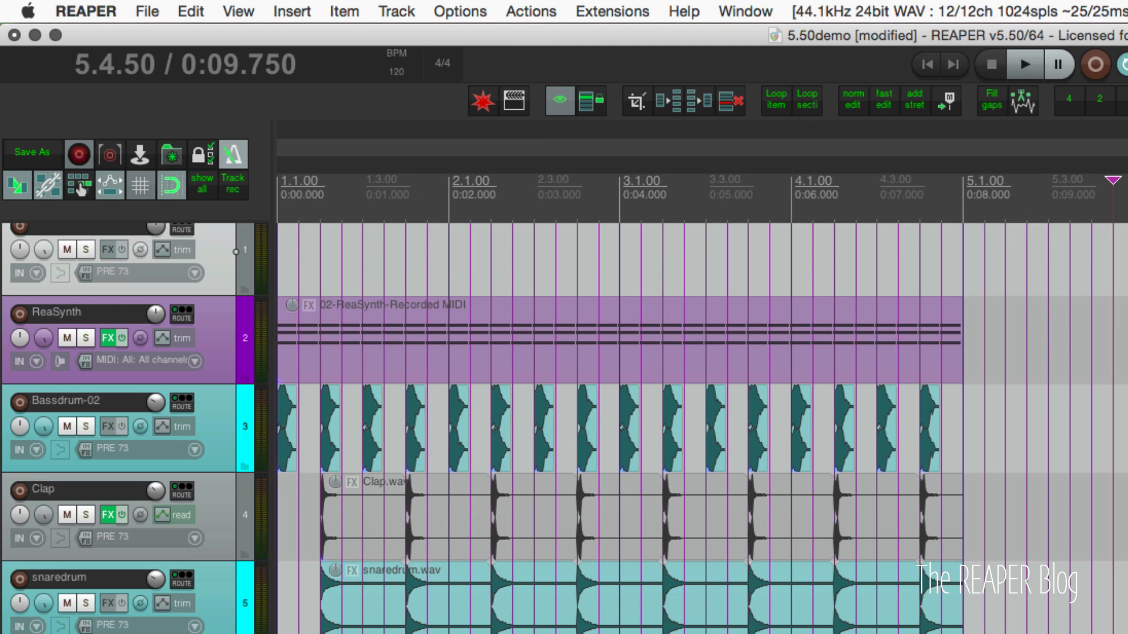
pyautogui.press('space')
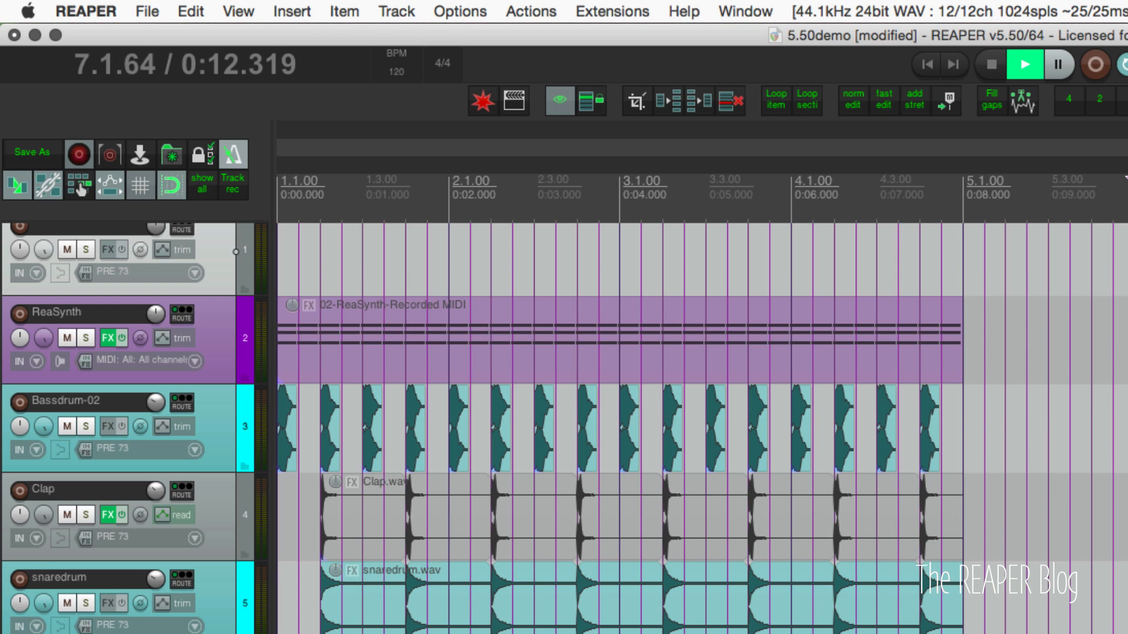
pyautogui.hscroll(4, 702, 429)
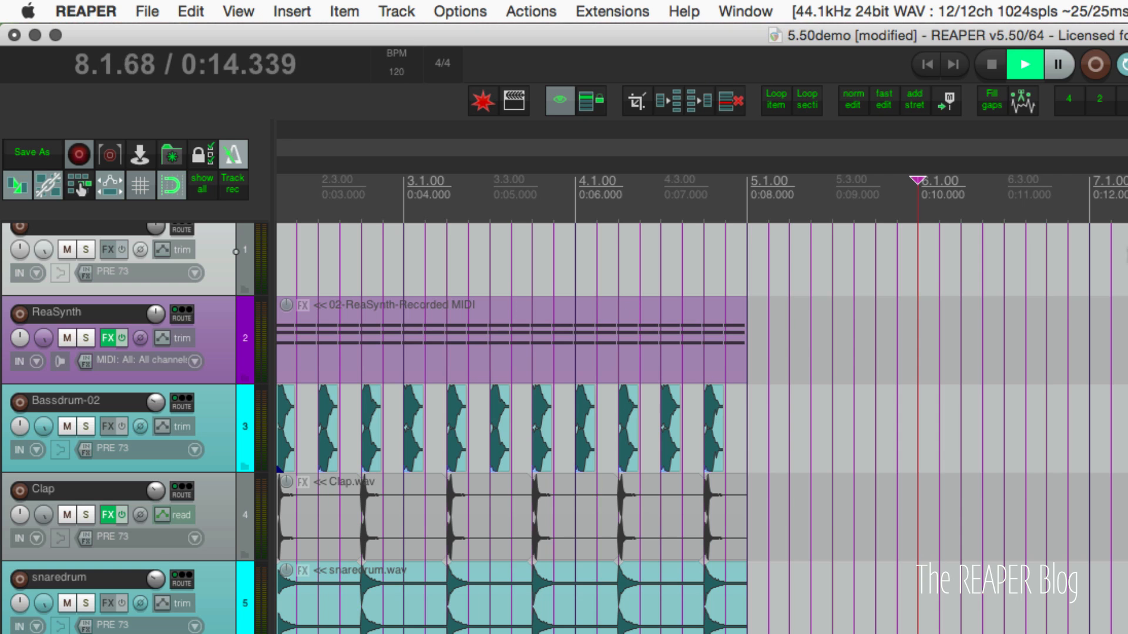
pyautogui.press('space')
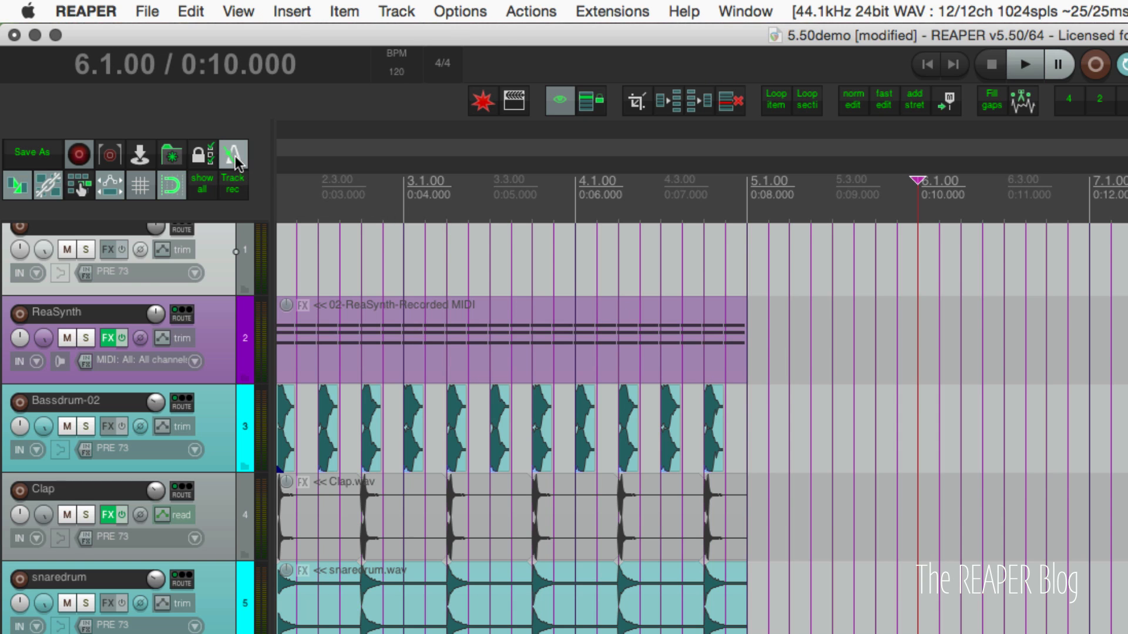
# Step: Set the metronome's beat pattern to taaa and play from 6.1.00 to hear it
pyautogui.rightClick(235, 160)
pyautogui.moveTo(166, 253); pyautogui.dragTo(92, 252)
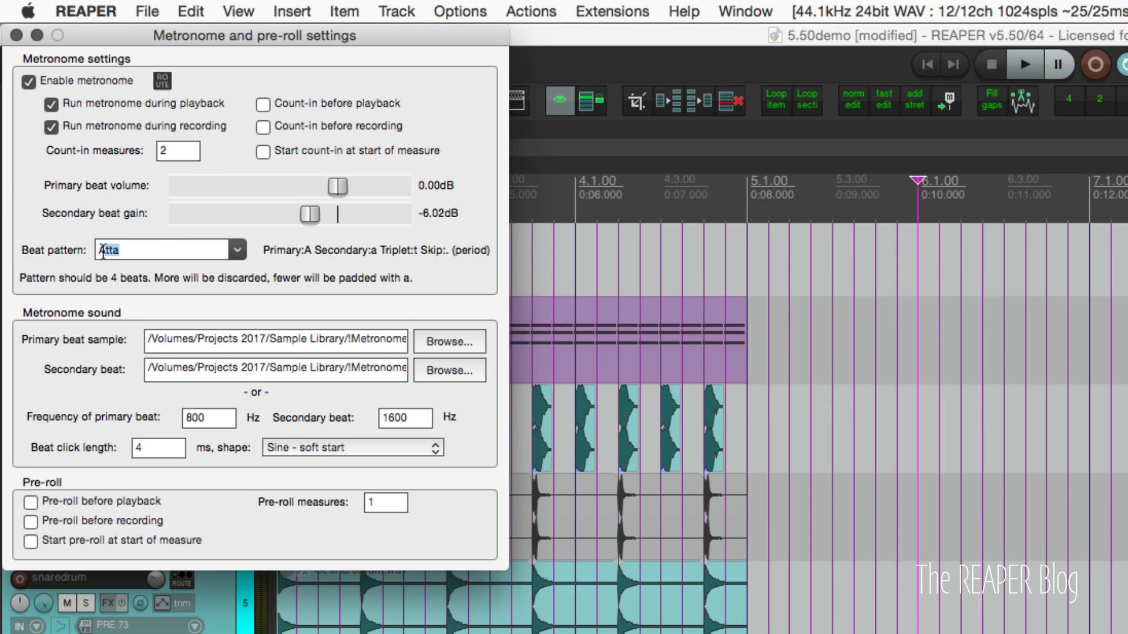
pyautogui.write('taaa')
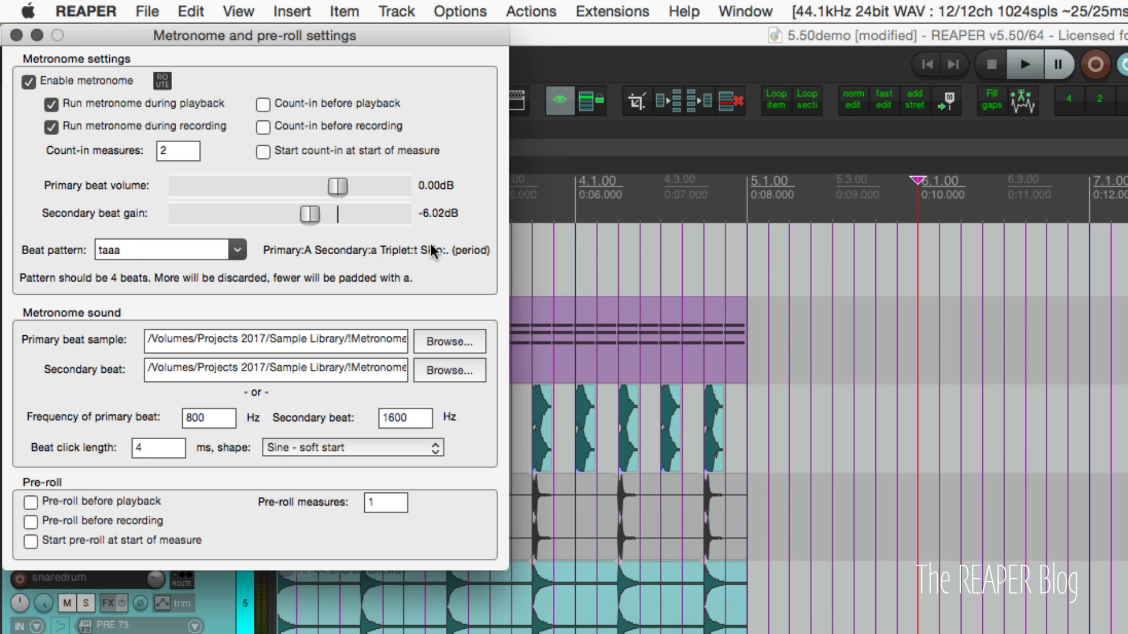
pyautogui.click(915, 263)
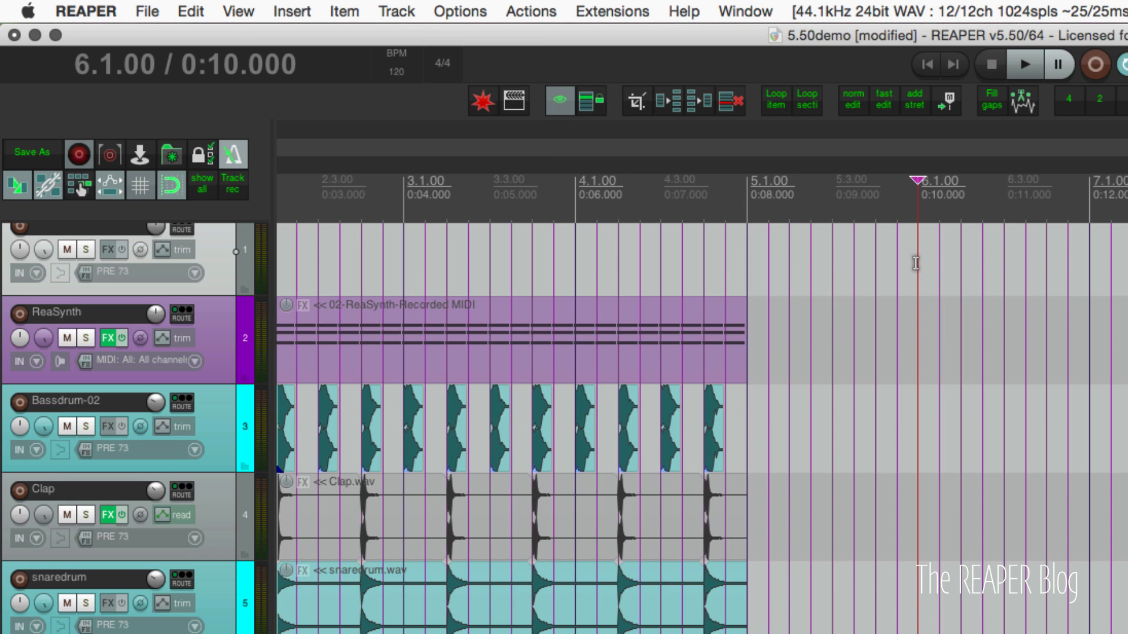
pyautogui.press('space')
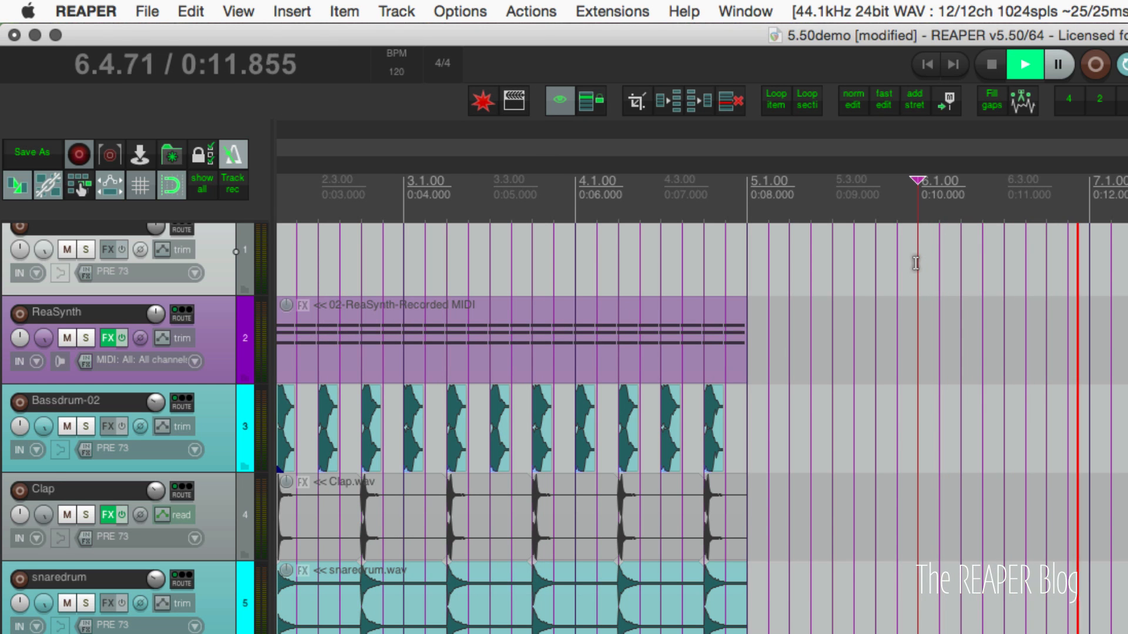
pyautogui.press('space')
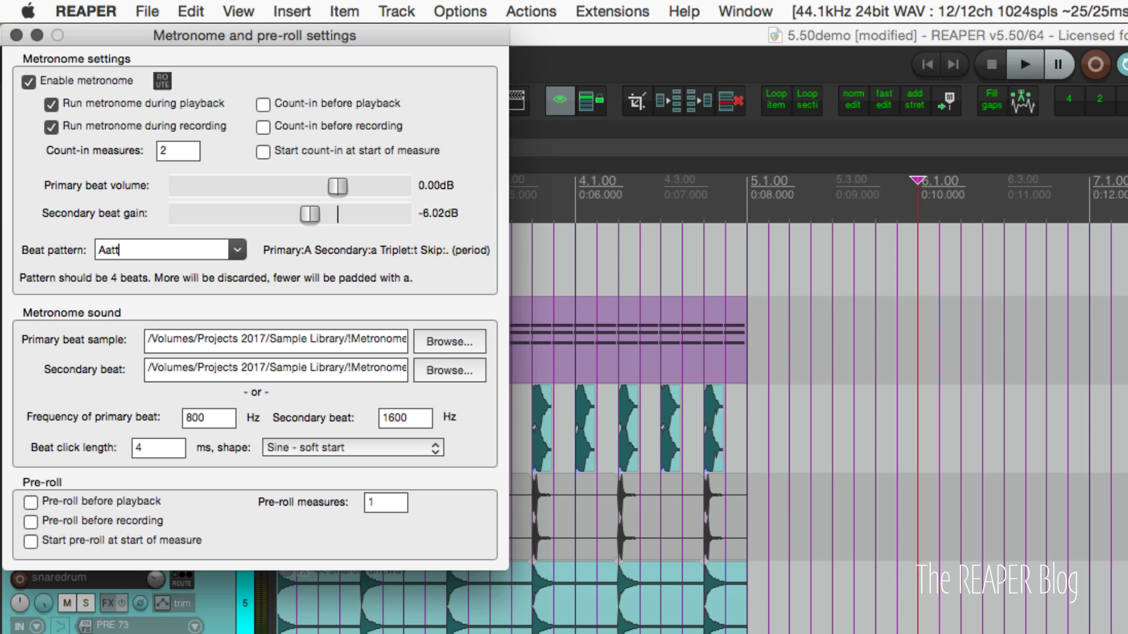
# Step: Set the metronome's beat pattern to Aatt and play from 6.1.00 to hear it
pyautogui.press('Escape')
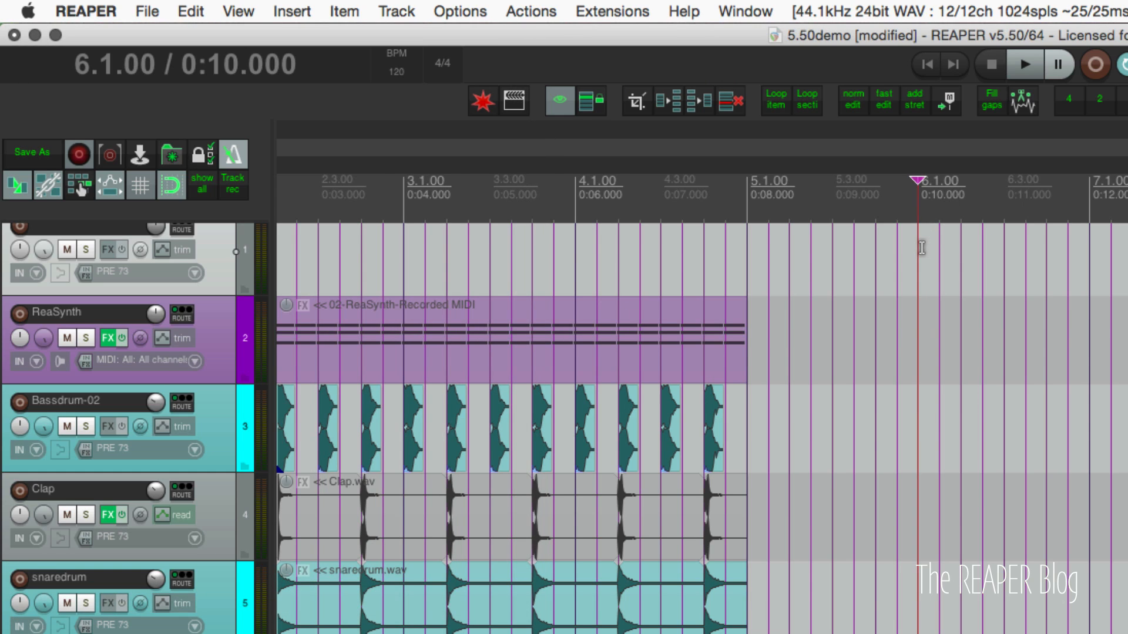
pyautogui.press('space')
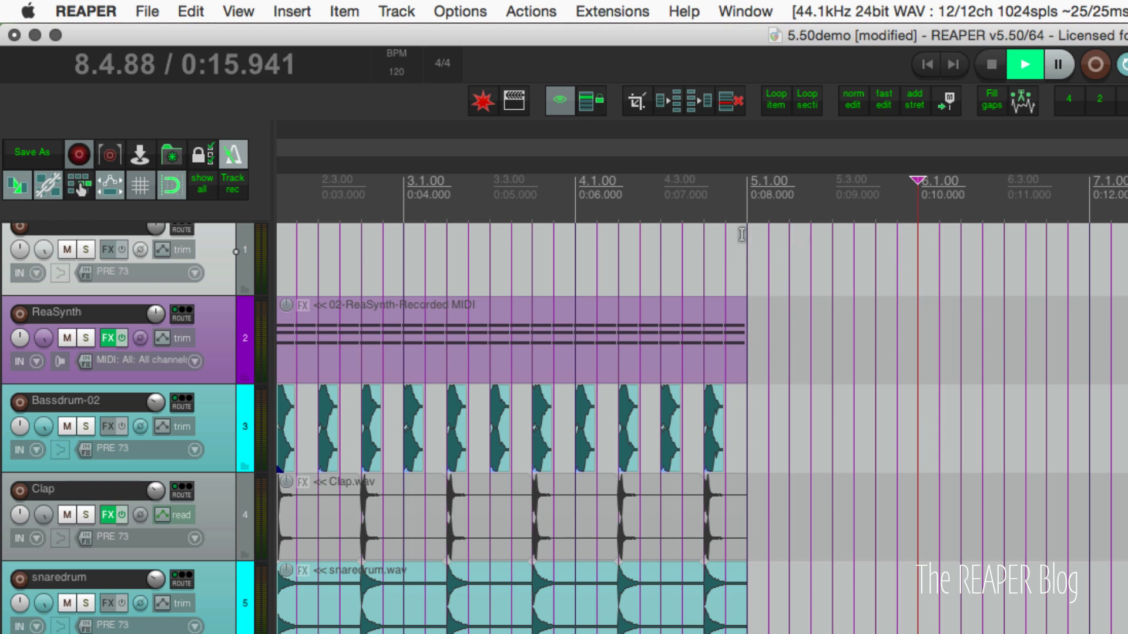
pyautogui.press('space')
# Step: Set the metronome's beat pattern to Aa.t and play from 6.1.00 to hear it
pyautogui.rightClick(235, 156)
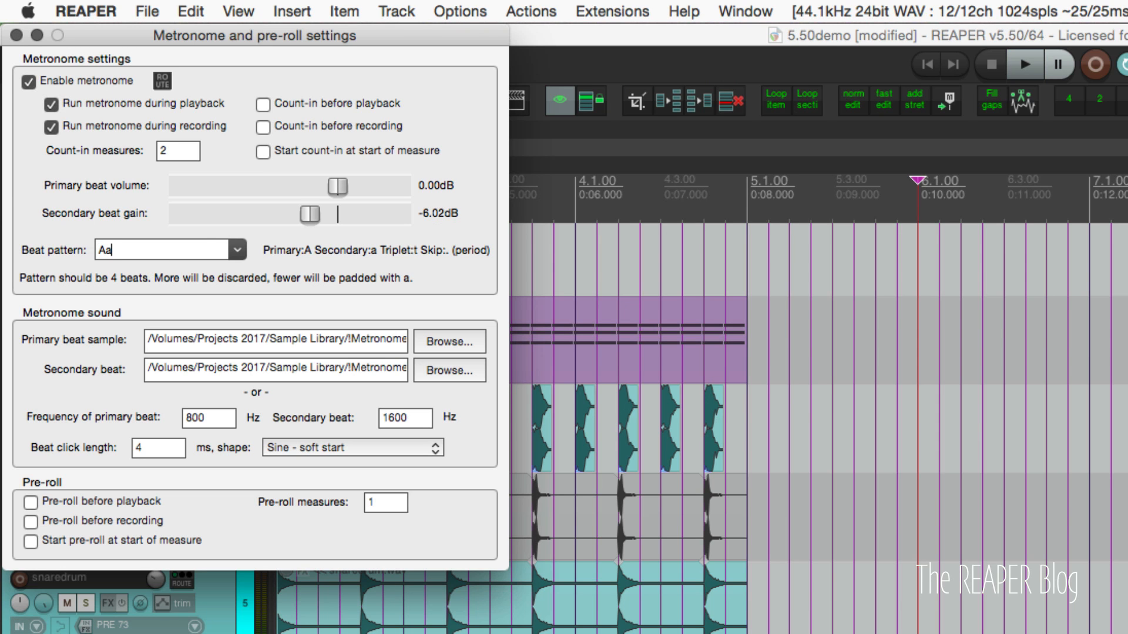
pyautogui.write('.t')
pyautogui.click(918, 258)
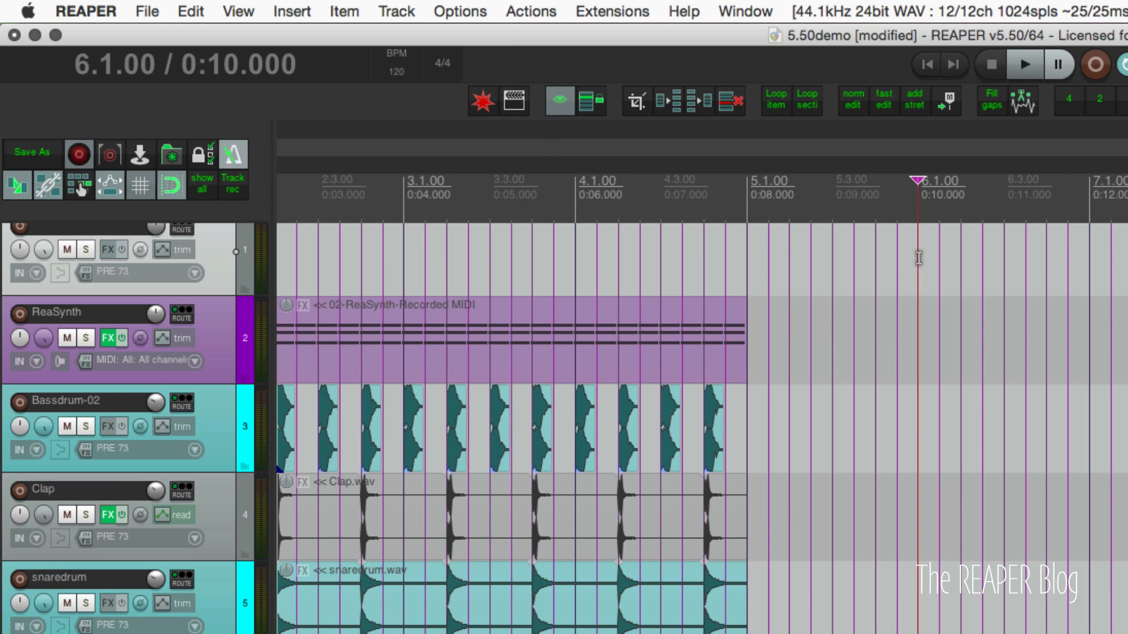
pyautogui.press('space')
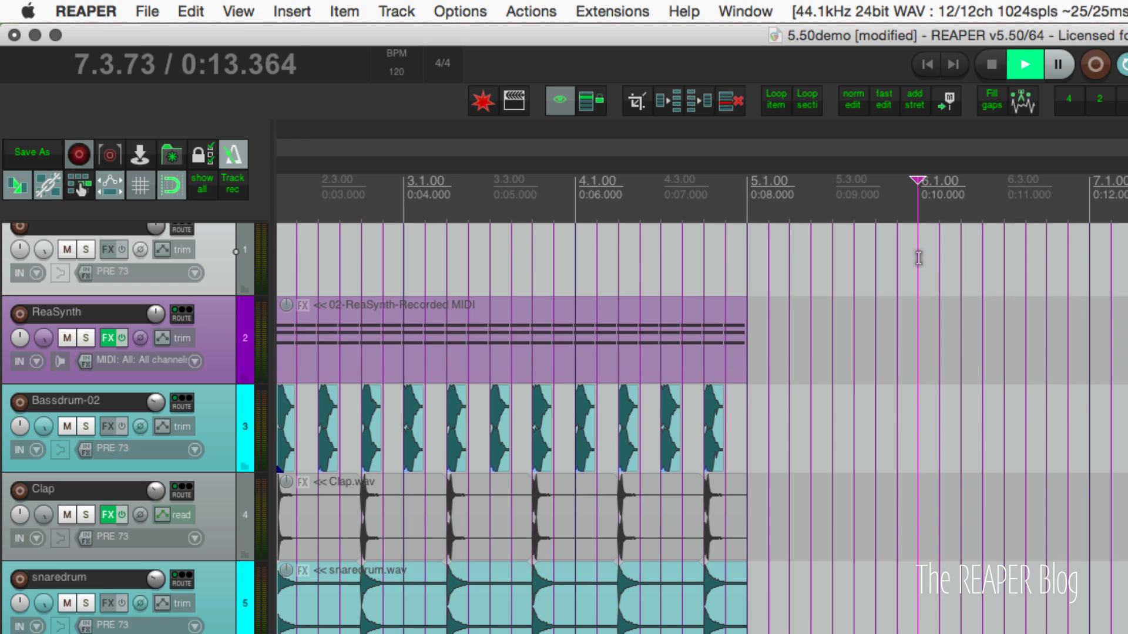
pyautogui.press('space')
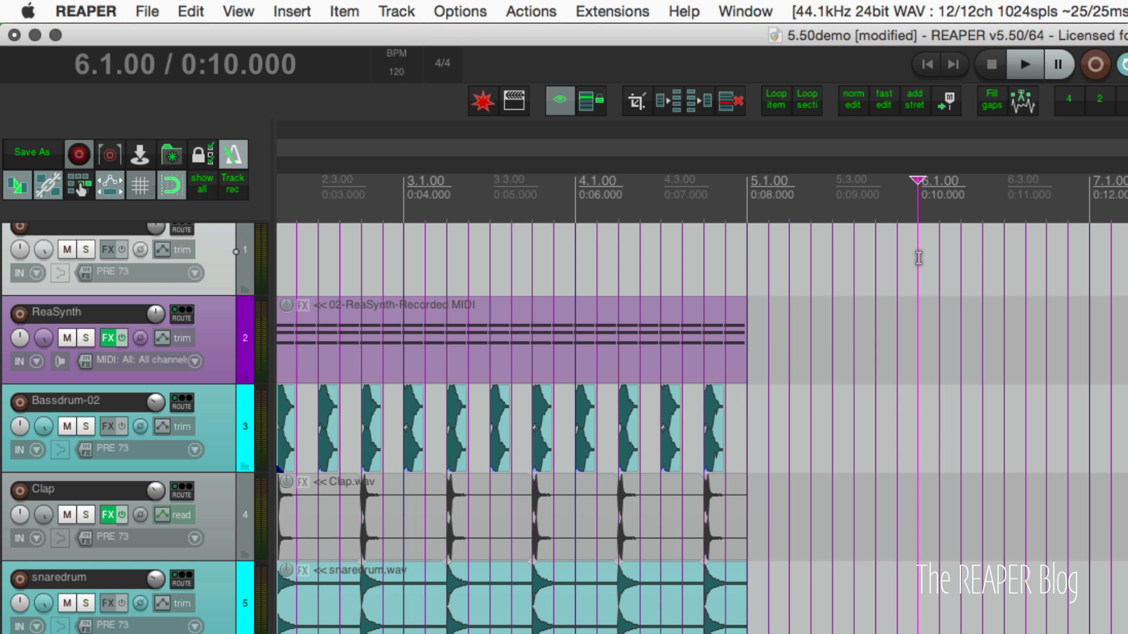
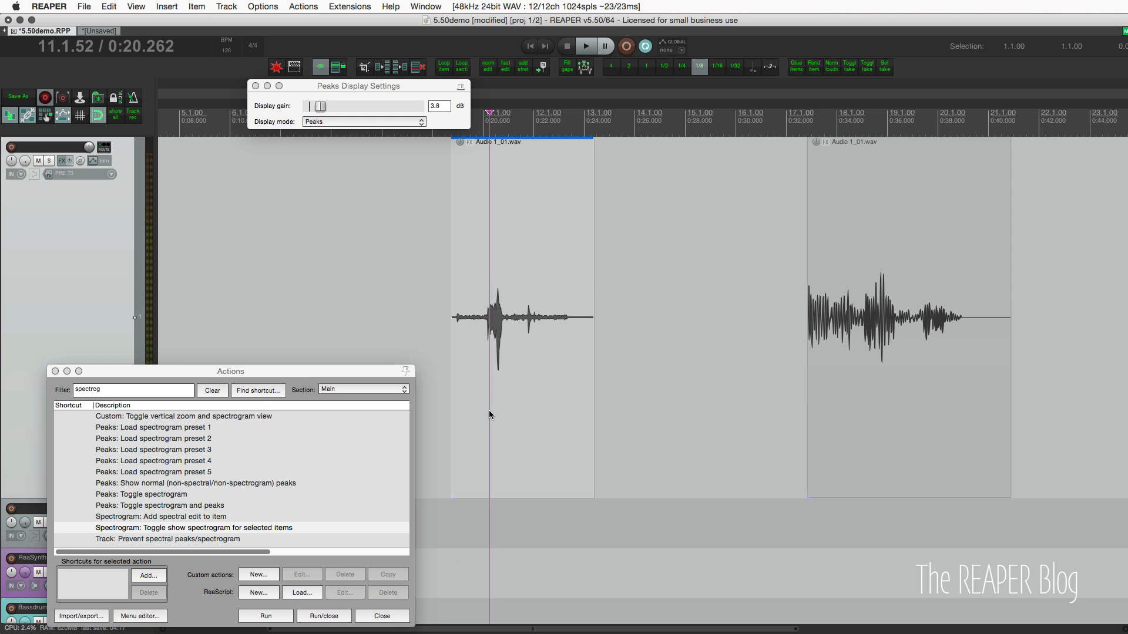
# Step: Select both Audio 1_01.wav items and run the action "Spectrogram: Toggle show spectrogram for selected items"
pyautogui.keyDown('shift'); pyautogui.click(929, 422); pyautogui.keyUp('shift')
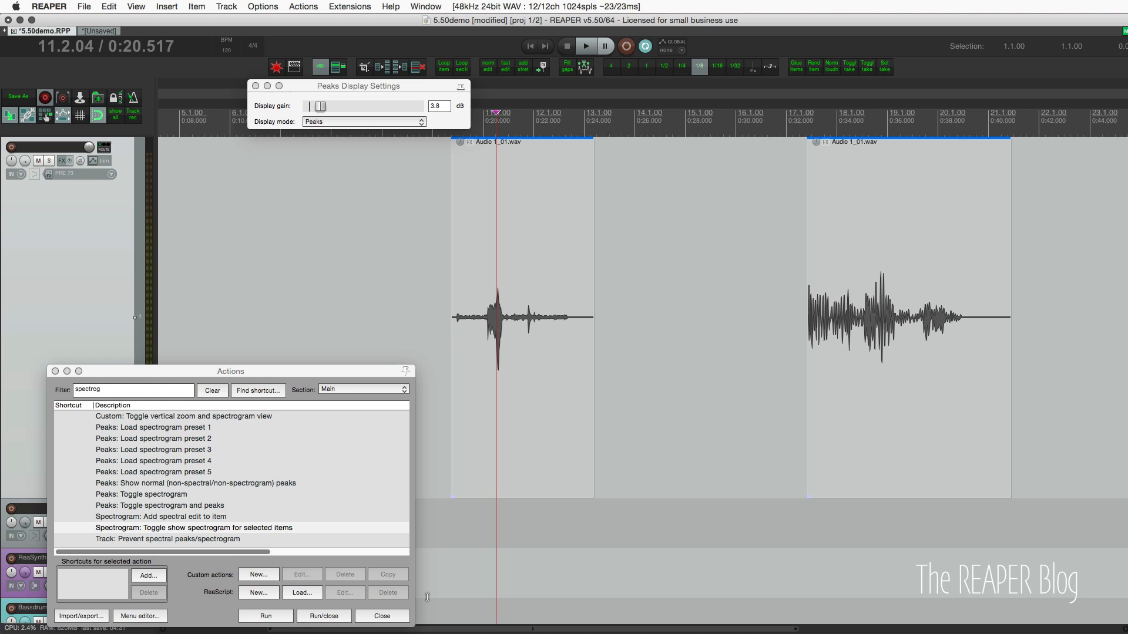
pyautogui.moveTo(241, 373); pyautogui.dragTo(252, 328)
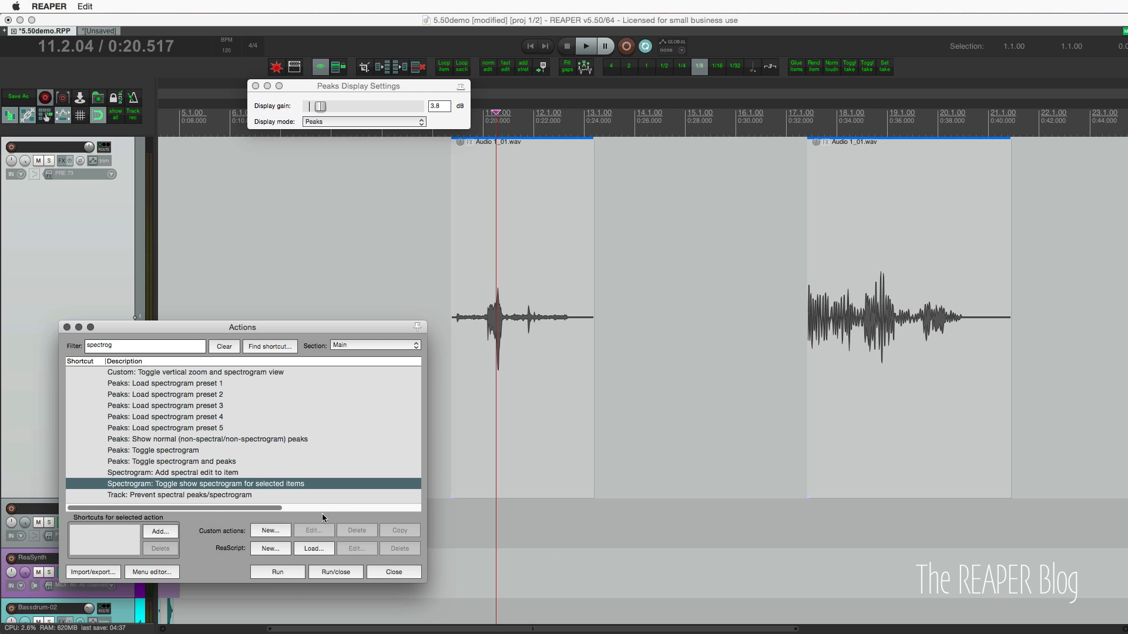
pyautogui.click(277, 573)
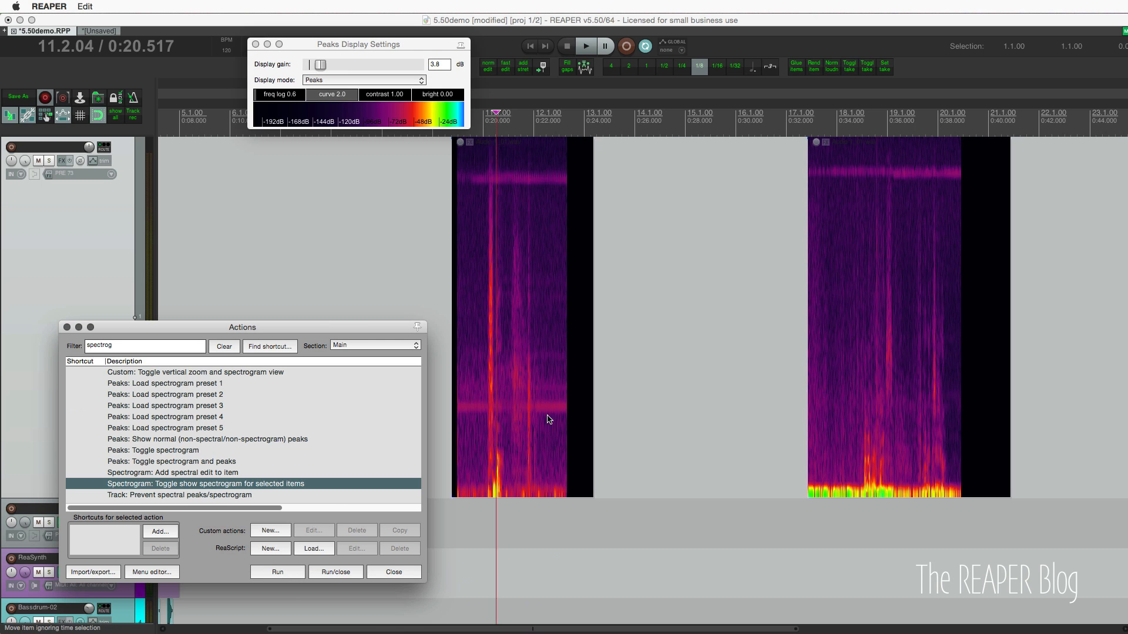
# Step: Move the Actions window clear of the first item's spectrogram and set the spectrogram curve to 1.8
pyautogui.click(550, 419)
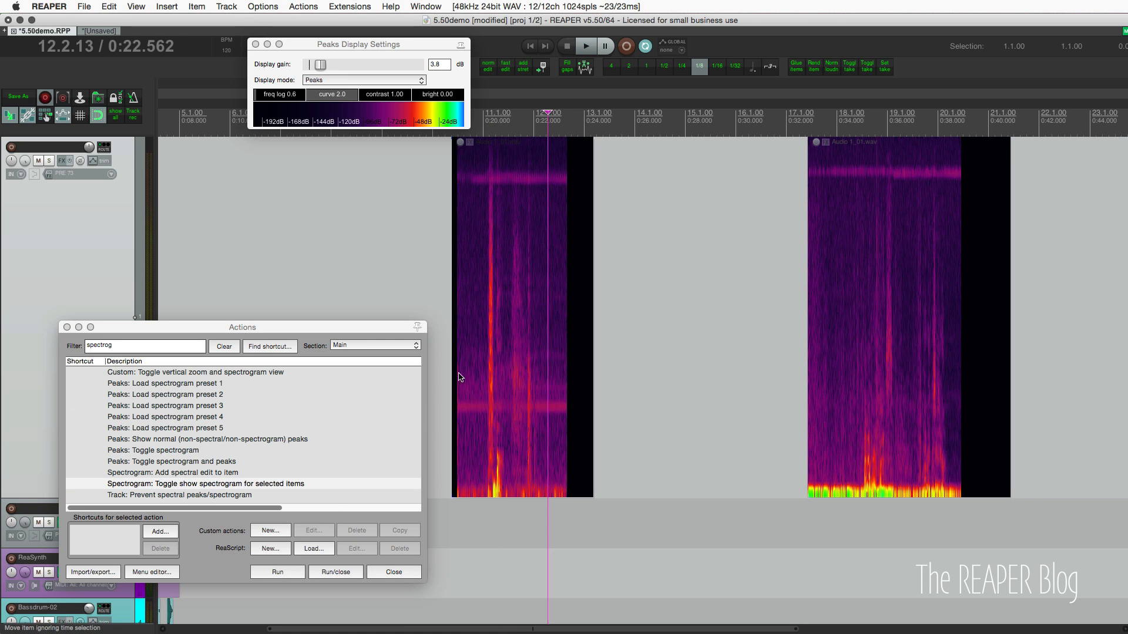
pyautogui.click(517, 370)
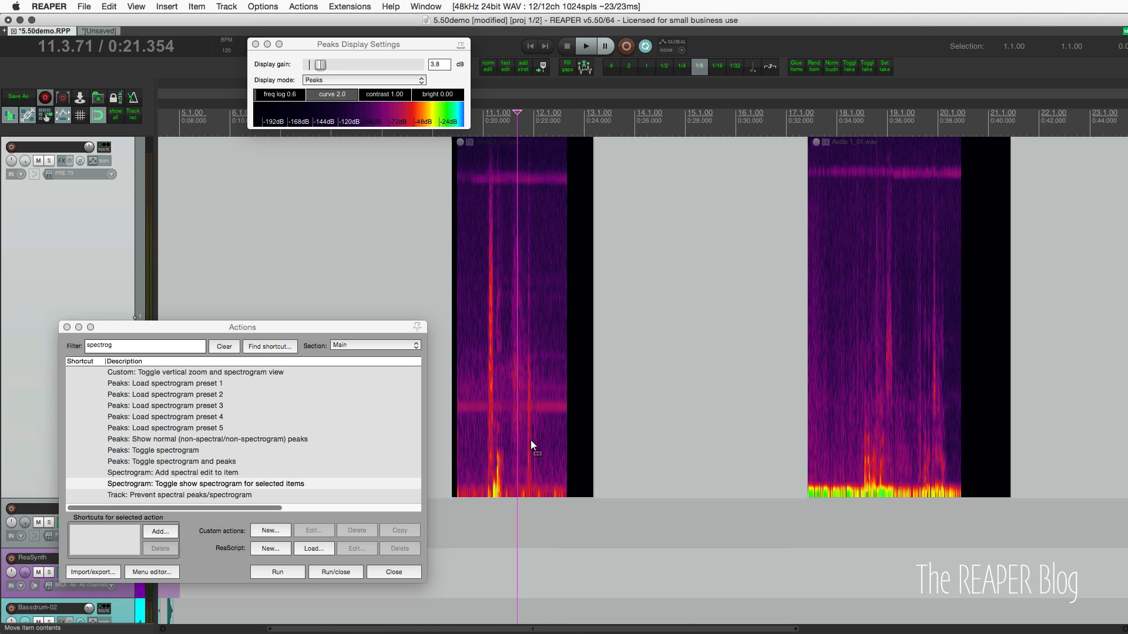
pyautogui.scroll(8, 530, 440)
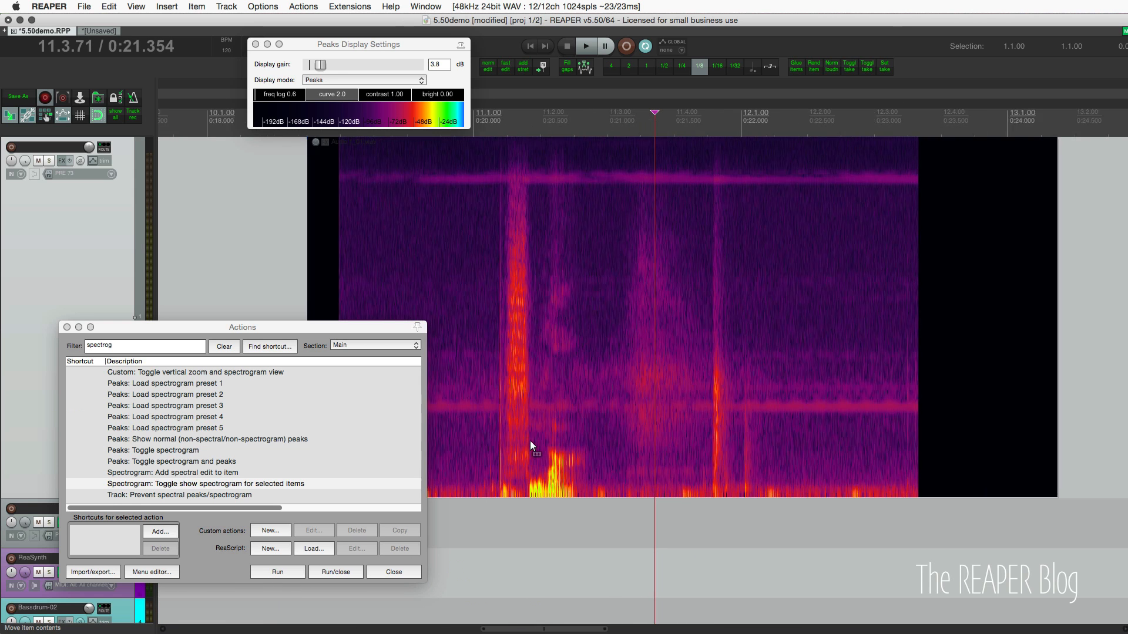
pyautogui.scroll(1, 530, 441)
pyautogui.moveTo(323, 328); pyautogui.dragTo(223, 328)
pyautogui.click(397, 312)
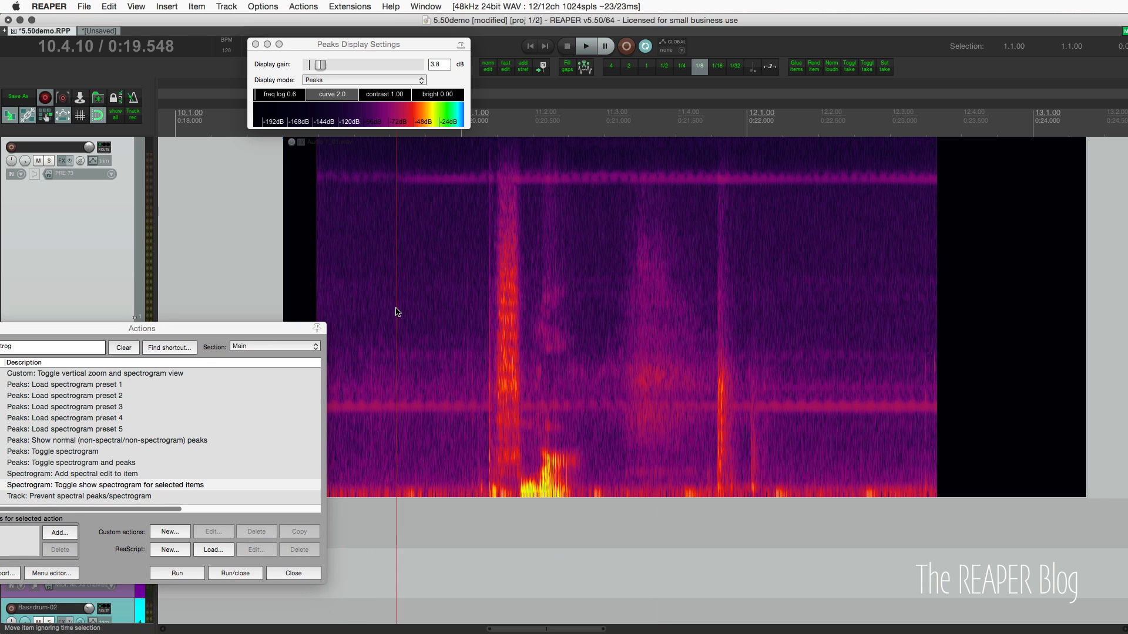
pyautogui.click(336, 98)
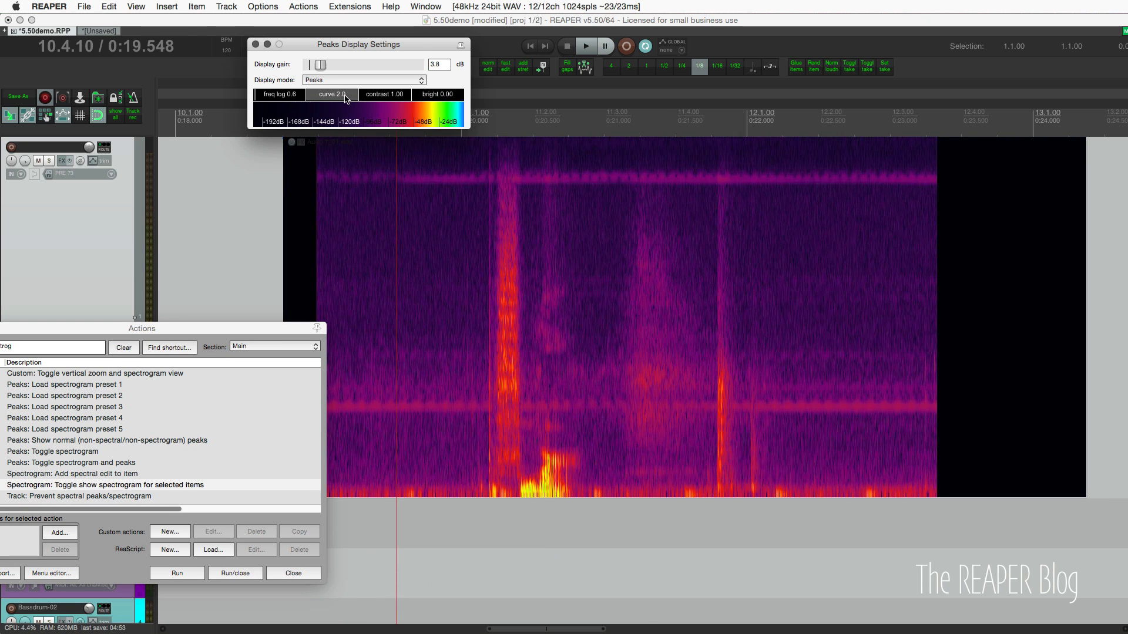
pyautogui.moveTo(345, 95); pyautogui.dragTo(329, 70)
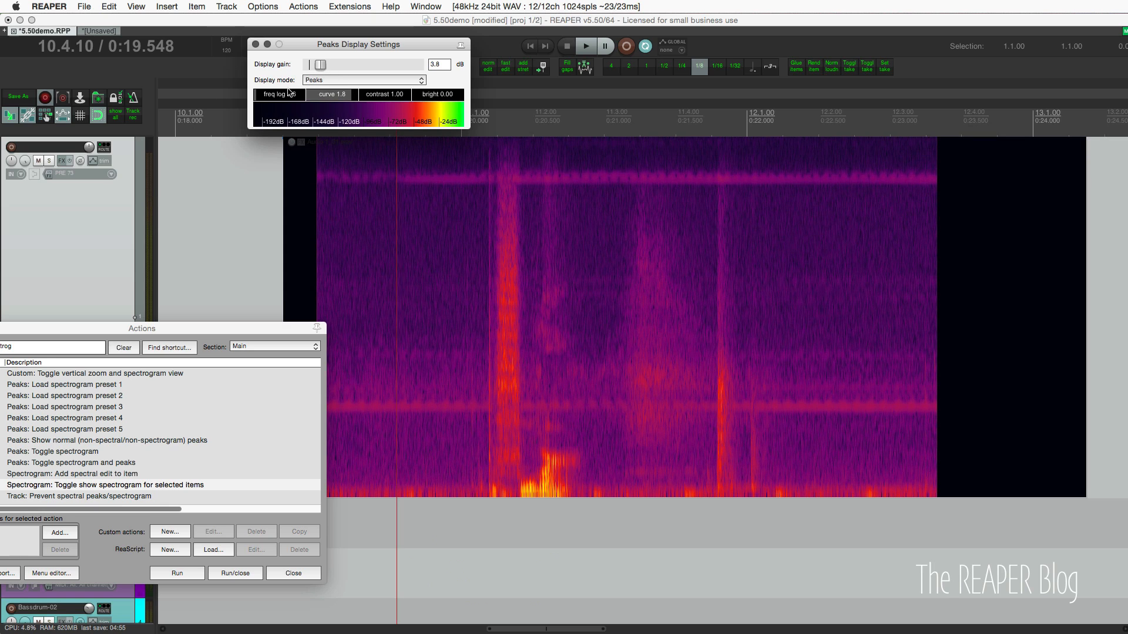
# Step: Set the spectrogram's frequency log to 1.6, contrast to 1.28 and brightness to 0.09, and shift its color gradient toward red and yellow
pyautogui.moveTo(278, 95); pyautogui.dragTo(285, 96)
pyautogui.moveTo(396, 97); pyautogui.dragTo(438, 98)
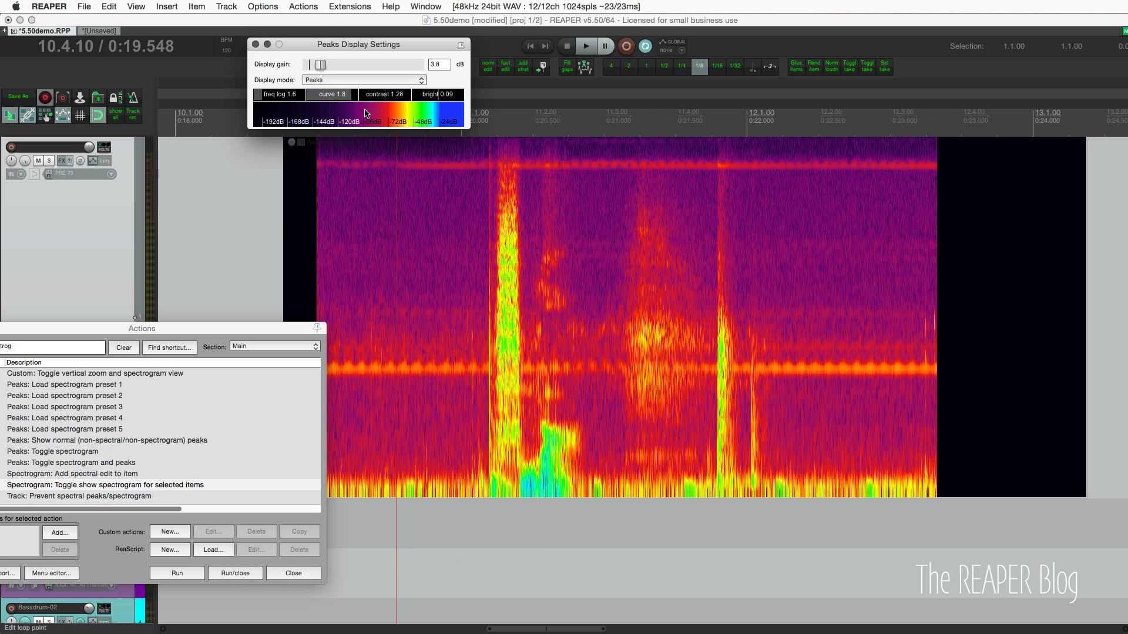
pyautogui.moveTo(364, 110); pyautogui.dragTo(399, 121)
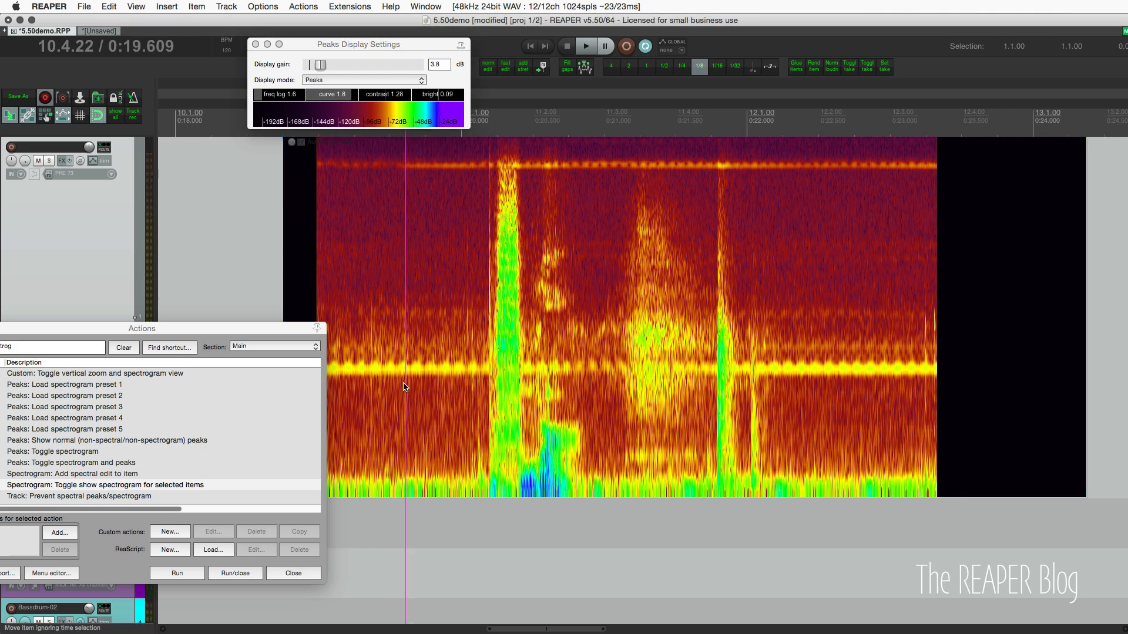
# Step: Move the Actions window clear of the first item's spectrogram and play the item from about 10.2.62 to hear its noise
pyautogui.moveTo(275, 327); pyautogui.dragTo(233, 412)
pyautogui.click(308, 391)
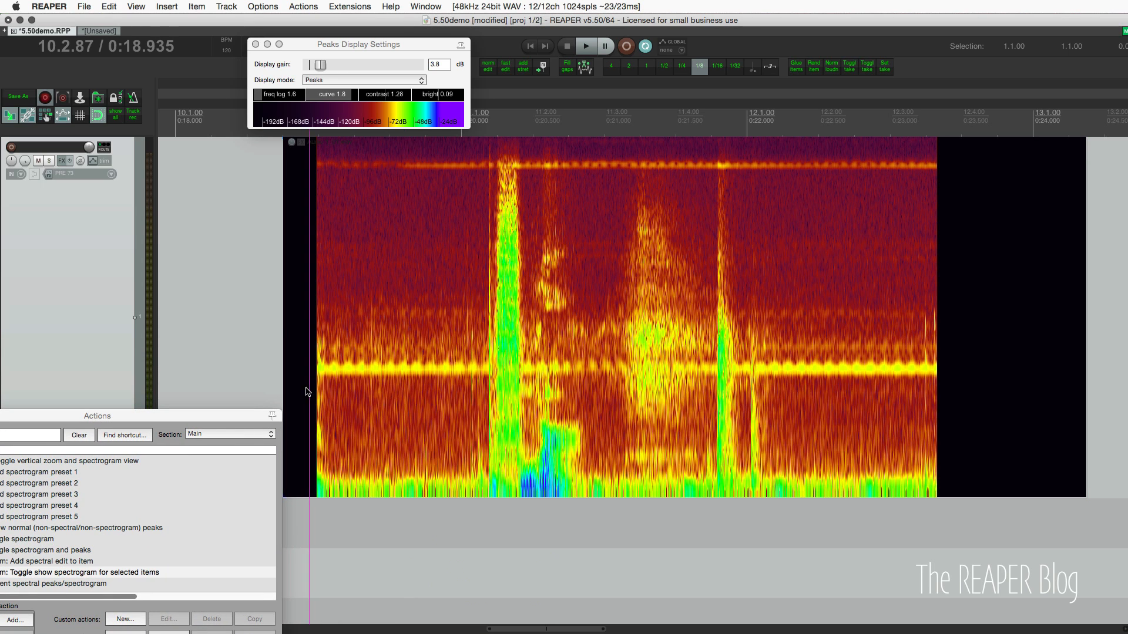
pyautogui.click(291, 325)
pyautogui.press('space')
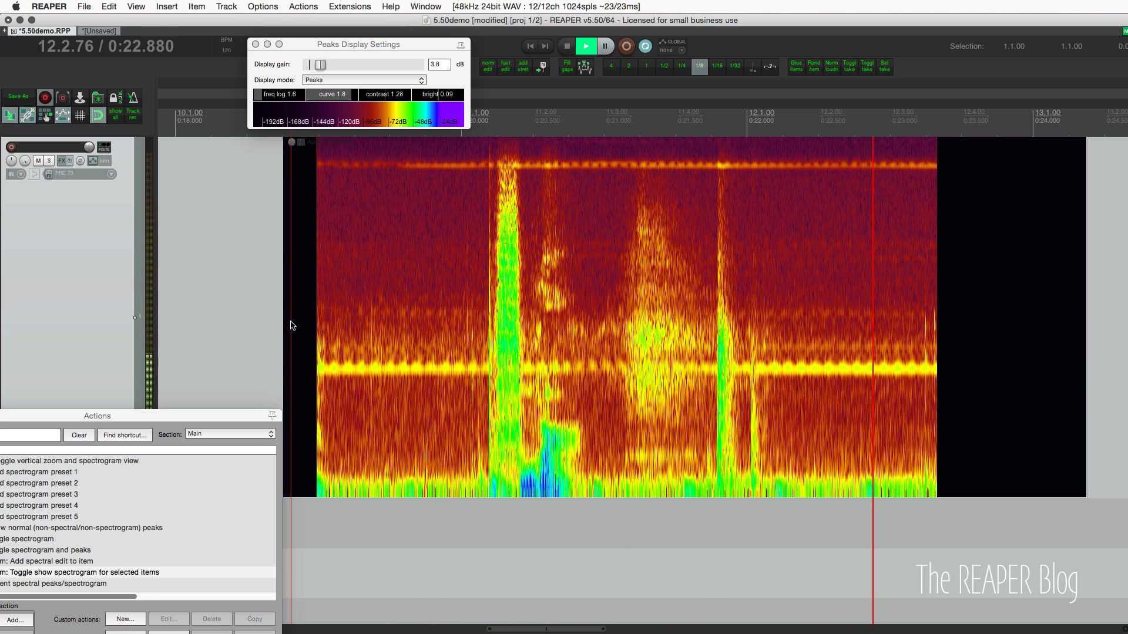
pyautogui.press('space')
pyautogui.press('space')
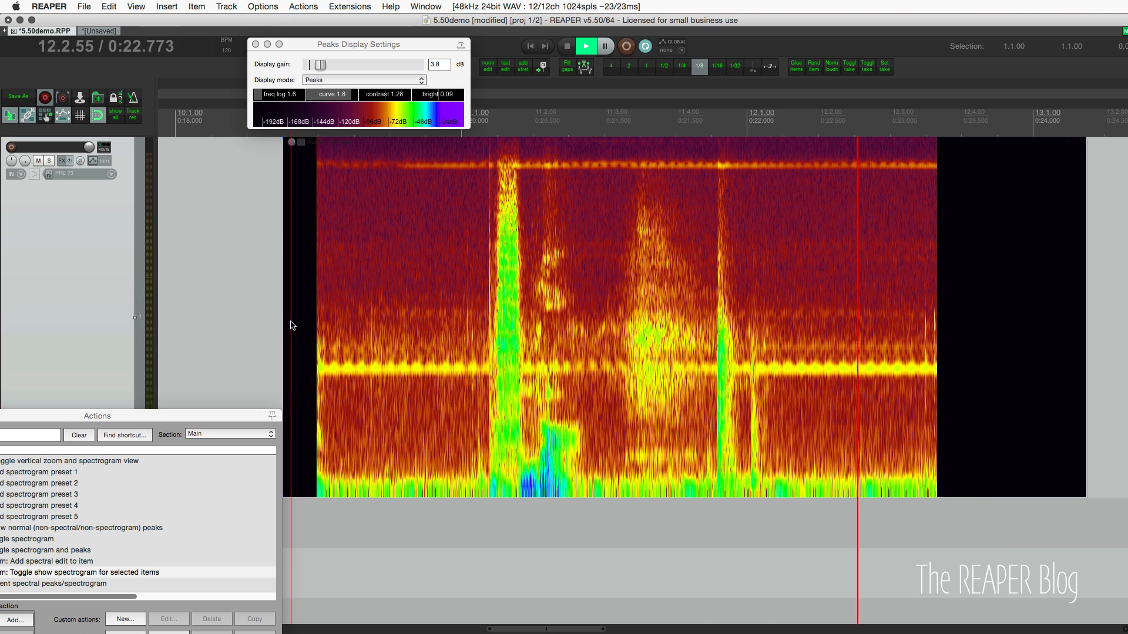
pyautogui.press('space')
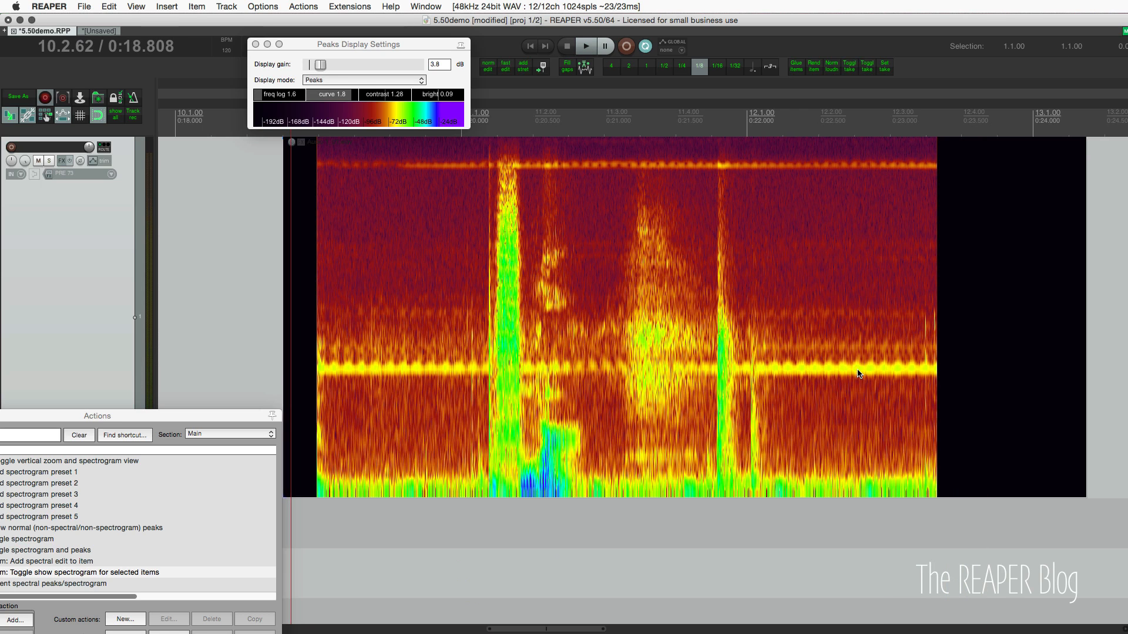
# Step: Play the item from 11.3.19 to hear the broad burst in the middle of the spectrogram
pyautogui.click(821, 375)
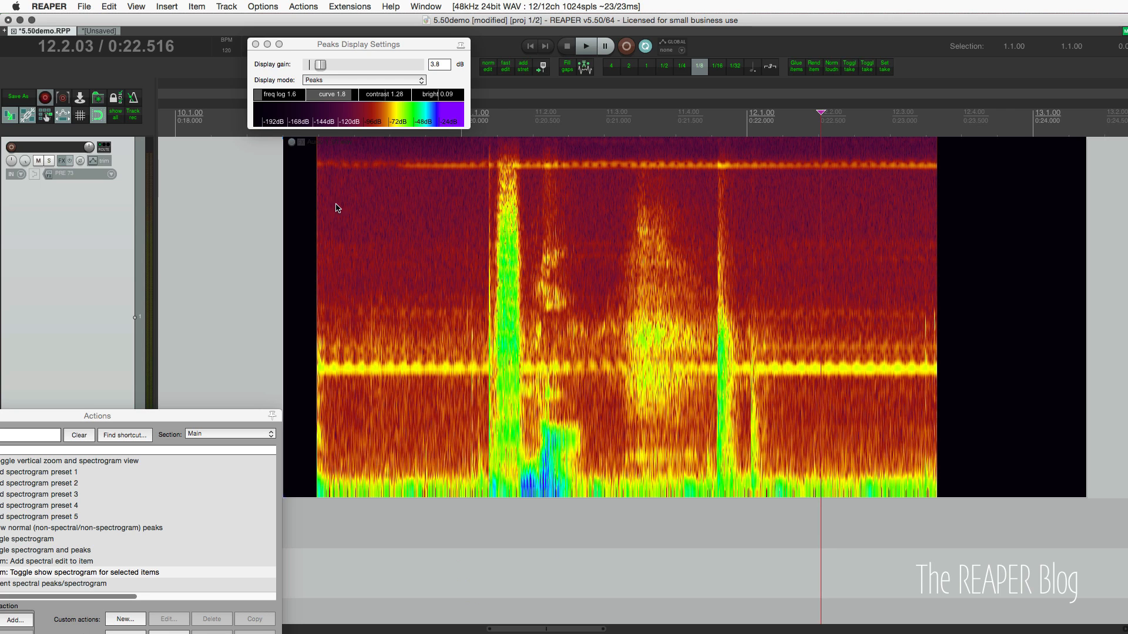
pyautogui.click(317, 303)
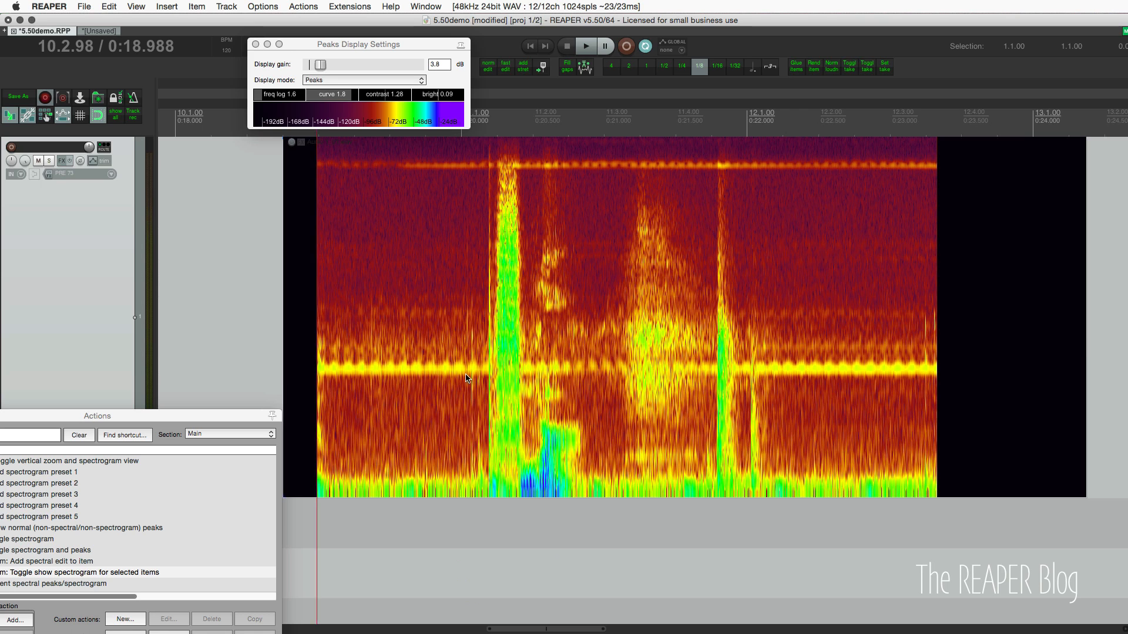
pyautogui.click(618, 405)
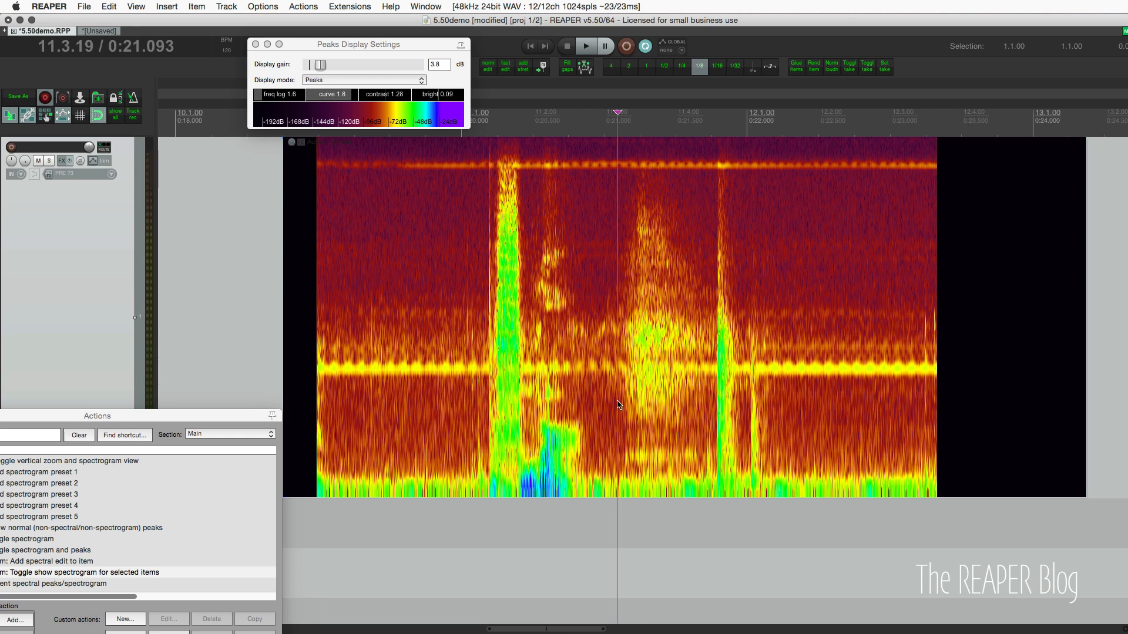
pyautogui.press('space')
pyautogui.press('space')
pyautogui.press('space')
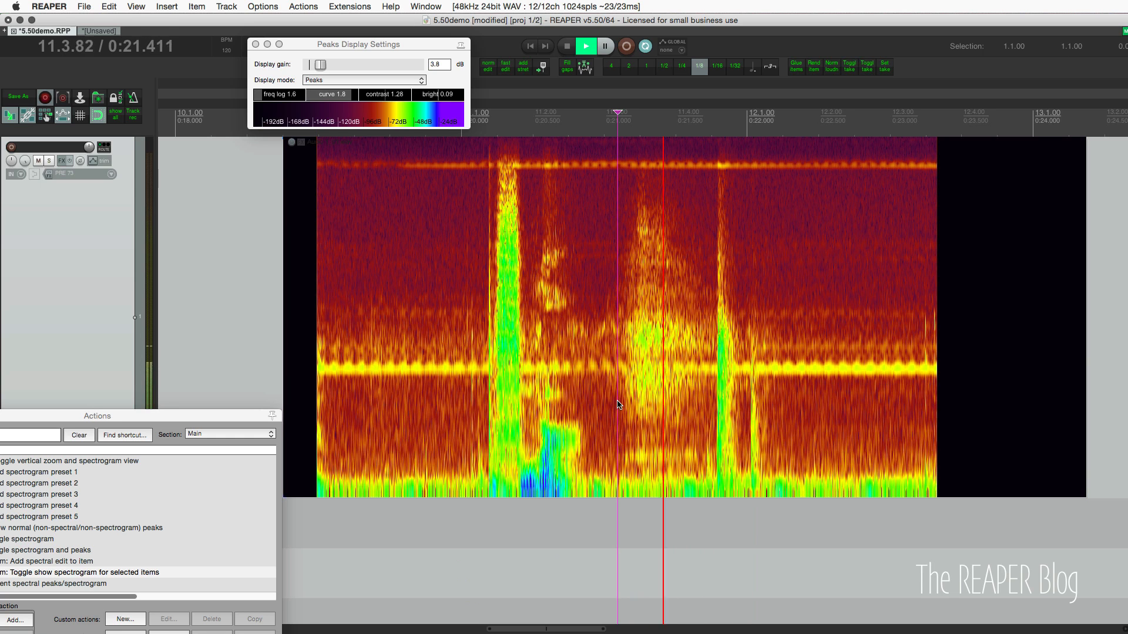
pyautogui.press('space')
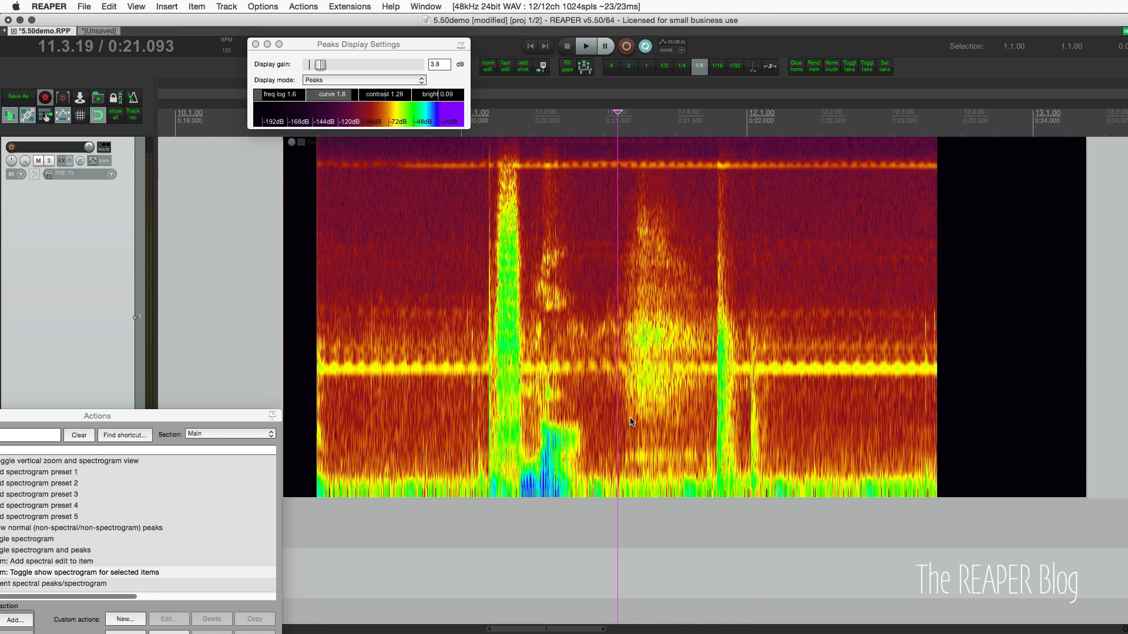
# Step: Play the item from 11.4.39 to hear the narrow vertical click just before bar 12
pyautogui.click(713, 400)
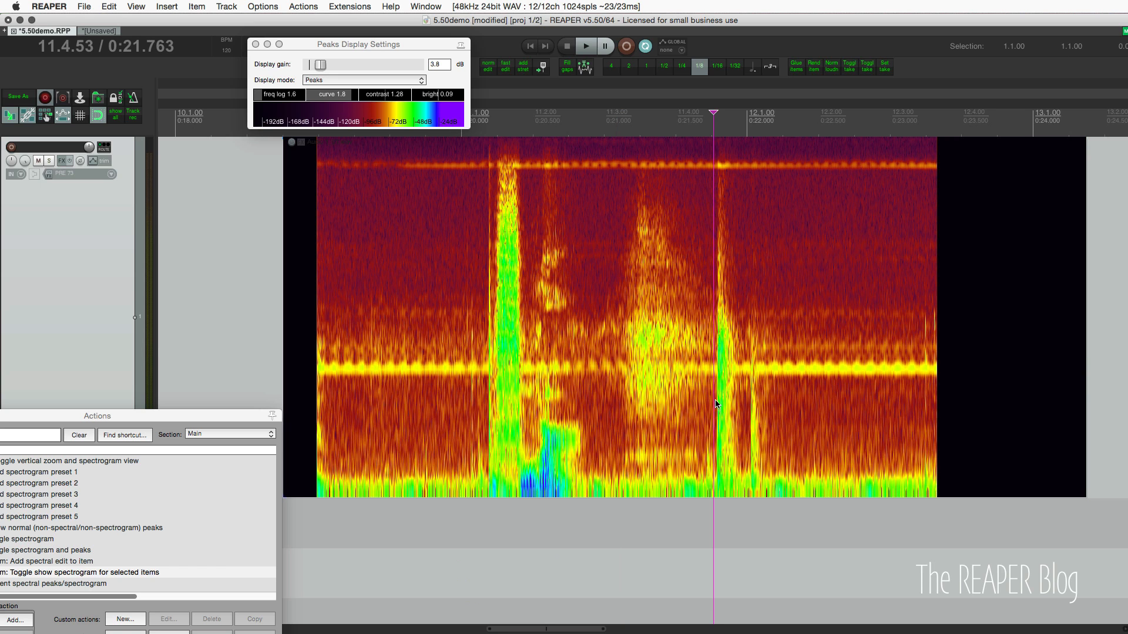
pyautogui.click(699, 419)
pyautogui.press('space')
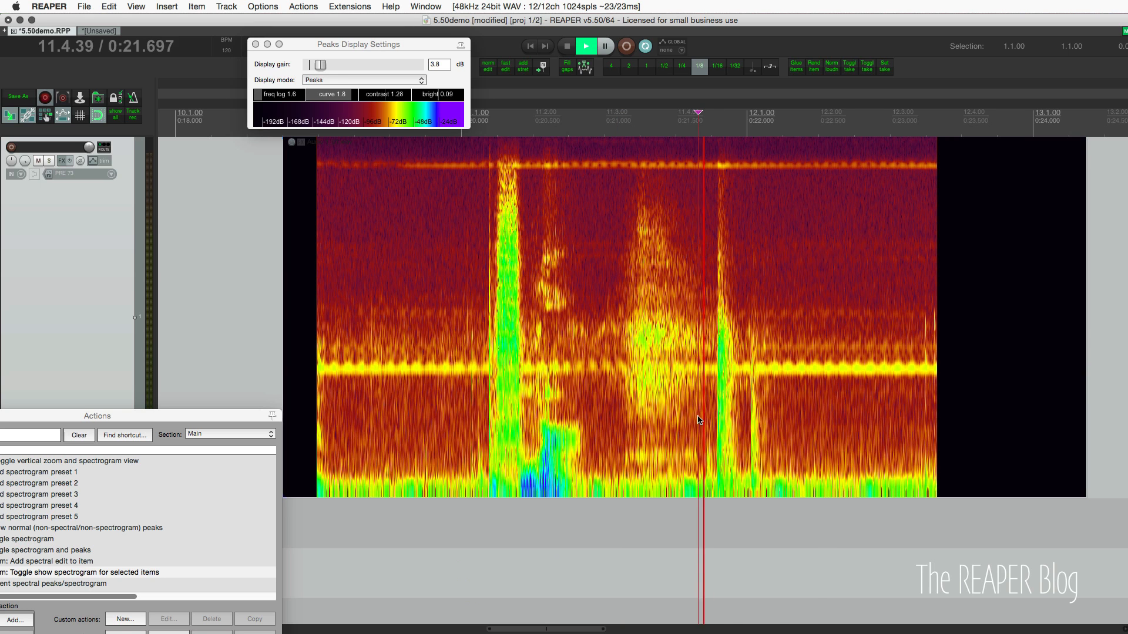
# Step: Make a time selection from 10.2.85 to 12.3.88 across the audio and run the action "Spectrogram: Add spectral edit to item"
pyautogui.hscroll(5, 682, 400)
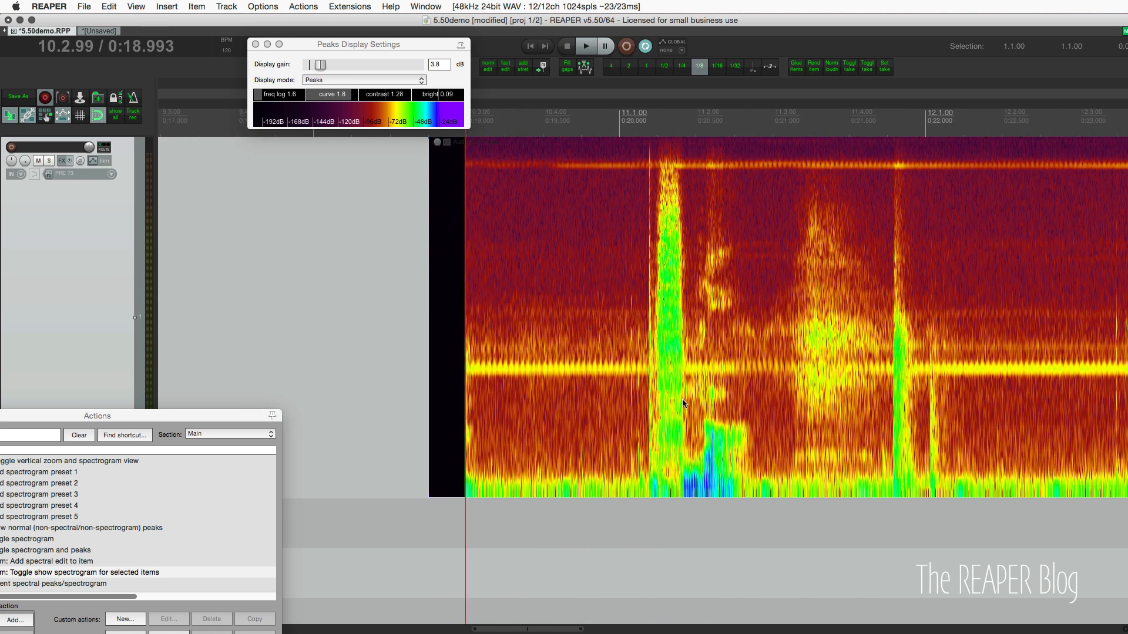
pyautogui.hscroll(2, 683, 403)
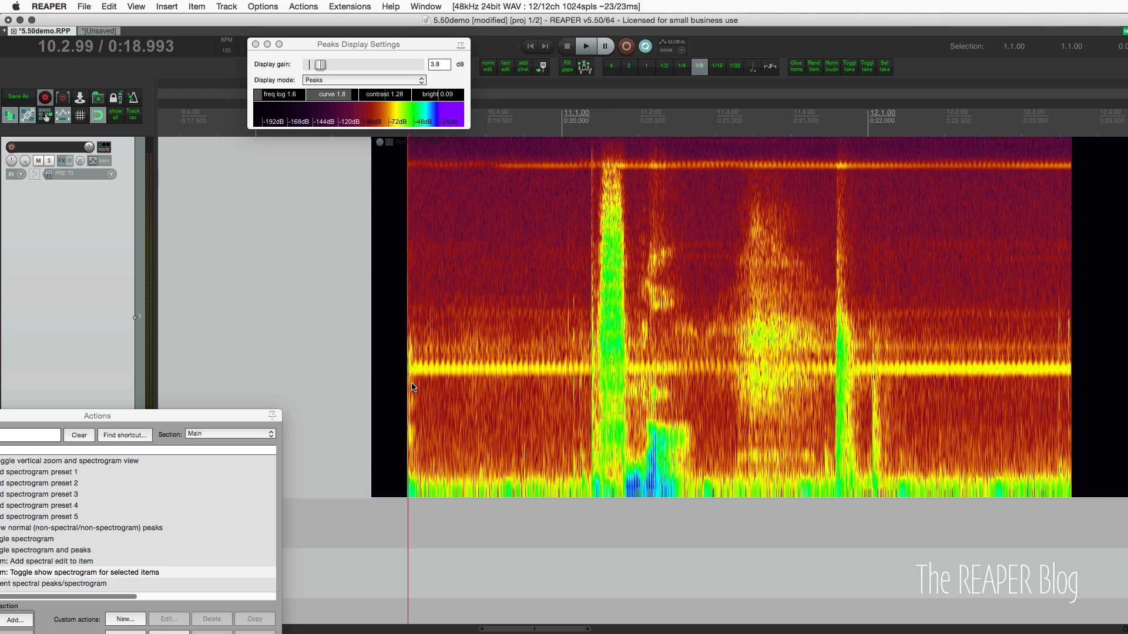
pyautogui.moveTo(398, 387); pyautogui.dragTo(1087, 393)
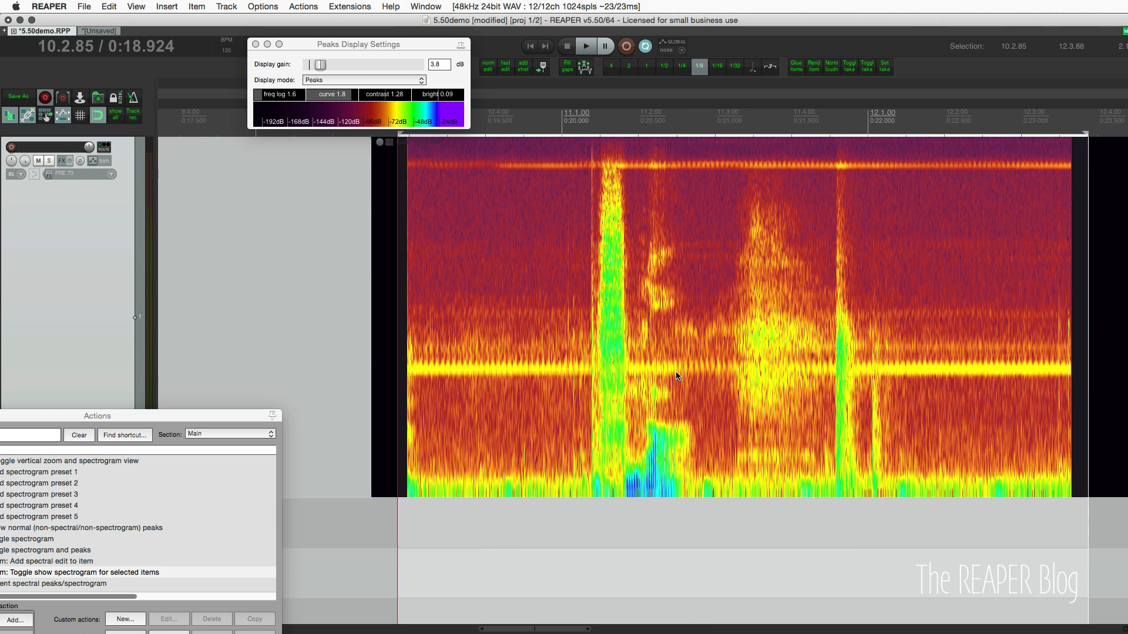
pyautogui.click(265, 465)
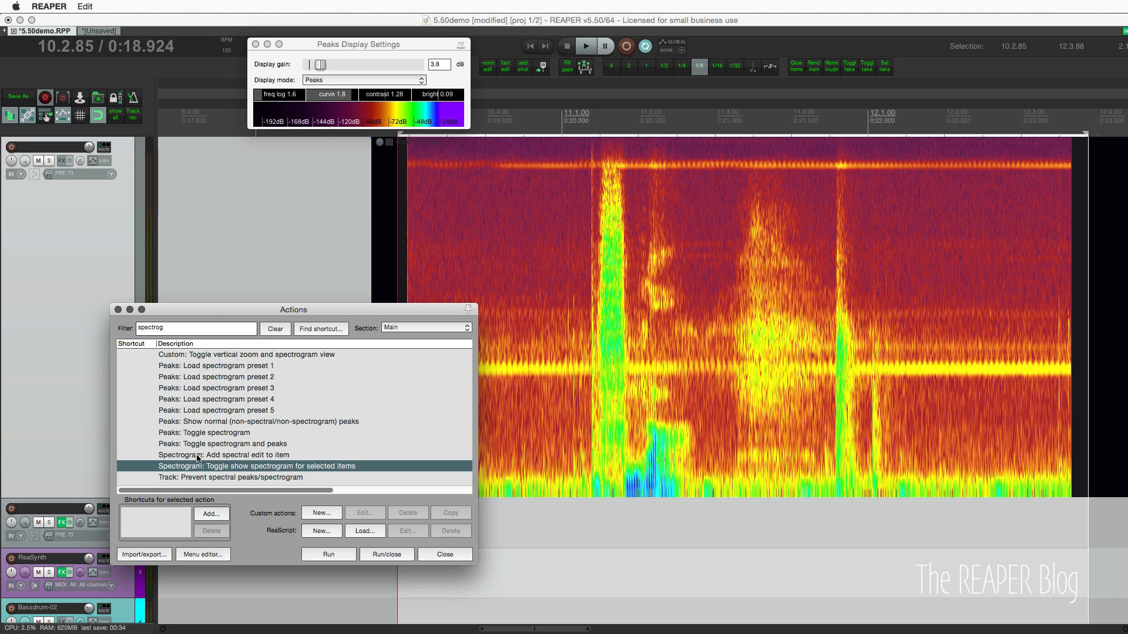
pyautogui.click(176, 455)
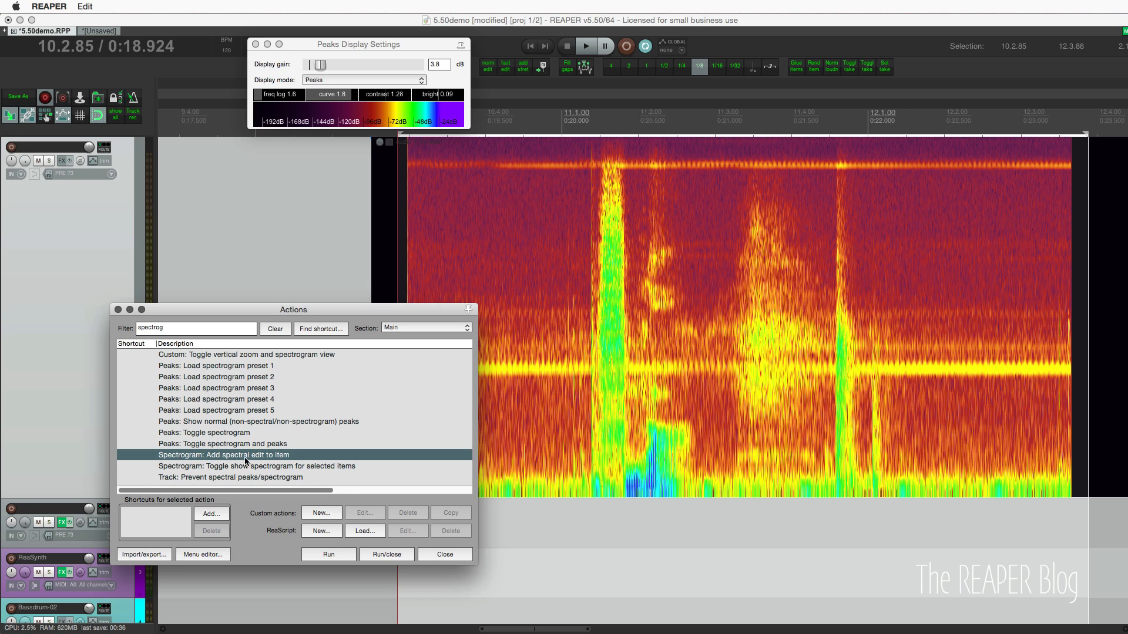
pyautogui.click(334, 557)
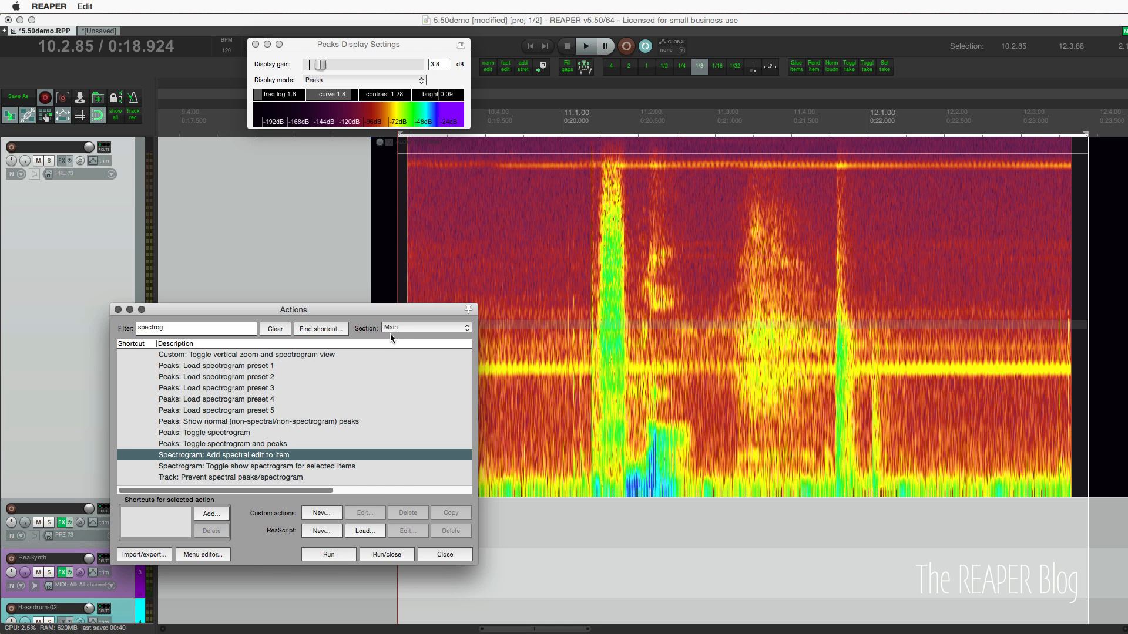
# Step: Move the Actions window clear of the item and remove the time selection
pyautogui.moveTo(391, 305); pyautogui.dragTo(245, 351)
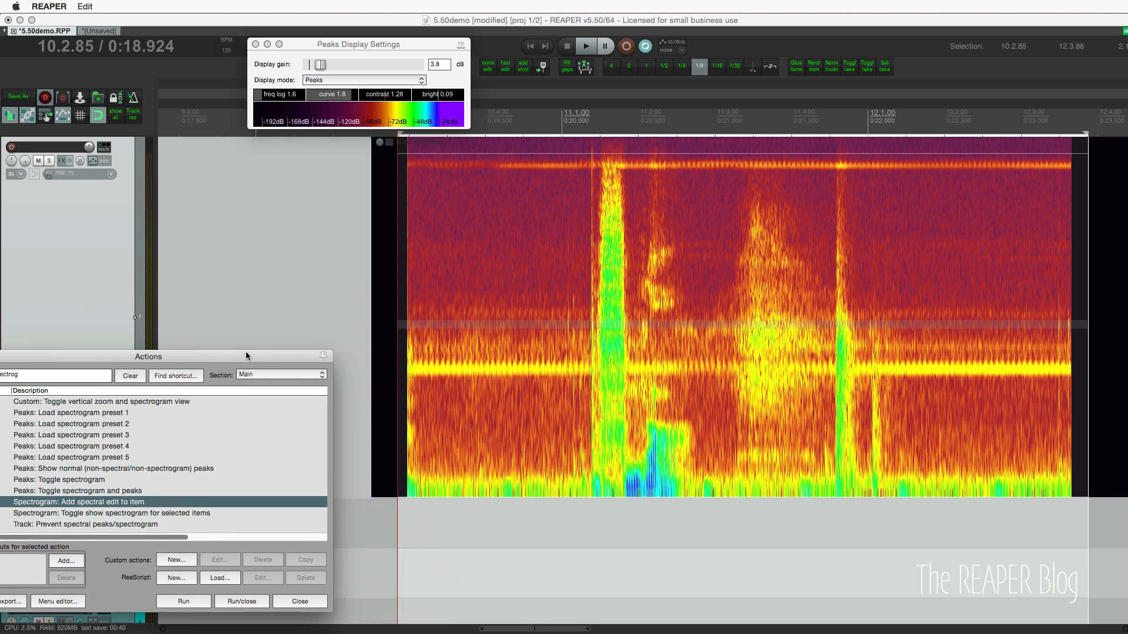
pyautogui.click(381, 259)
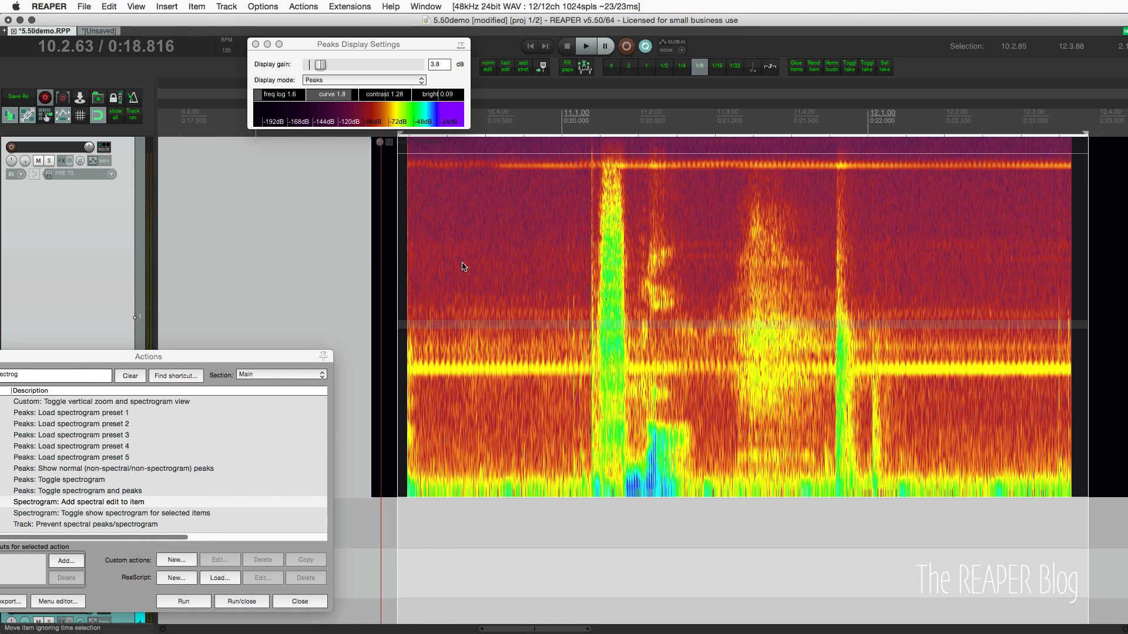
pyautogui.press('Escape')
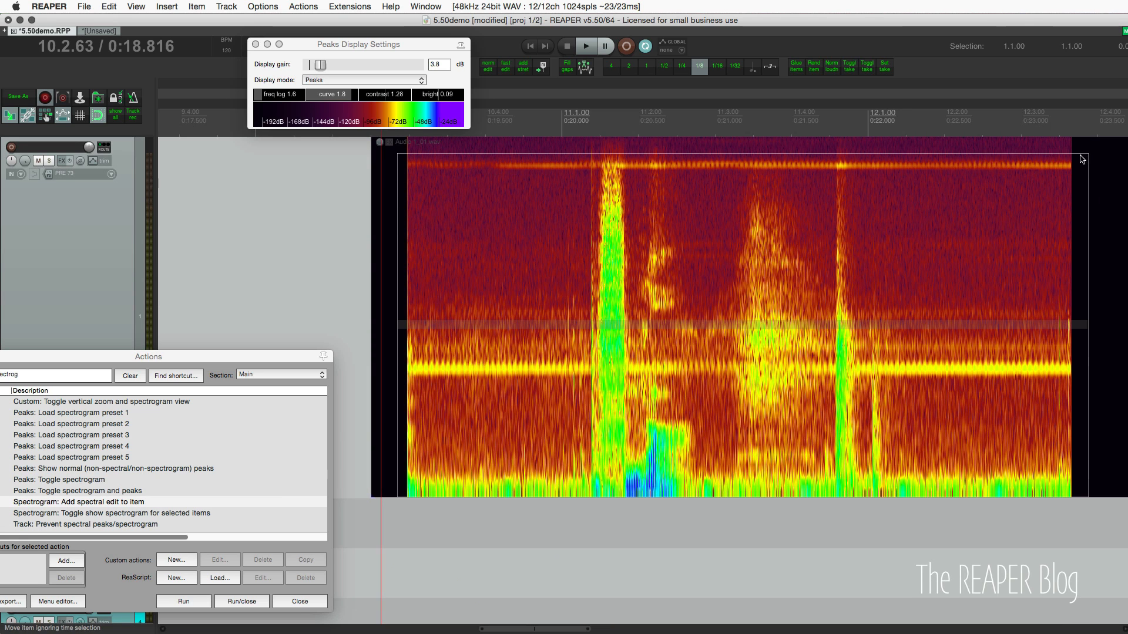
# Step: Fit the spectral edit around the bright horizontal noise band, with a frequency range of 4299–6066 Hz and edges just beyond the audio
pyautogui.moveTo(1068, 155); pyautogui.dragTo(994, 364)
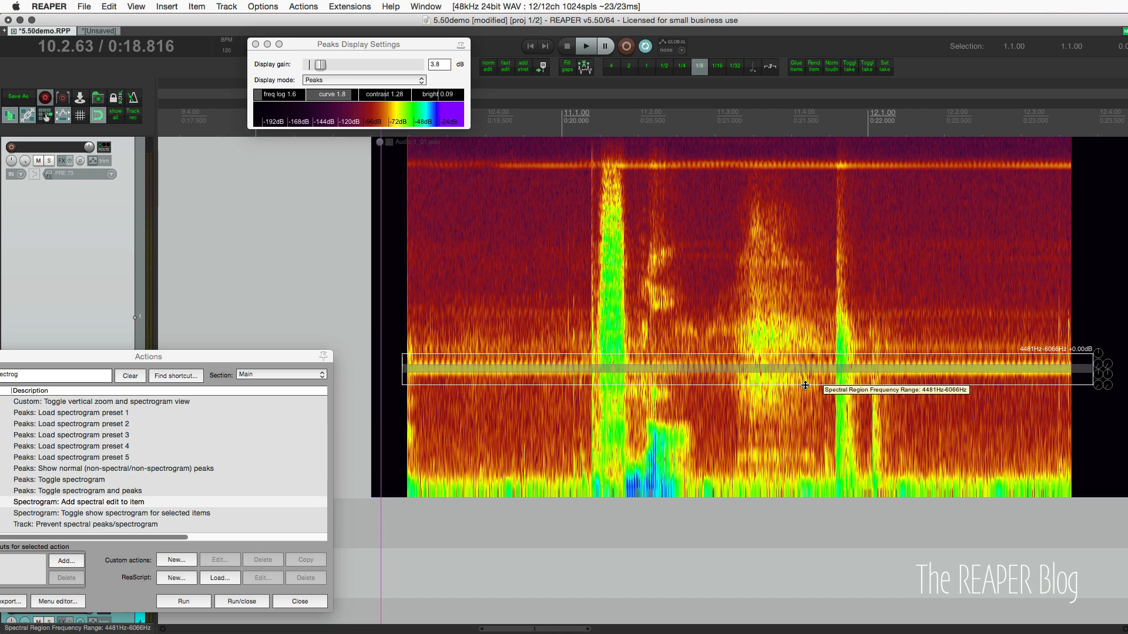
pyautogui.moveTo(640, 366); pyautogui.dragTo(647, 366)
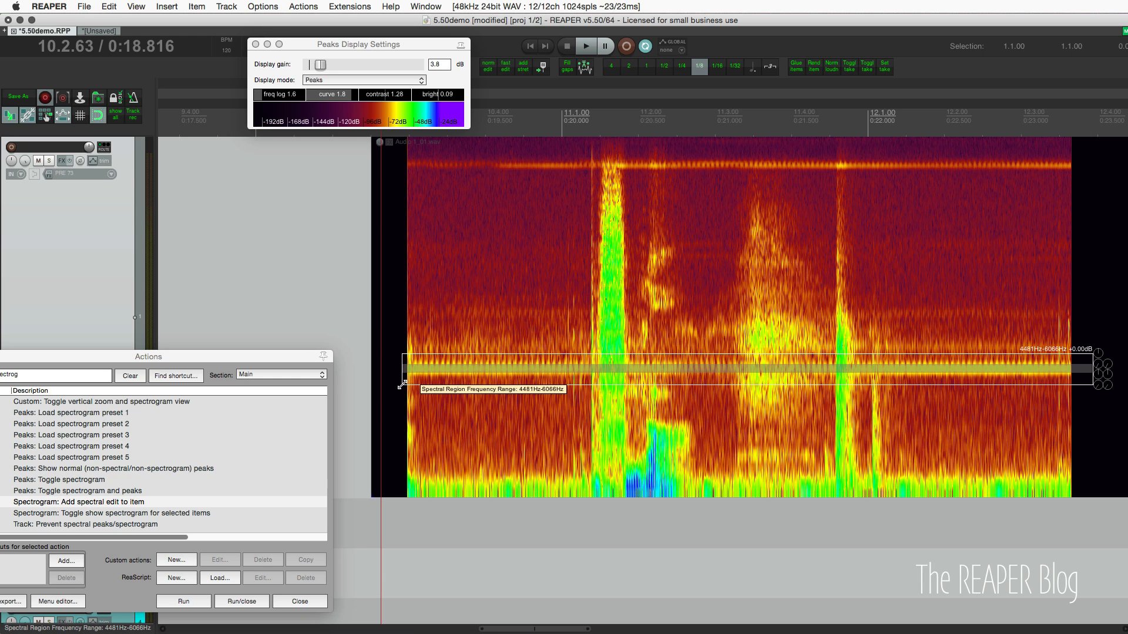
pyautogui.moveTo(403, 386); pyautogui.dragTo(449, 389)
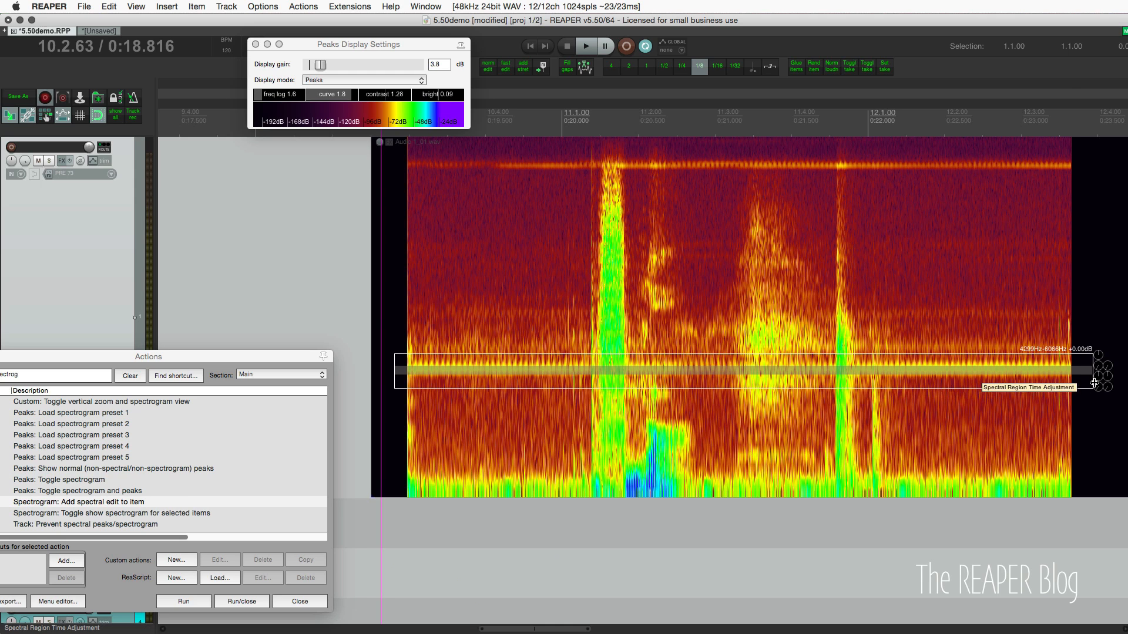
pyautogui.moveTo(1094, 383); pyautogui.dragTo(1088, 385)
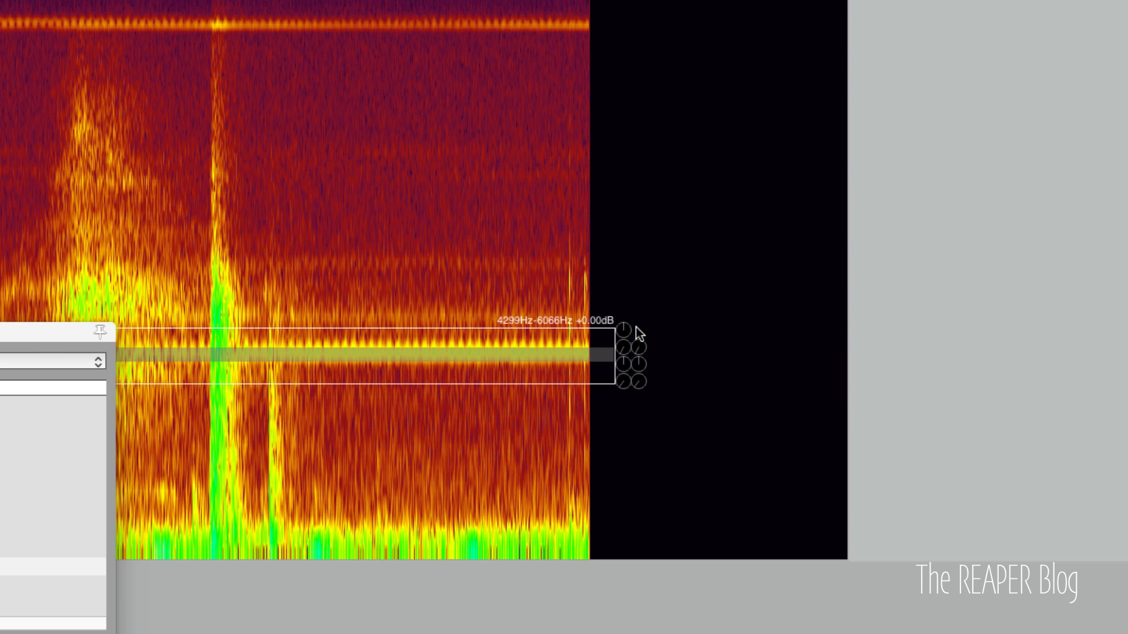
# Step: Examine the knobs beside the spectral edit, starting with its region gain, and the edit's extent across the item
pyautogui.moveTo(1098, 362)
pyautogui.moveTo(623, 333)
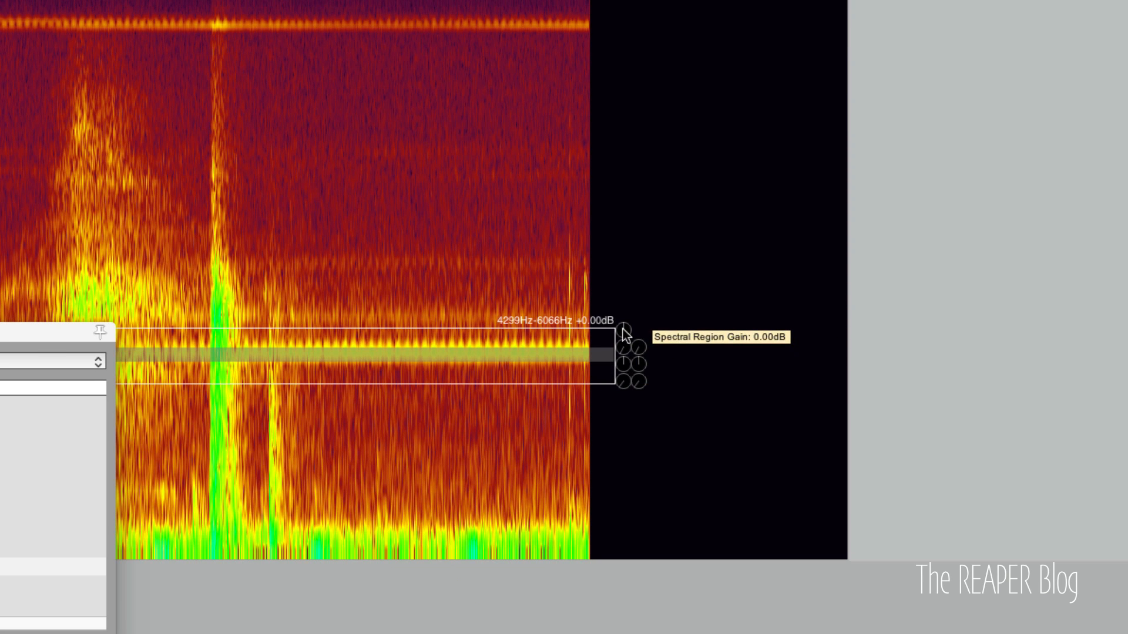
pyautogui.moveTo(628, 355)
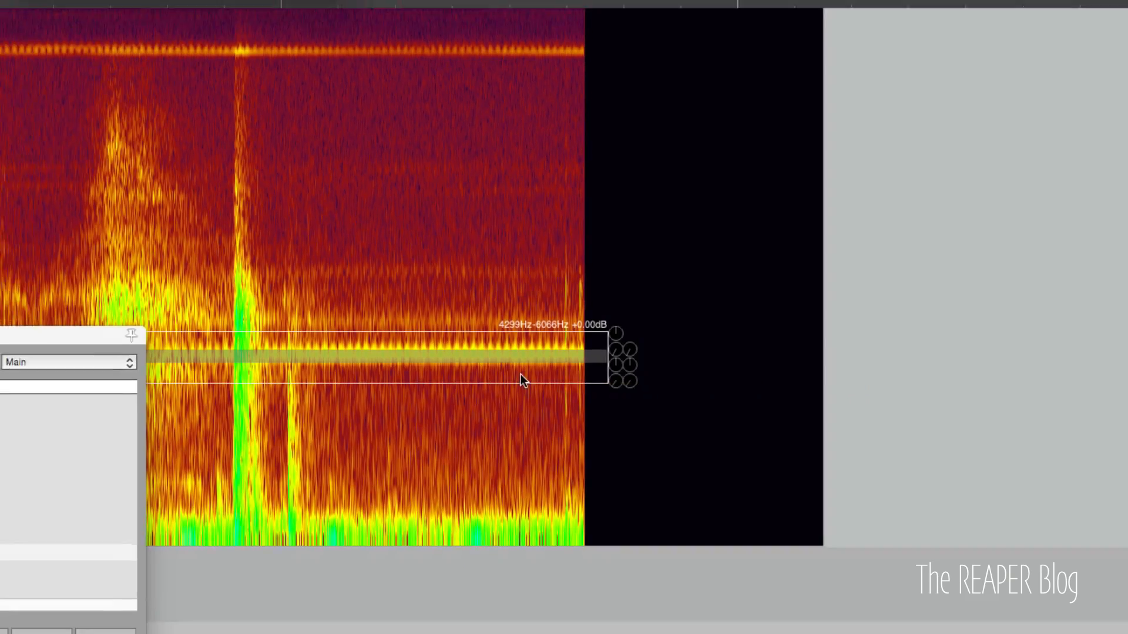
pyautogui.hscroll(-12, 520, 375)
pyautogui.hscroll(3, 522, 374)
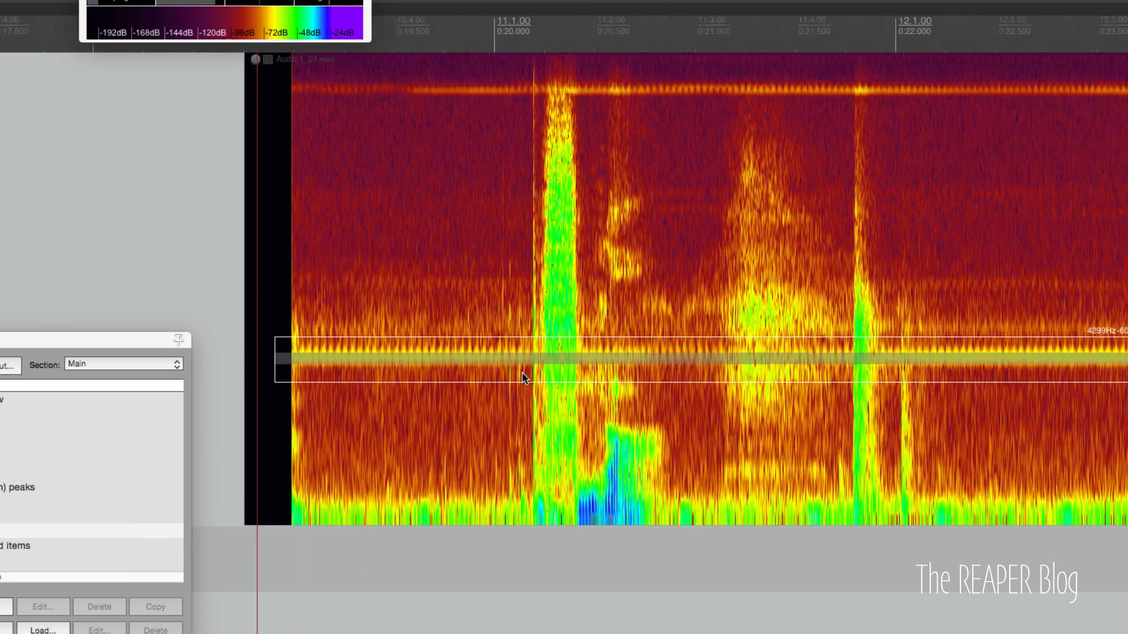
pyautogui.hscroll(2, 522, 374)
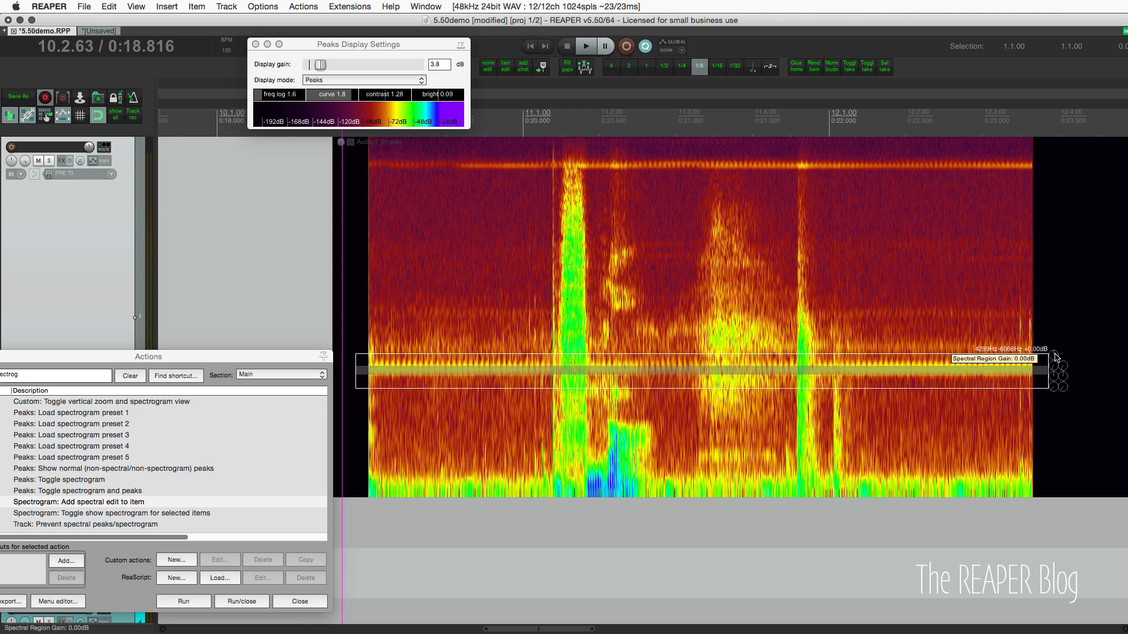
# Step: Set the spectral edit's gain to -7.00 dB, raise its frequency fade, and play the item to hear the reduction
pyautogui.moveTo(1055, 356); pyautogui.dragTo(1054, 374)
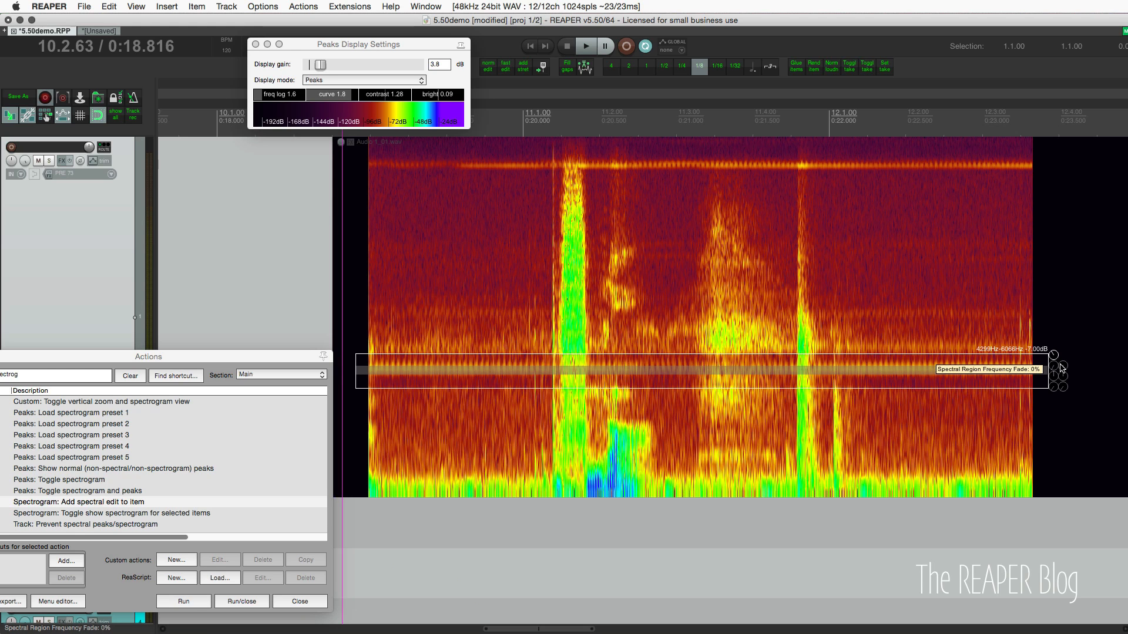
pyautogui.moveTo(1063, 365)
pyautogui.mouseDown()
pyautogui.moveTo(1064, 333)
pyautogui.moveTo(1064, 370)
pyautogui.moveTo(1063, 347)
pyautogui.mouseUp()
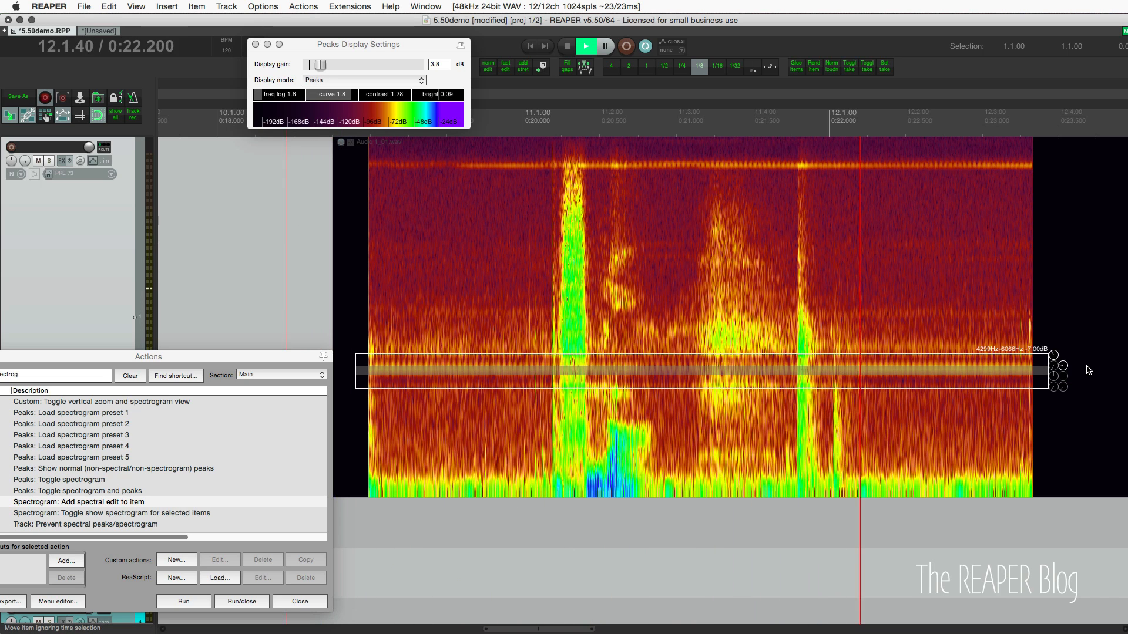
pyautogui.moveTo(1057, 366)
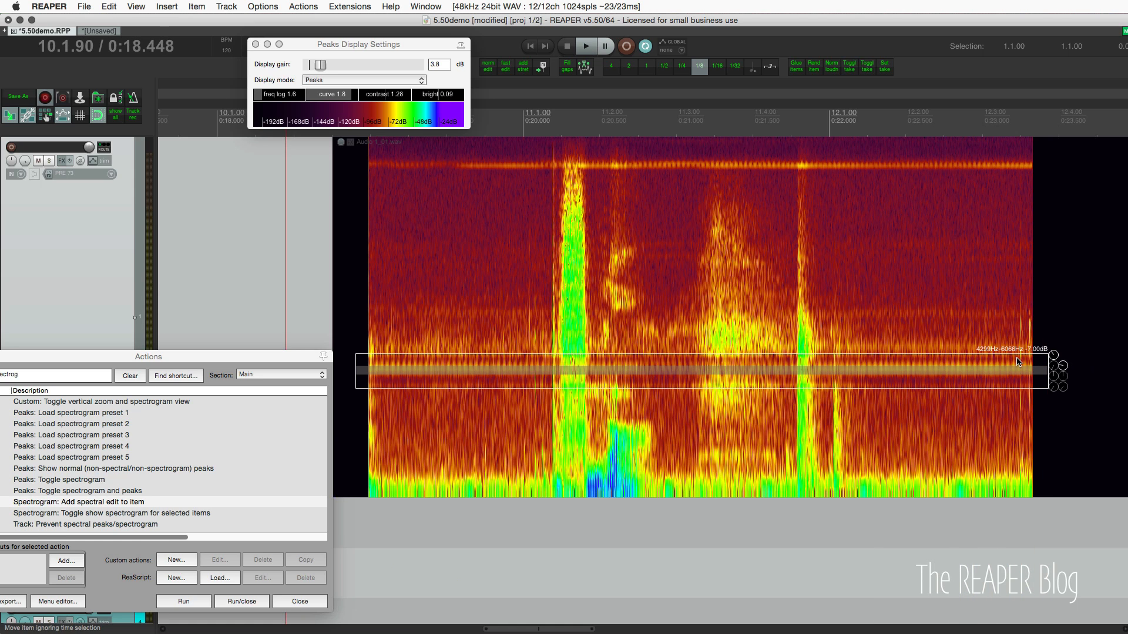
# Step: Widen the spectral edit's frequency range to 3749–6684 Hz and play the item to hear the change
pyautogui.moveTo(1008, 353); pyautogui.dragTo(1005, 344)
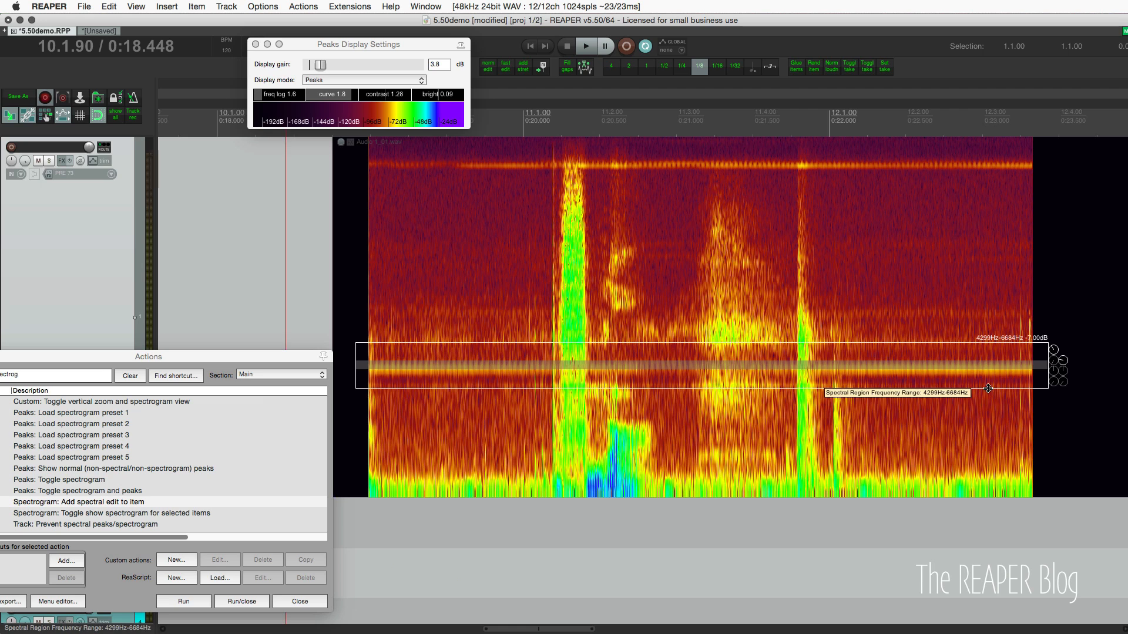
pyautogui.moveTo(991, 388); pyautogui.dragTo(988, 400)
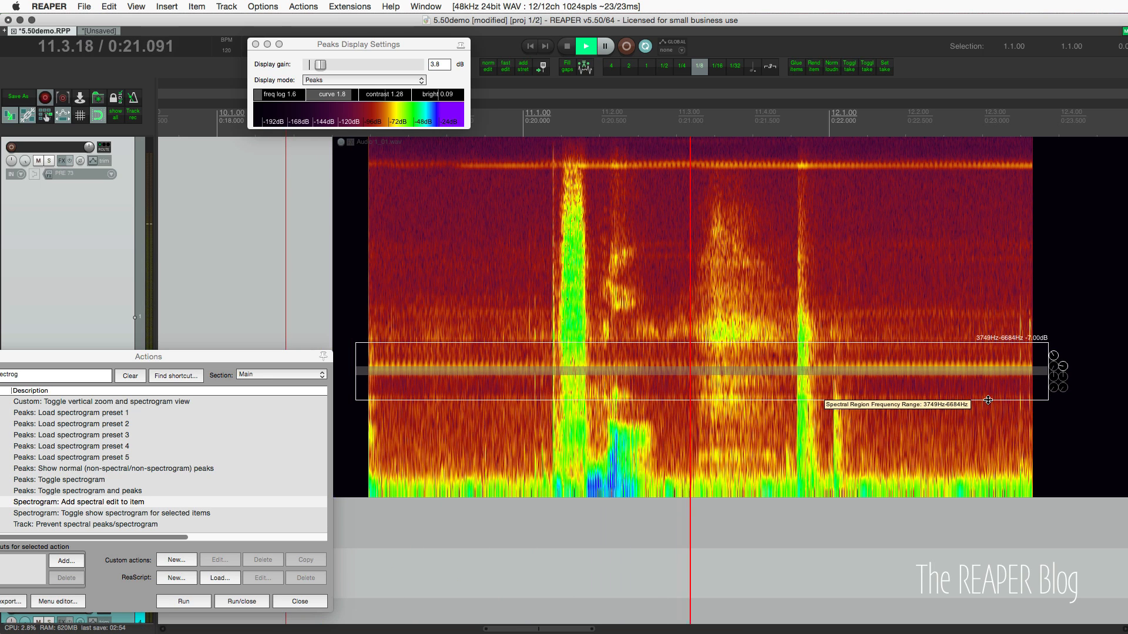
pyautogui.press('space')
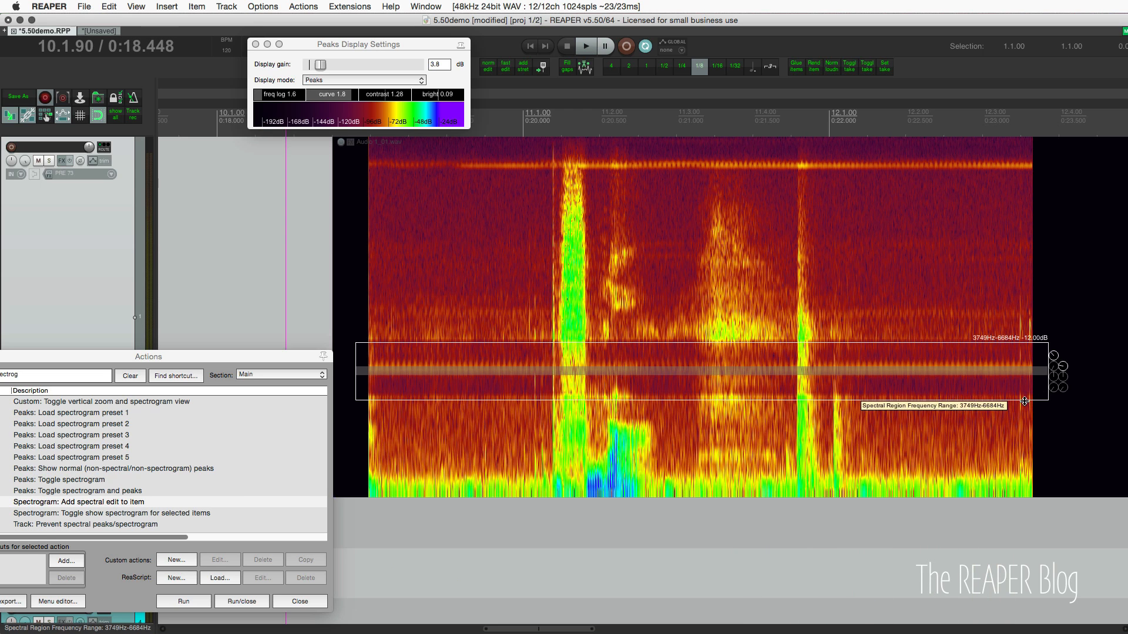
# Step: Lower the spectral edit's gain to -12.00 dB and narrow its frequency range to 4264–6162 Hz
pyautogui.moveTo(1026, 399); pyautogui.dragTo(1015, 374)
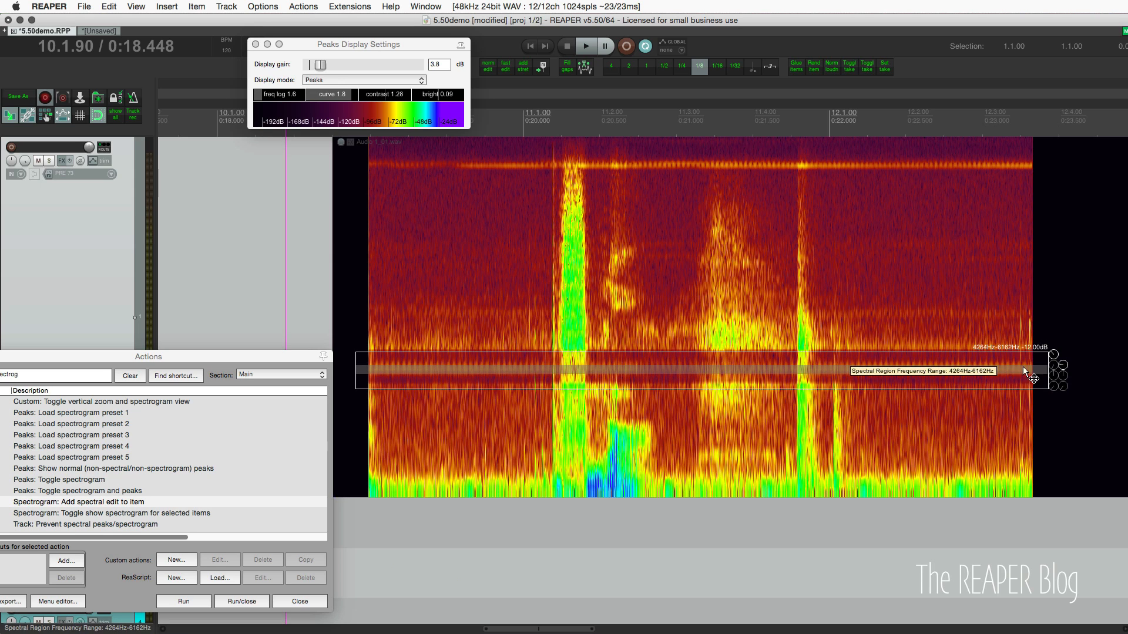
# Step: Play the item, widen the spectral edit's frequency range to 4021–6684 Hz, and play it again for comparison
pyautogui.press('space')
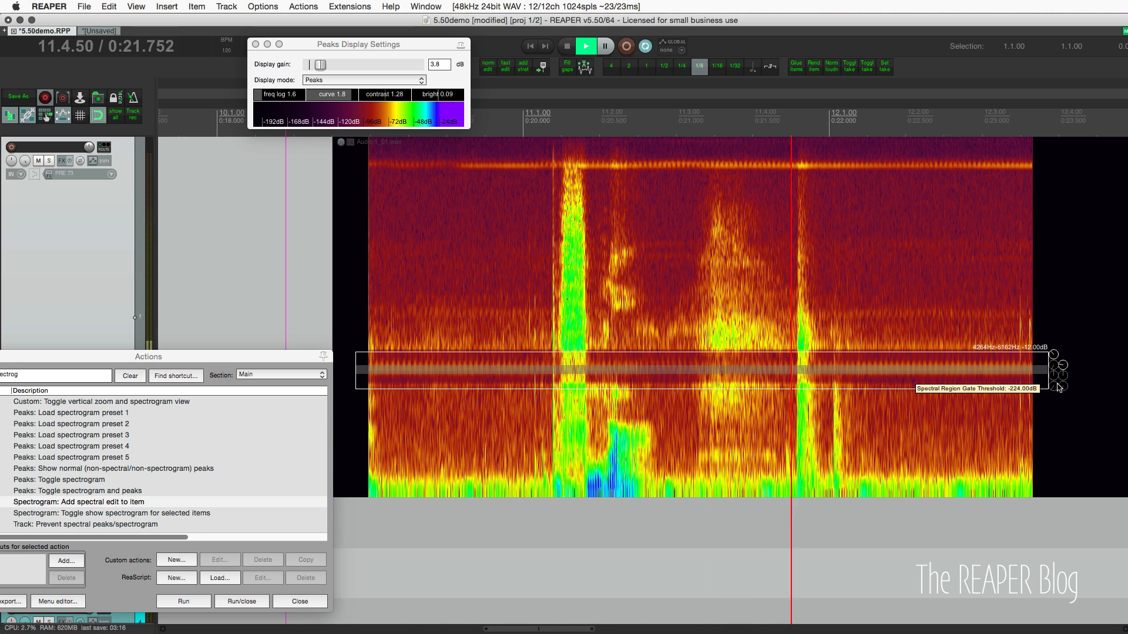
pyautogui.press('space')
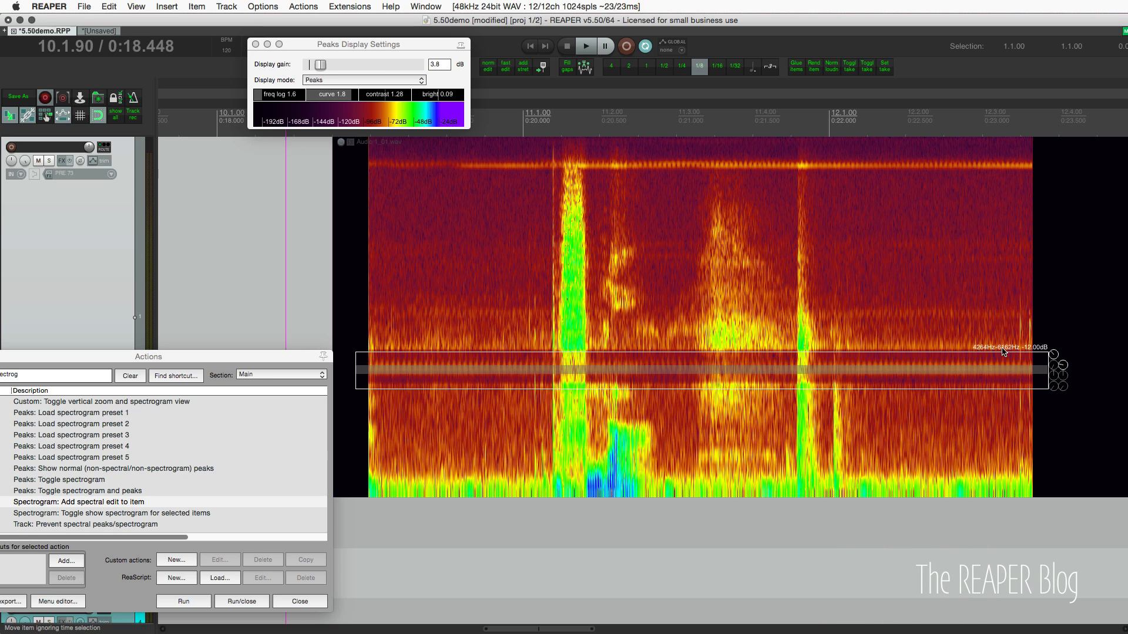
pyautogui.moveTo(1002, 352); pyautogui.dragTo(1001, 343)
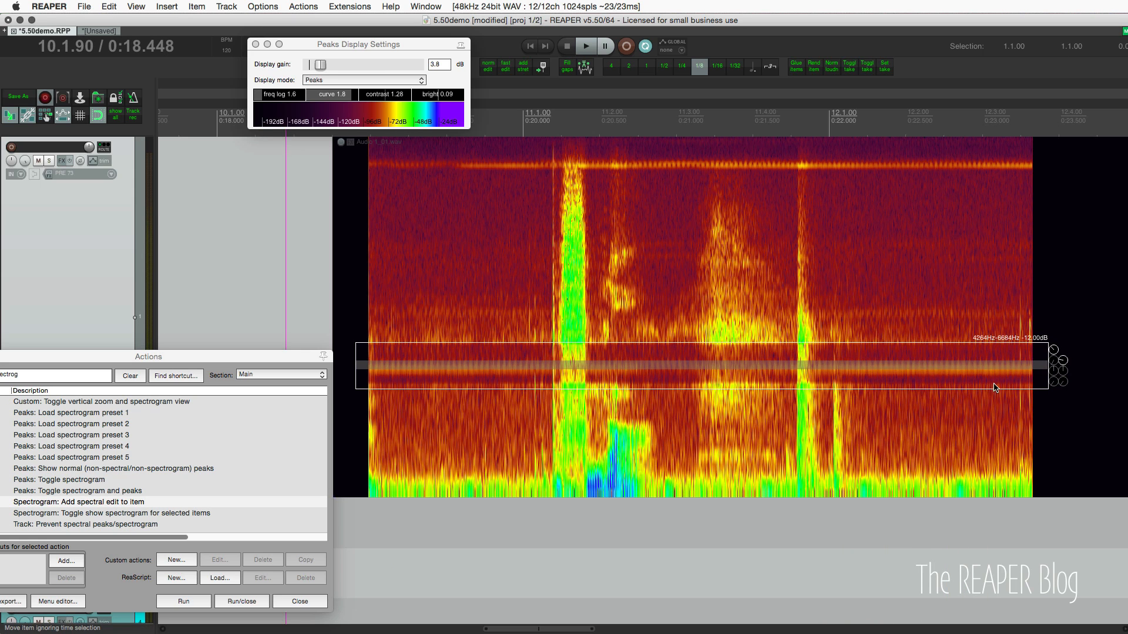
pyautogui.moveTo(994, 390); pyautogui.dragTo(994, 394)
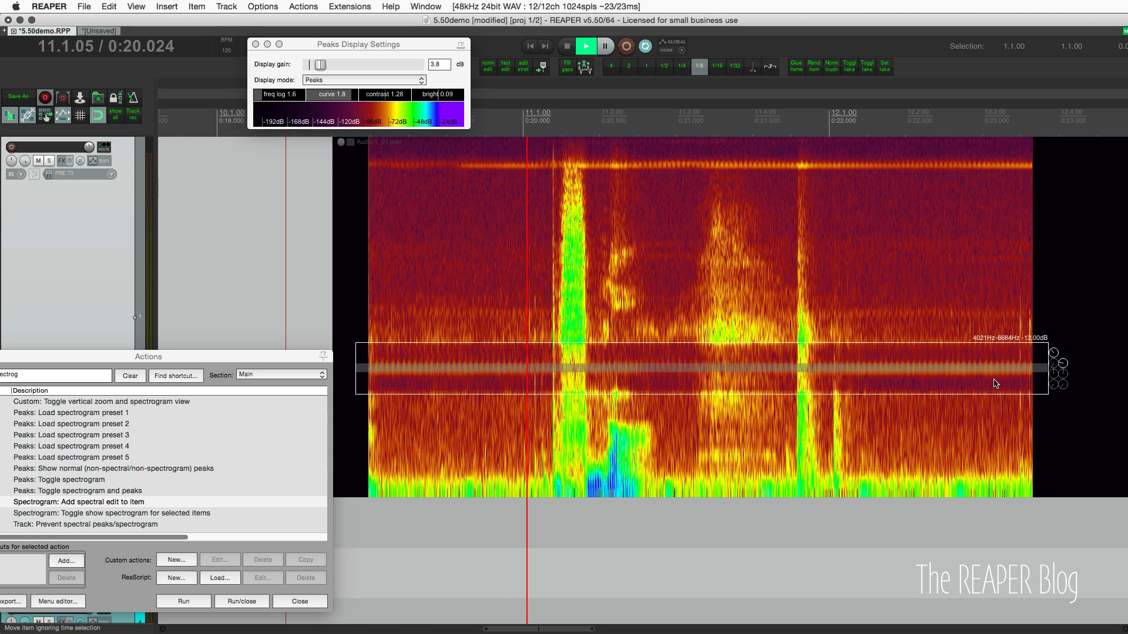
pyautogui.press('space')
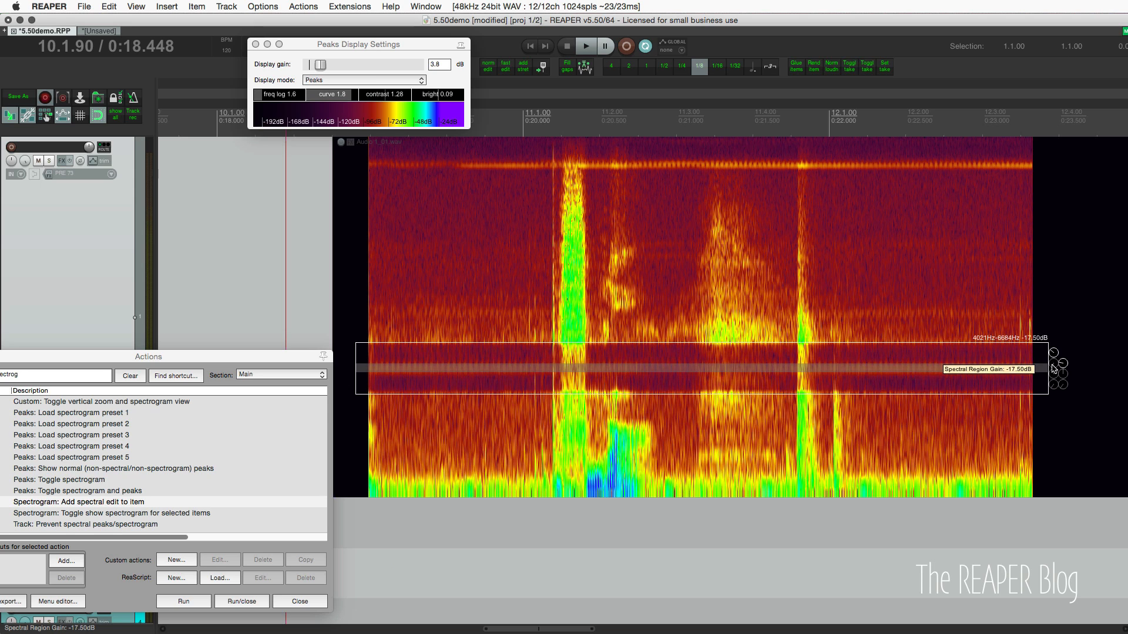
# Step: Try a gain of -32.76 dB on the spectral edit, settle on -19.17 dB, and play the item to compare
pyautogui.moveTo(1053, 368); pyautogui.dragTo(1053, 405)
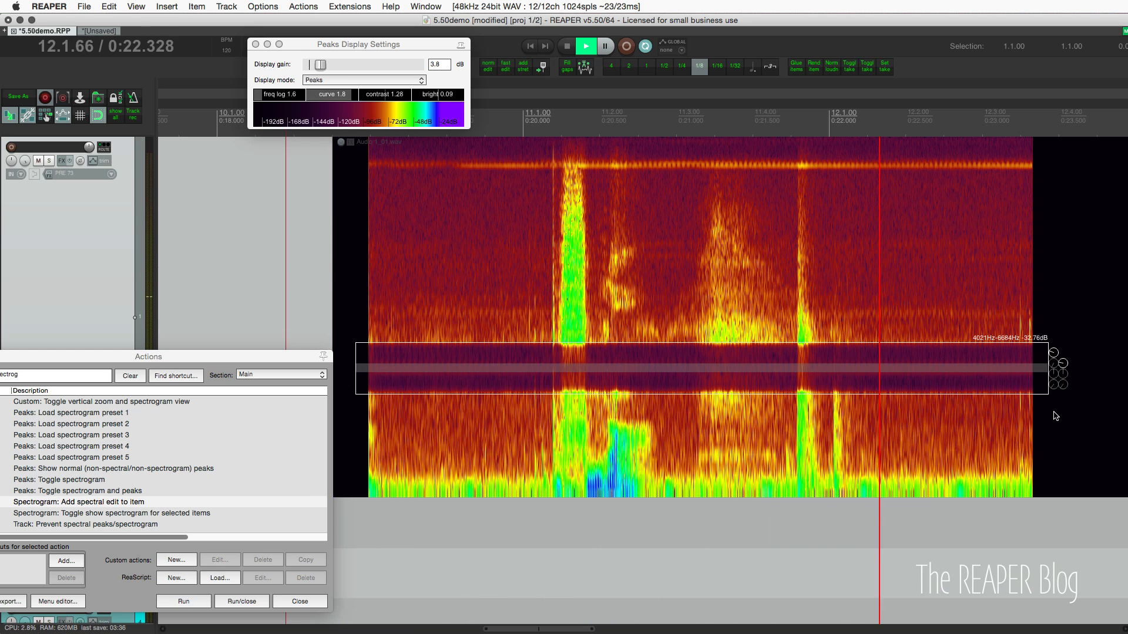
pyautogui.press('space')
pyautogui.moveTo(1054, 385); pyautogui.dragTo(1068, 285)
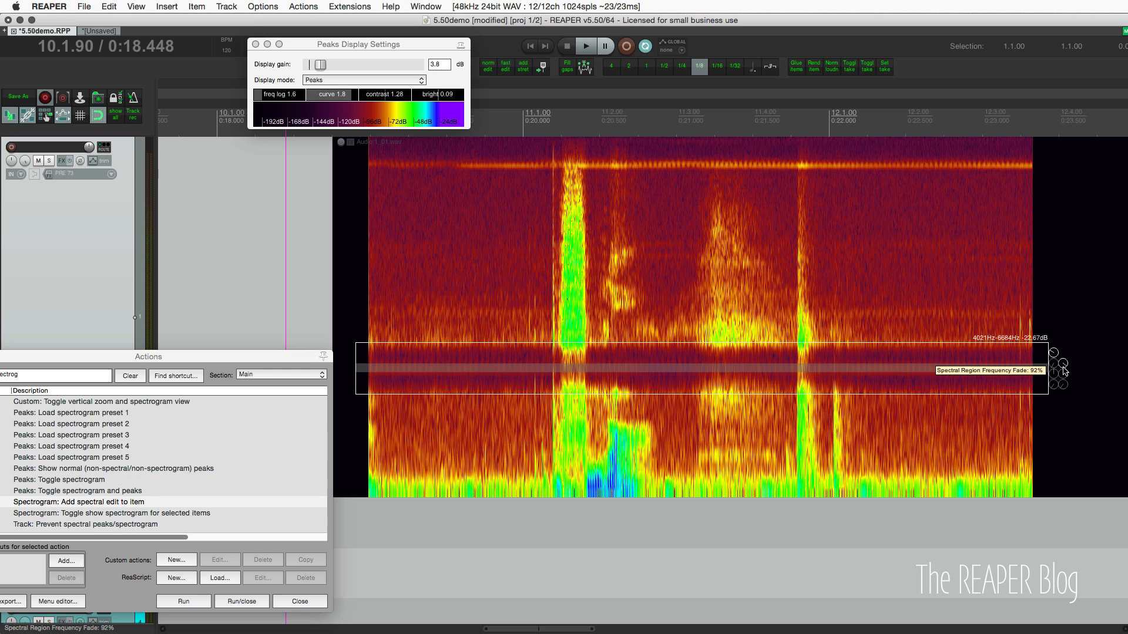
pyautogui.moveTo(1053, 353); pyautogui.dragTo(1055, 343)
pyautogui.press('space')
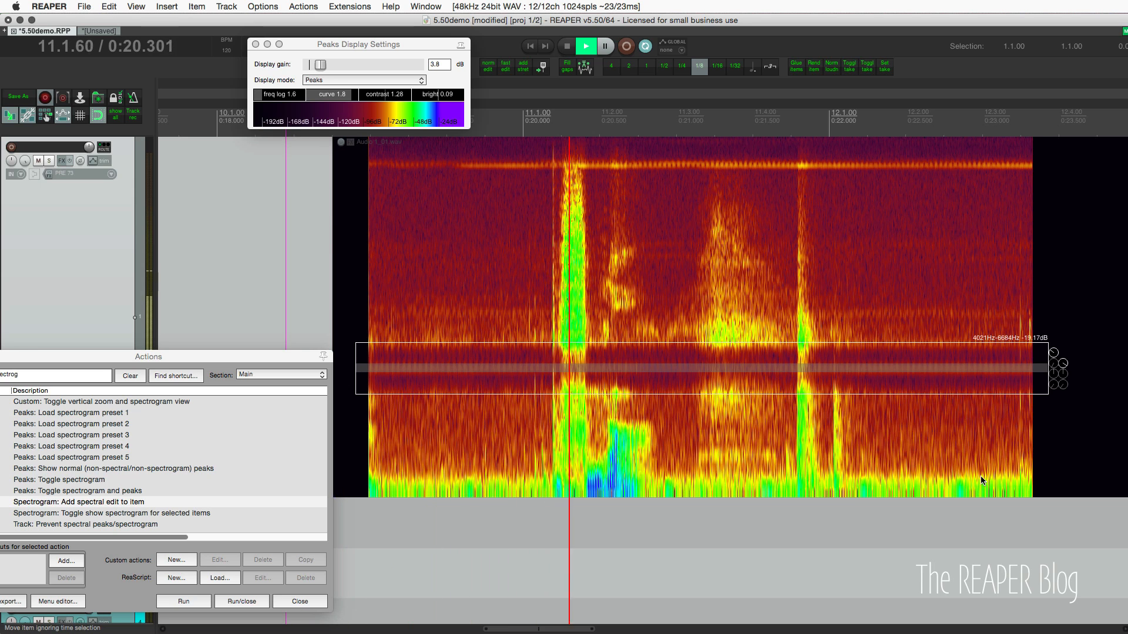
pyautogui.press('space')
# Step: Bypass the spectral edit, play the item to hear the unprocessed noise, and re-enable the edit
pyautogui.rightClick(831, 370)
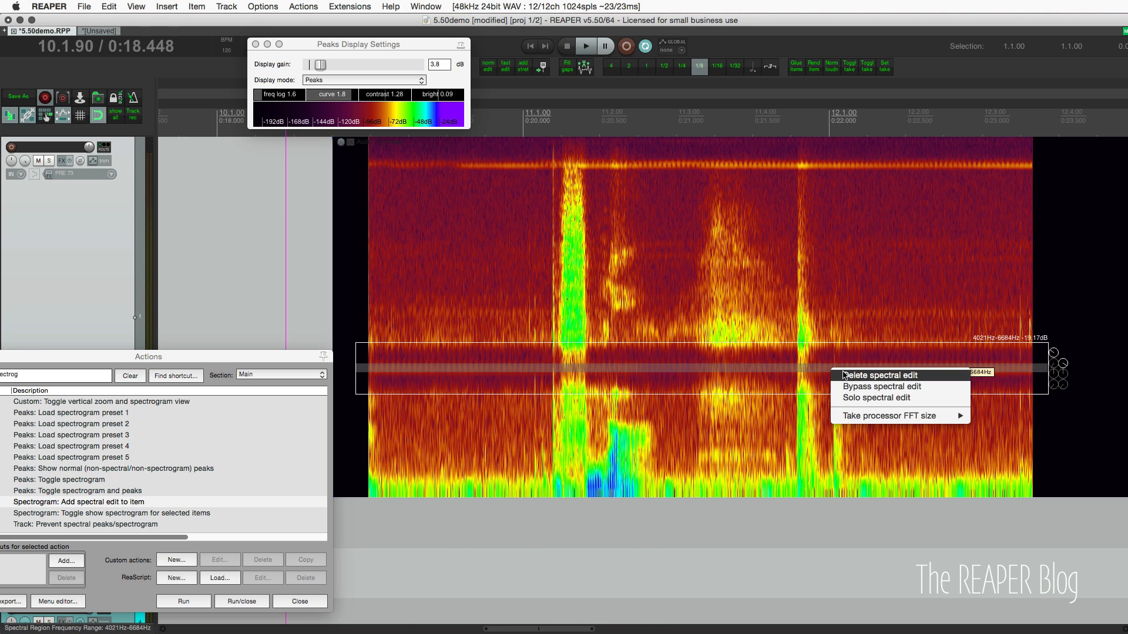
pyautogui.click(862, 387)
pyautogui.press('space')
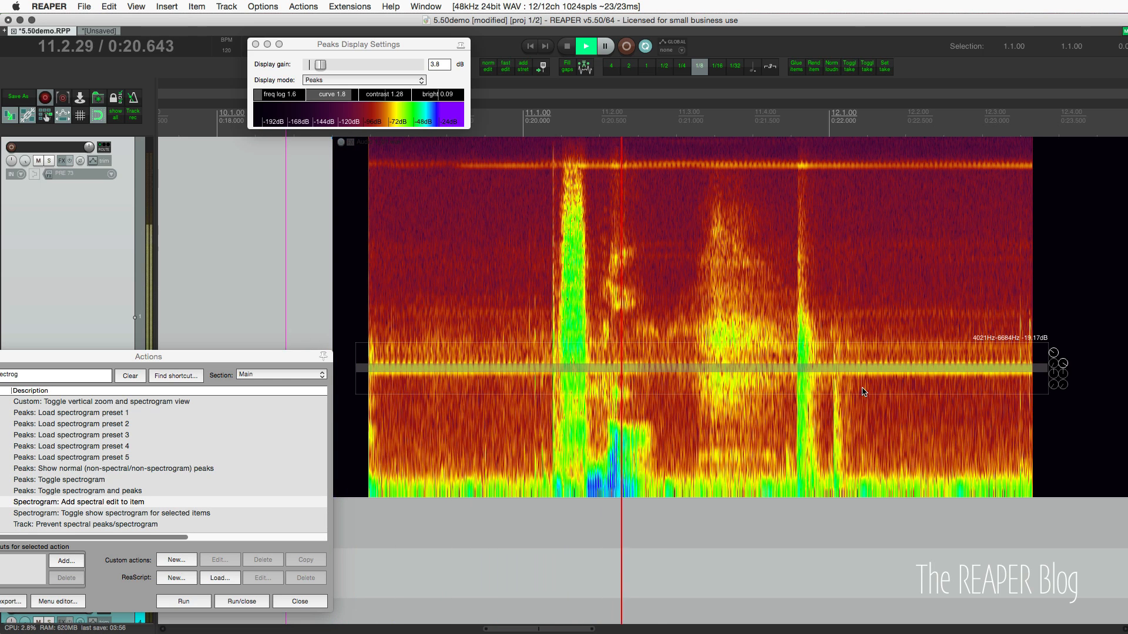
pyautogui.press('space')
pyautogui.rightClick(866, 366)
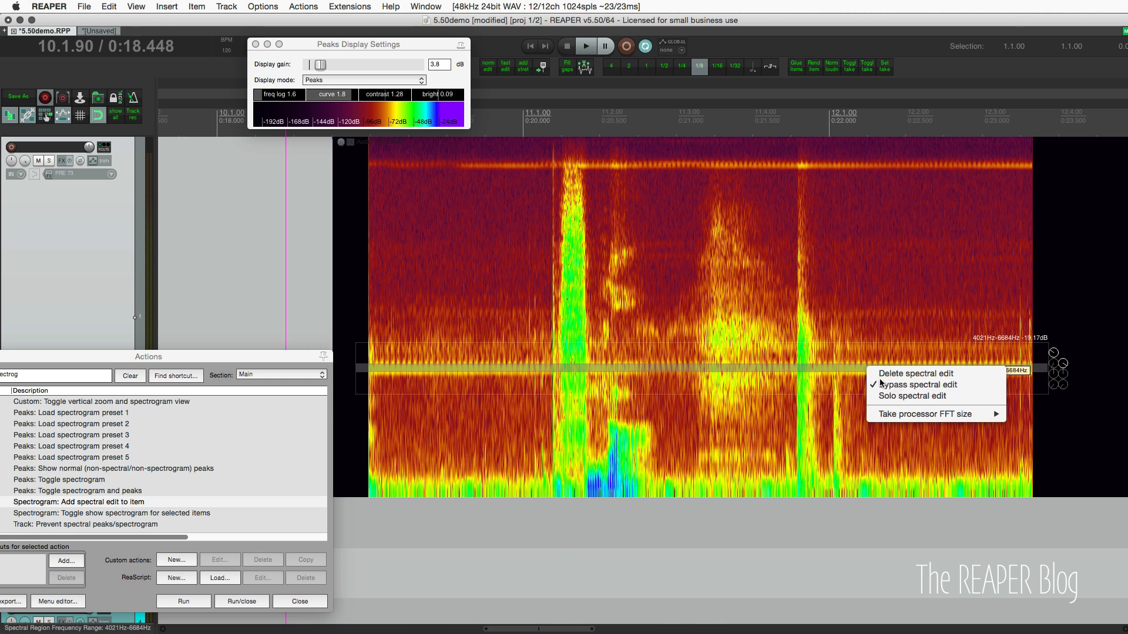
pyautogui.click(881, 385)
# Step: Solo the spectral edit and play the item to hear only its frequency band
pyautogui.rightClick(879, 370)
pyautogui.click(900, 406)
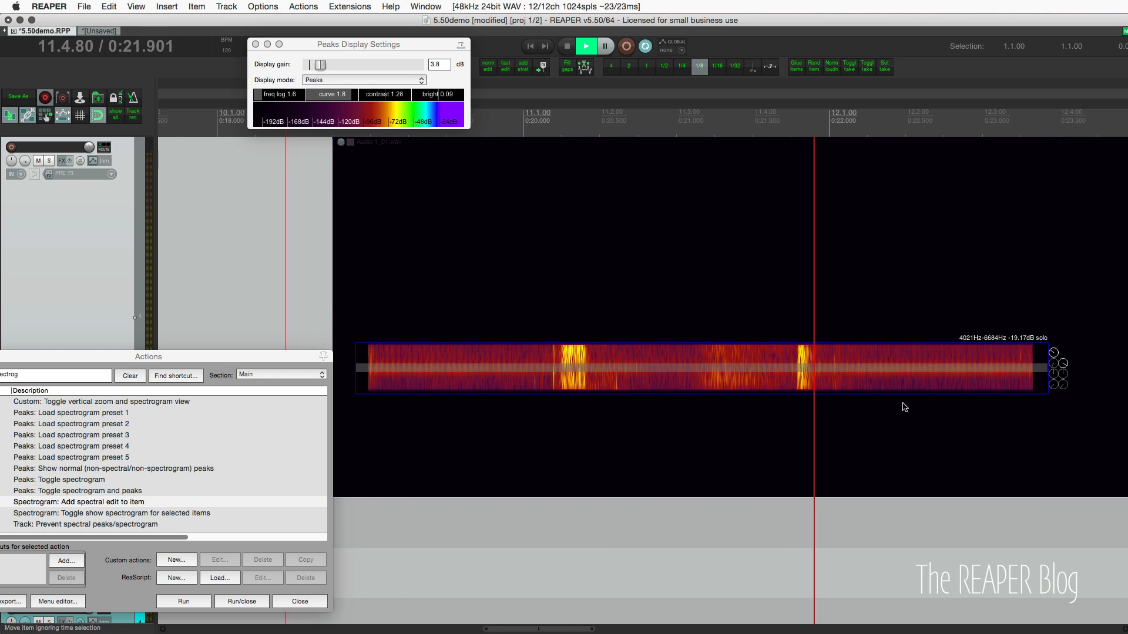
pyautogui.press('space')
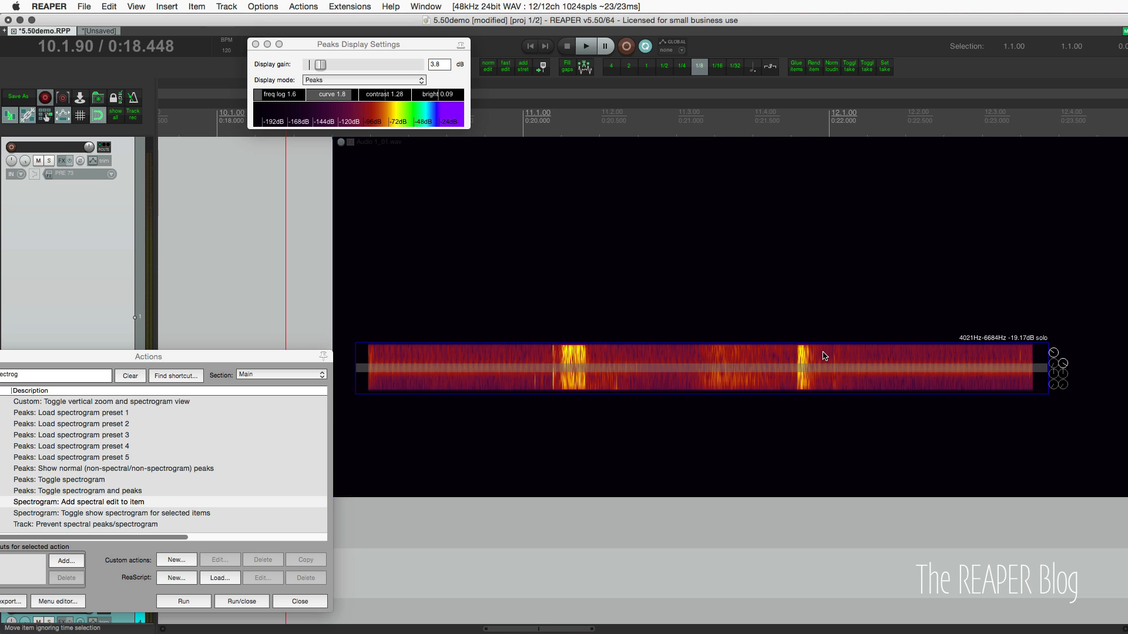
# Step: Reset the soloed spectral edit's gain to 0.00 dB and play the isolated band from before the item
pyautogui.doubleClick(1055, 354)
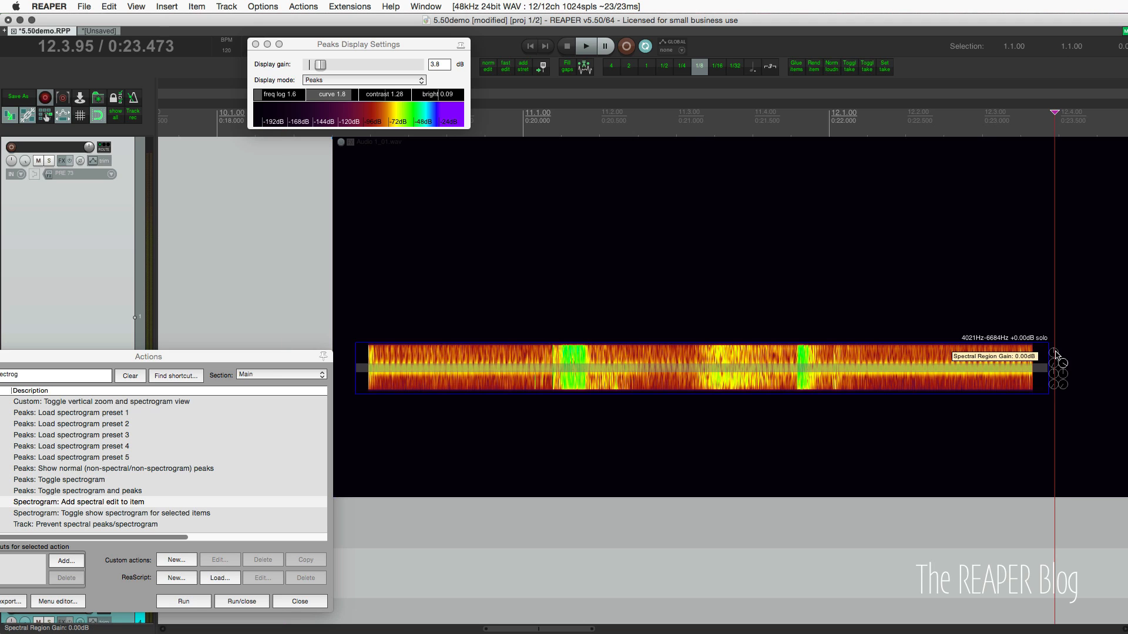
pyautogui.click(315, 276)
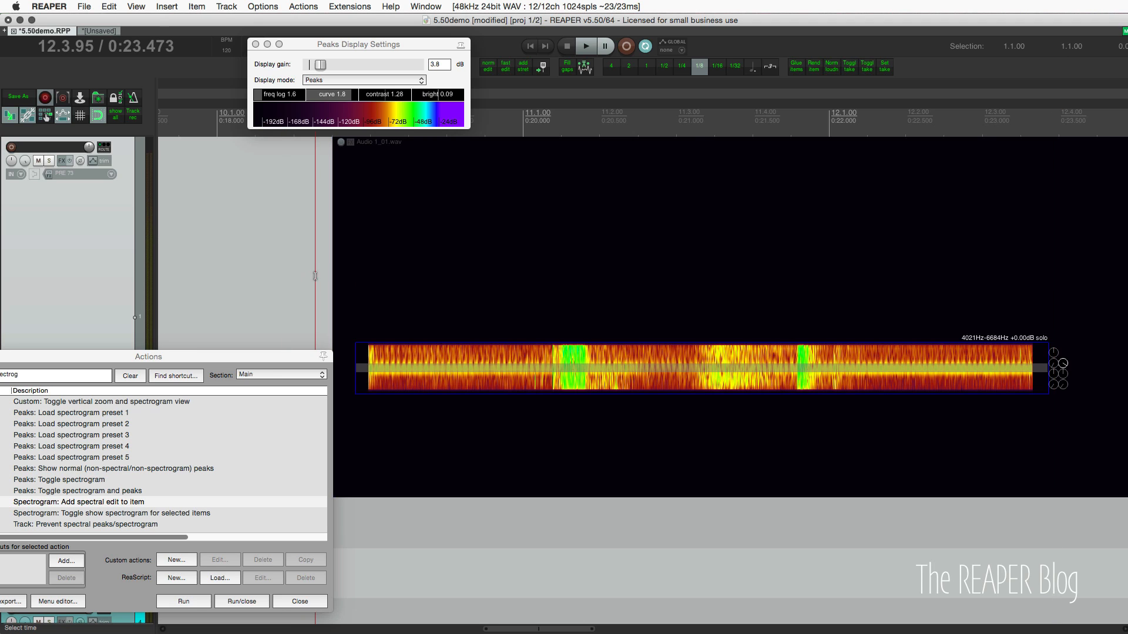
pyautogui.press('space')
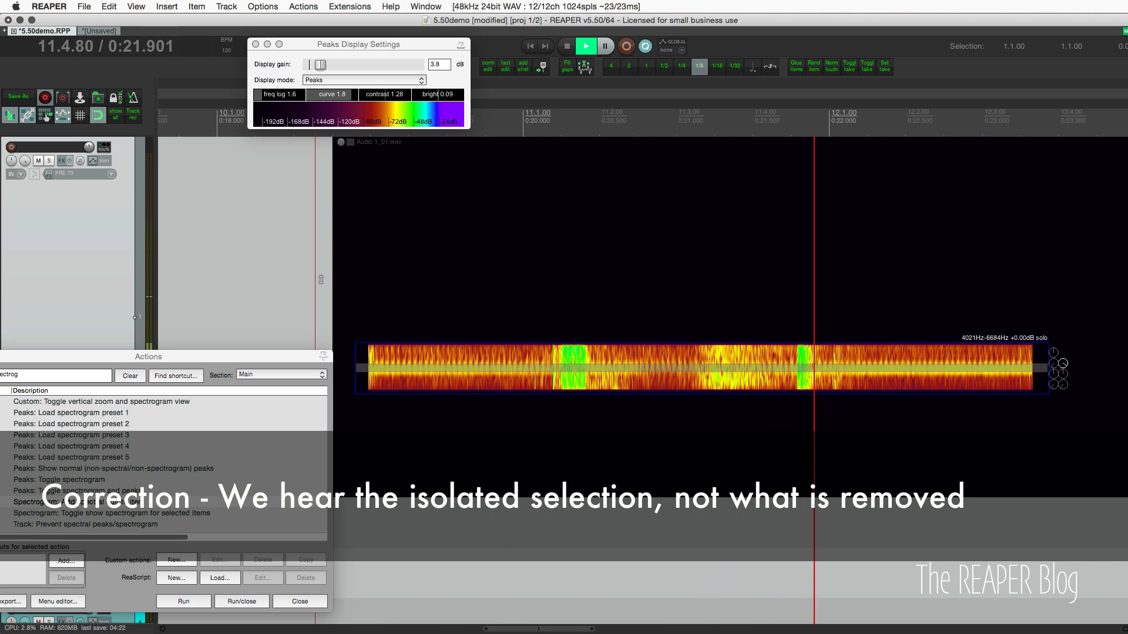
pyautogui.press('space')
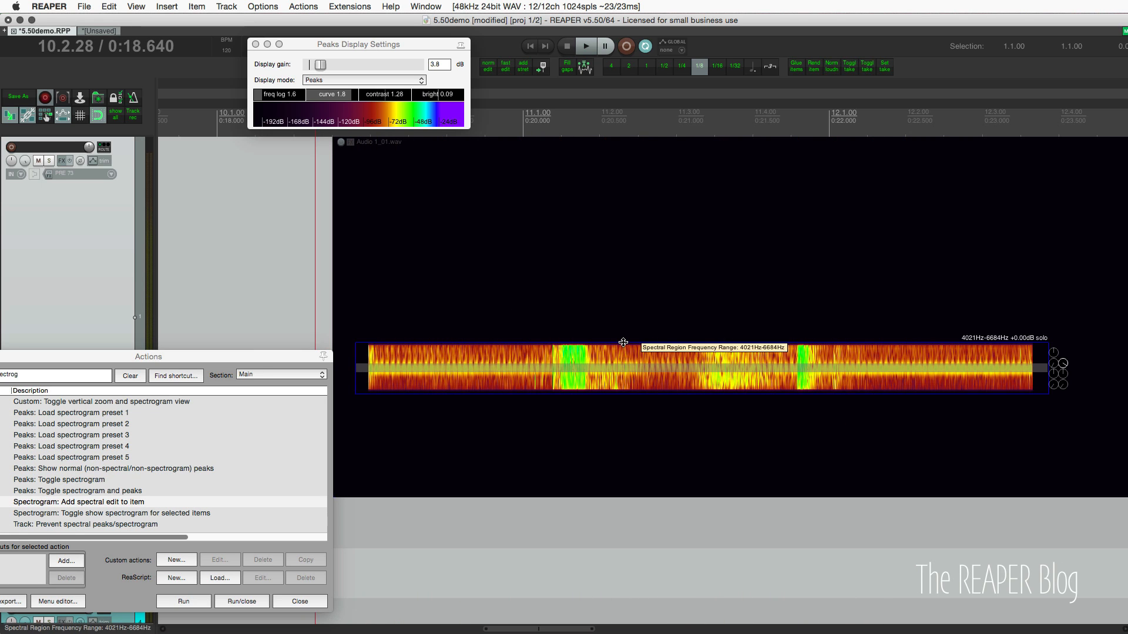
# Step: Narrow the soloed spectral edit's frequency range to 4181–6194 Hz and play the isolated band
pyautogui.moveTo(623, 343); pyautogui.dragTo(622, 368)
pyautogui.press('space')
pyautogui.press('space')
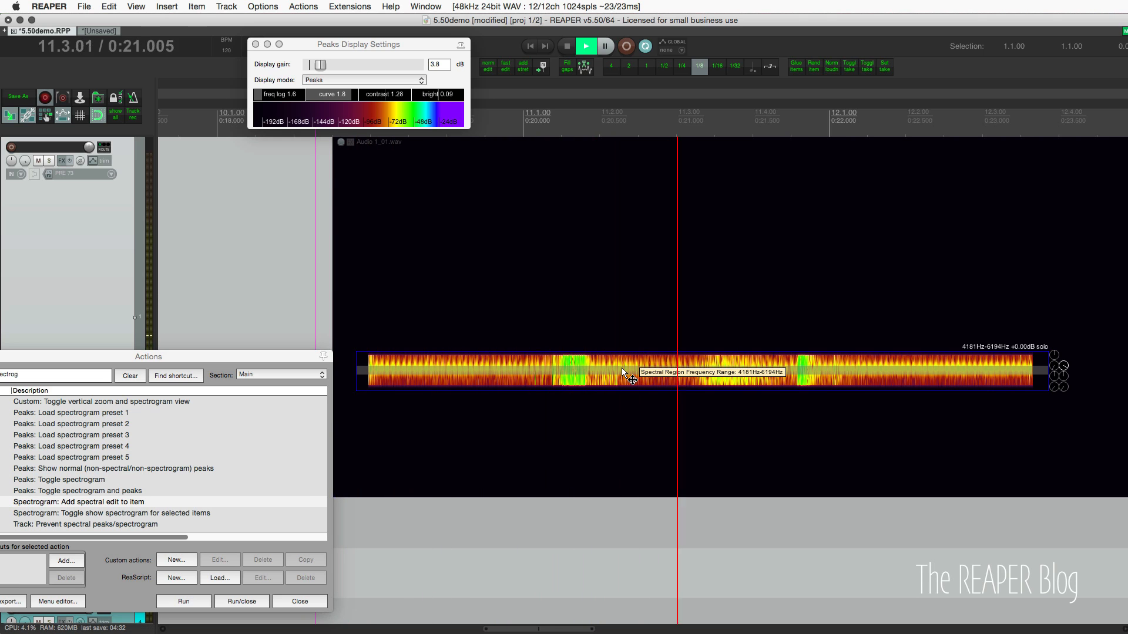
pyautogui.press('space')
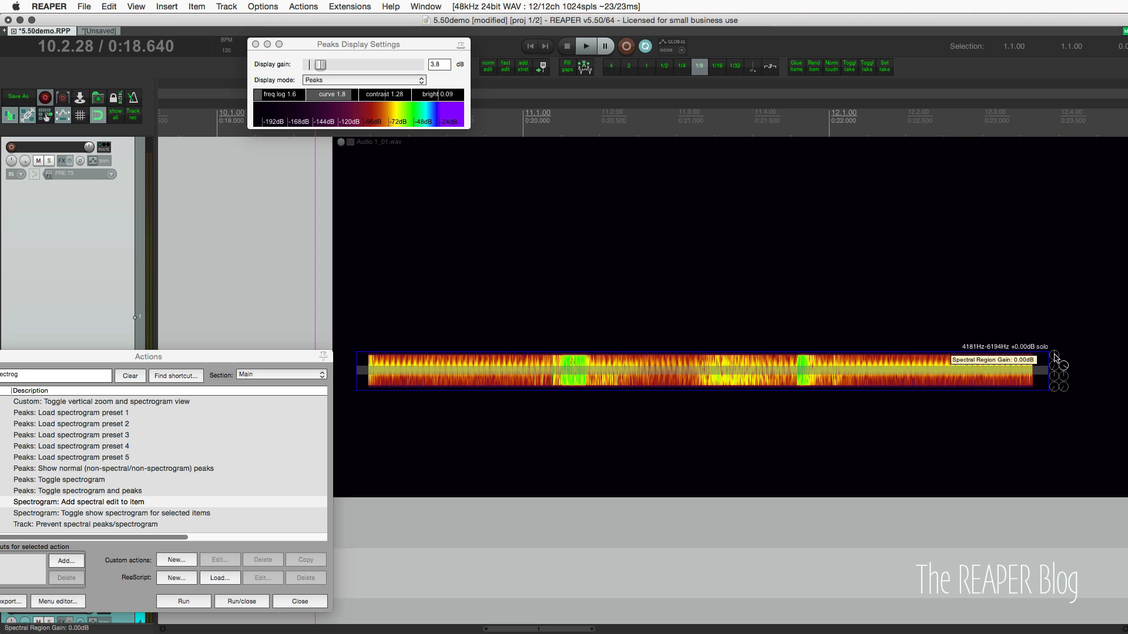
# Step: Set the spectral edit's gain to -17.75 dB and turn off its solo
pyautogui.moveTo(1054, 356); pyautogui.dragTo(1053, 399)
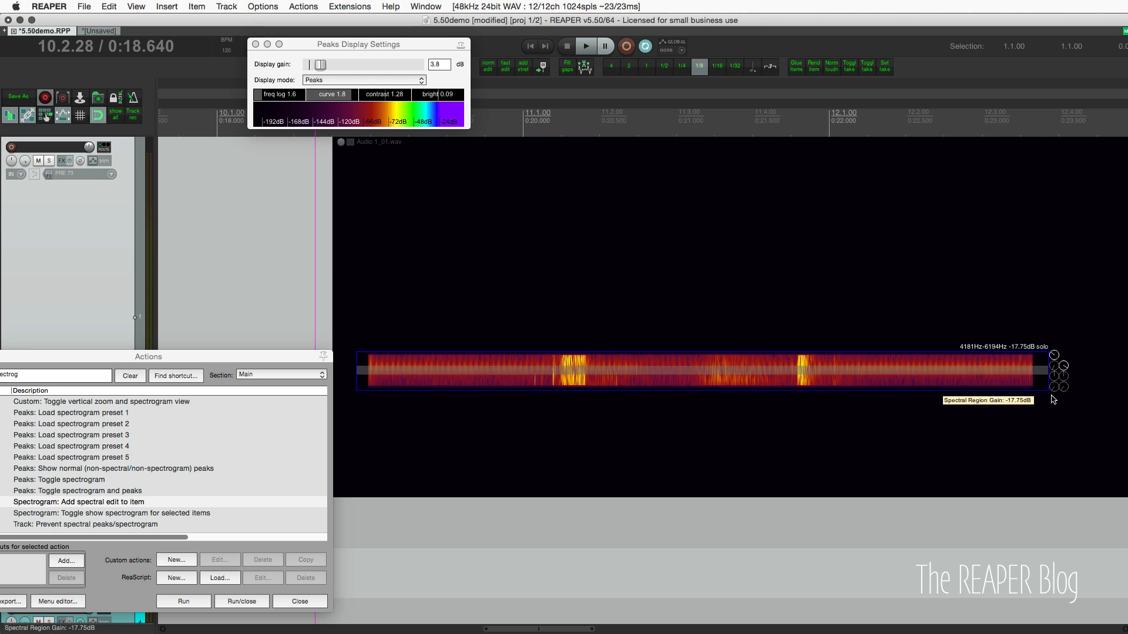
pyautogui.rightClick(1004, 359)
pyautogui.click(822, 369)
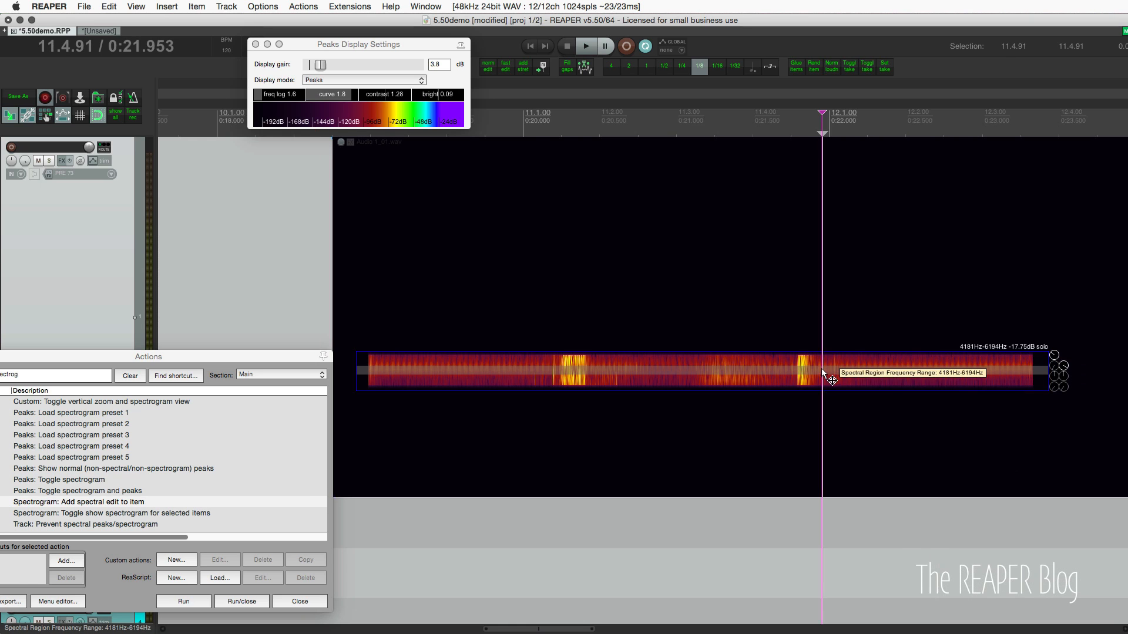
pyautogui.rightClick(771, 364)
pyautogui.press('Escape')
pyautogui.rightClick(771, 370)
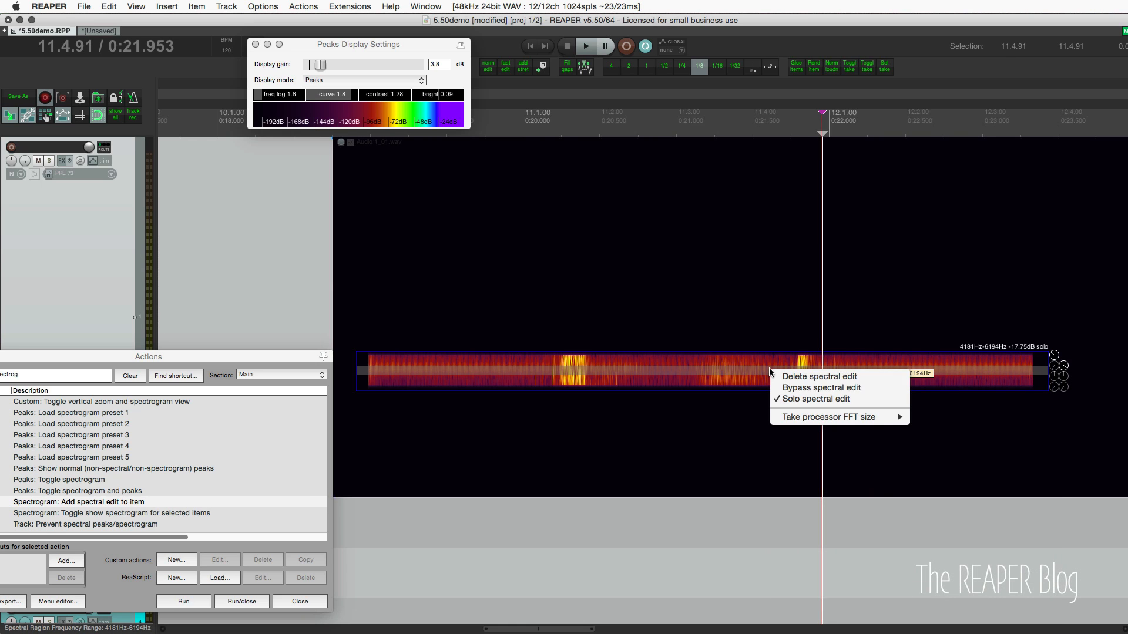
pyautogui.click(803, 399)
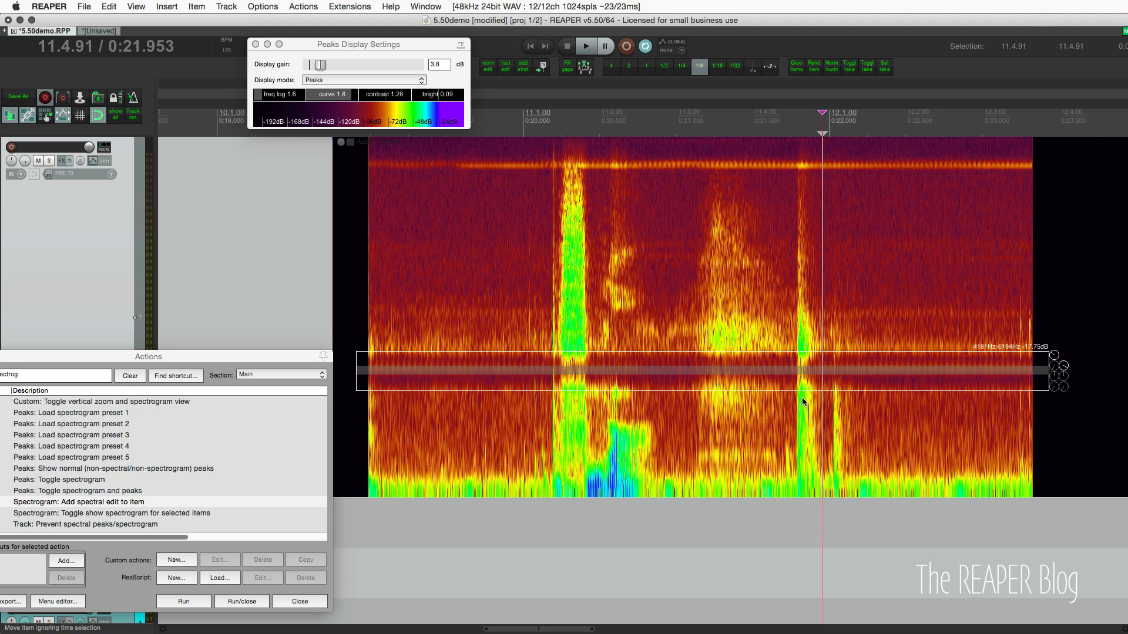
# Step: Play the whole item from before its start to hear the result of the spectral edit
pyautogui.click(296, 279)
pyautogui.press('space')
pyautogui.click(329, 277)
pyautogui.scroll(-1, 329, 277)
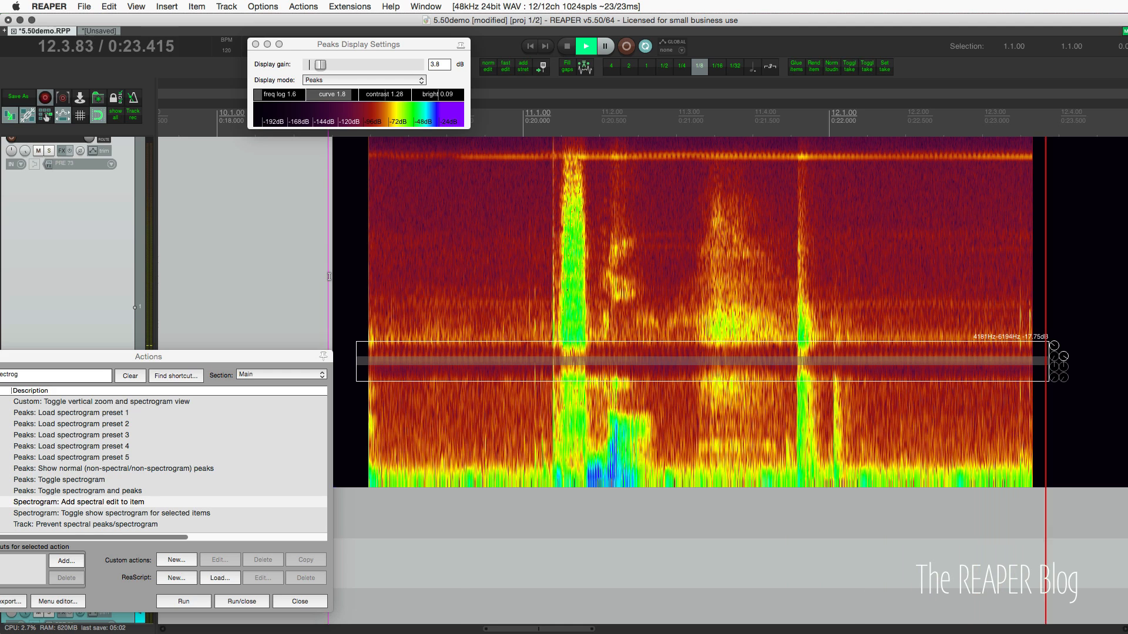
pyautogui.press('space')
# Step: Copy the spectral edit up onto the high-frequency noise line, covering 19625–21638 Hz
pyautogui.click(461, 240)
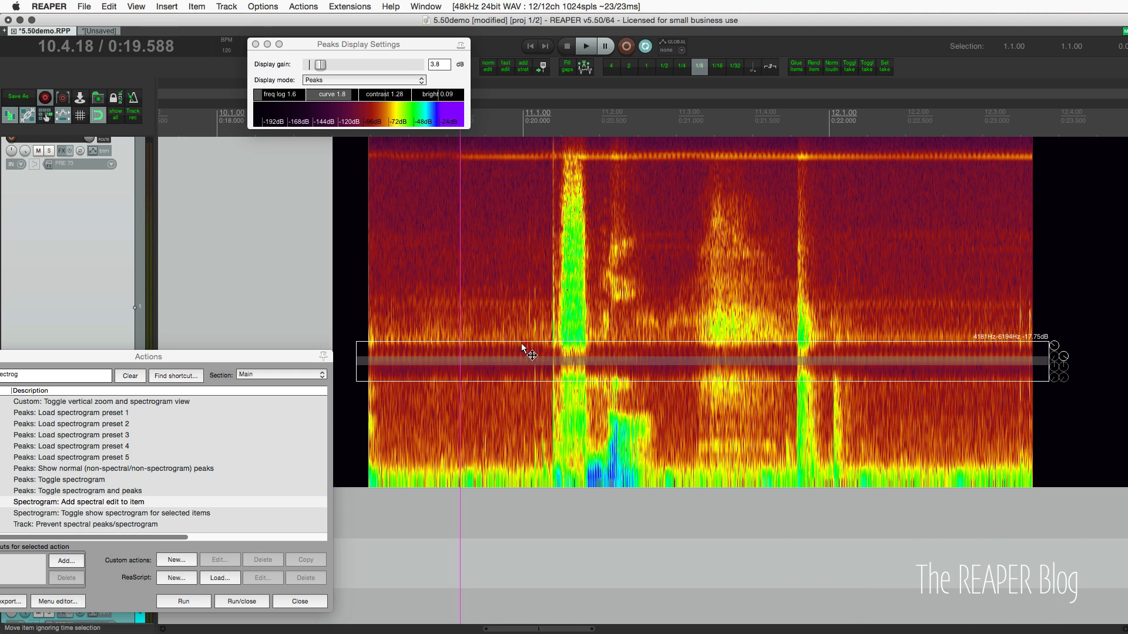
pyautogui.click(506, 192)
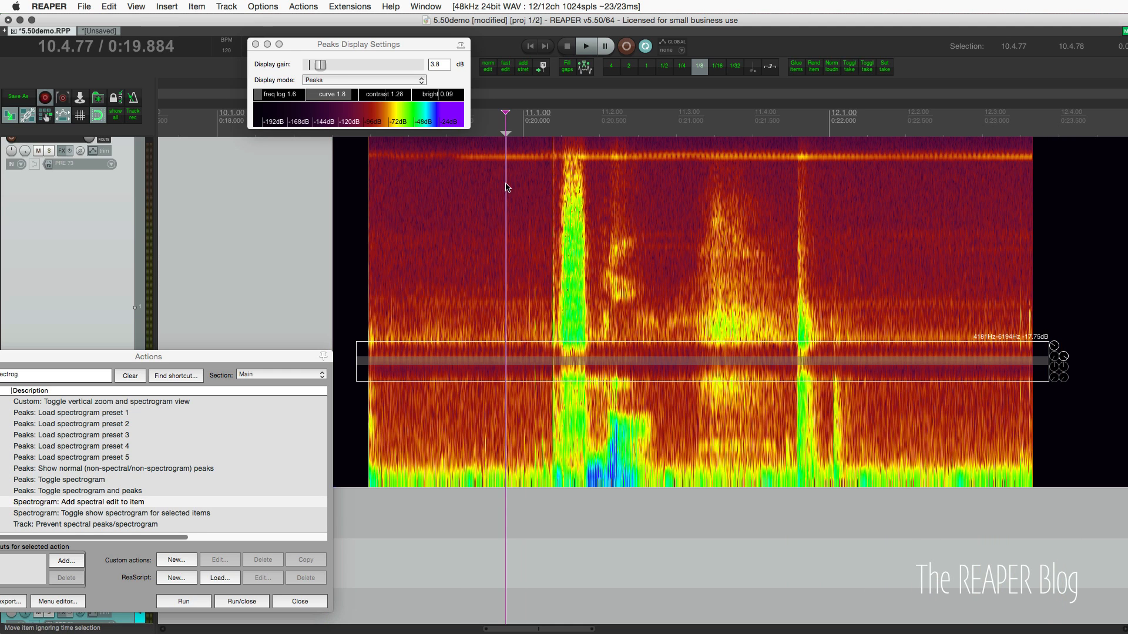
pyautogui.click(561, 314)
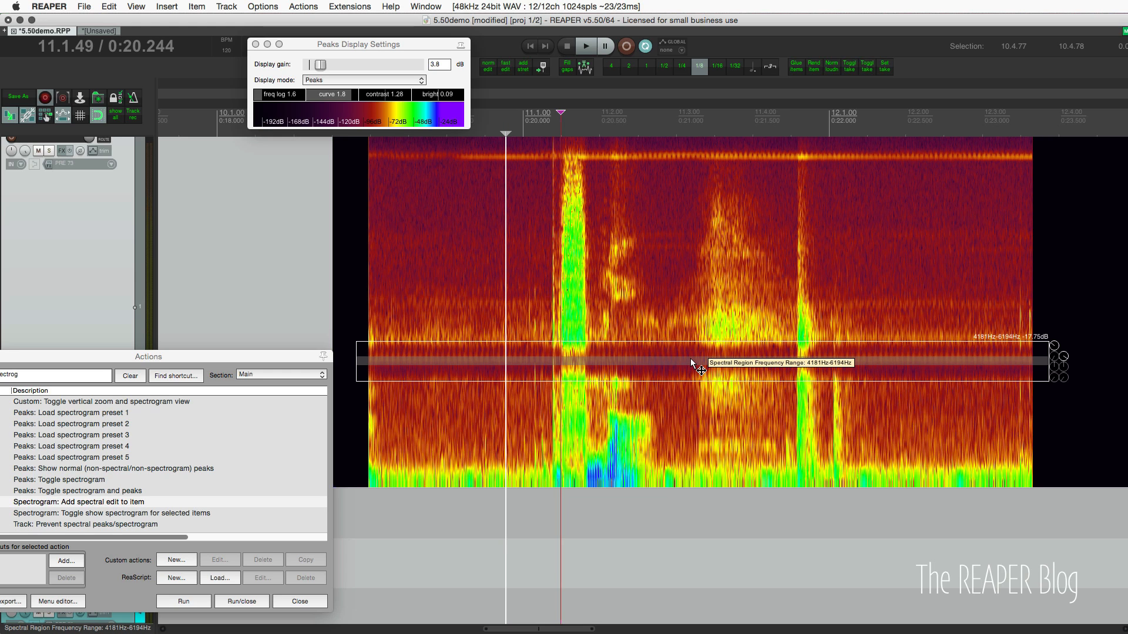
pyautogui.moveTo(691, 359); pyautogui.dragTo(683, 164)
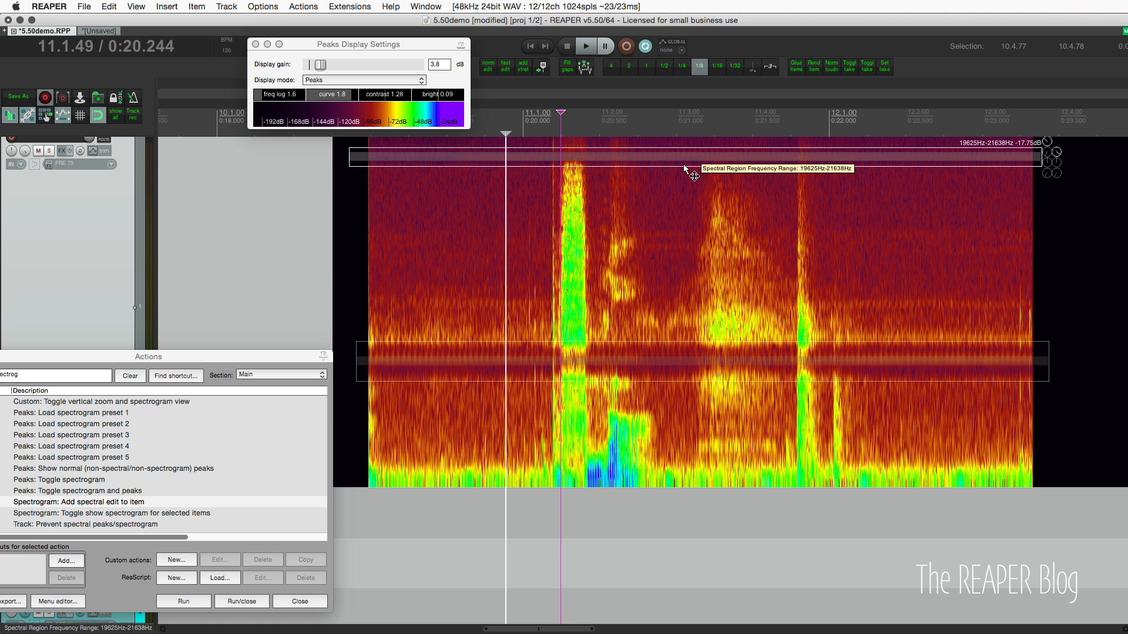
# Step: Select the lower spectral edit, clear the time selection, and play the item with both edits active
pyautogui.click(480, 372)
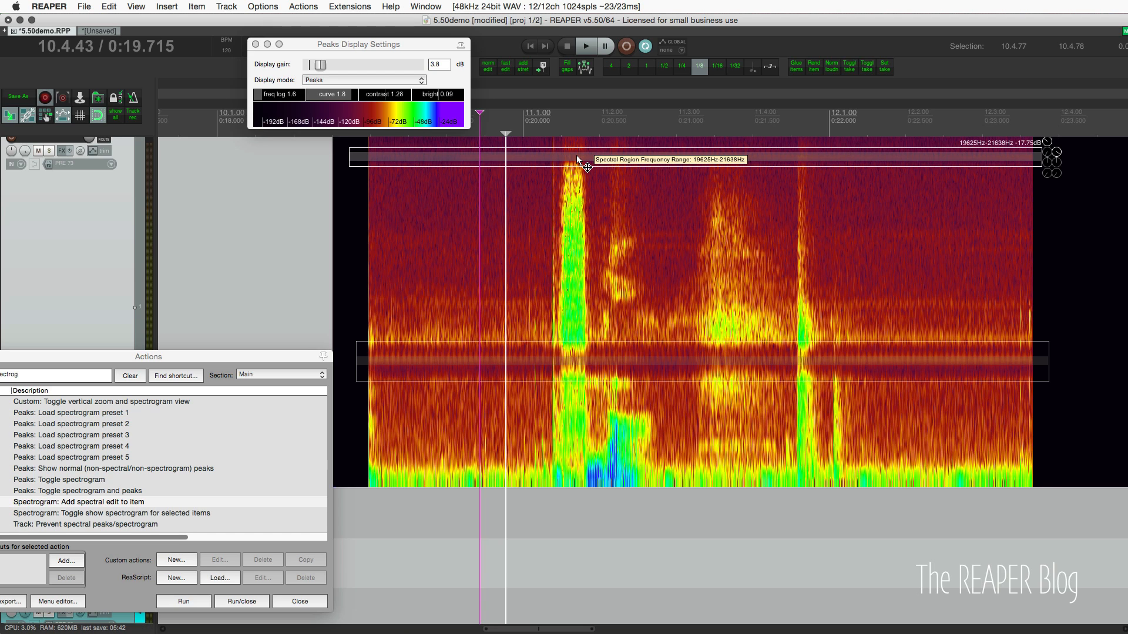
pyautogui.click(579, 359)
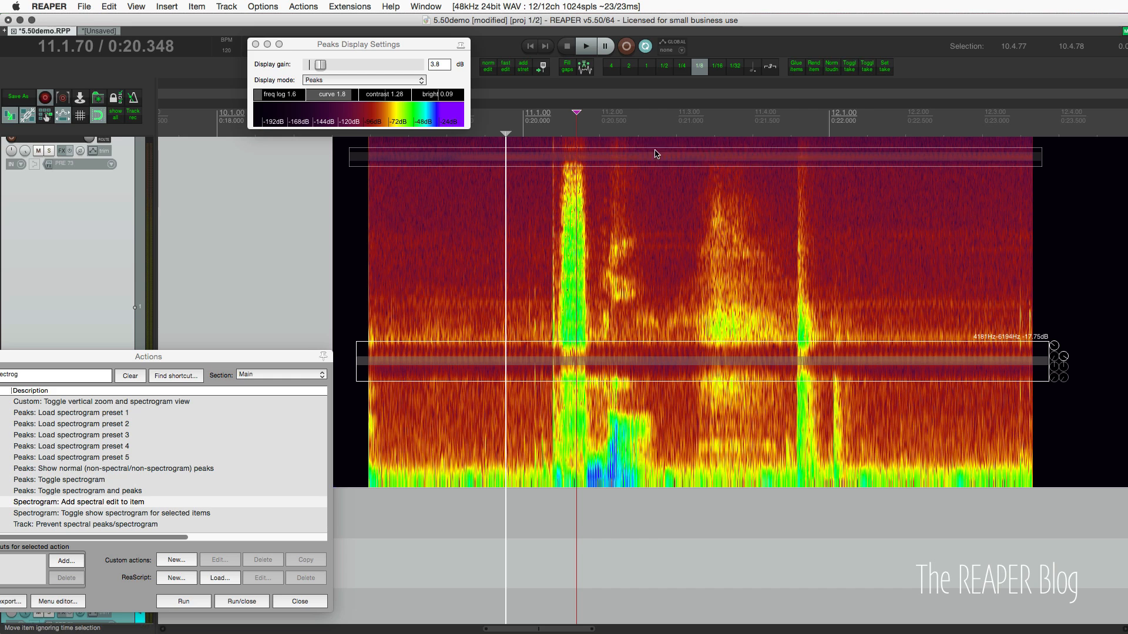
pyautogui.click(355, 213)
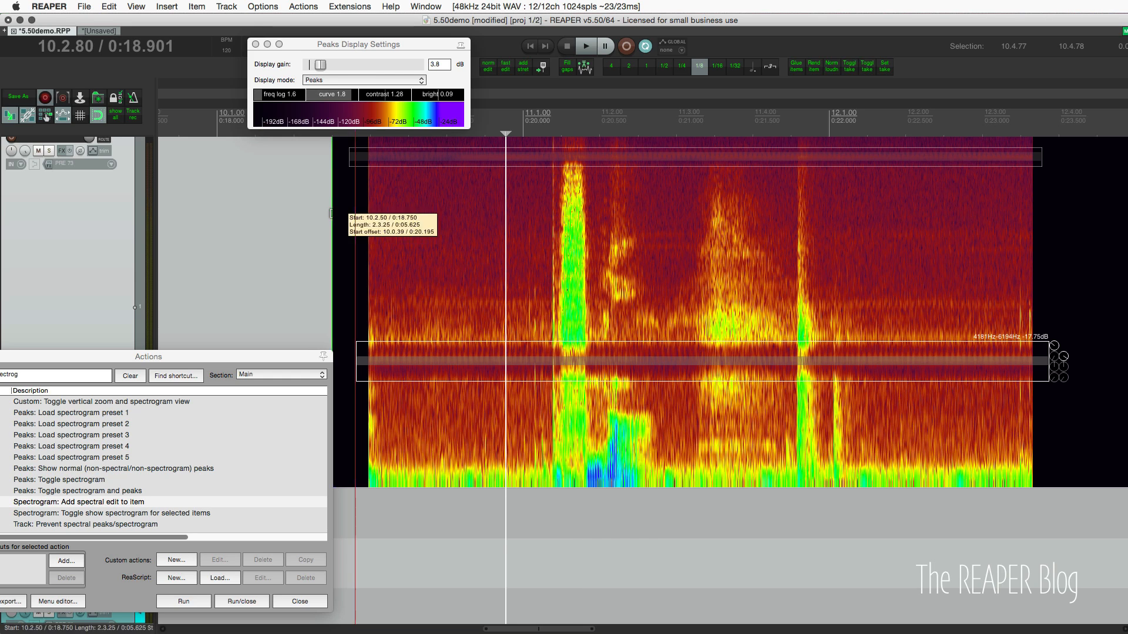
pyautogui.click(333, 218)
pyautogui.press('Escape')
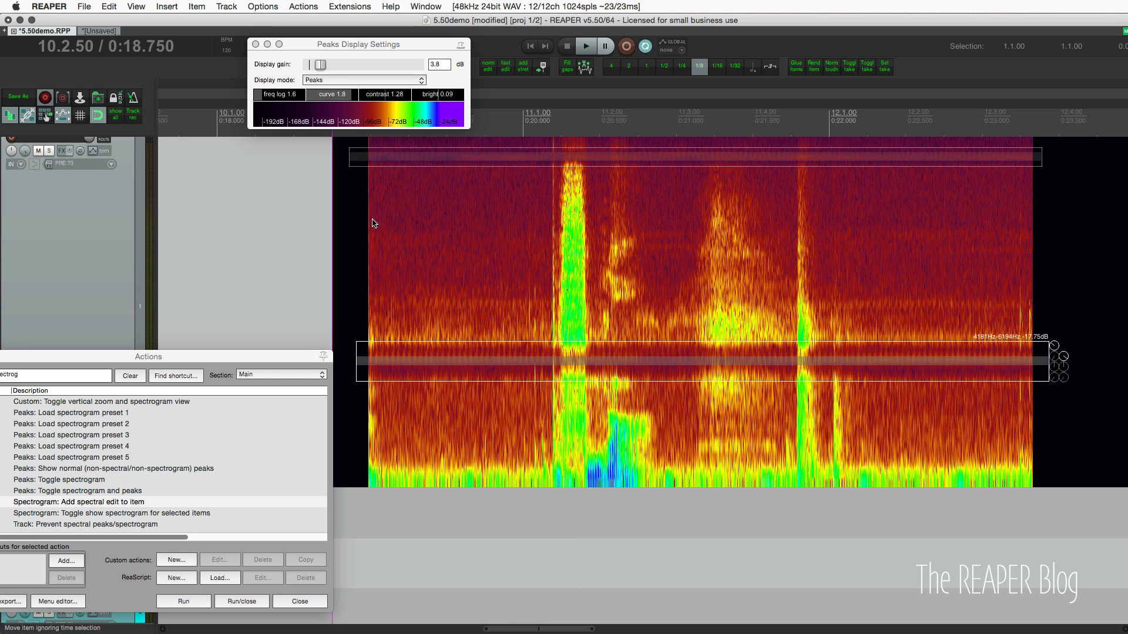
pyautogui.click(343, 225)
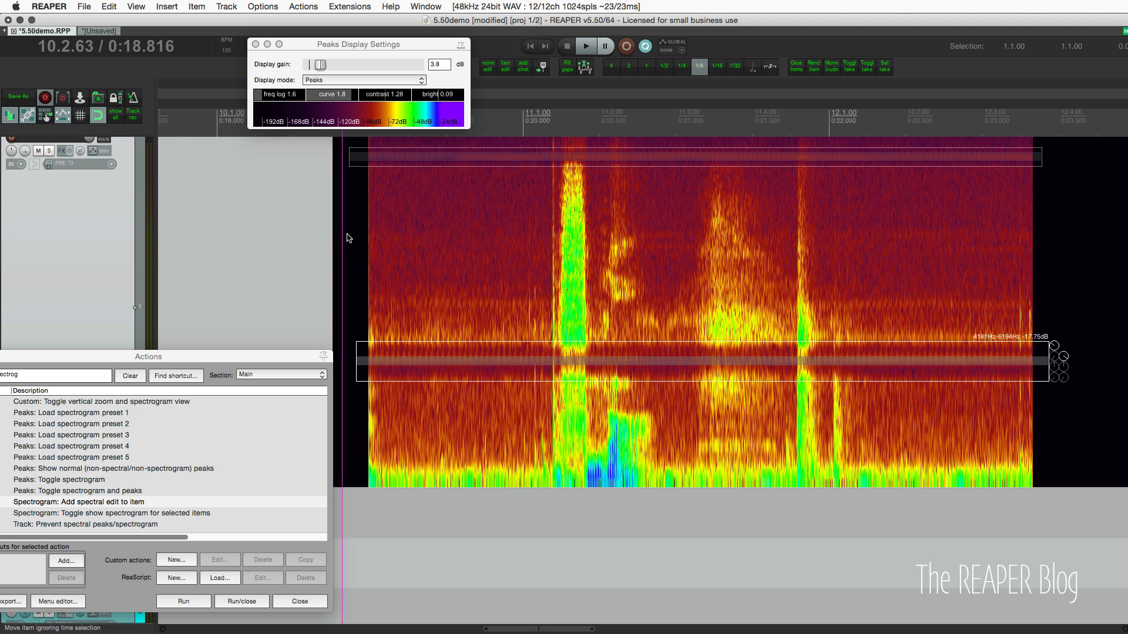
pyautogui.press('space')
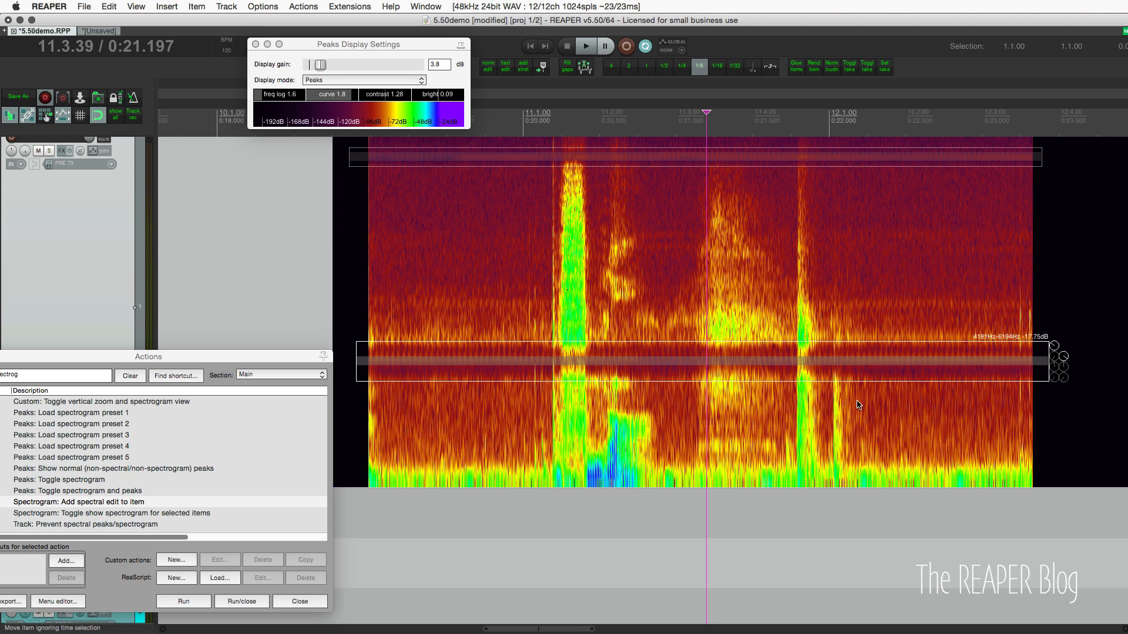
# Step: Add a spectral edit to the item over the time range 11.4.48 to 12.1.26 and clear the time selection
pyautogui.click(676, 235)
pyautogui.moveTo(790, 323); pyautogui.dragTo(848, 326)
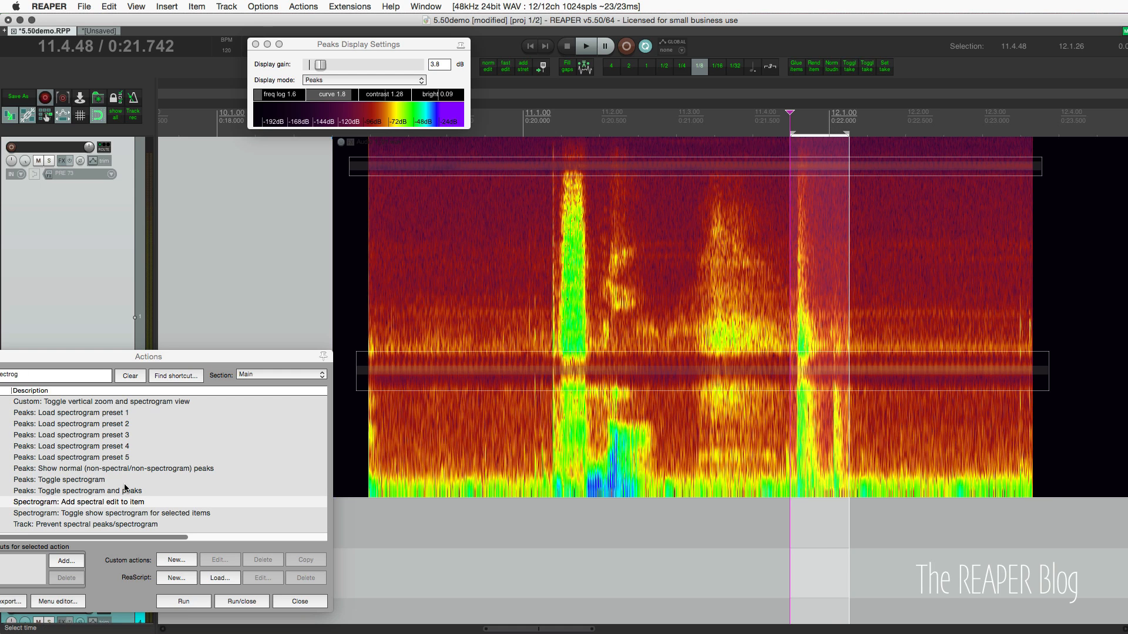
pyautogui.click(111, 502)
pyautogui.click(196, 599)
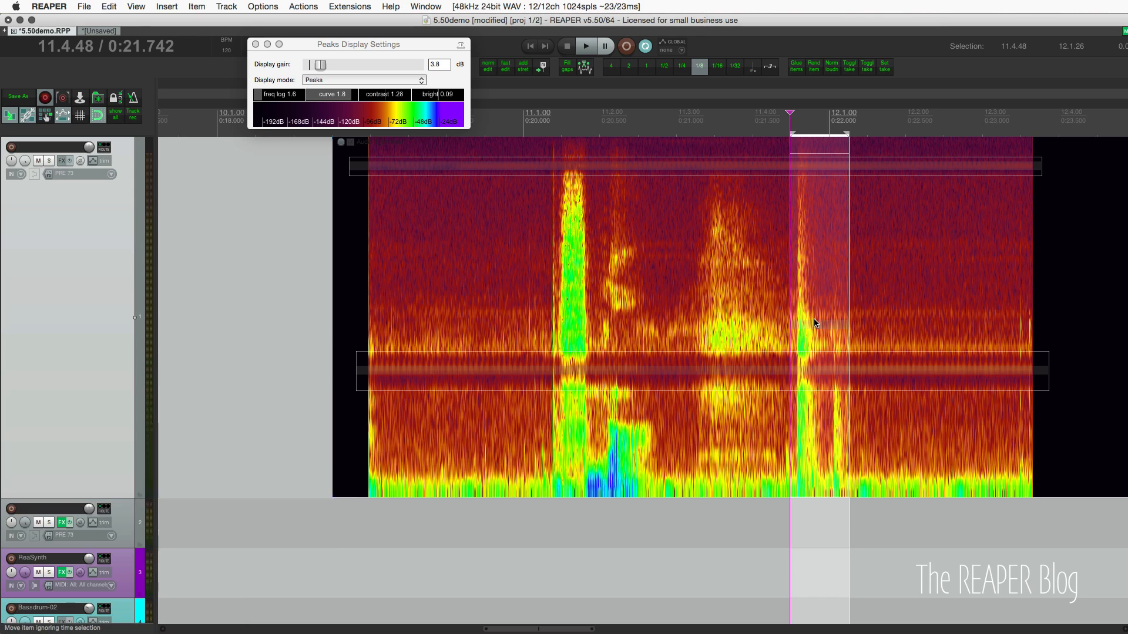
pyautogui.click(813, 318)
pyautogui.click(792, 279)
pyautogui.click(790, 278)
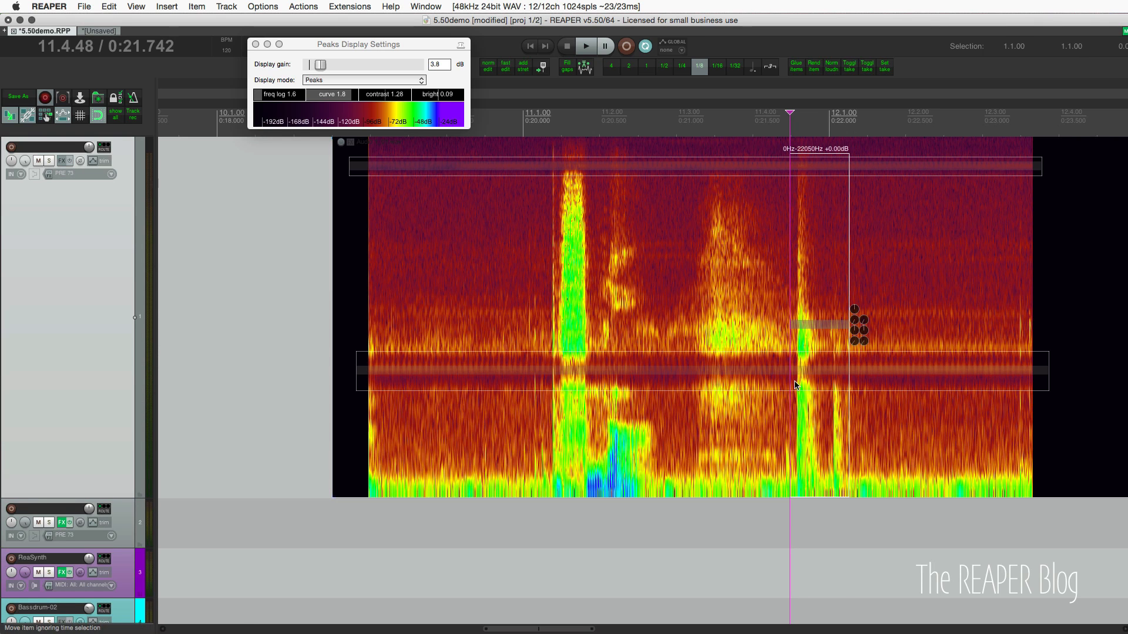
# Step: Raise the new spectral edit's upper frequency limit to 24000 Hz and extend its end slightly later
pyautogui.click(824, 320)
pyautogui.moveTo(842, 154); pyautogui.dragTo(849, 132)
pyautogui.moveTo(849, 224); pyautogui.dragTo(881, 227)
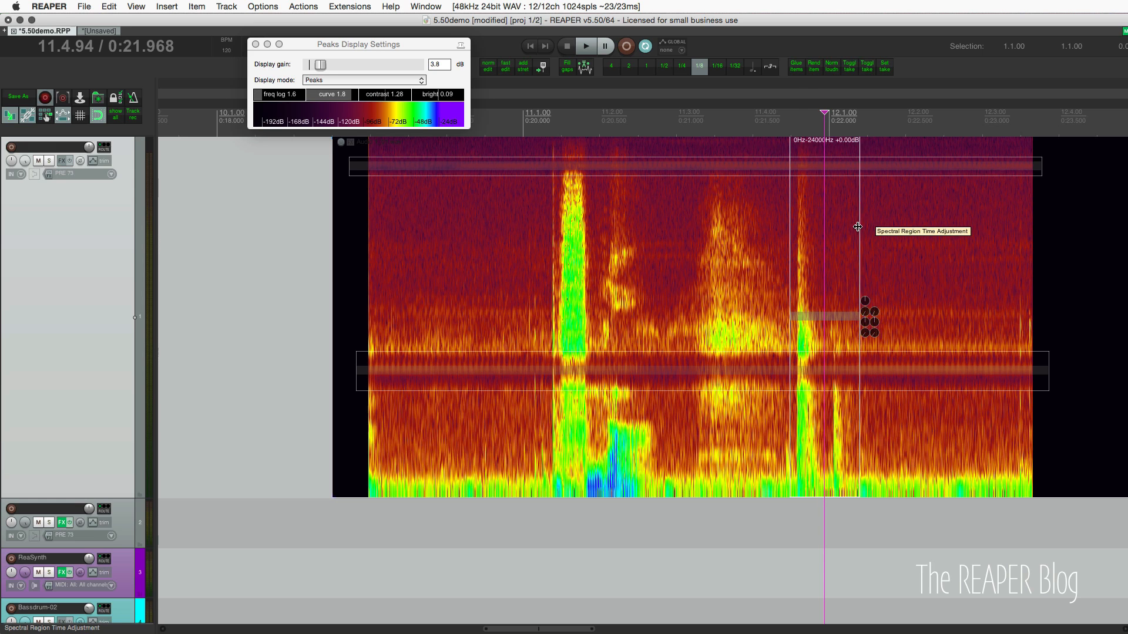
pyautogui.click(789, 258)
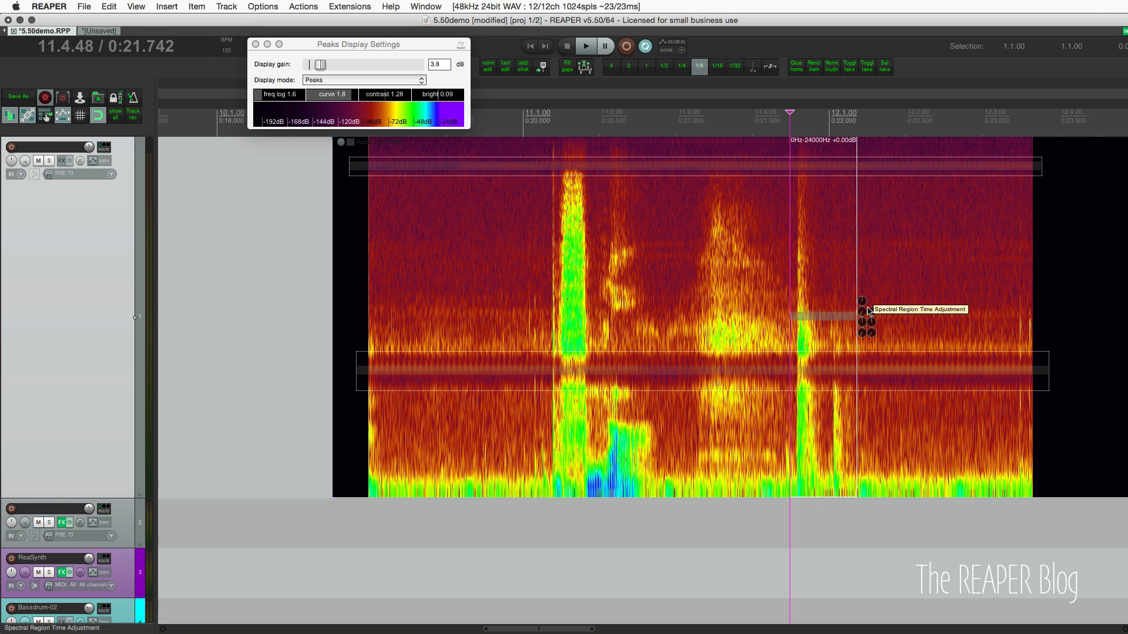
# Step: Stretch the full-range spectral edit from about 11.3 past the item's end, with a 61% time fade and -18.25 dB gain
pyautogui.moveTo(864, 321); pyautogui.dragTo(865, 288)
pyautogui.moveTo(789, 304); pyautogui.dragTo(686, 295)
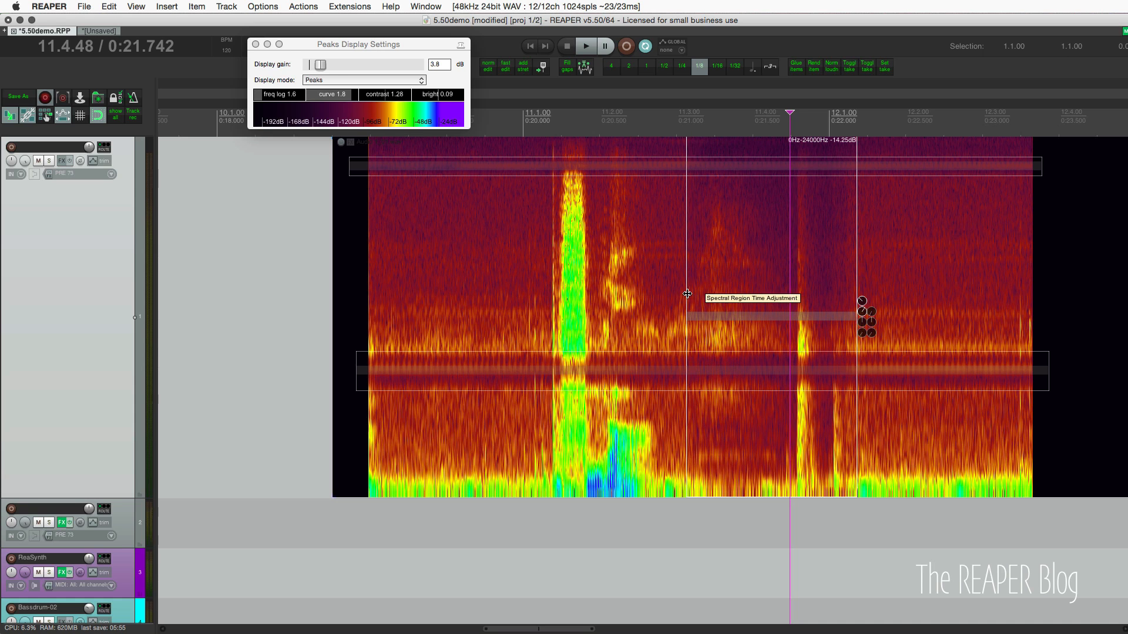
pyautogui.moveTo(862, 328); pyautogui.dragTo(1046, 350)
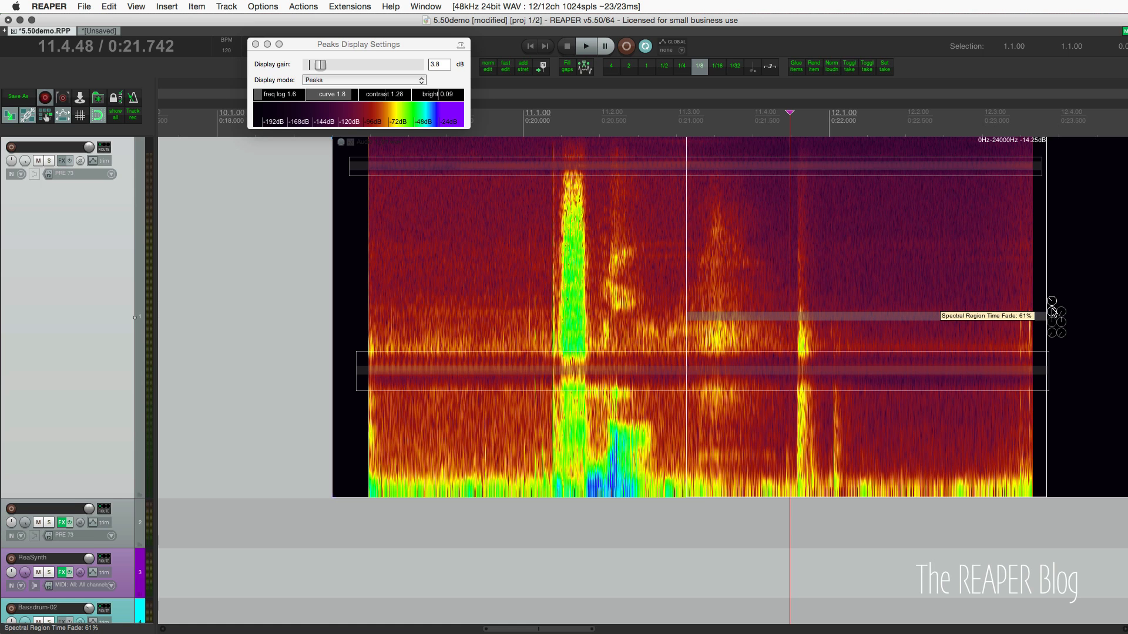
pyautogui.scroll(-4, 1053, 311)
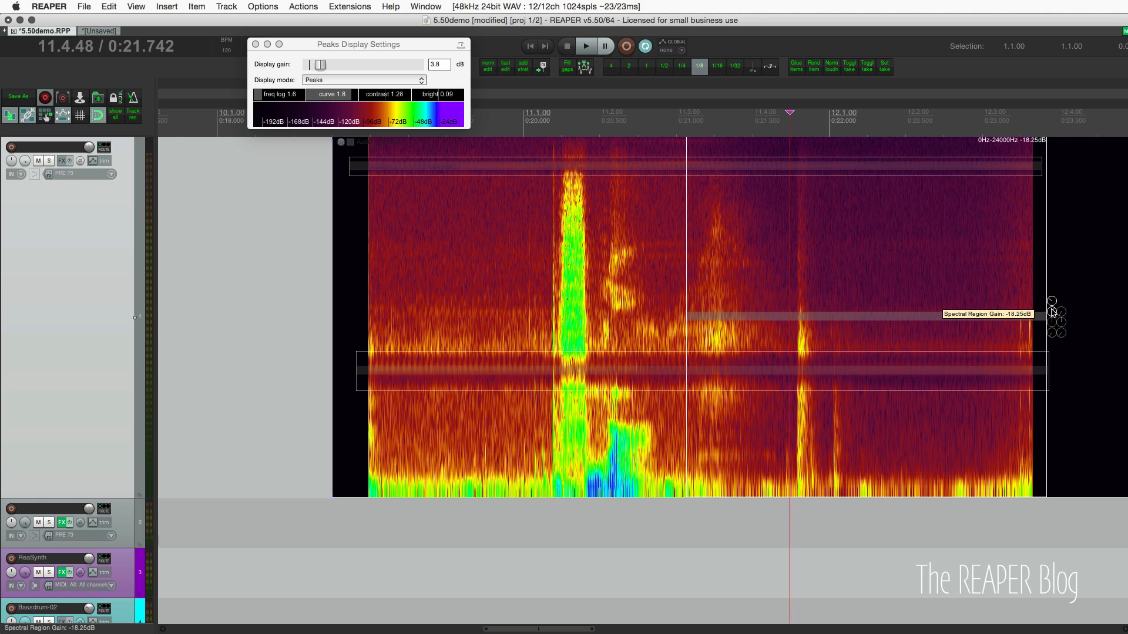
# Step: Play the item from before its start to hear the full-range spectral edit with its fade
pyautogui.click(338, 259)
pyautogui.press('space')
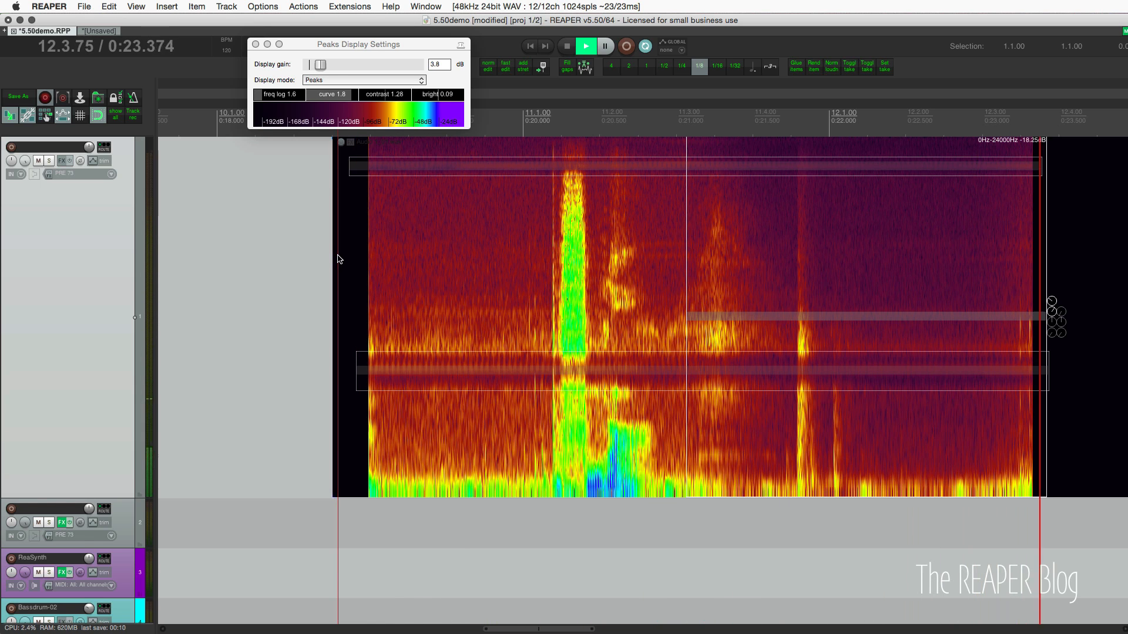
pyautogui.press('space')
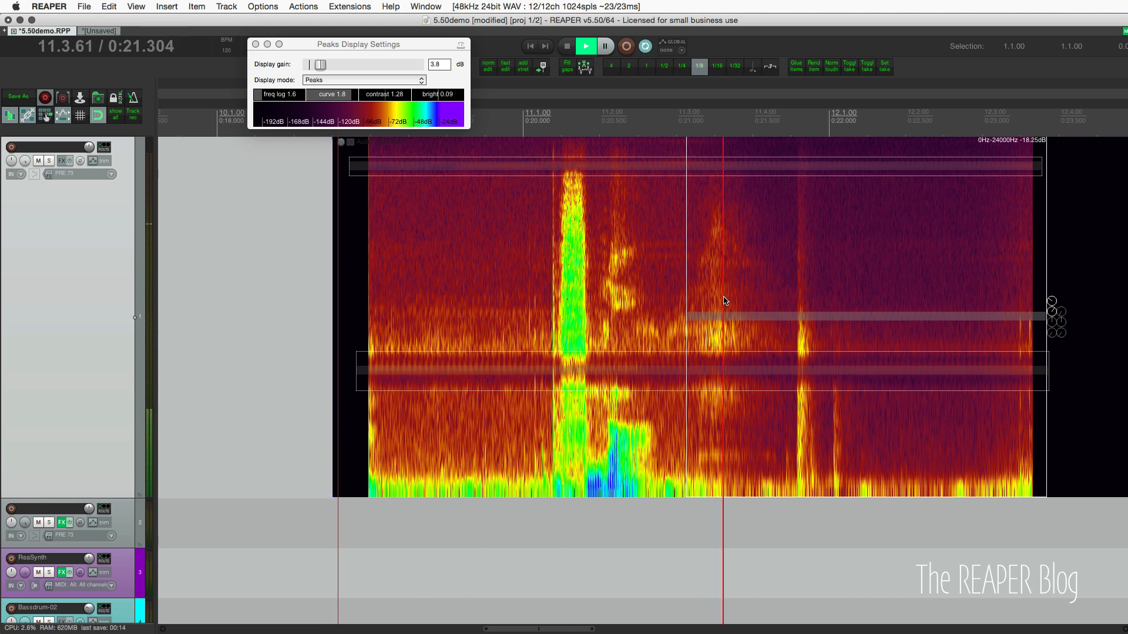
pyautogui.click(875, 447)
pyautogui.press('space')
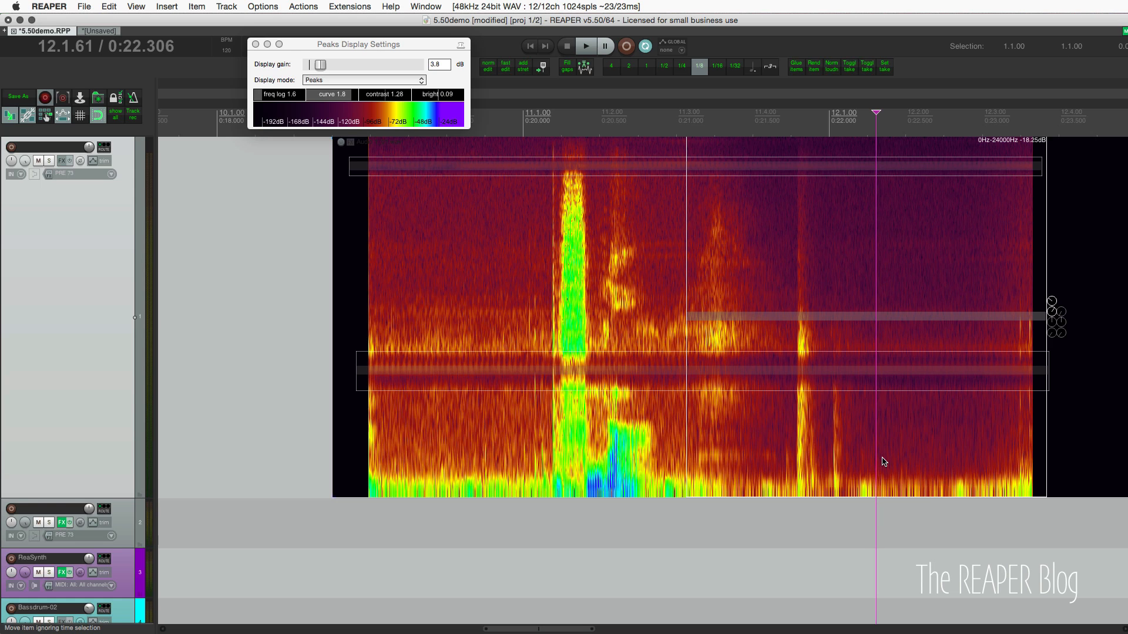
# Step: Split the item at 12.1.72 and 12.2.79 to isolate a segment of plain background noise
pyautogui.click(884, 451)
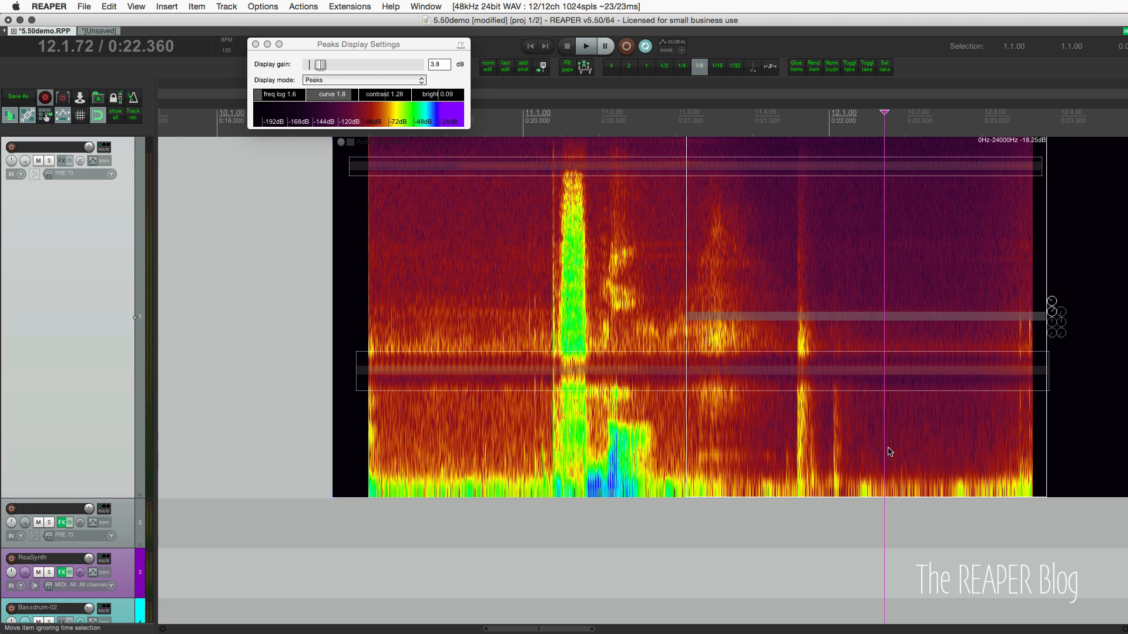
pyautogui.press('s')
pyautogui.click(962, 450)
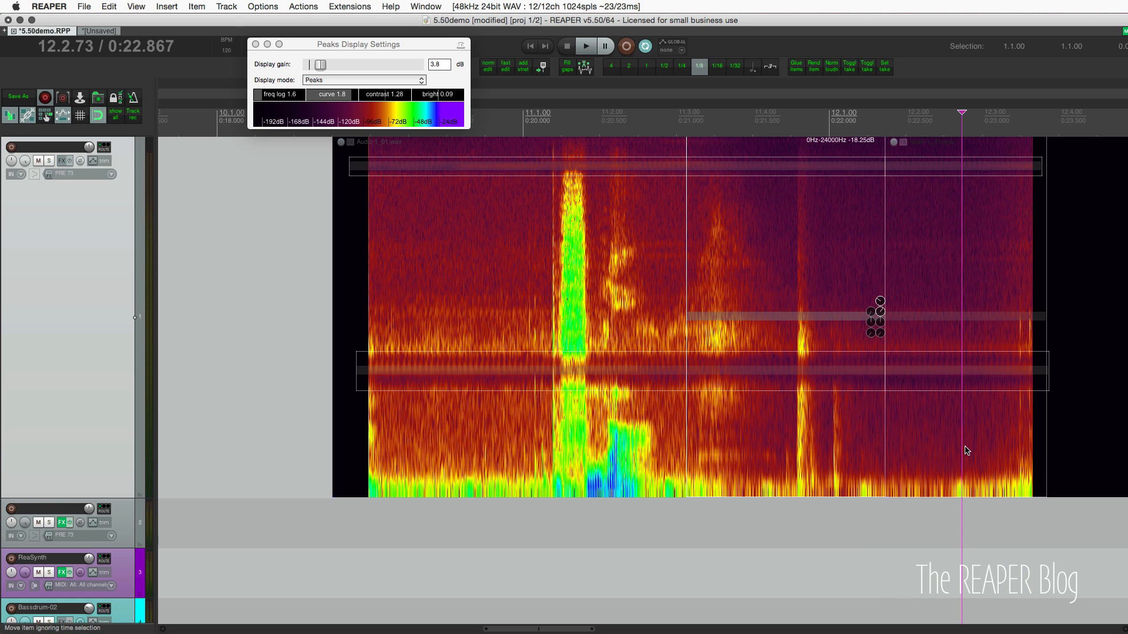
pyautogui.click(966, 450)
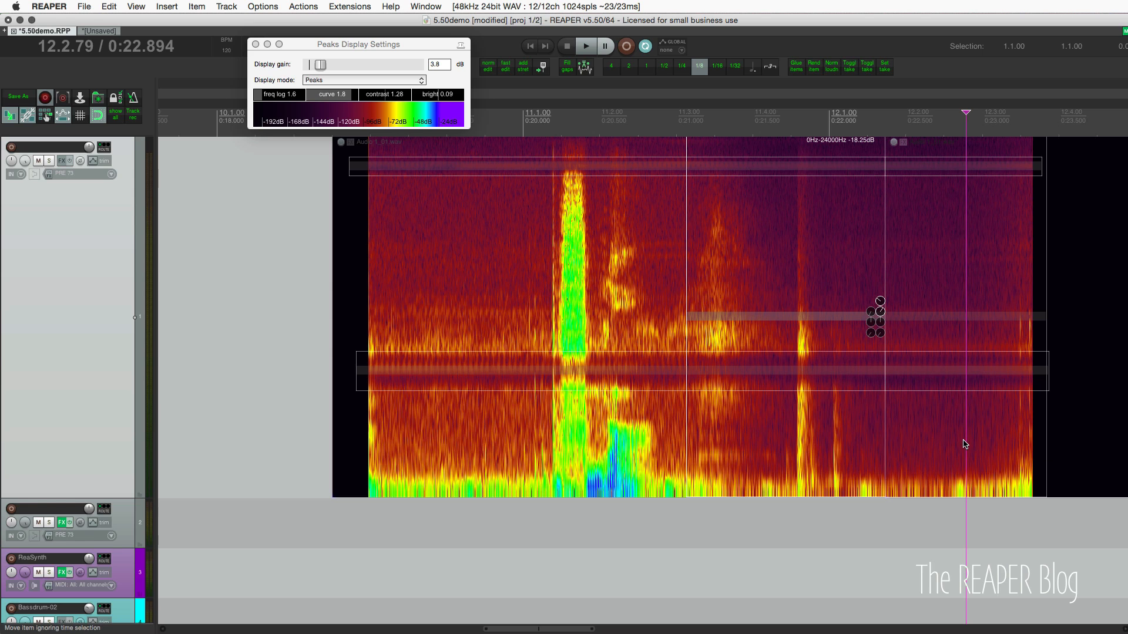
# Step: Try covering the click just before 12.1 with a copy of the isolated noise segment, audition it, and undo the copy
pyautogui.click(937, 470)
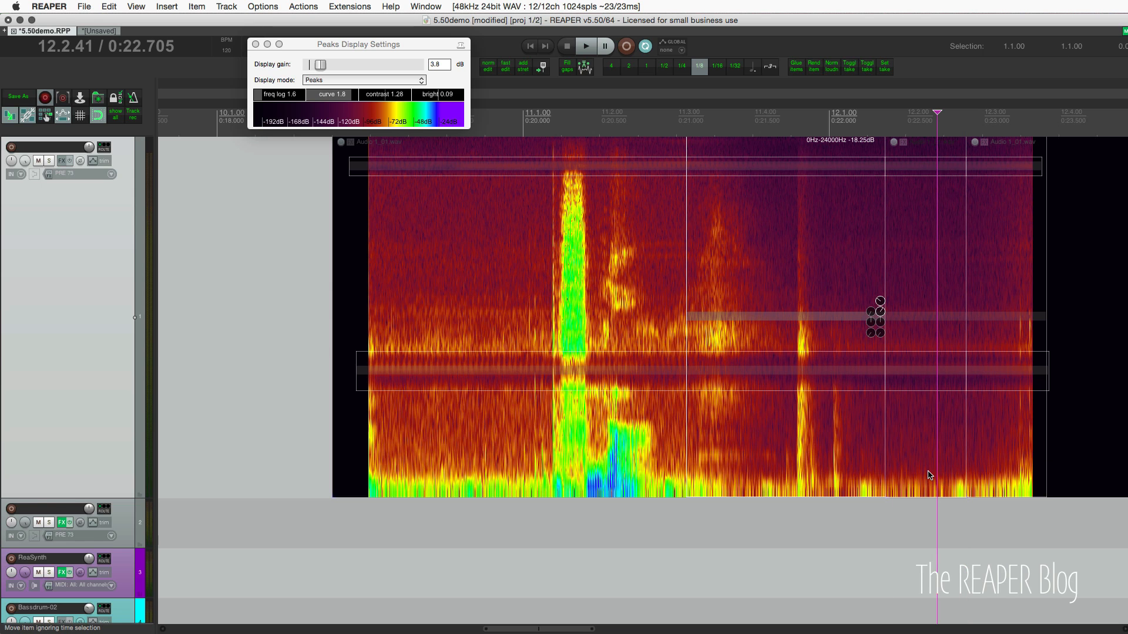
pyautogui.moveTo(925, 474); pyautogui.dragTo(821, 468)
pyautogui.click(562, 443)
pyautogui.press('space')
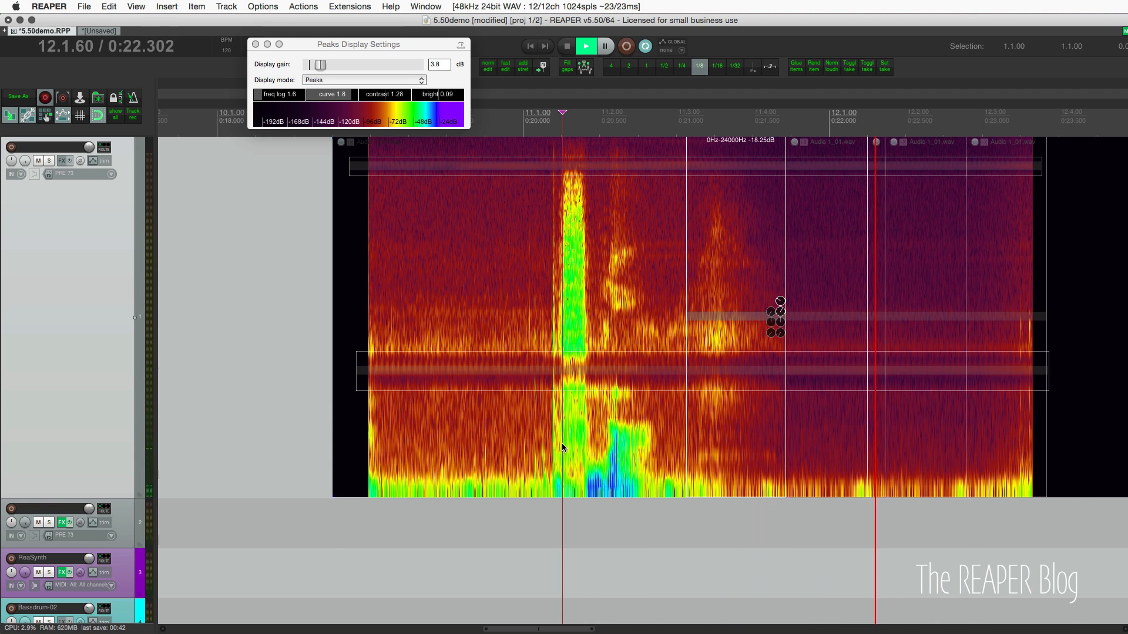
pyautogui.press('space')
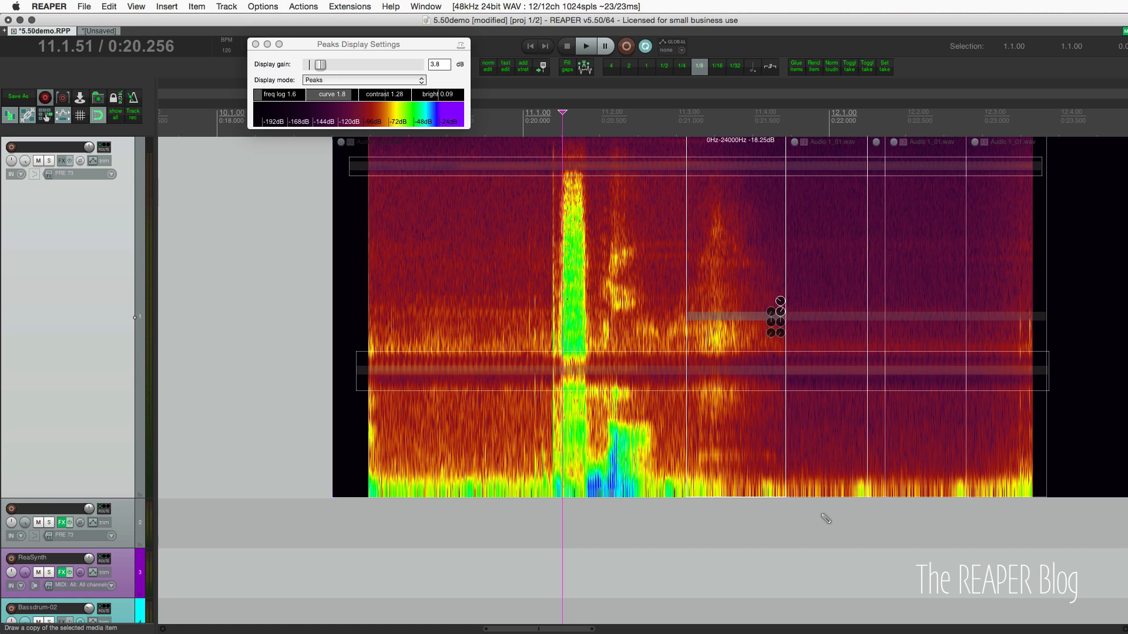
pyautogui.press('super+z')
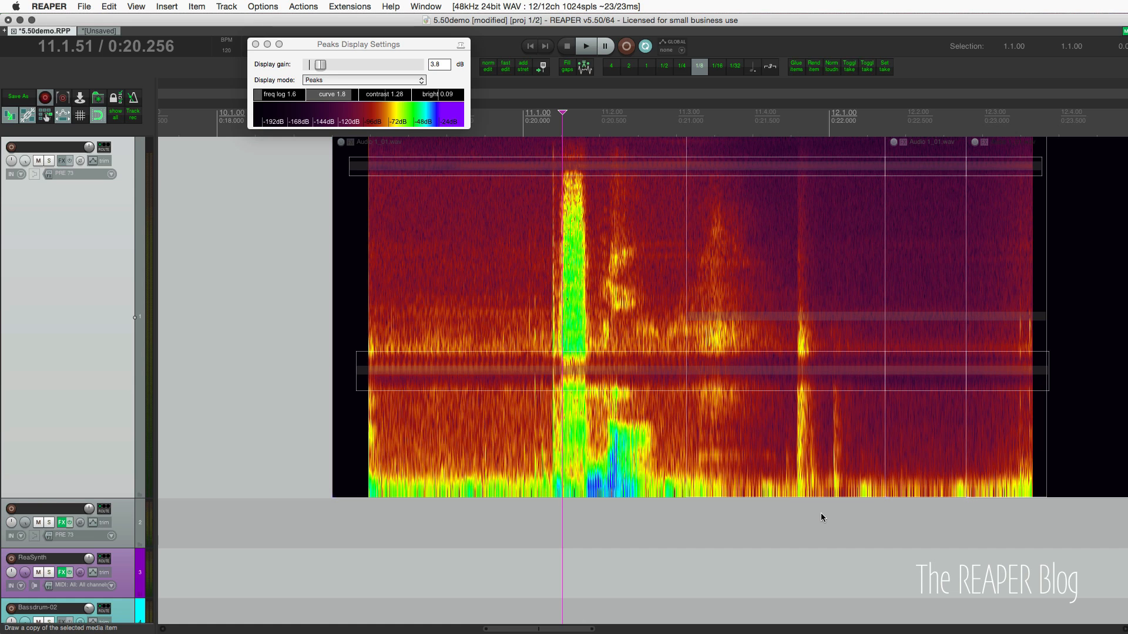